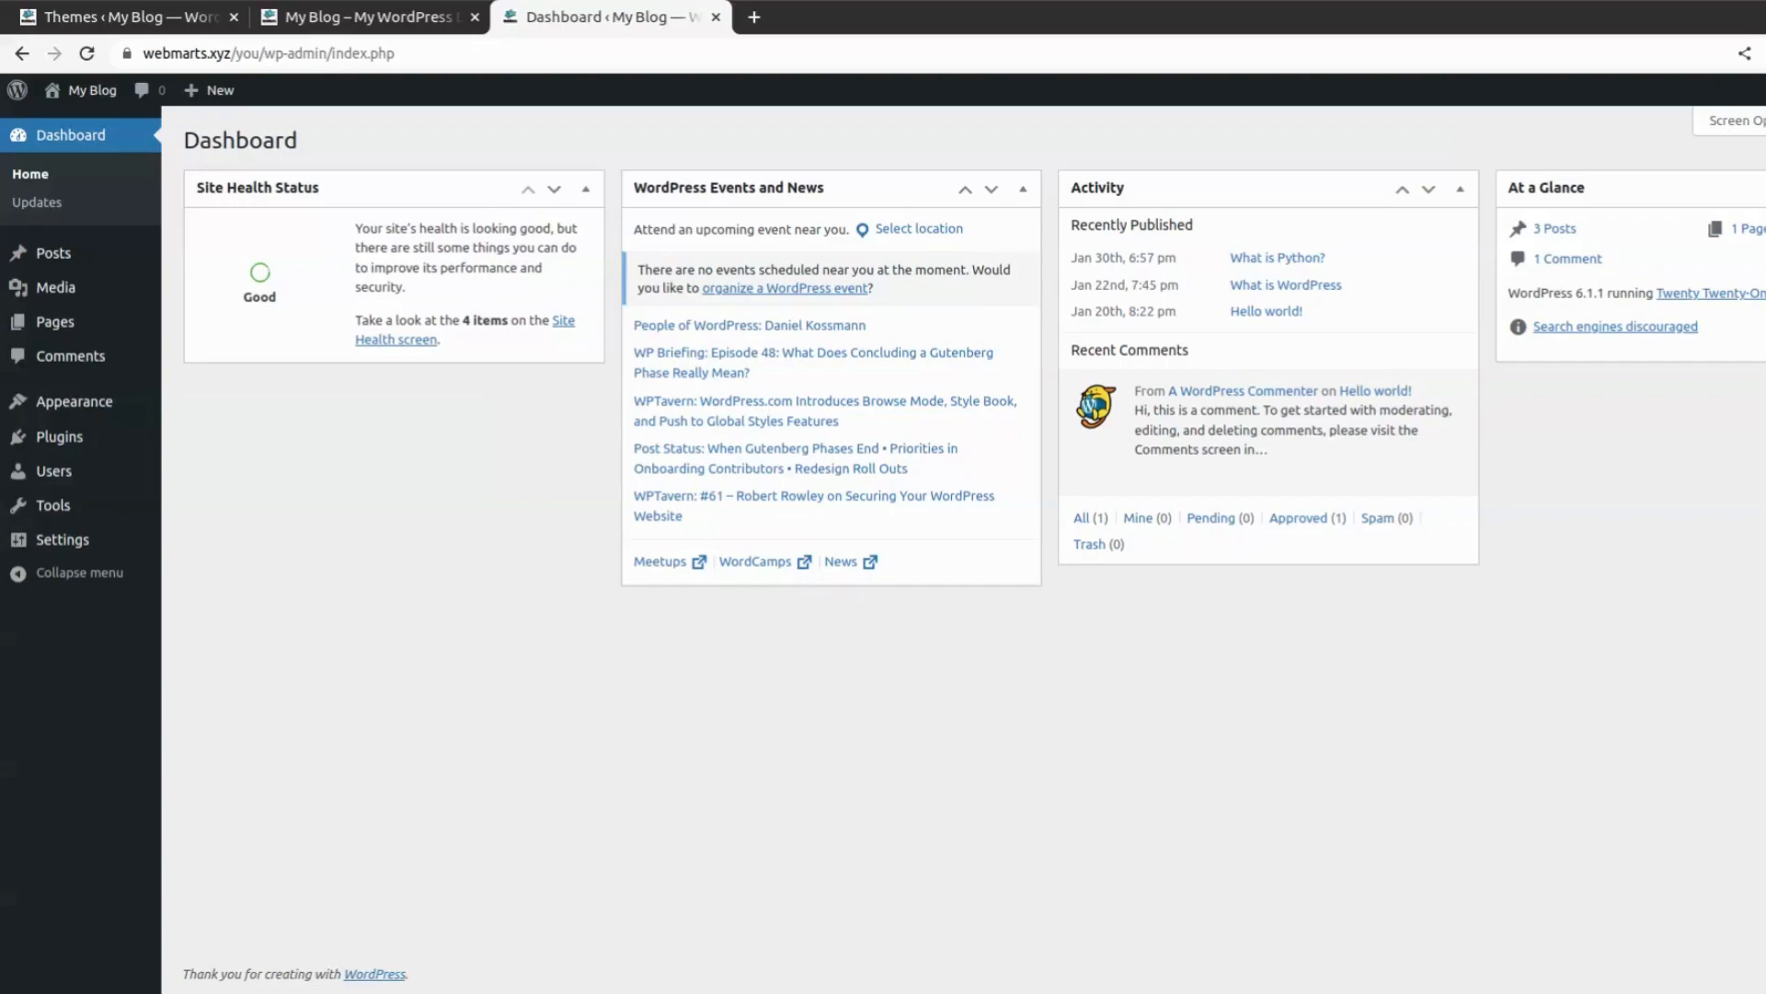
Step: Open the installed themes page and review the live blog's front page in its current theme
{"action": "mouse_move", "coordinate": [88, 403]}
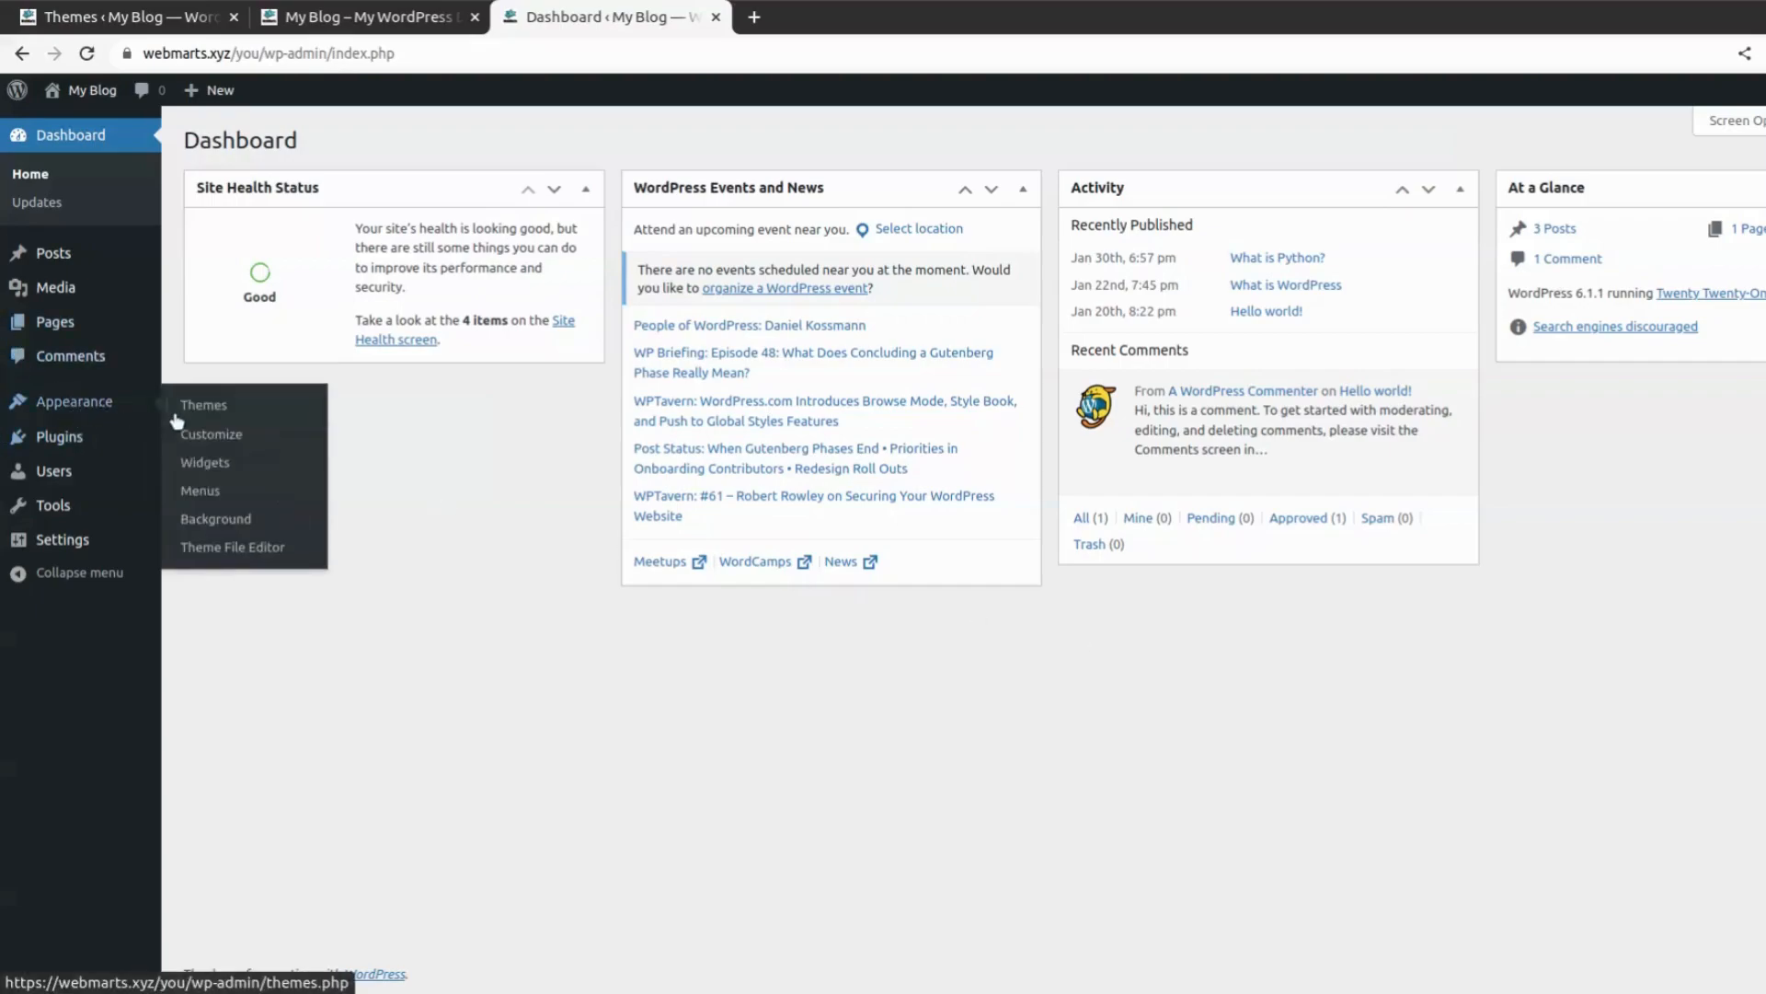
{"action": "left_click", "coordinate": [184, 407]}
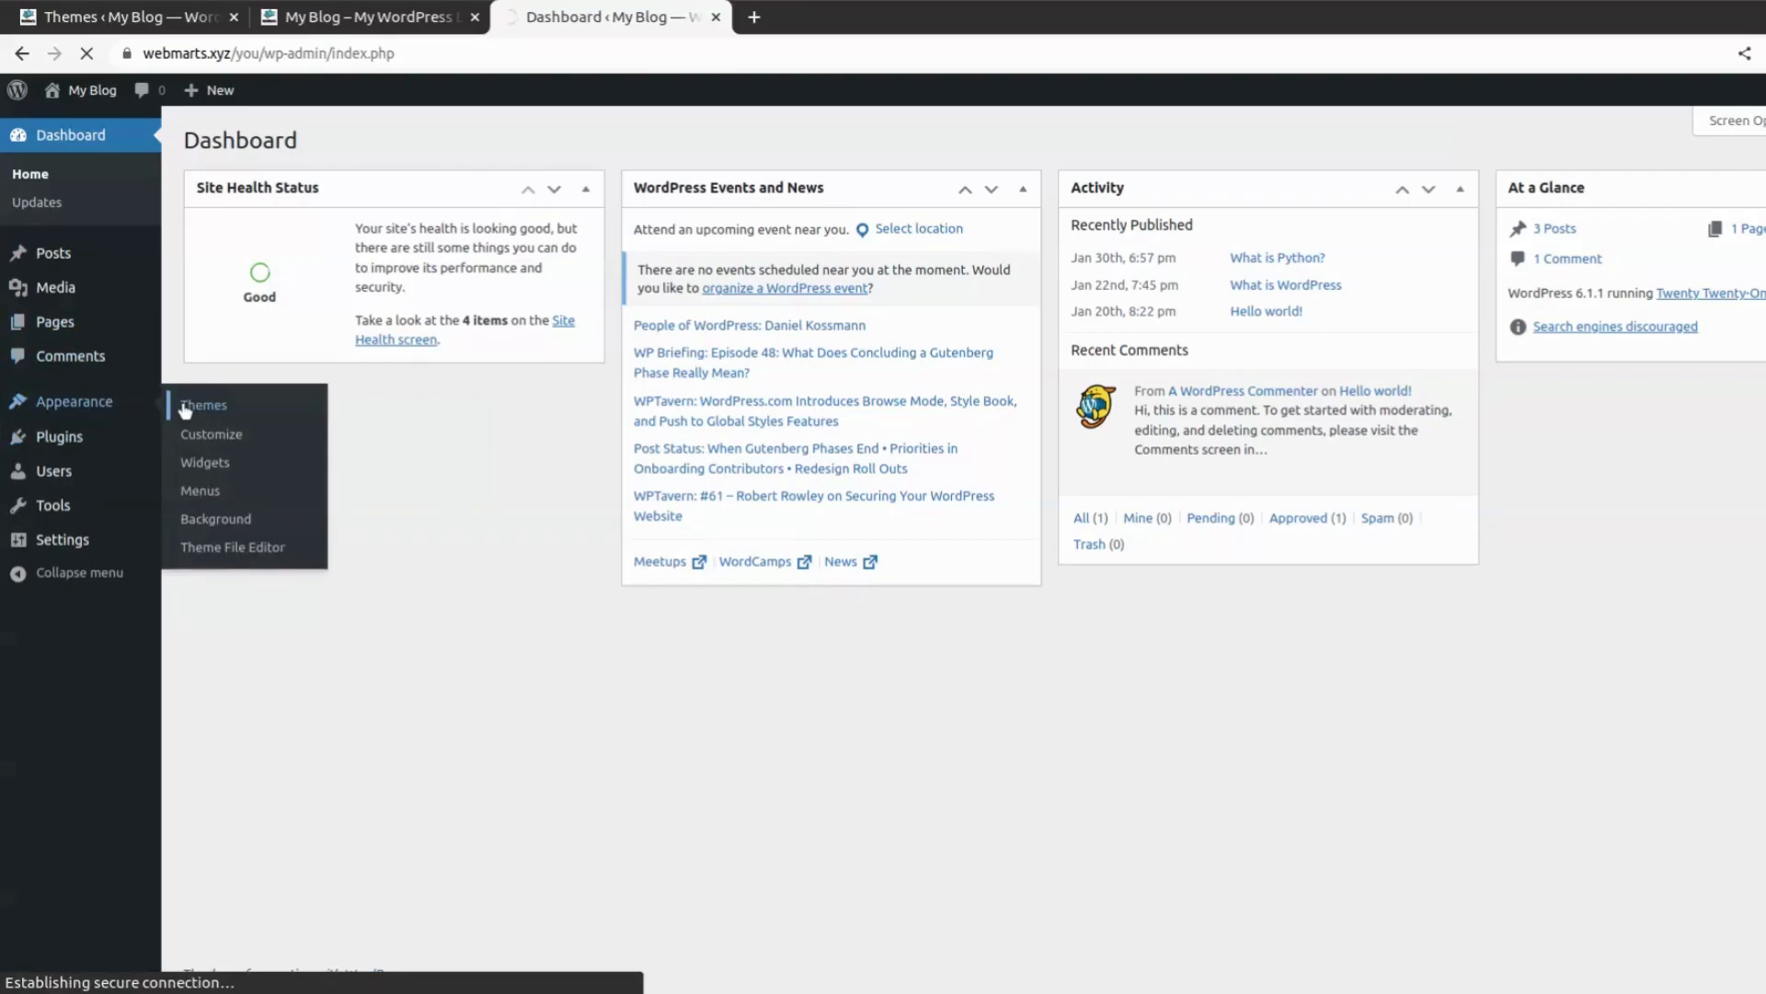
{"action": "left_click", "coordinate": [398, 26]}
{"action": "scroll", "coordinate": [736, 621], "scroll_direction": "down", "scroll_amount": 15}
{"action": "scroll", "coordinate": [791, 681], "scroll_direction": "up", "scroll_amount": 15}
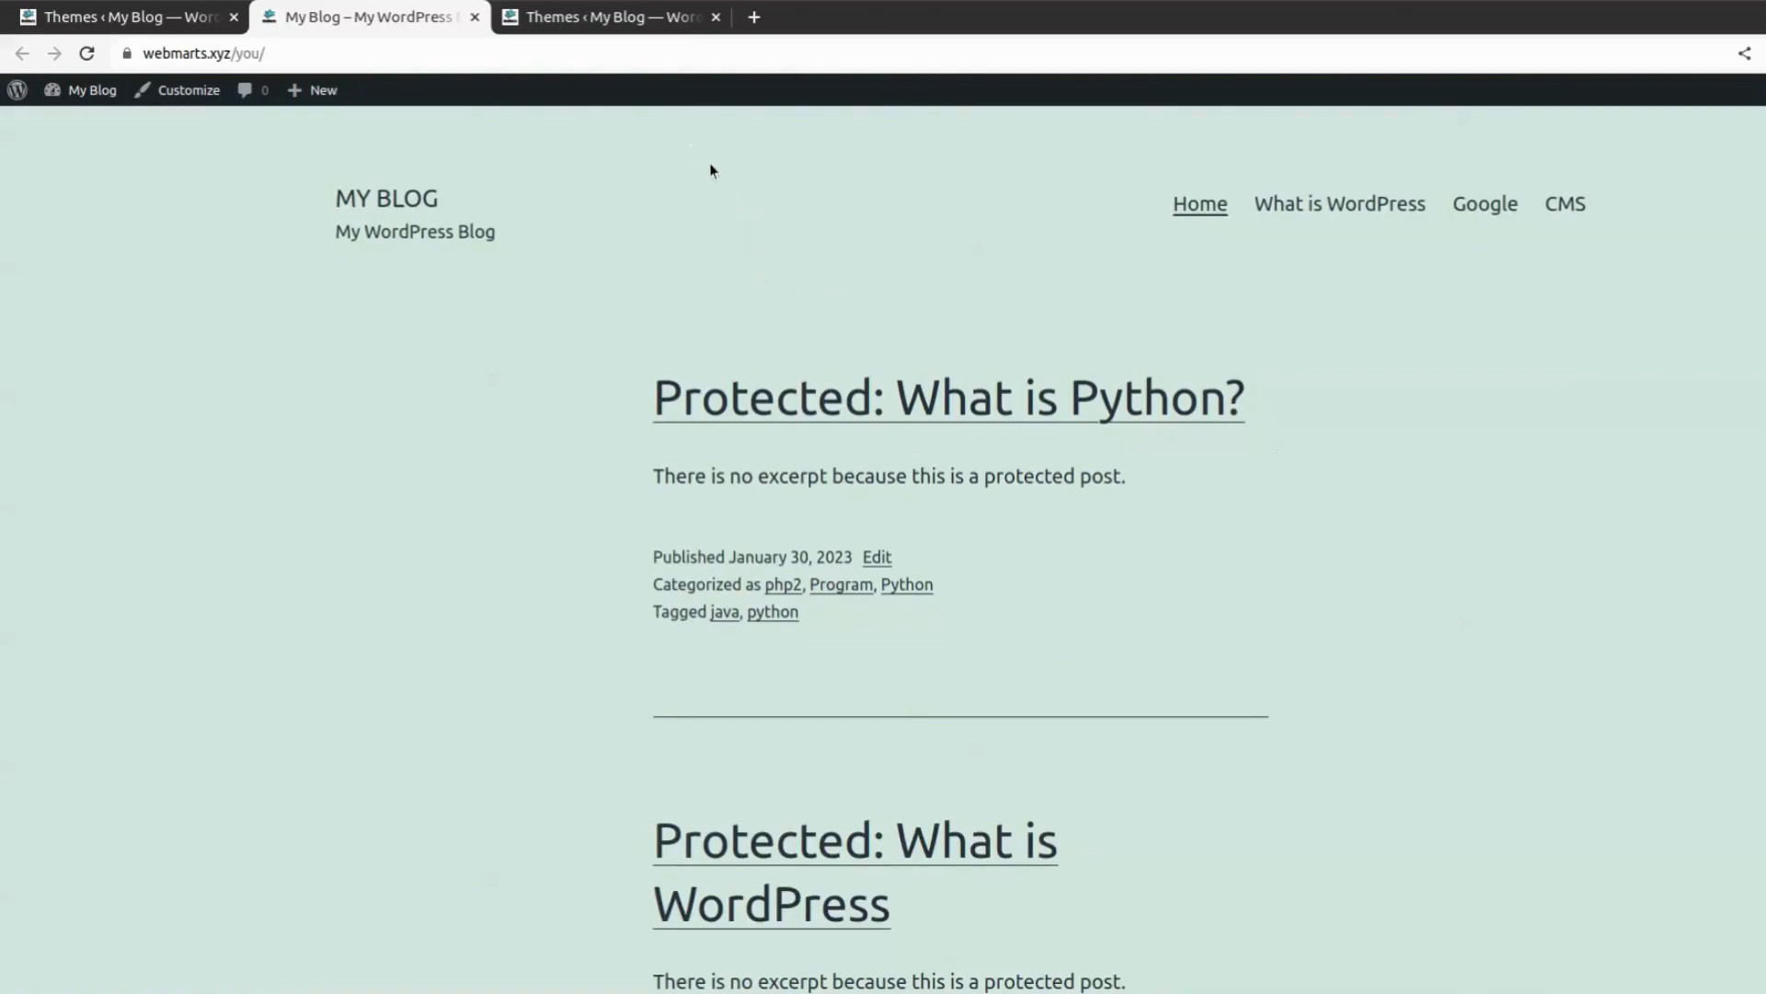
{"action": "left_click", "coordinate": [628, 27]}
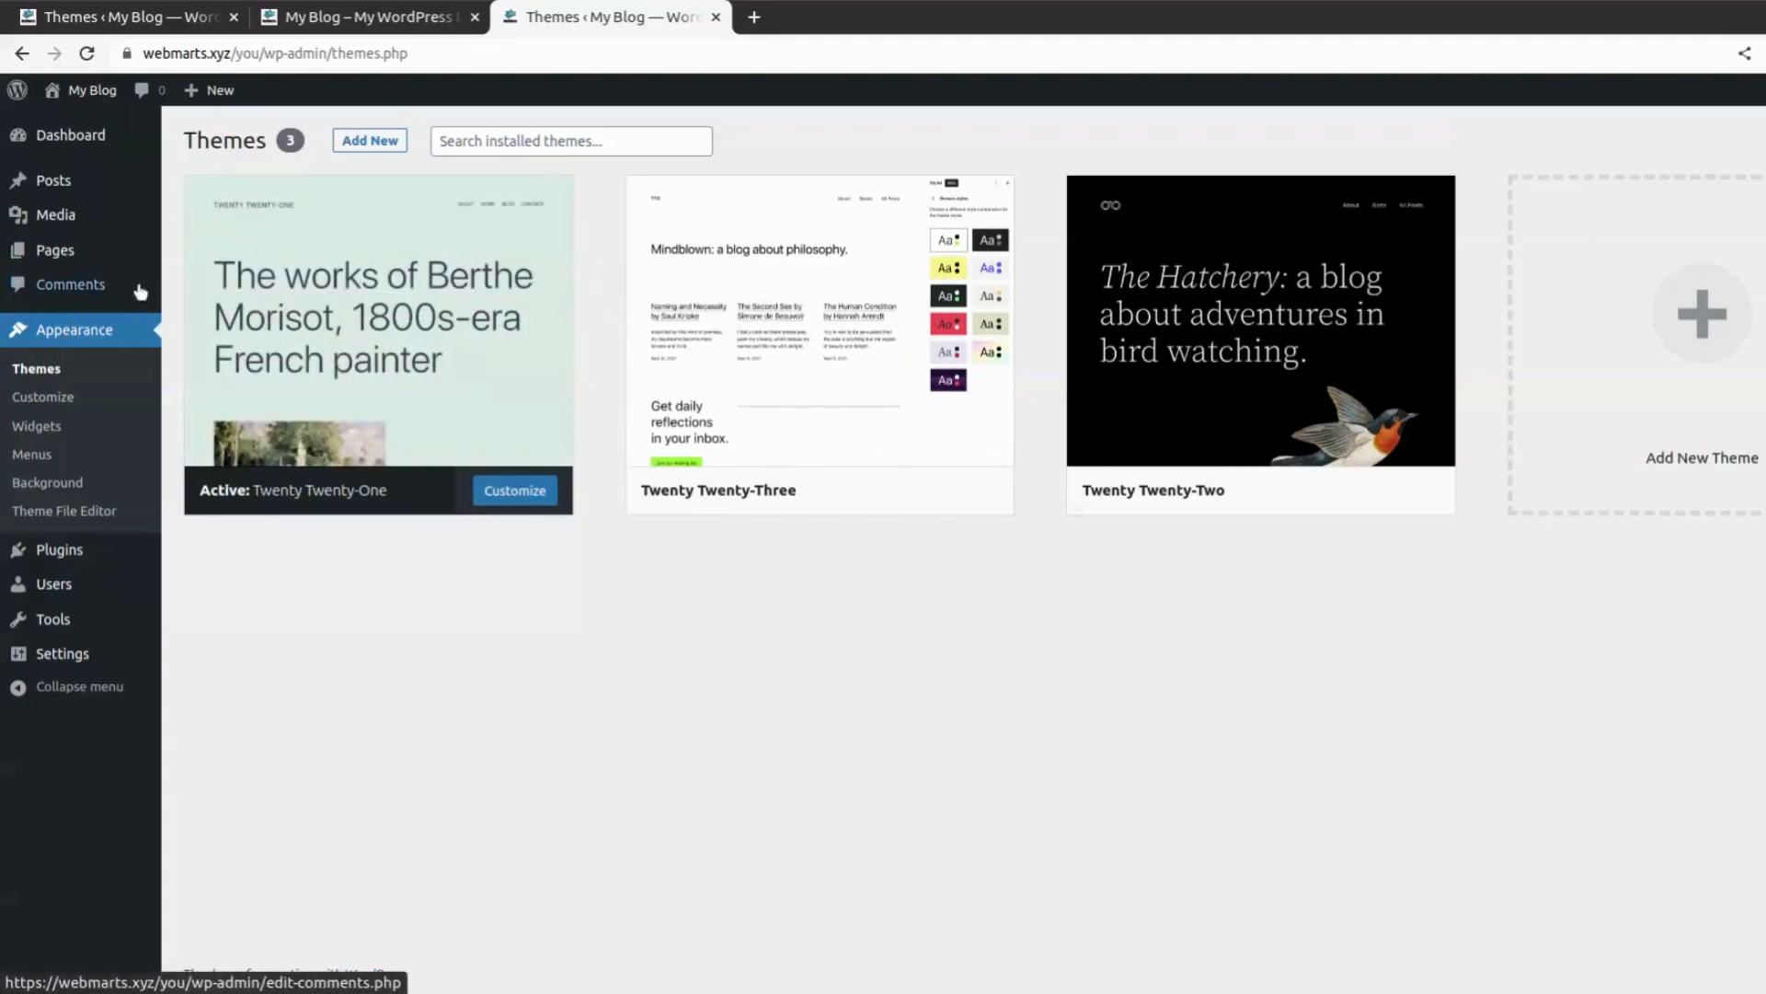
Step: Find OceanWP among the popular themes in the theme directory, then install and activate it
{"action": "left_click", "coordinate": [357, 146]}
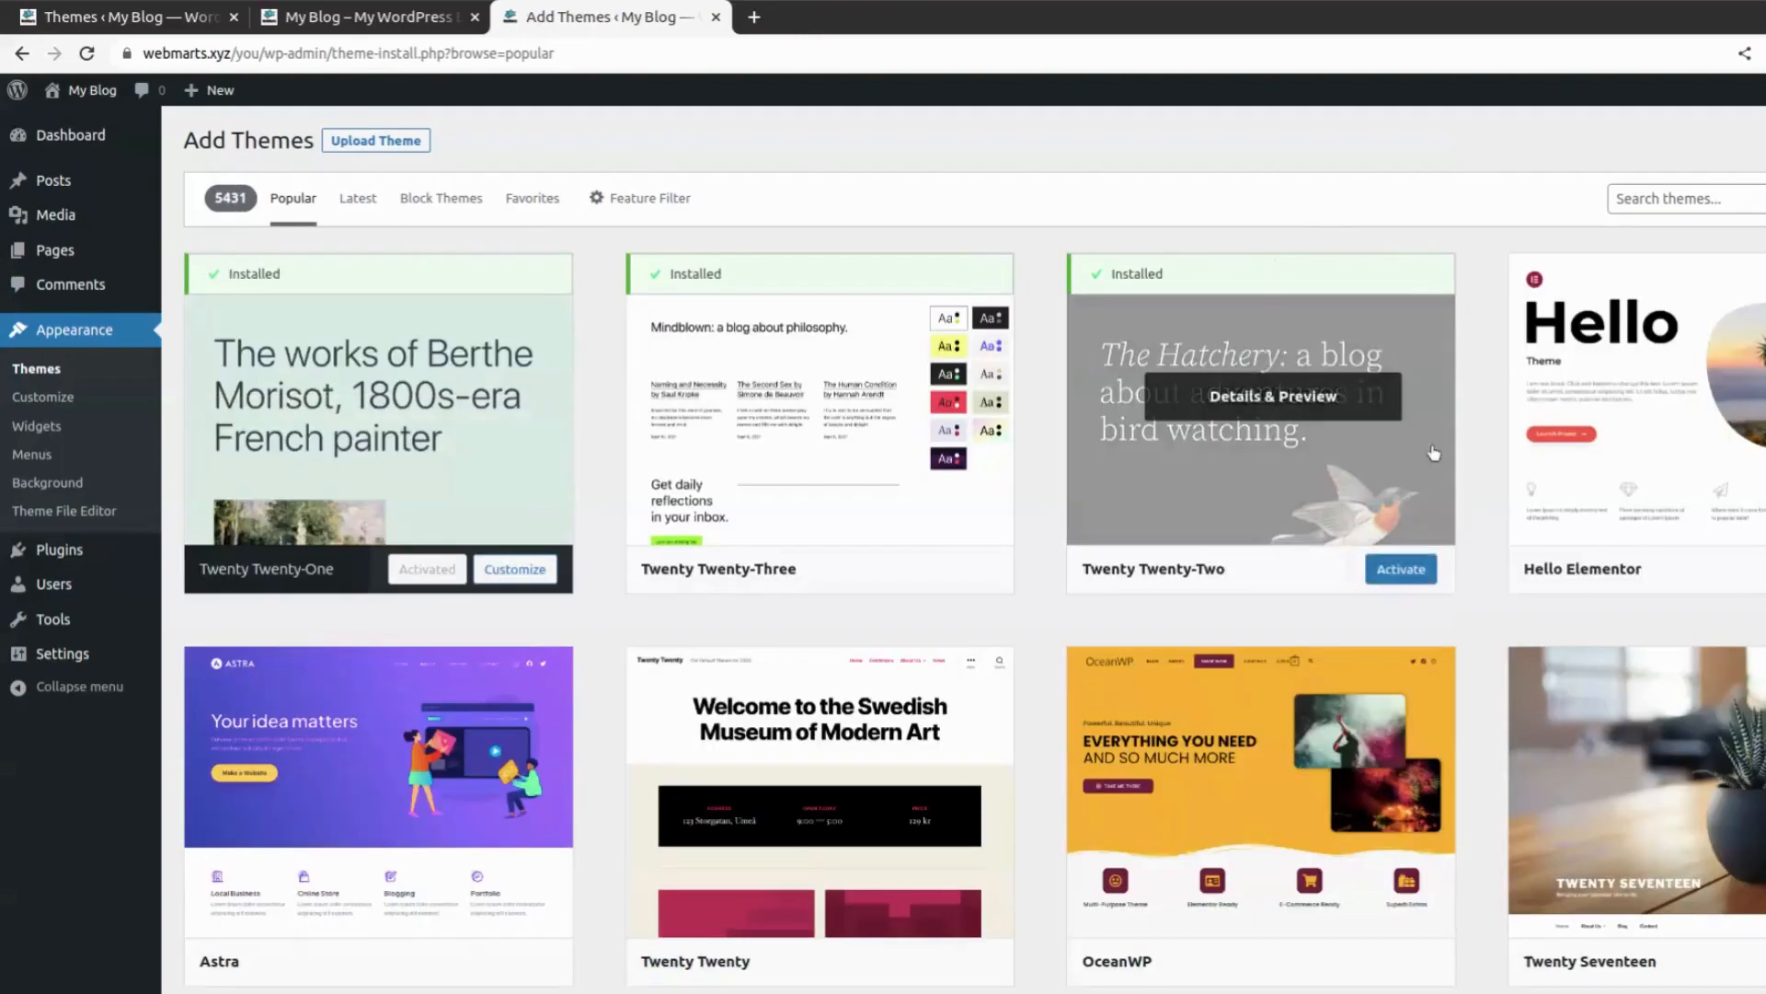
{"action": "scroll", "coordinate": [1334, 460], "scroll_direction": "down", "scroll_amount": 3}
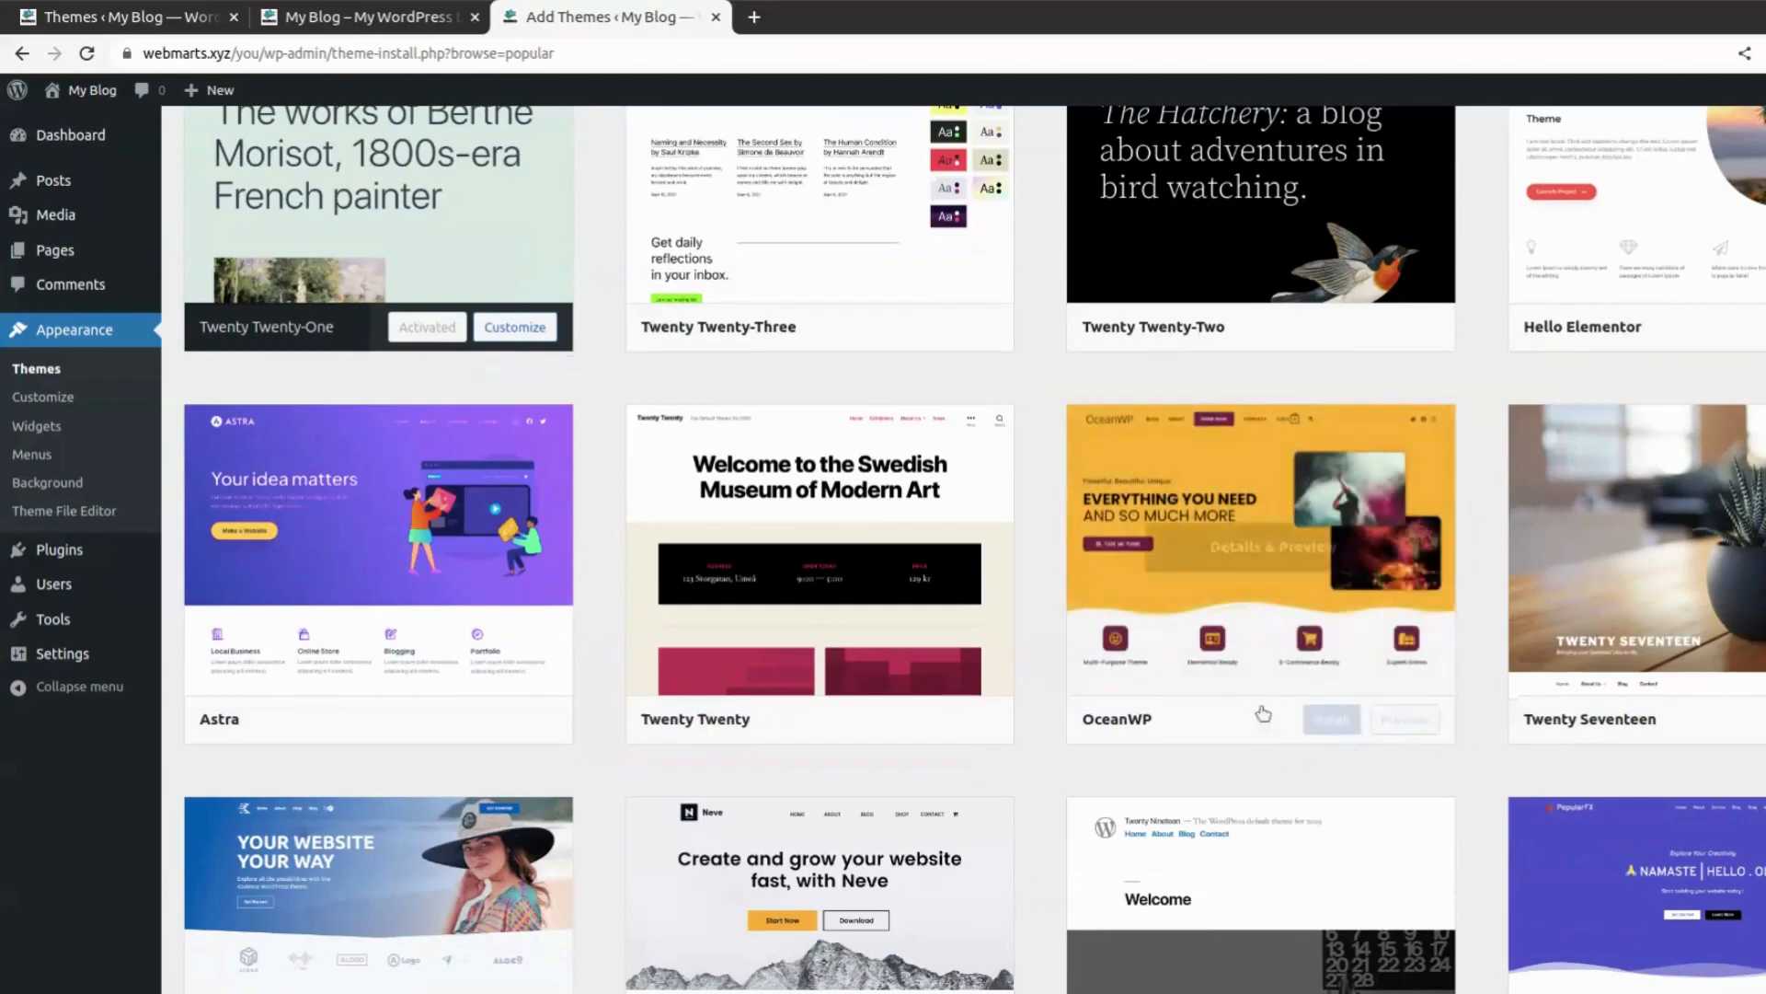
{"action": "left_click", "coordinate": [1288, 545]}
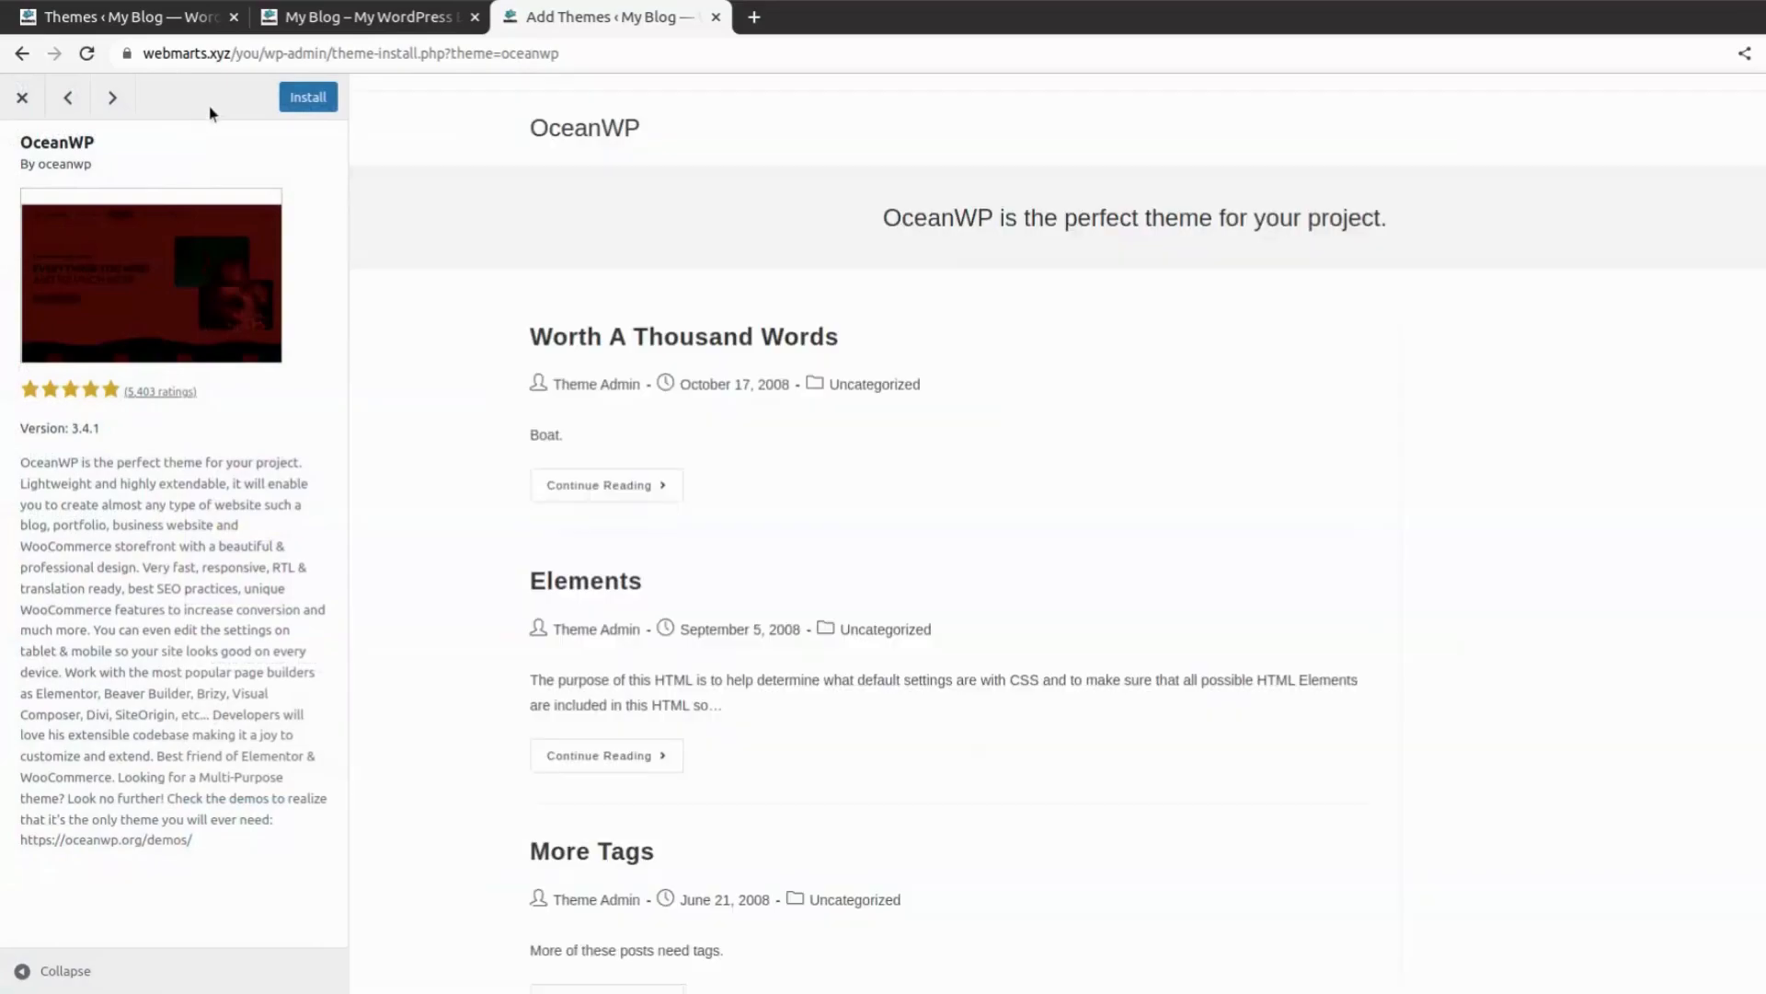
{"action": "left_click", "coordinate": [307, 106]}
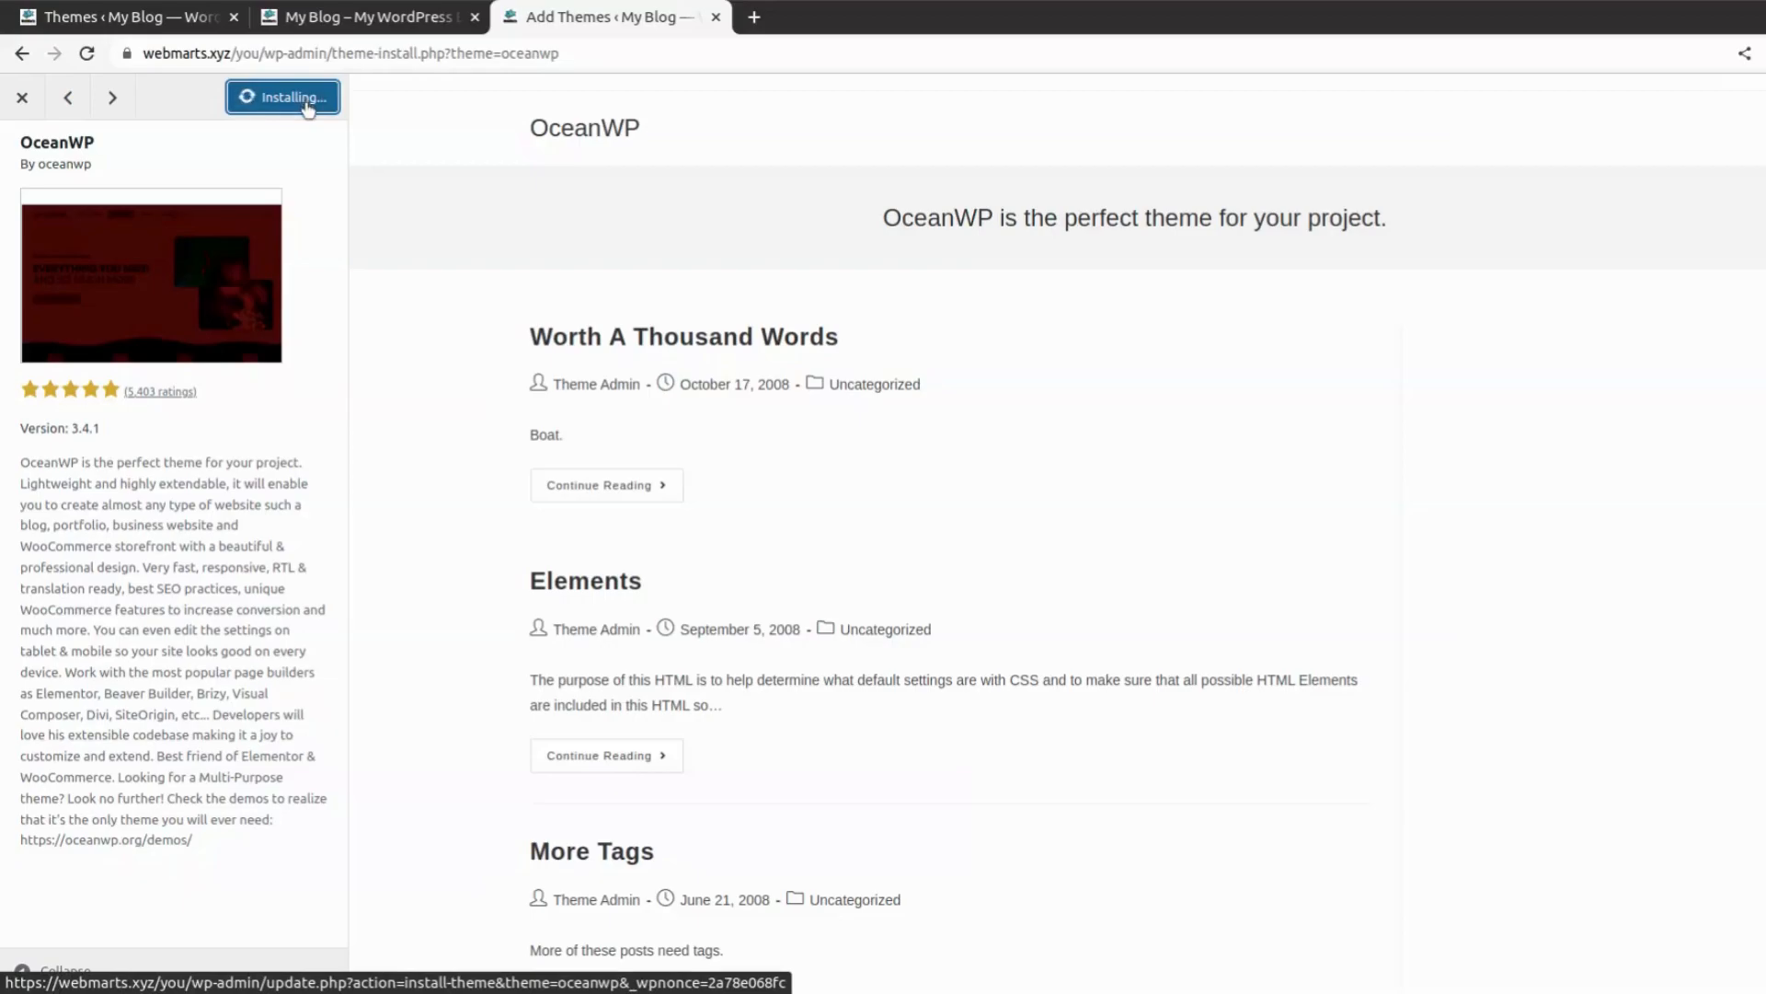
{"action": "left_click", "coordinate": [304, 99]}
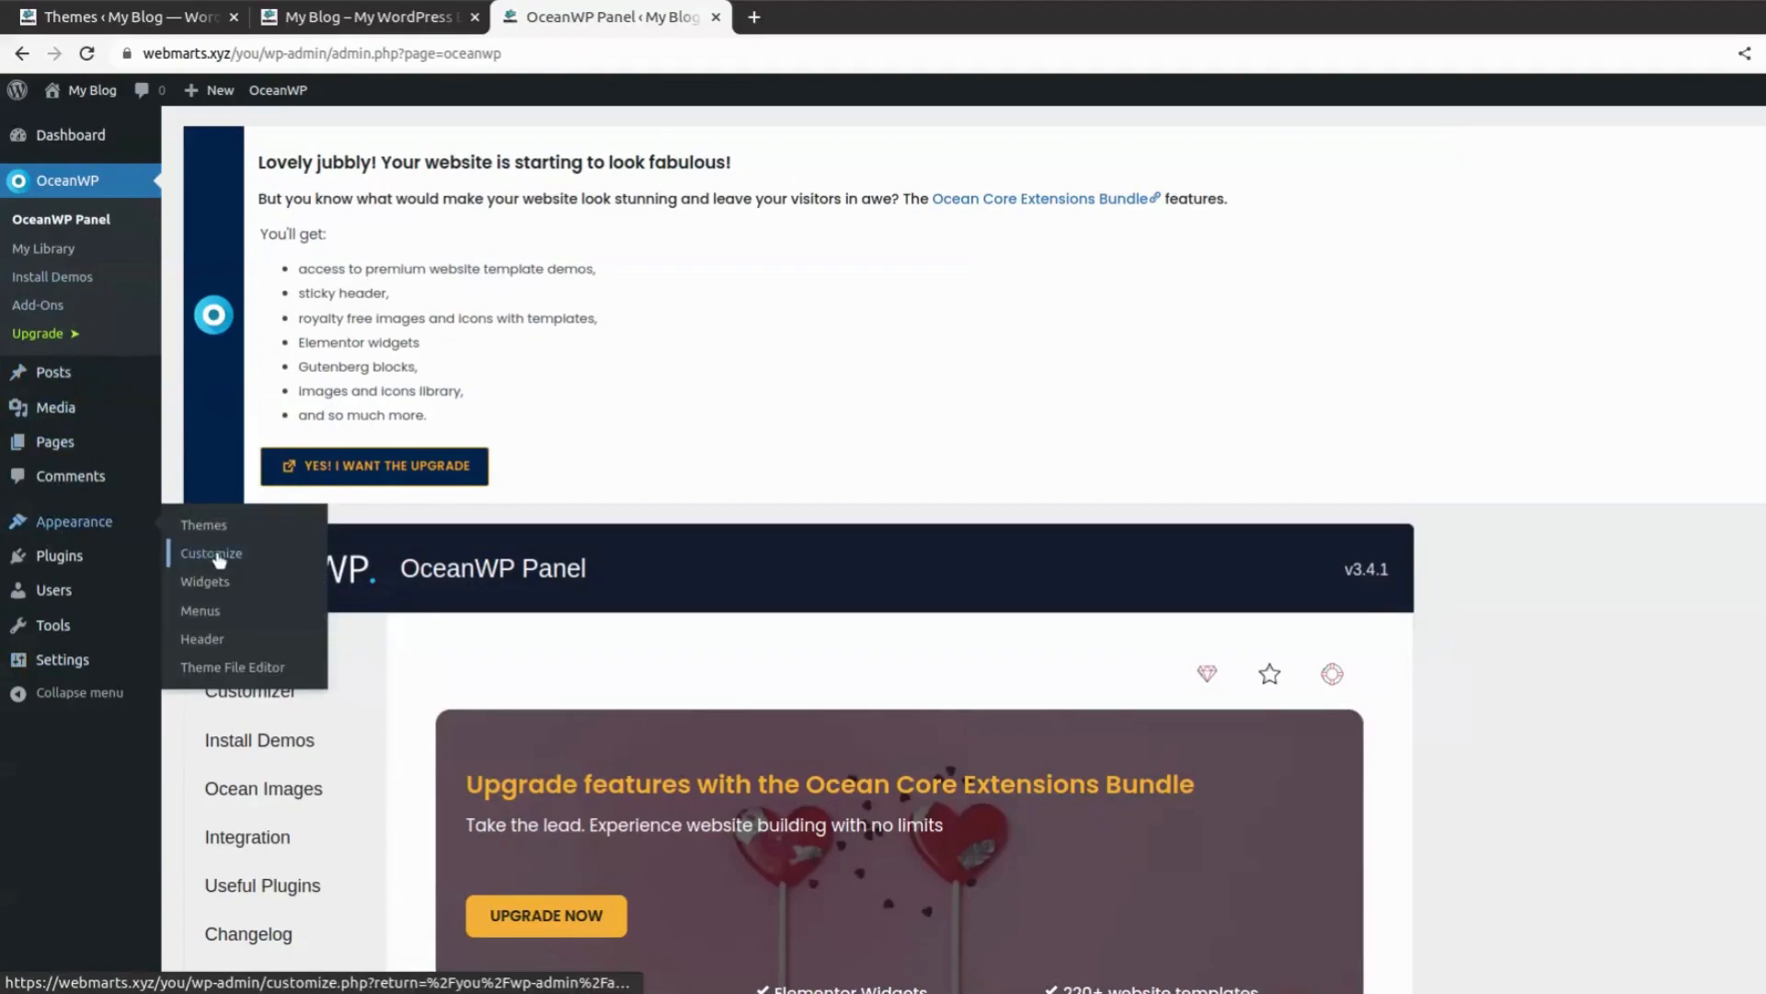
Step: Check the installed plugins list for the Ocean Extra plugin
{"action": "left_click", "coordinate": [211, 565]}
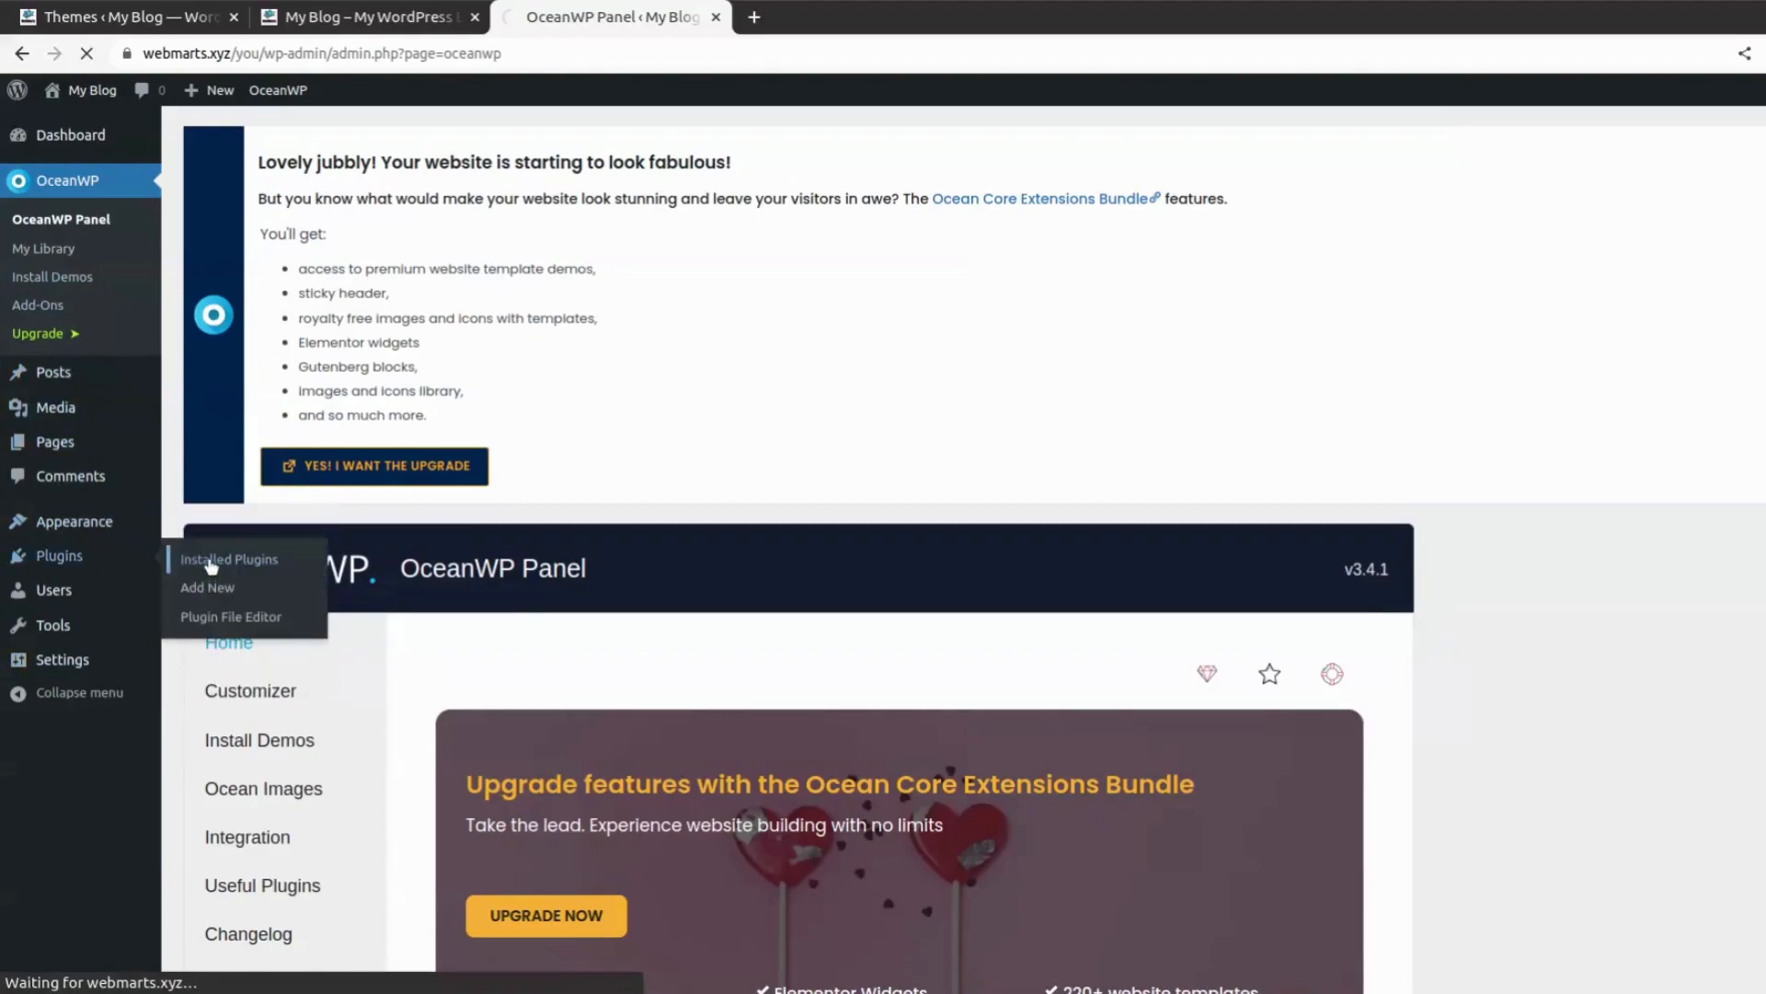
{"action": "scroll", "coordinate": [322, 796], "scroll_direction": "down", "scroll_amount": 2}
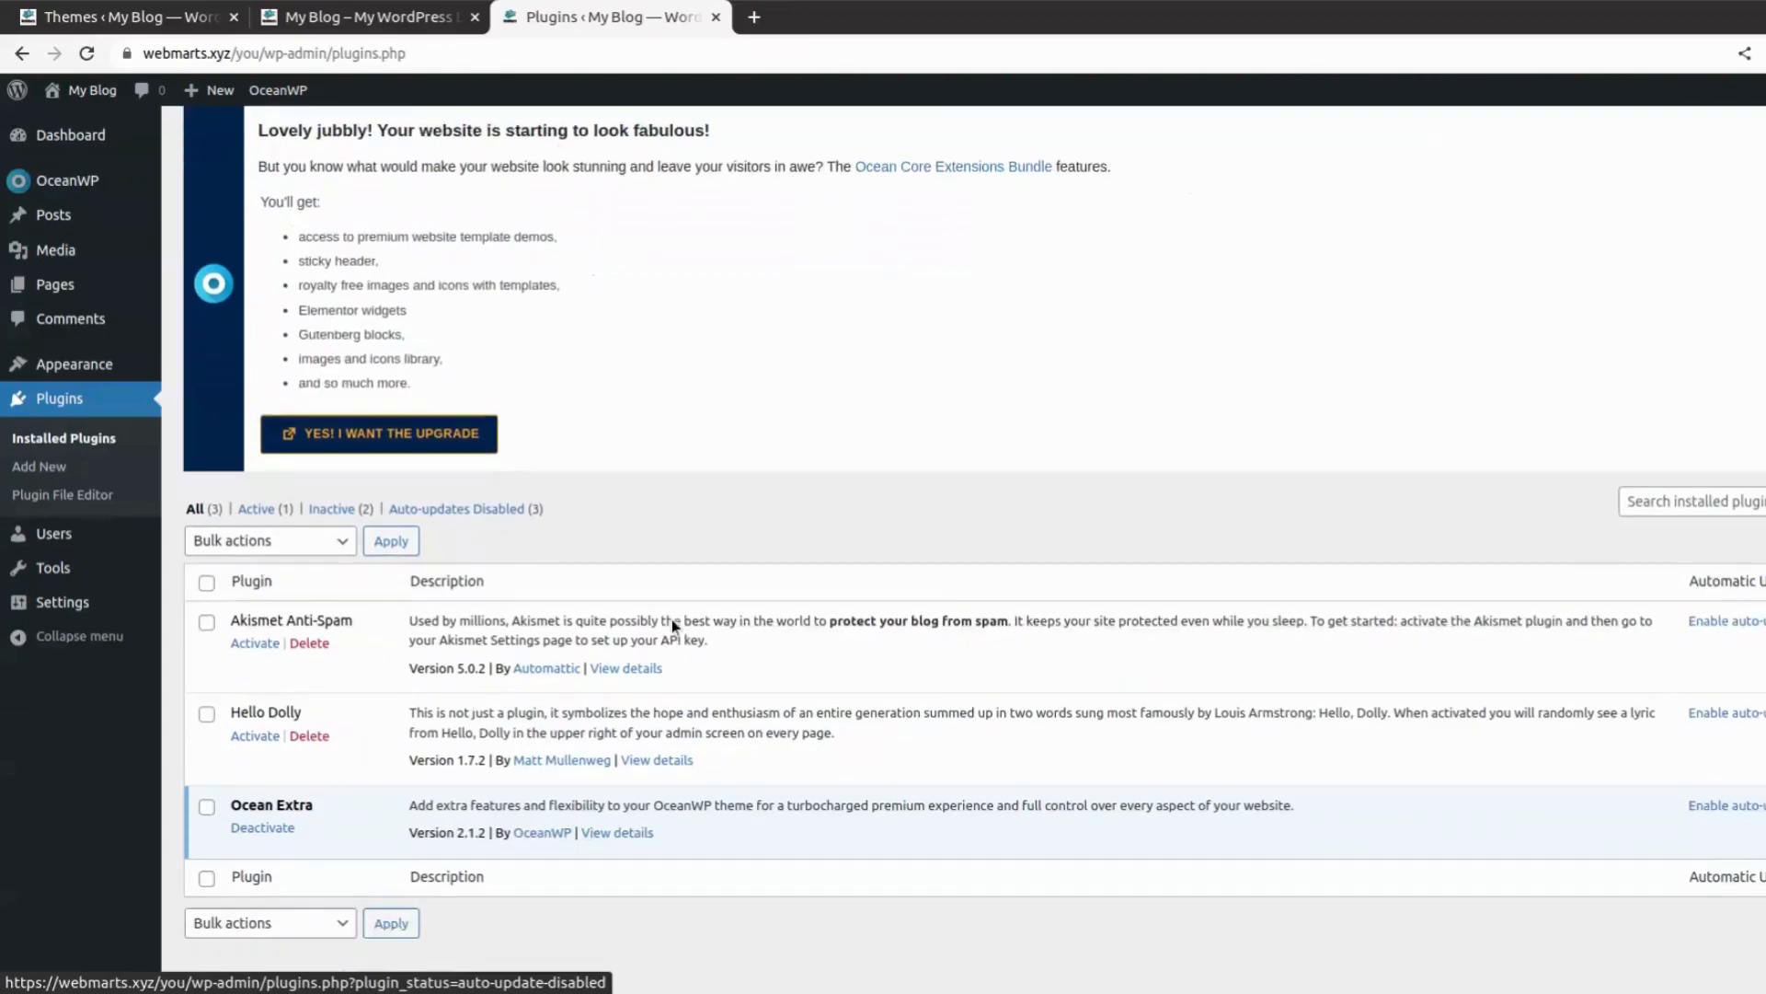
{"action": "left_click_drag", "start_coordinate": [314, 770], "coordinate": [233, 760]}
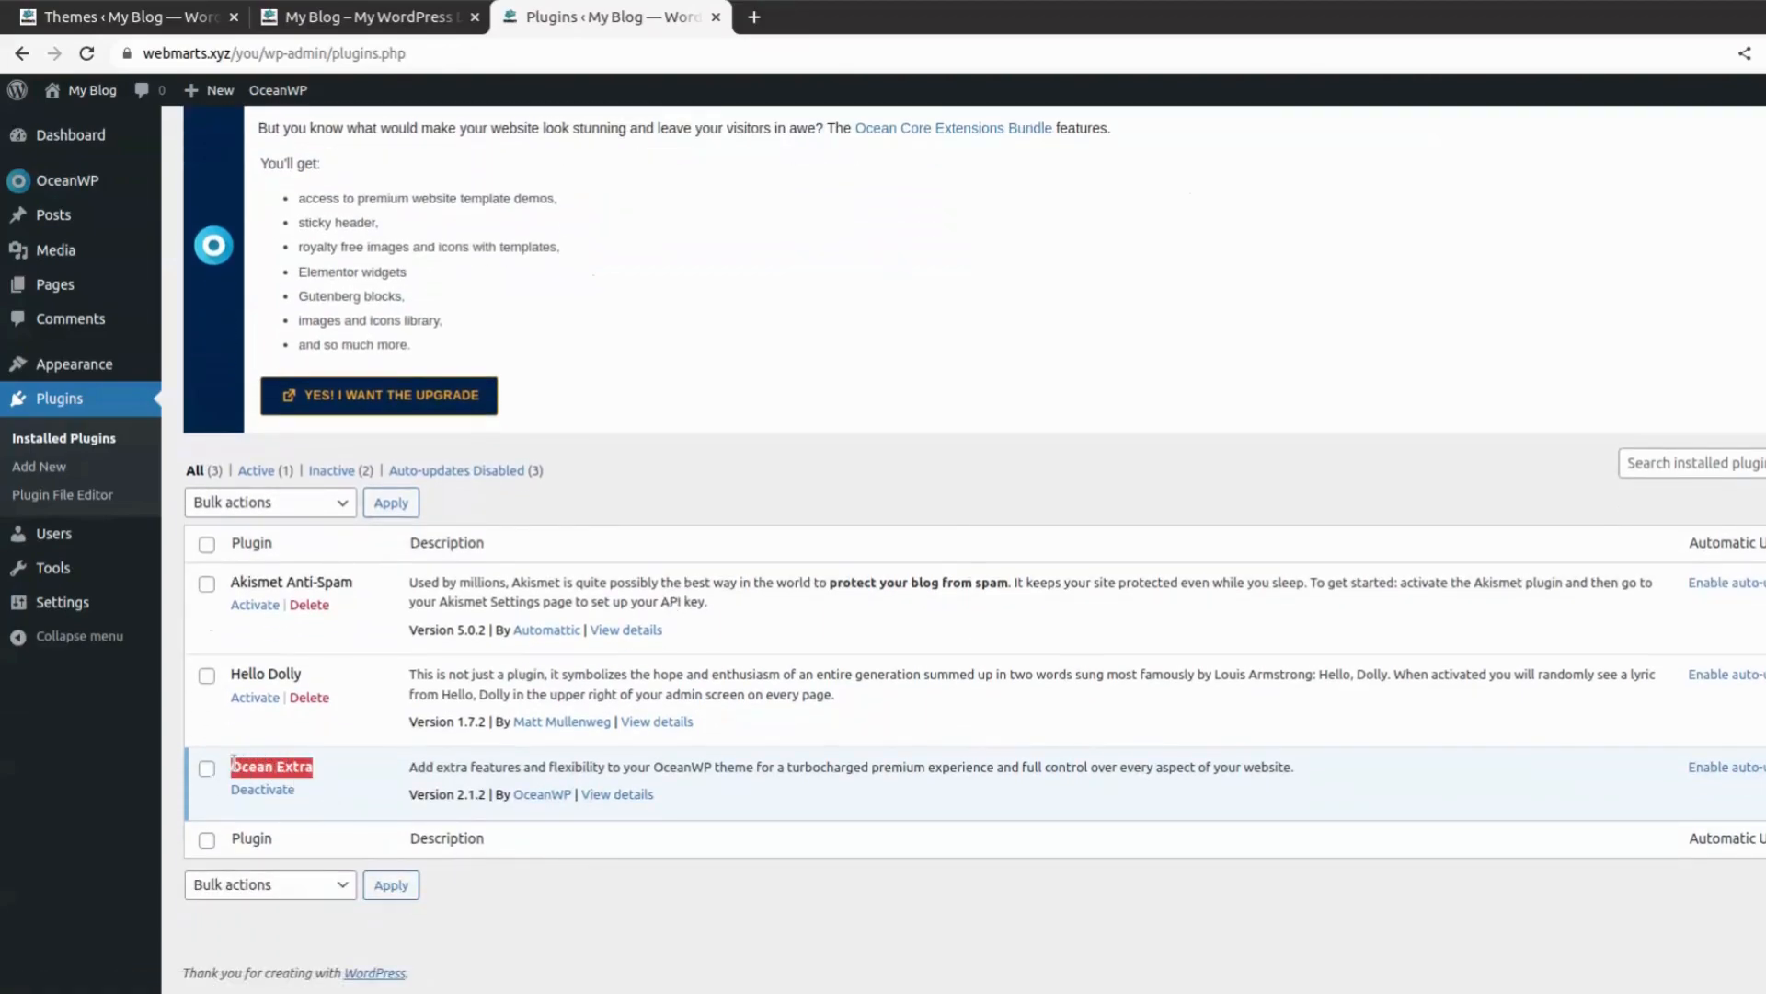
{"action": "left_click", "coordinate": [320, 782]}
{"action": "scroll", "coordinate": [321, 766], "scroll_direction": "up", "scroll_amount": 2}
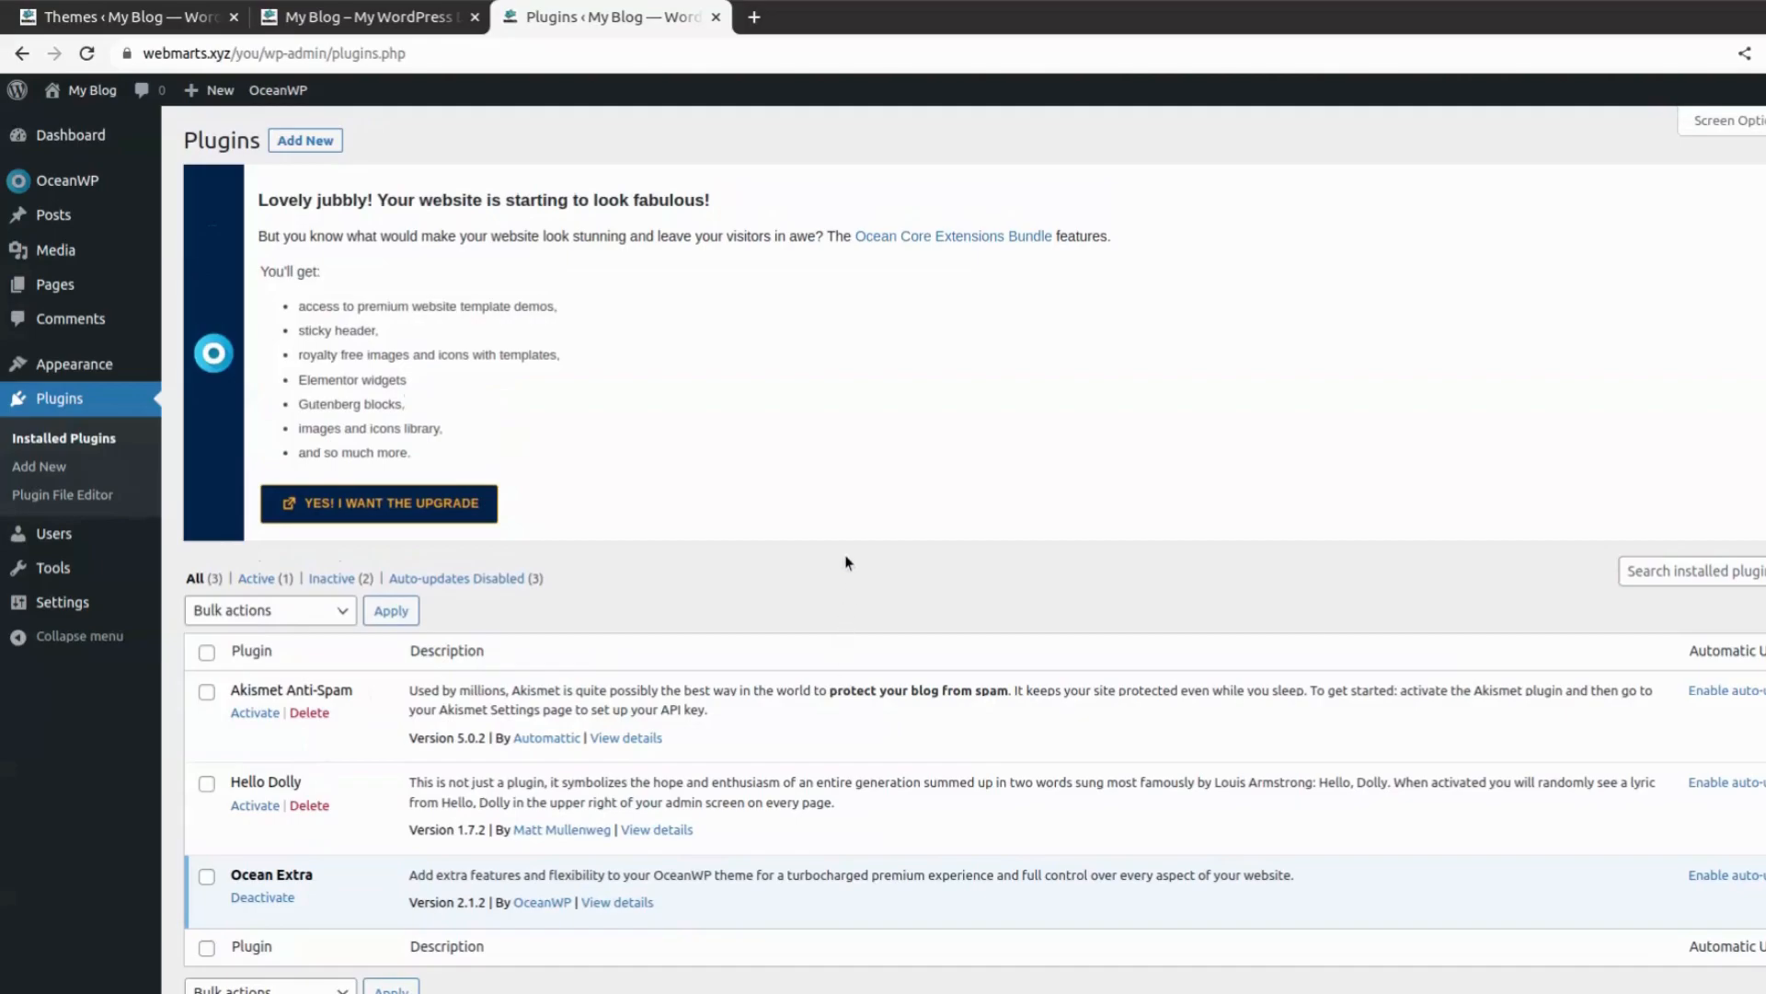
Step: Open the OceanWP Panel and dismiss the upgrade notice above it
{"action": "mouse_move", "coordinate": [61, 181]}
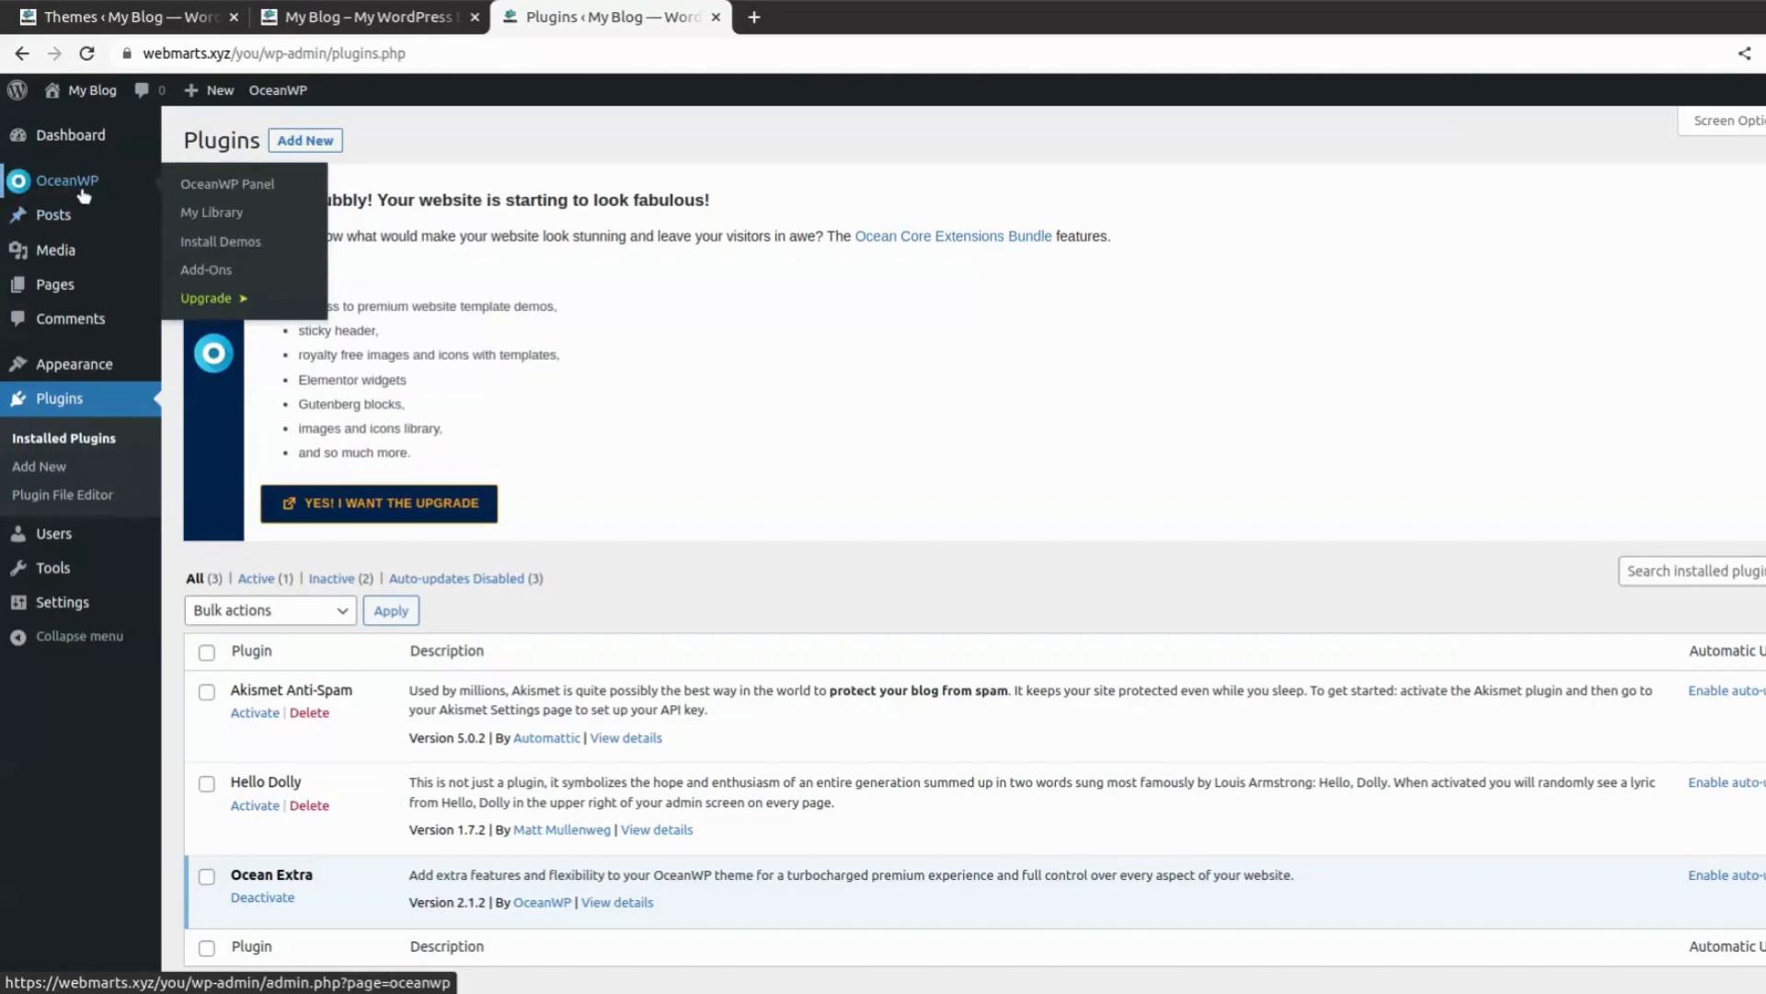
{"action": "left_click", "coordinate": [95, 191]}
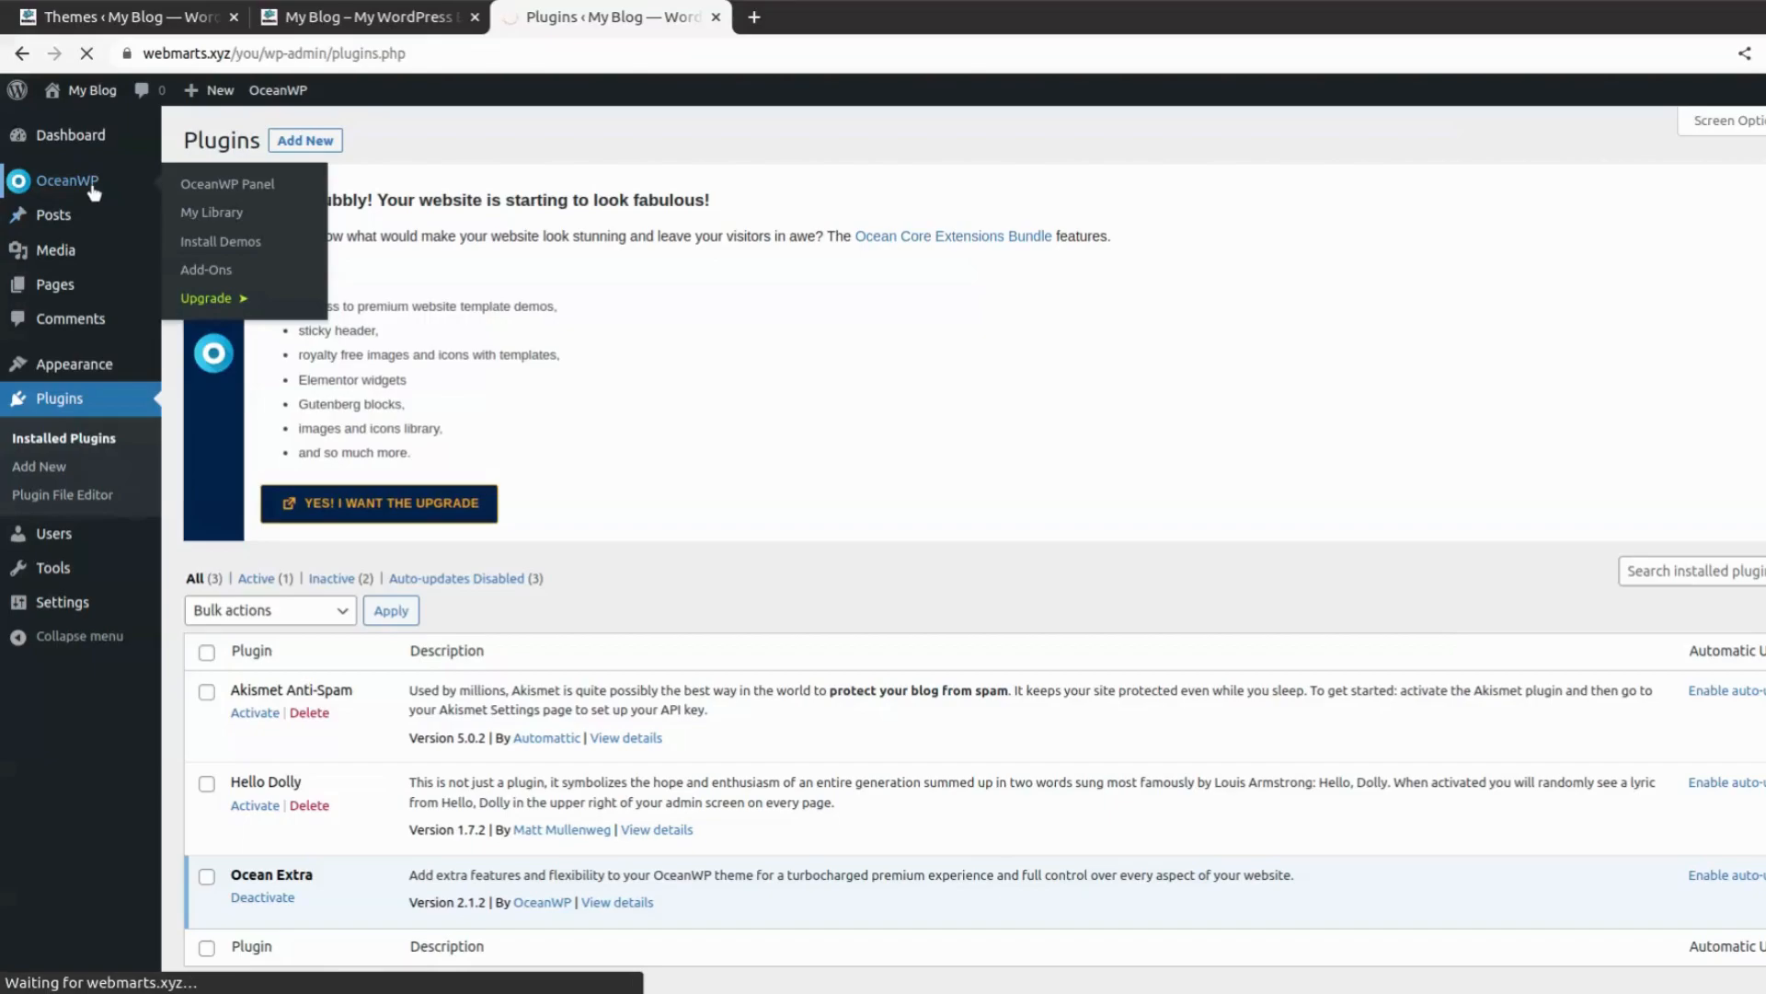
{"action": "scroll", "coordinate": [650, 603], "scroll_direction": "down", "scroll_amount": 3}
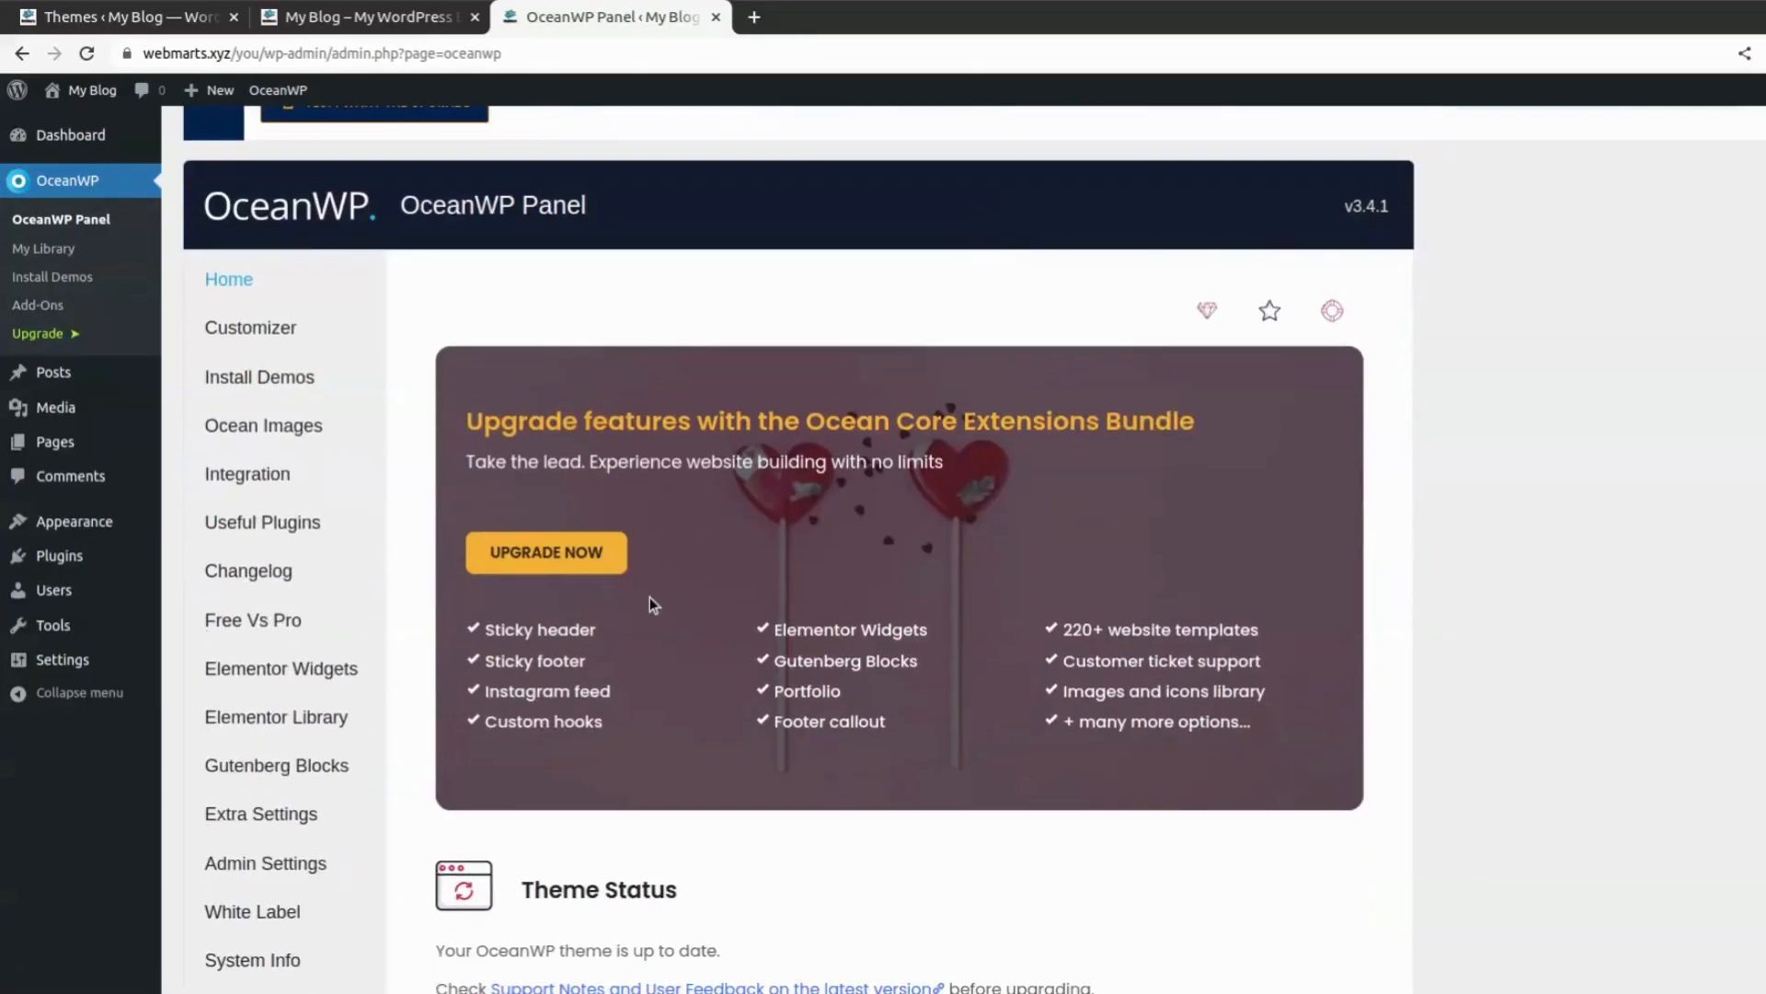
{"action": "scroll", "coordinate": [649, 603], "scroll_direction": "up", "scroll_amount": 4}
{"action": "left_click", "coordinate": [1762, 143]}
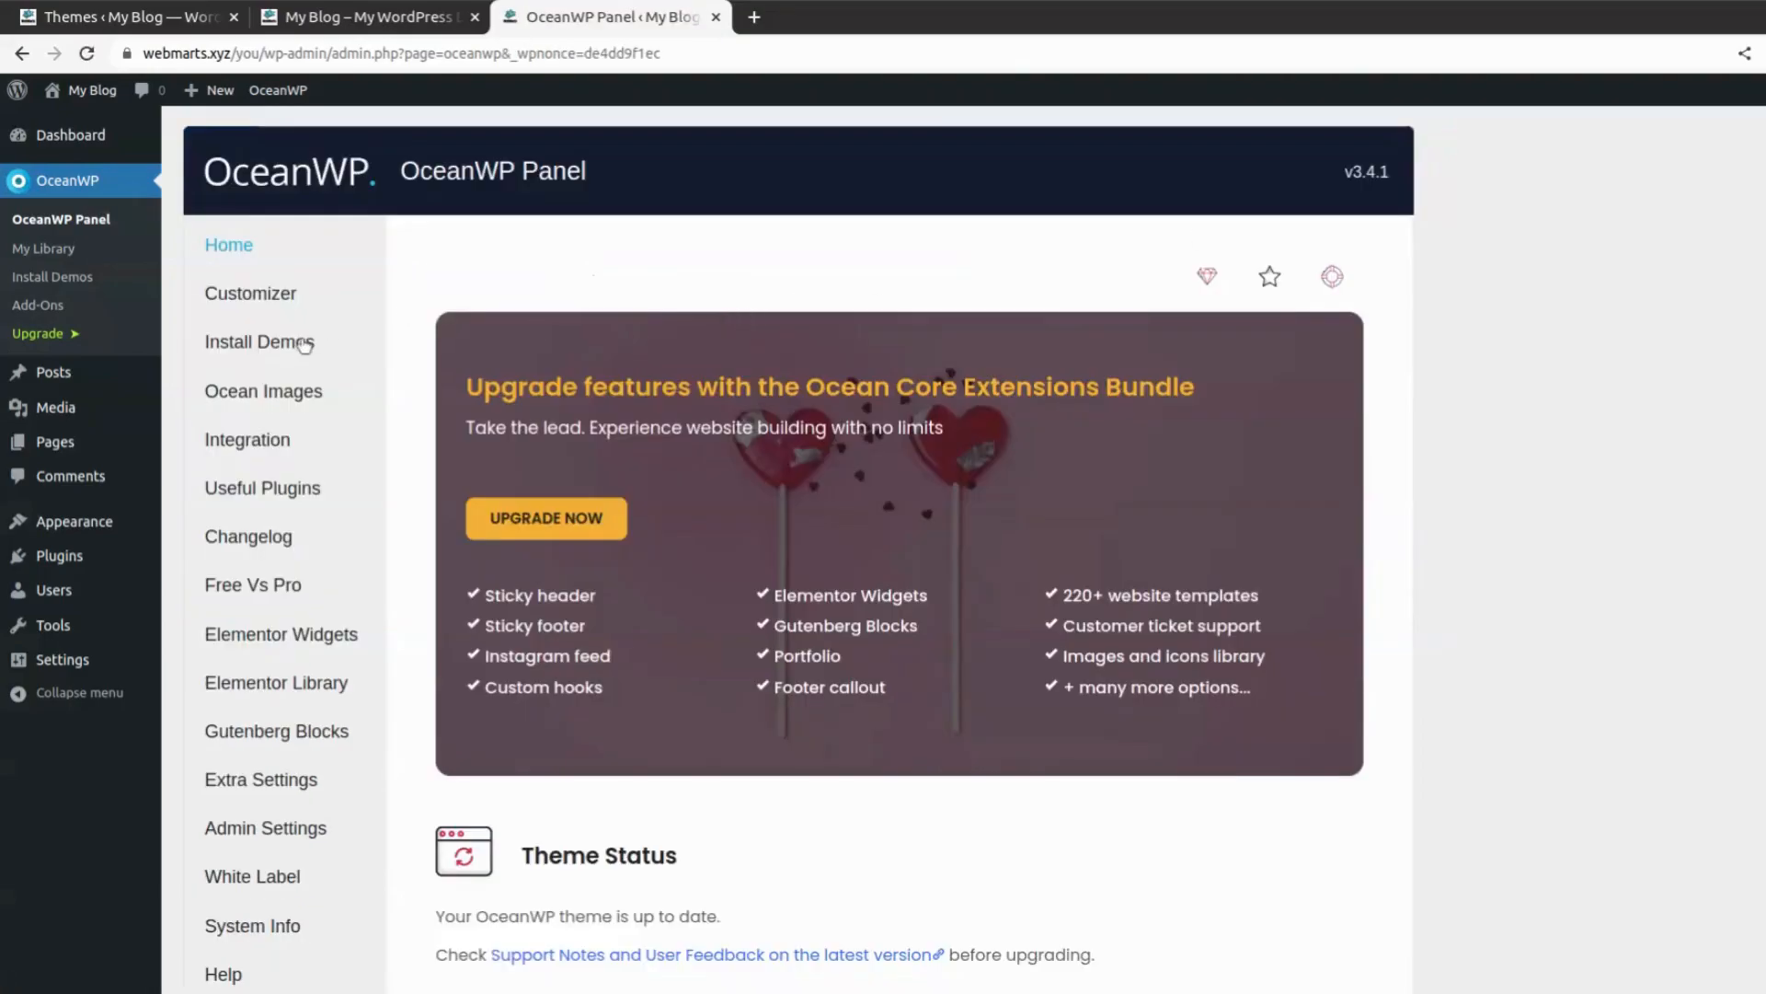
Step: Open OceanWP's Install Demos section and look through the live preview of the Maria demo
{"action": "left_click", "coordinate": [252, 346]}
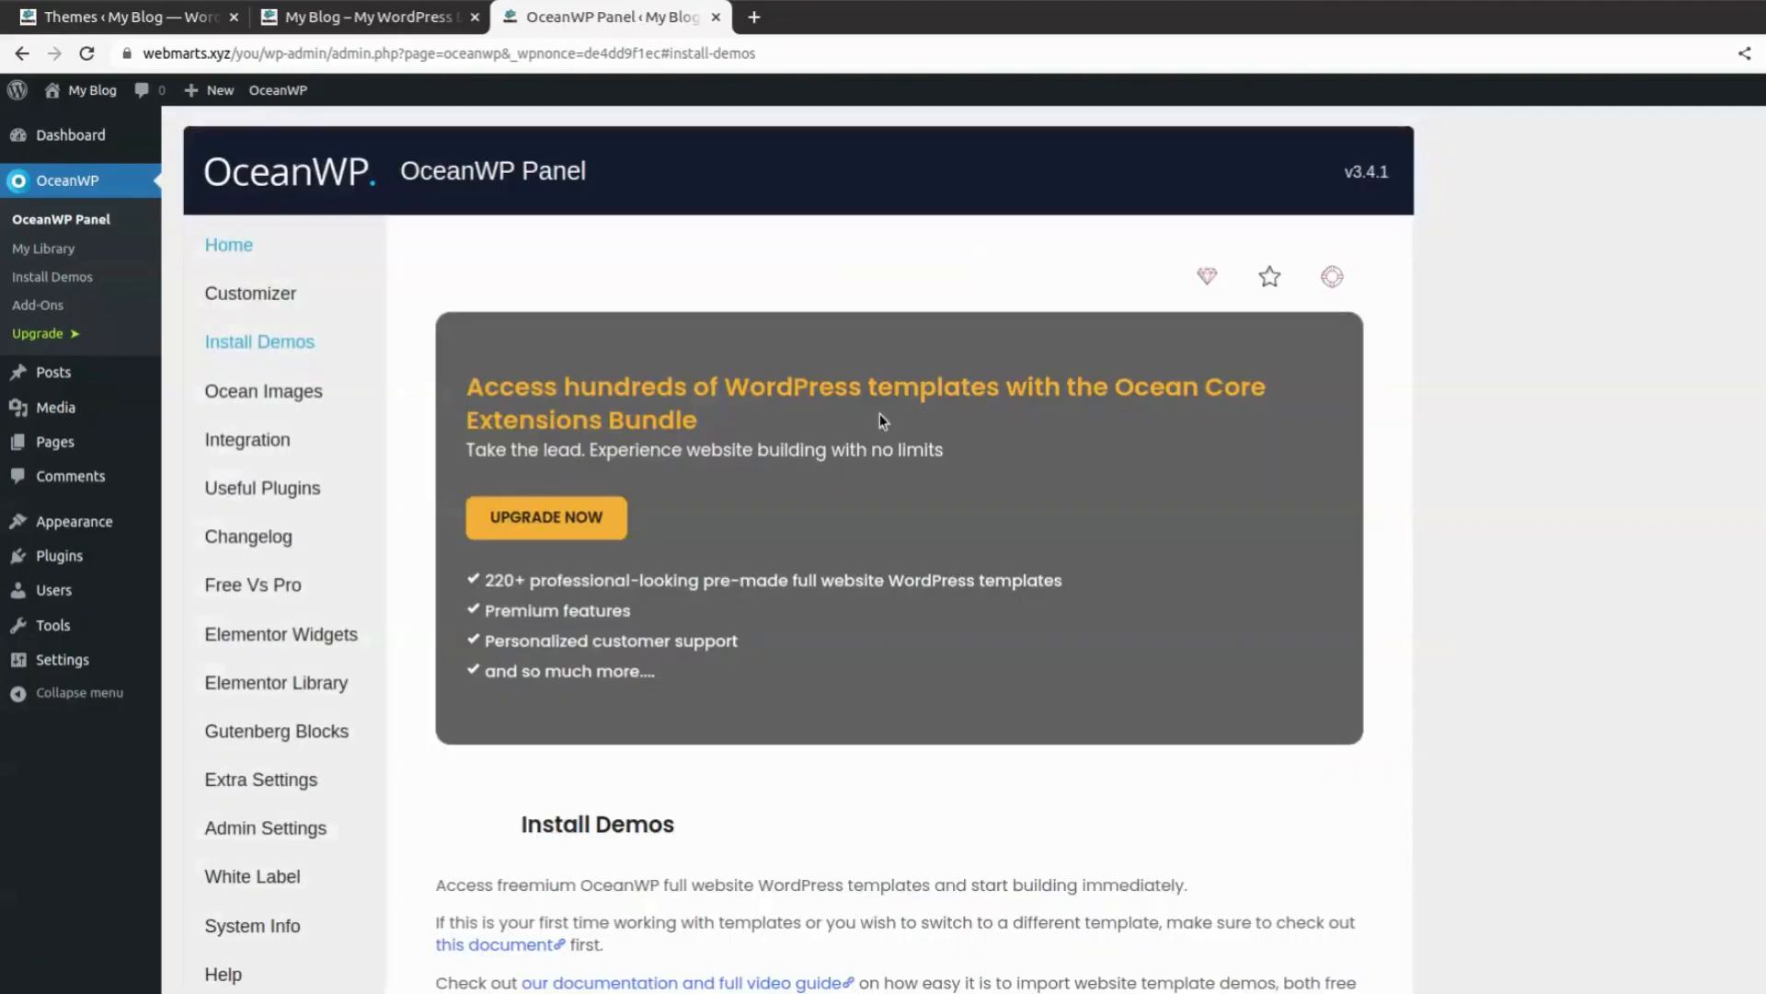
{"action": "scroll", "coordinate": [1159, 552], "scroll_direction": "down", "scroll_amount": 10}
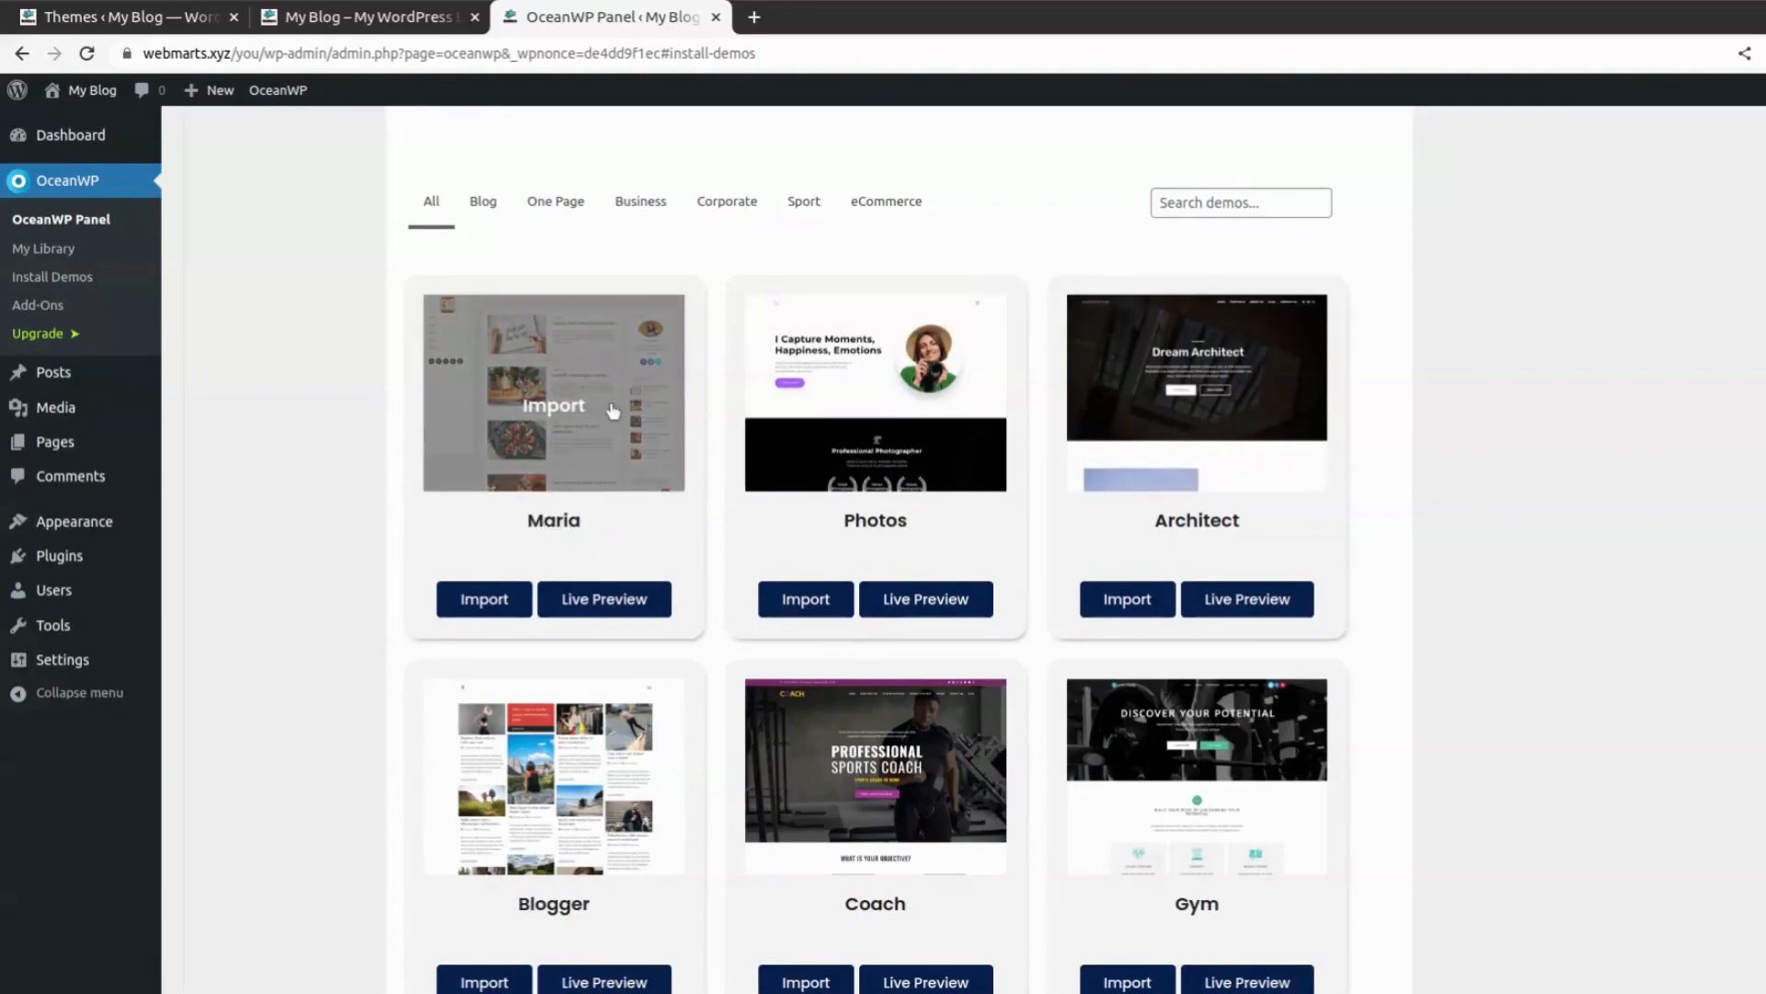
{"action": "left_click", "coordinate": [615, 612]}
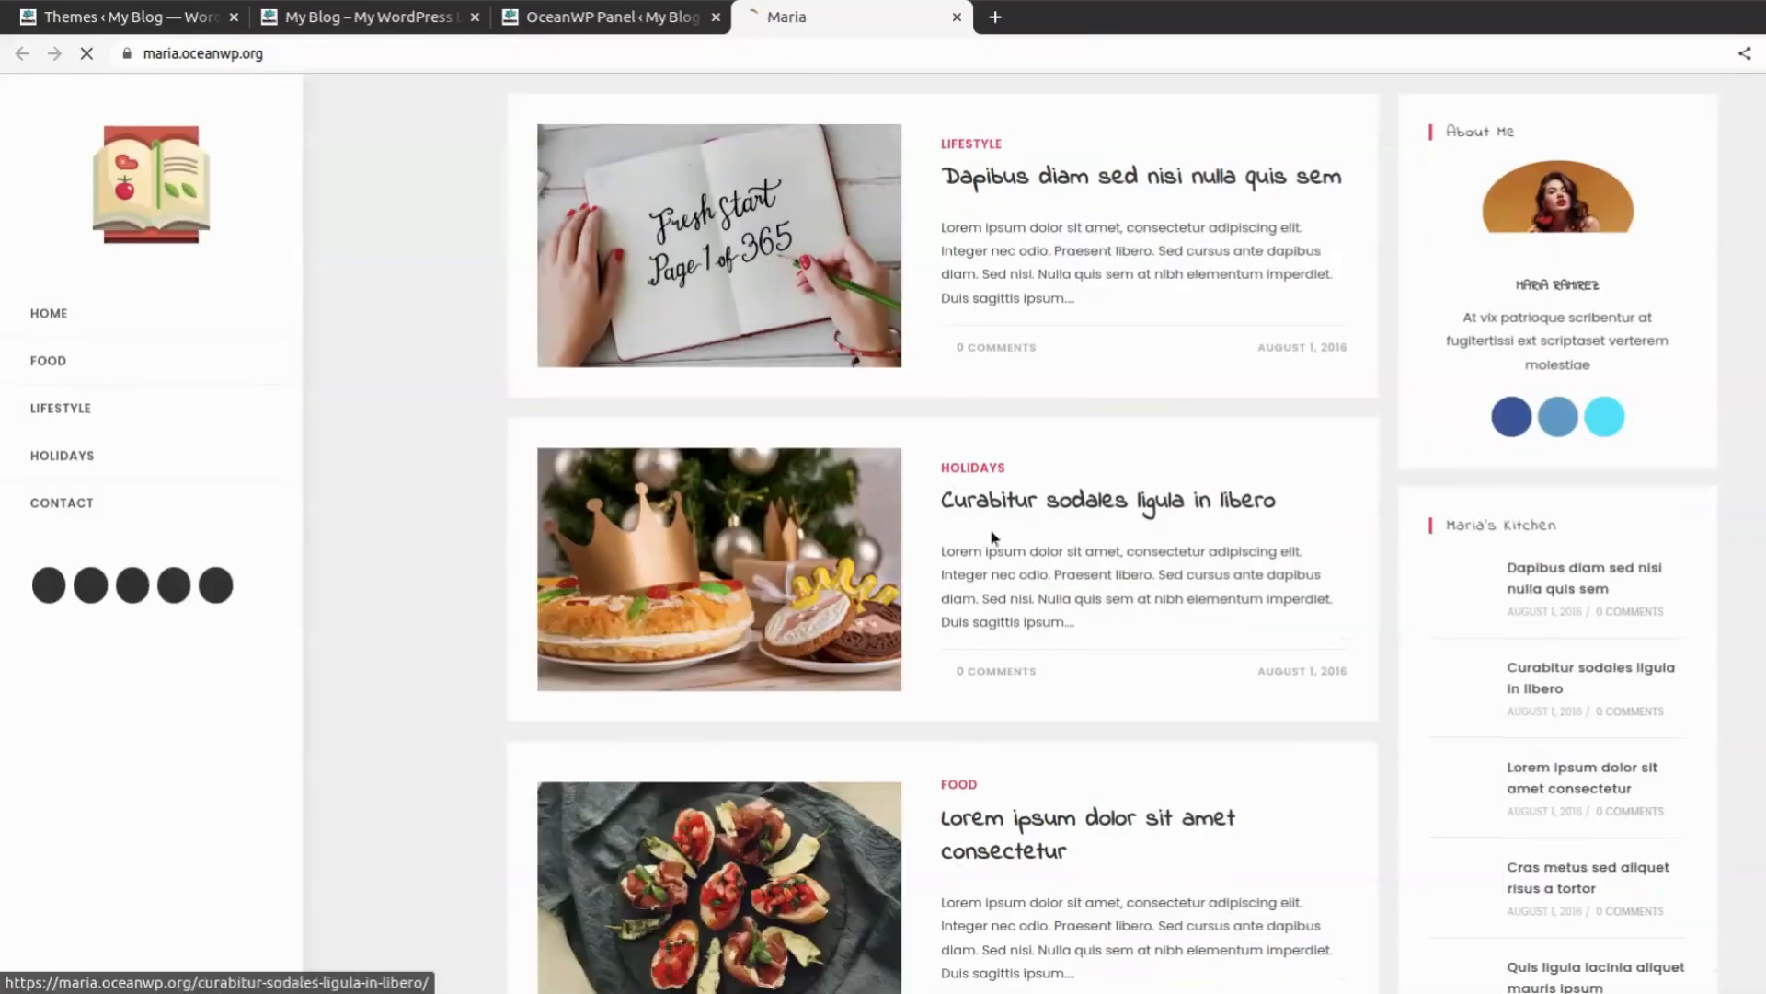
{"action": "scroll", "coordinate": [981, 524], "scroll_direction": "down", "scroll_amount": 3}
{"action": "key", "text": "ctrl+minus"}
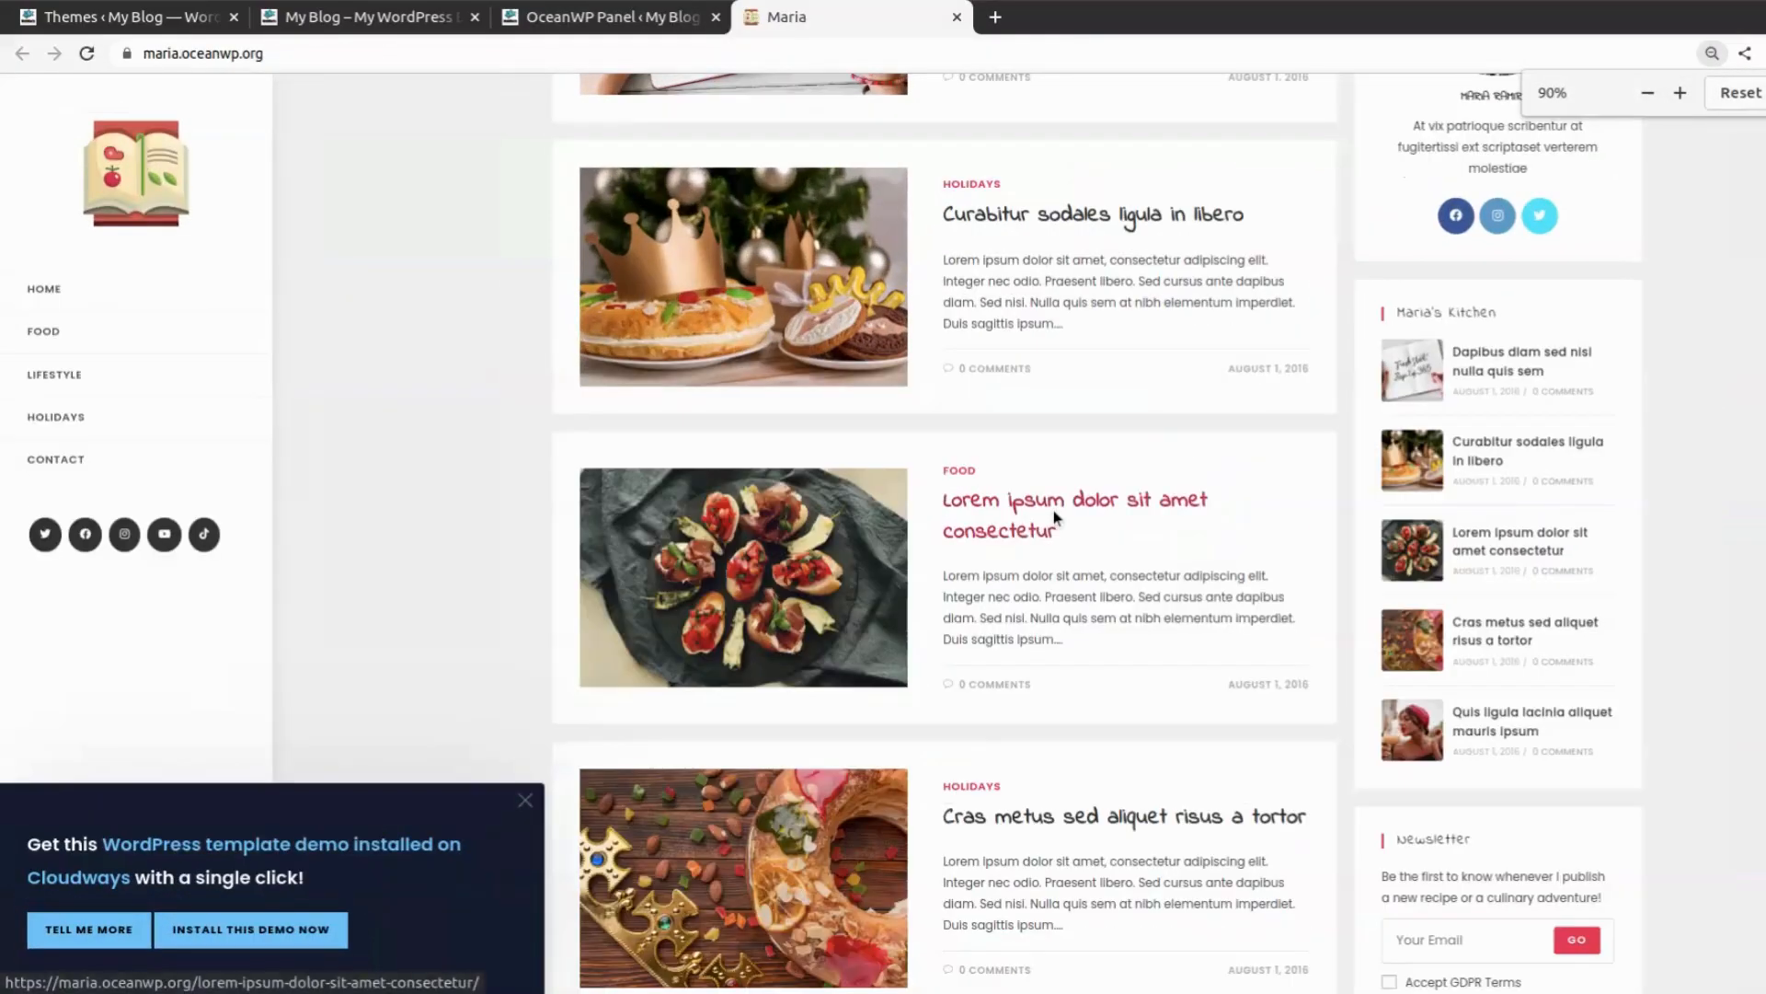
{"action": "key", "text": "ctrl+plus"}
{"action": "scroll", "coordinate": [1049, 509], "scroll_direction": "down", "scroll_amount": 10}
{"action": "scroll", "coordinate": [1052, 509], "scroll_direction": "down", "scroll_amount": 15}
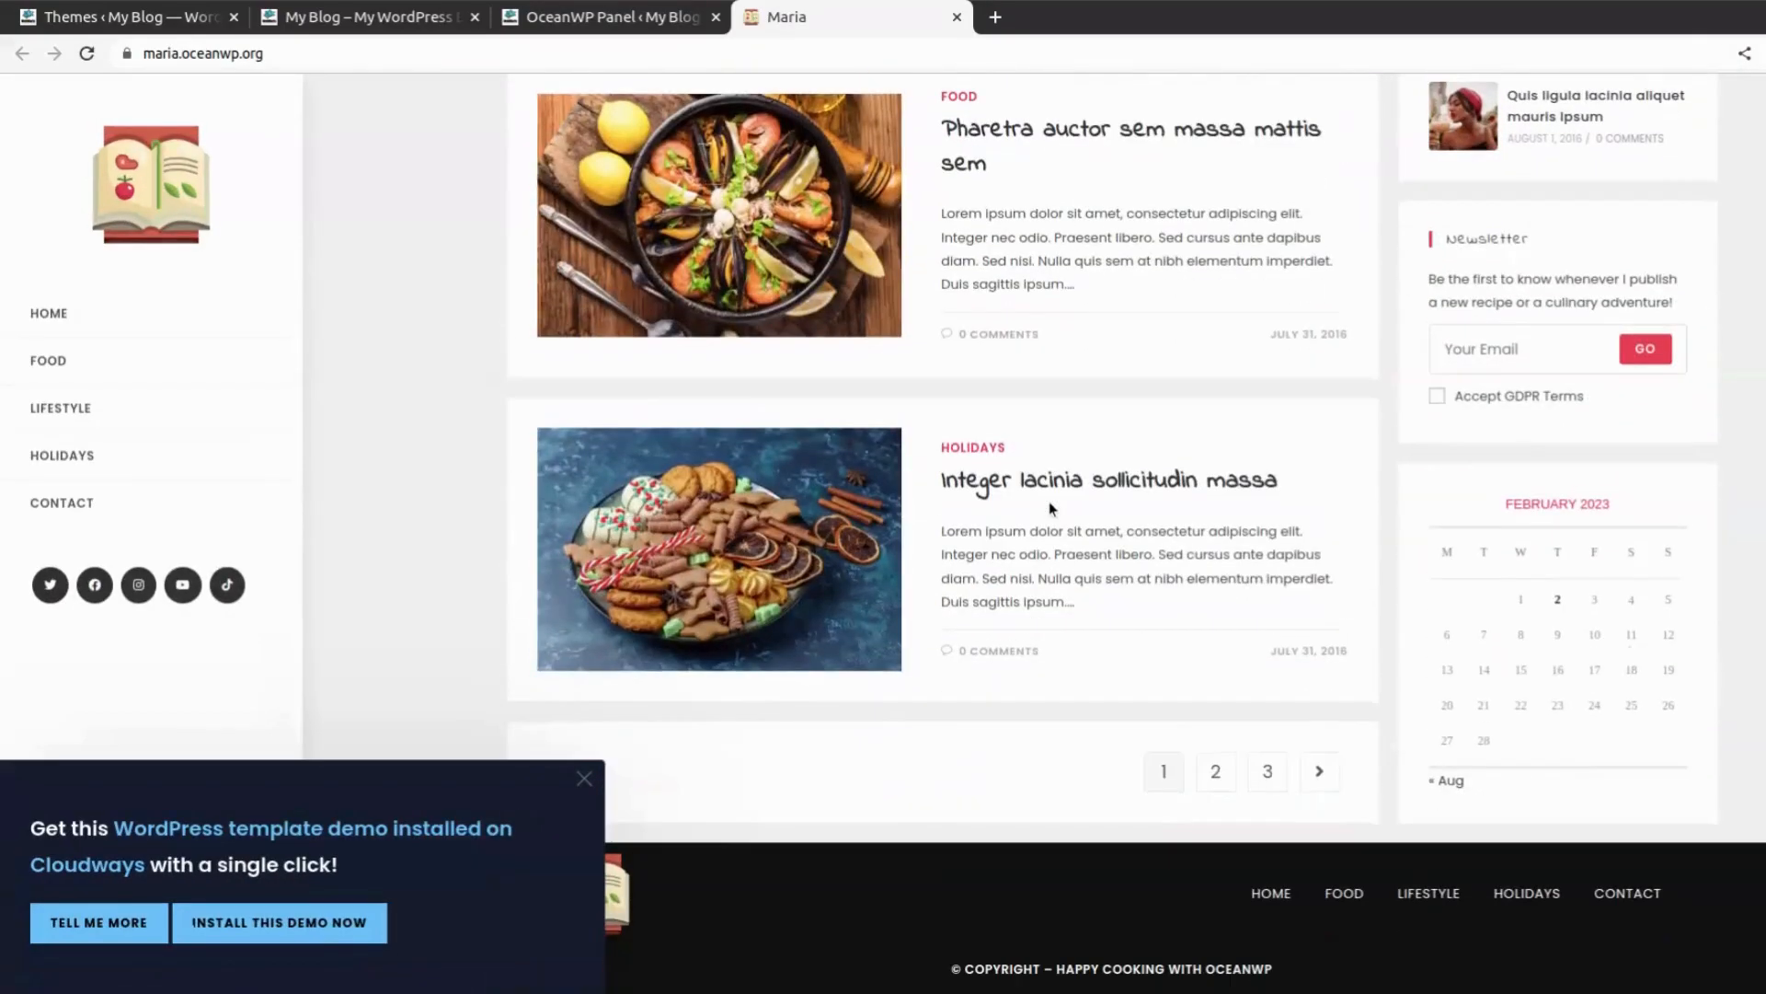
{"action": "scroll", "coordinate": [1049, 504], "scroll_direction": "up", "scroll_amount": 20}
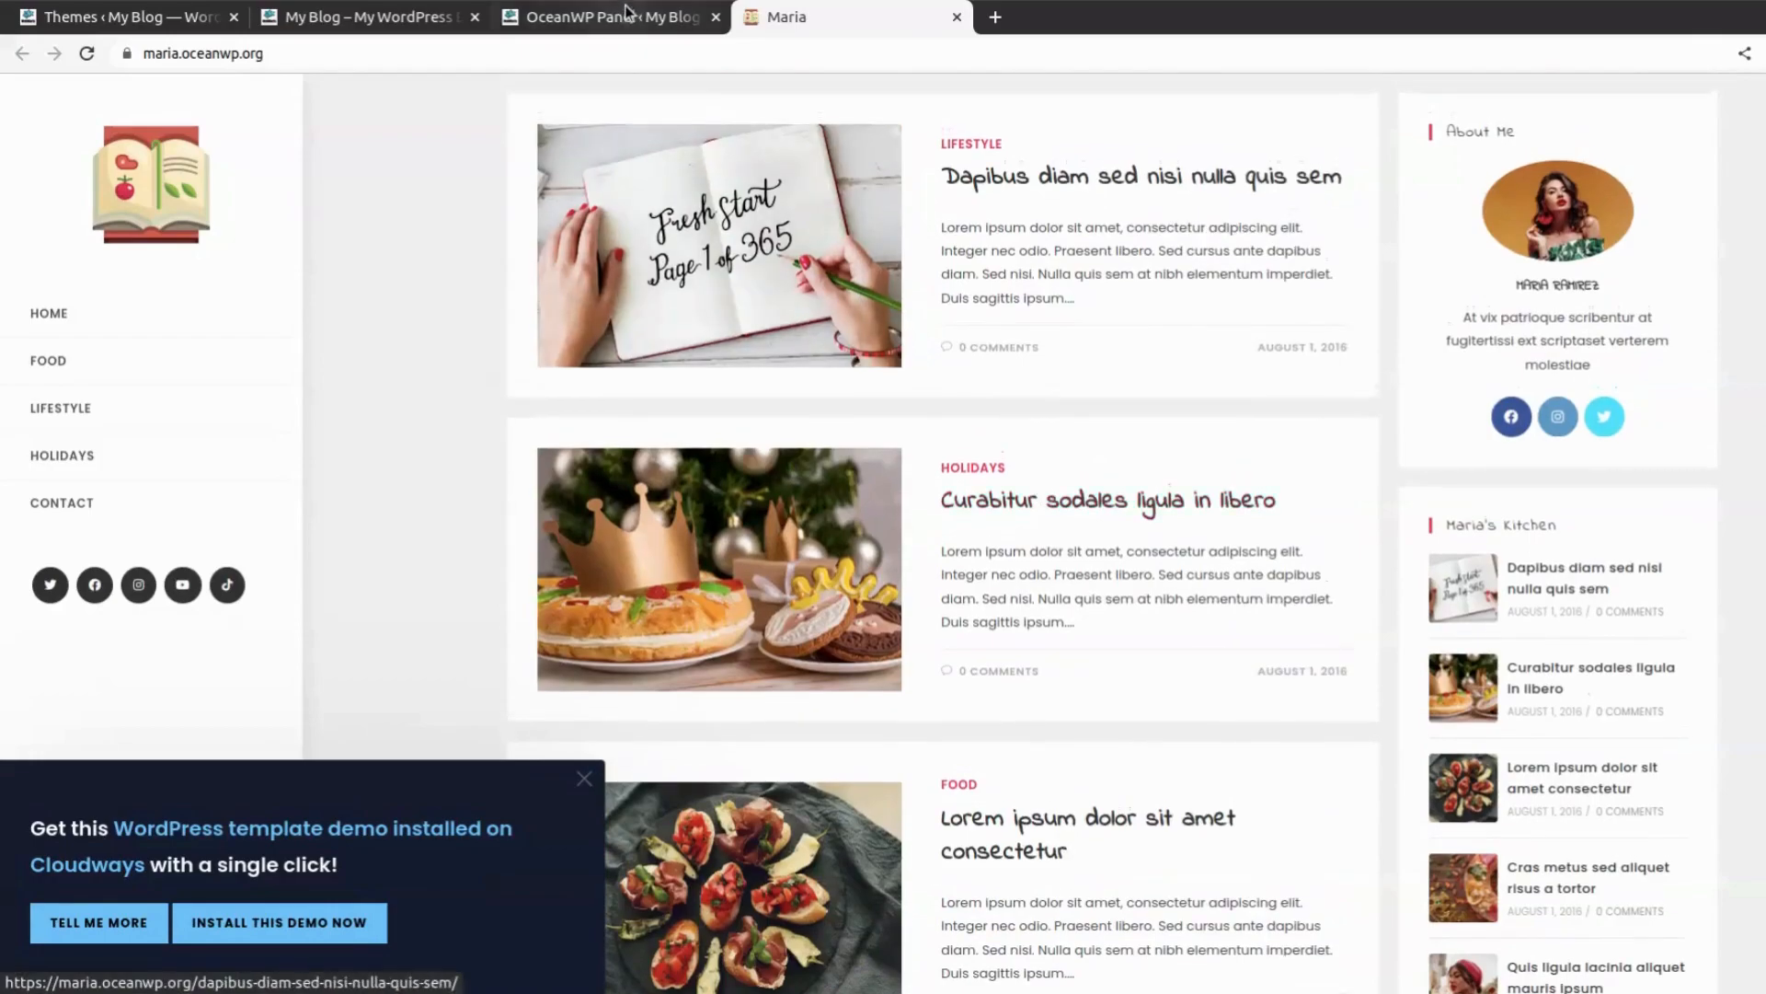
{"action": "left_click", "coordinate": [626, 11]}
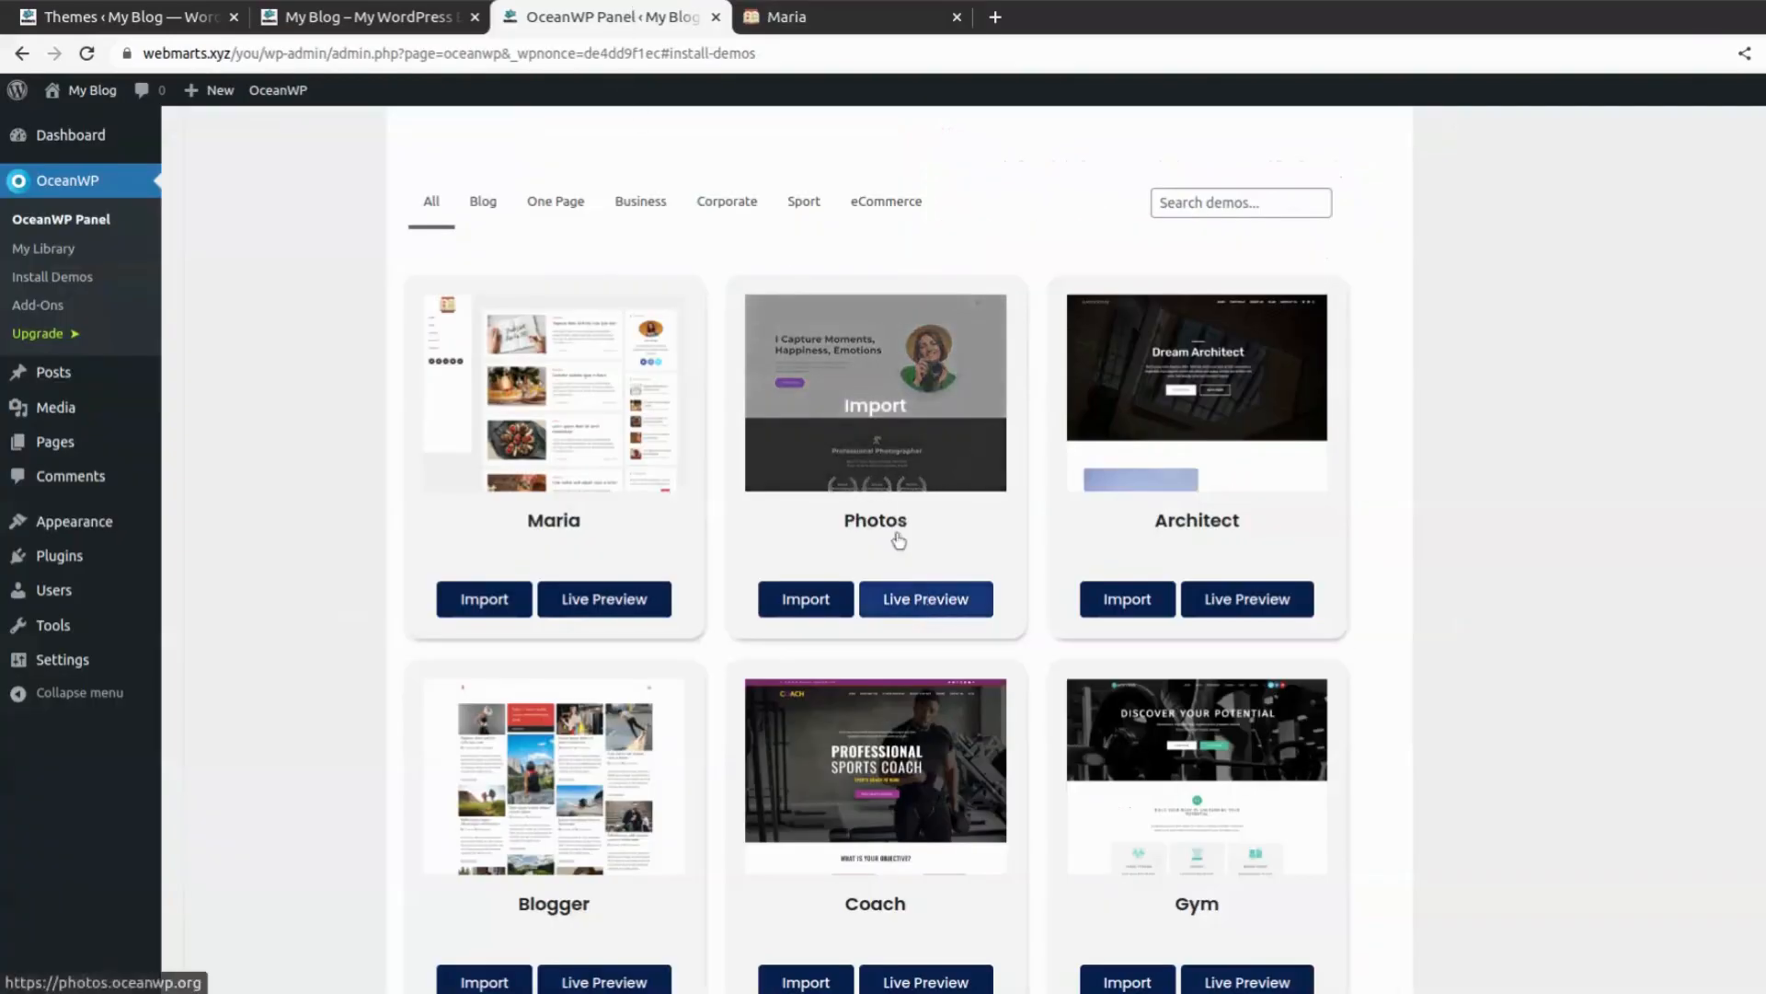
Step: Look through the live preview of the Photos demo and close both demo preview pages
{"action": "left_click", "coordinate": [972, 600]}
{"action": "left_click", "coordinate": [957, 17]}
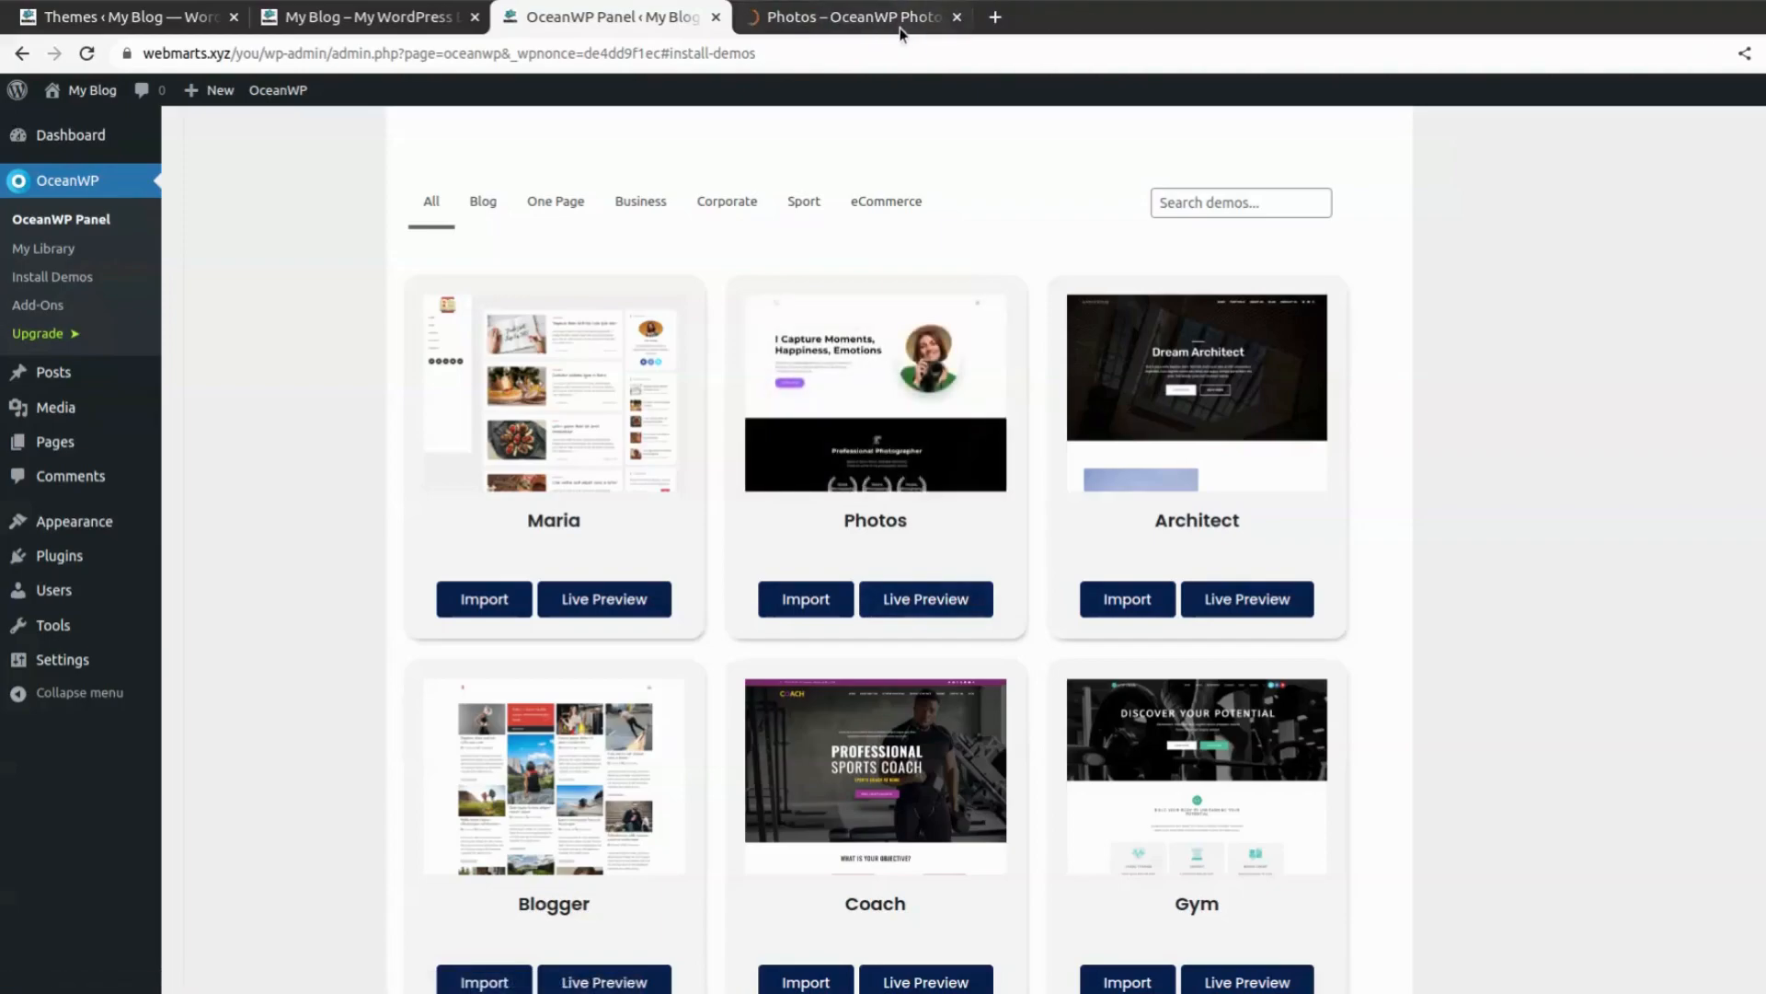
{"action": "left_click", "coordinate": [898, 20]}
{"action": "scroll", "coordinate": [883, 658], "scroll_direction": "down", "scroll_amount": 12}
{"action": "scroll", "coordinate": [883, 658], "scroll_direction": "up", "scroll_amount": 8}
{"action": "scroll", "coordinate": [883, 659], "scroll_direction": "down", "scroll_amount": 20}
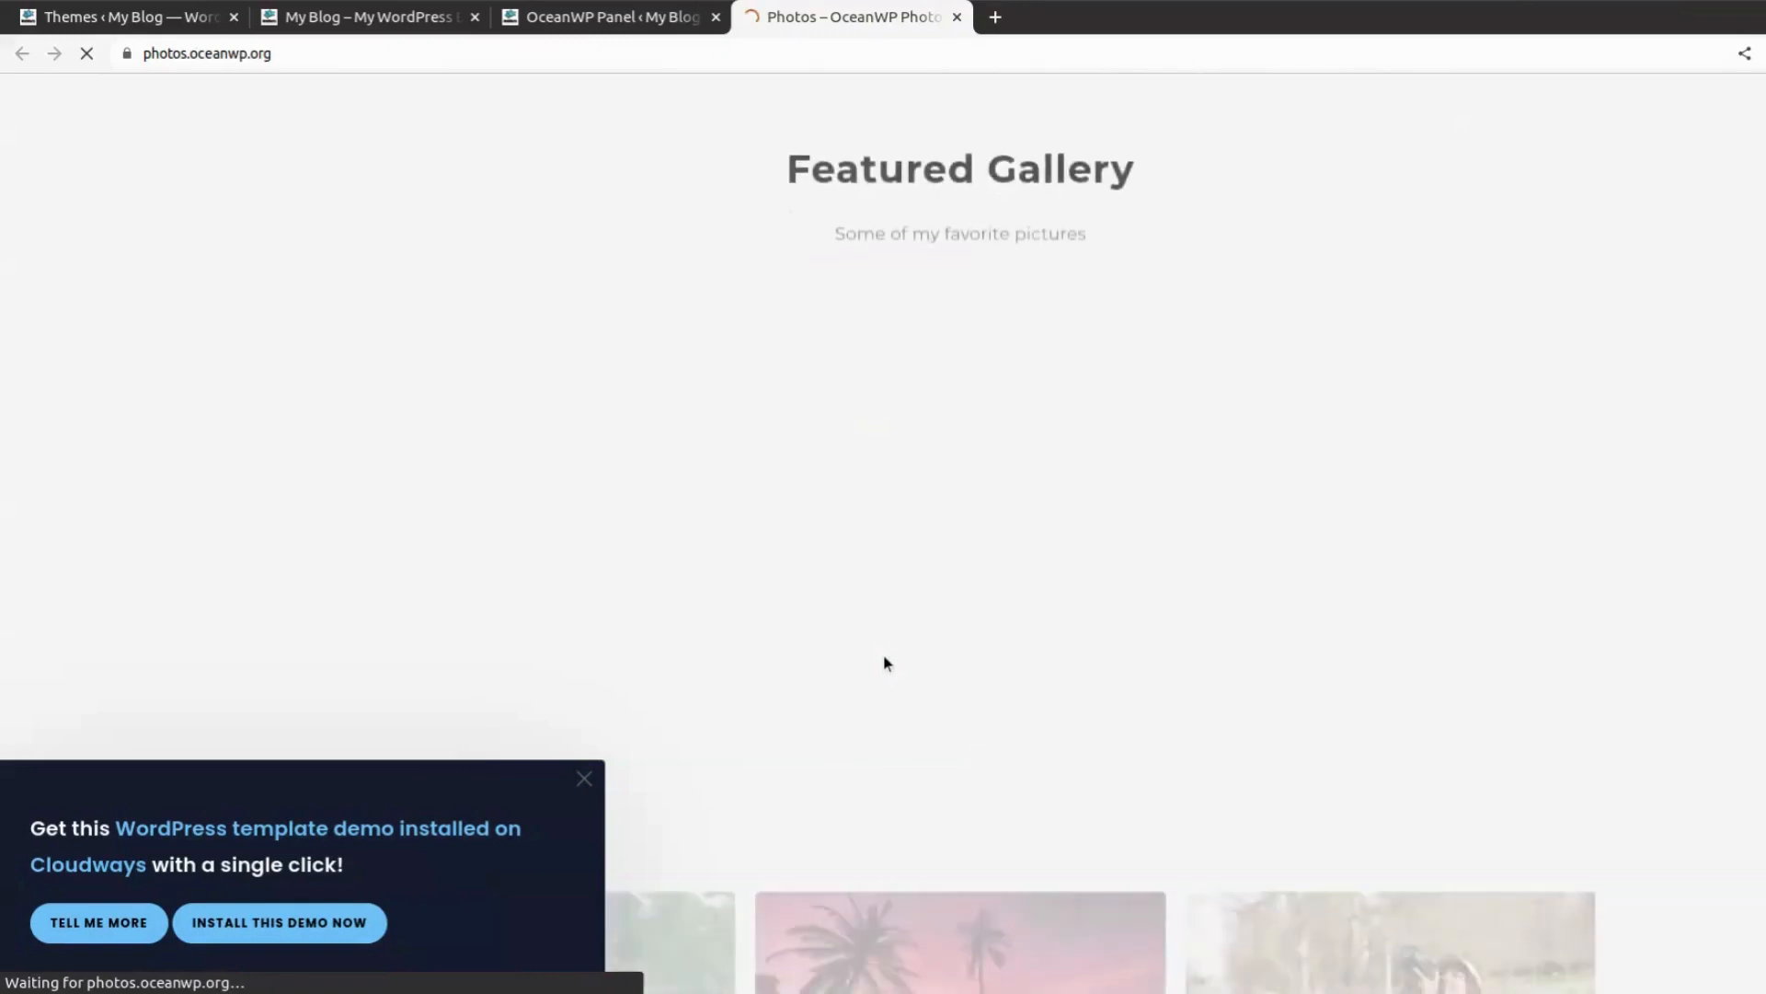
{"action": "scroll", "coordinate": [883, 658], "scroll_direction": "down", "scroll_amount": 12}
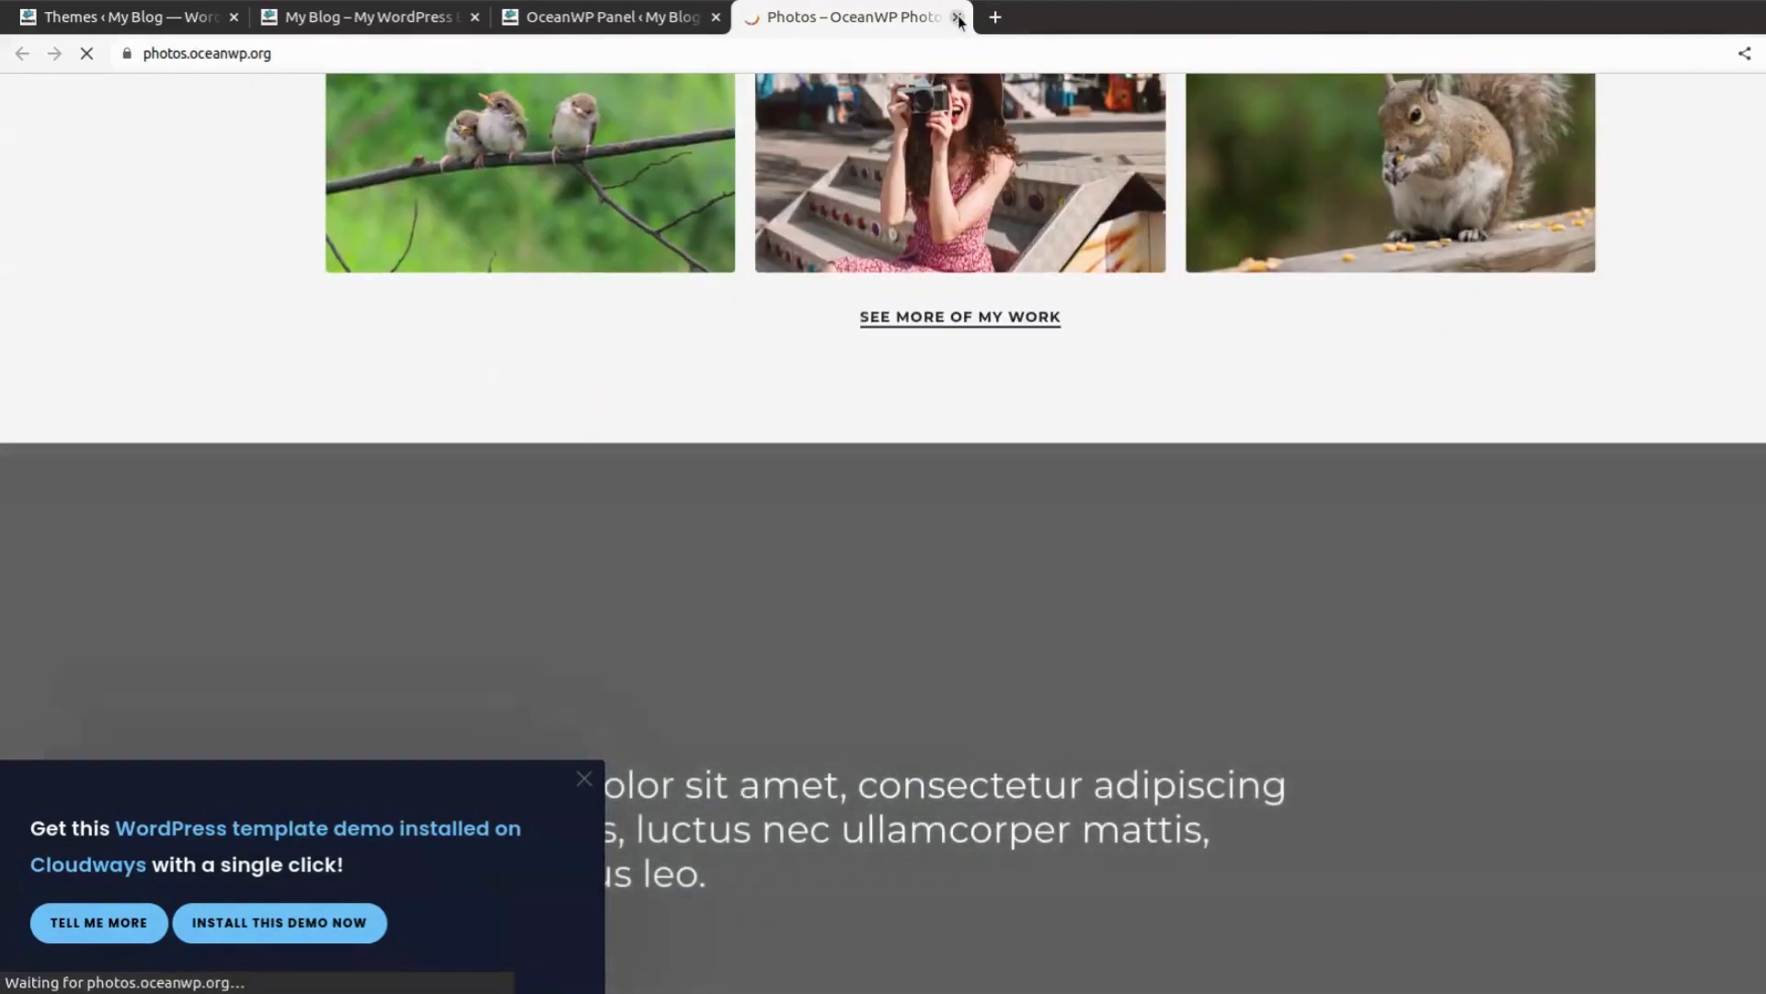
{"action": "left_click", "coordinate": [958, 18]}
Step: Browse all the available website demos, then filter them to the Blog category and review those
{"action": "scroll", "coordinate": [1427, 576], "scroll_direction": "down", "scroll_amount": 10}
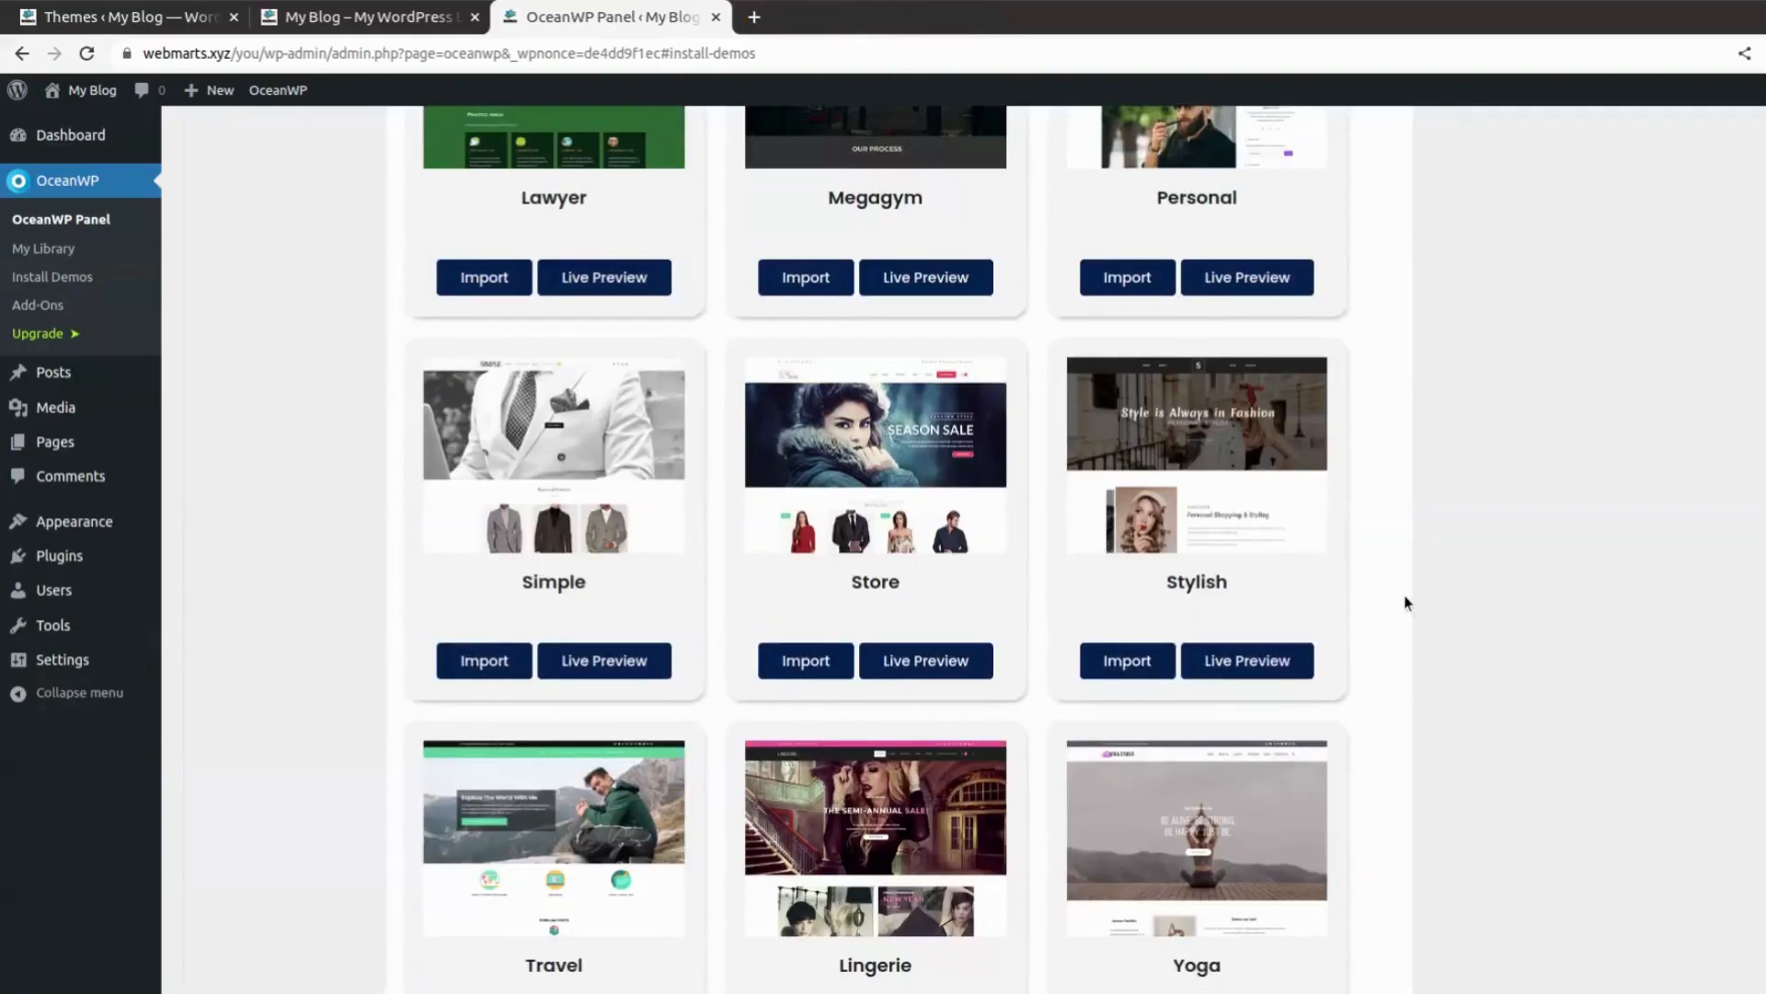
{"action": "scroll", "coordinate": [1407, 604], "scroll_direction": "down", "scroll_amount": 3}
{"action": "scroll", "coordinate": [1405, 601], "scroll_direction": "up", "scroll_amount": 18}
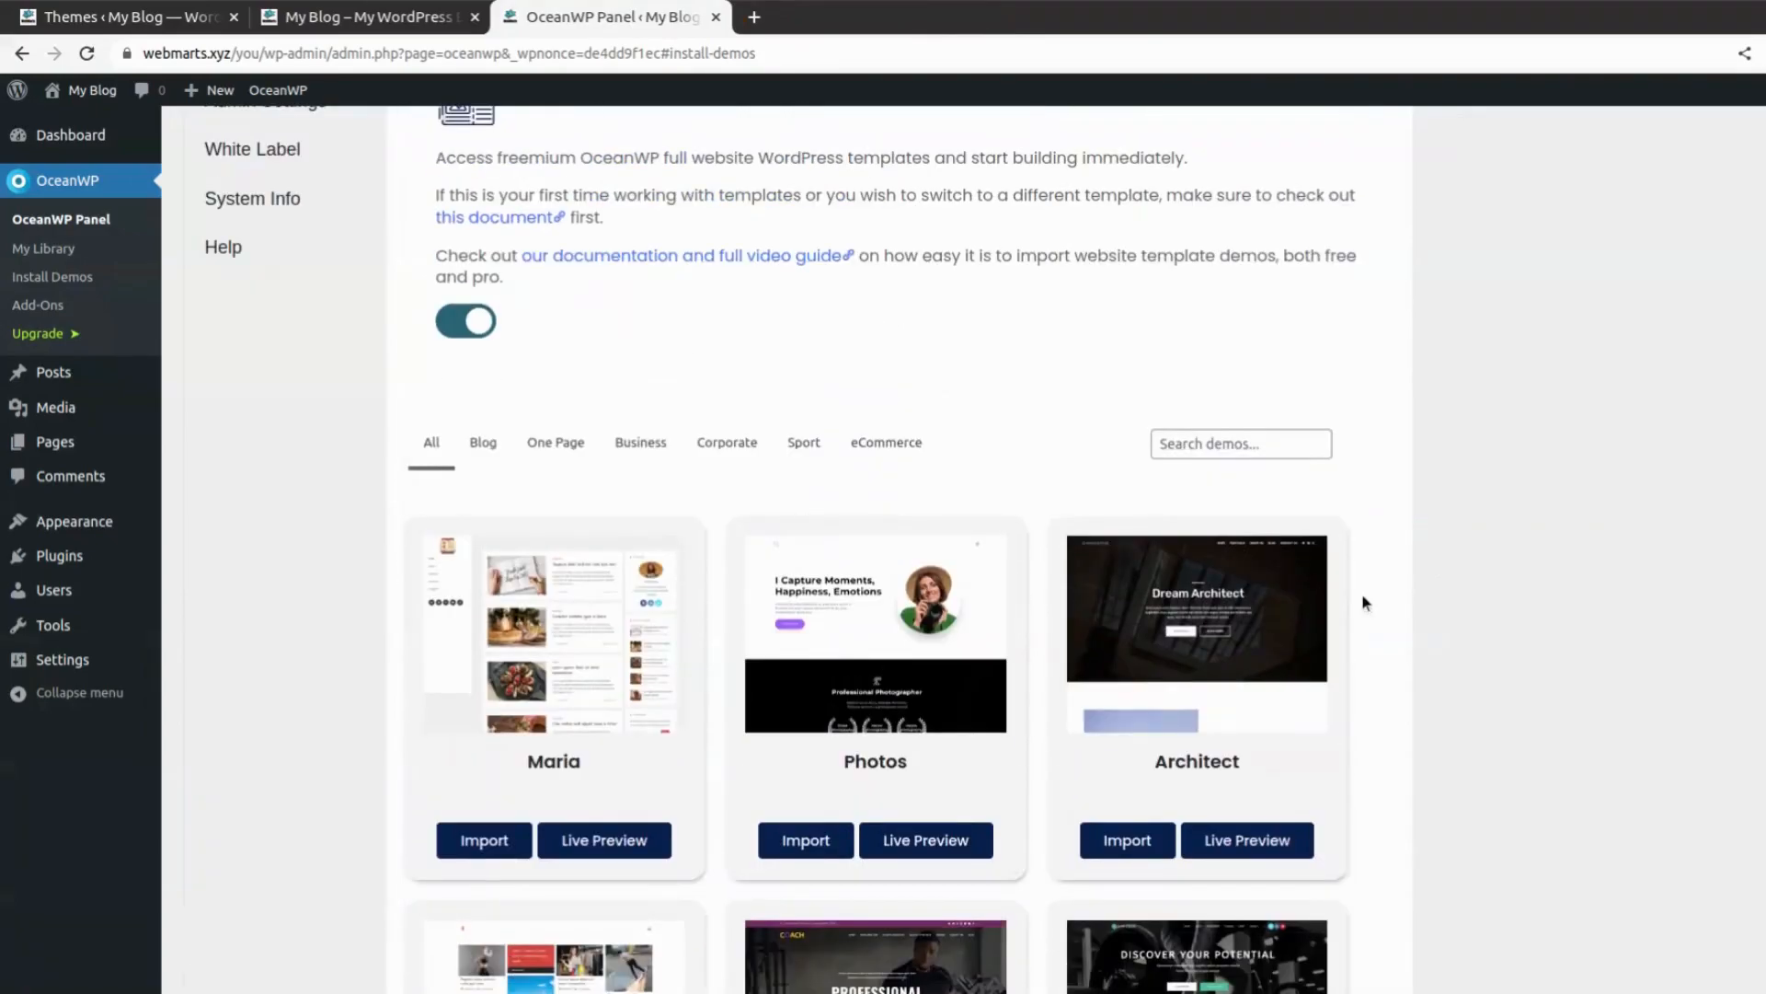
{"action": "left_click", "coordinate": [486, 445]}
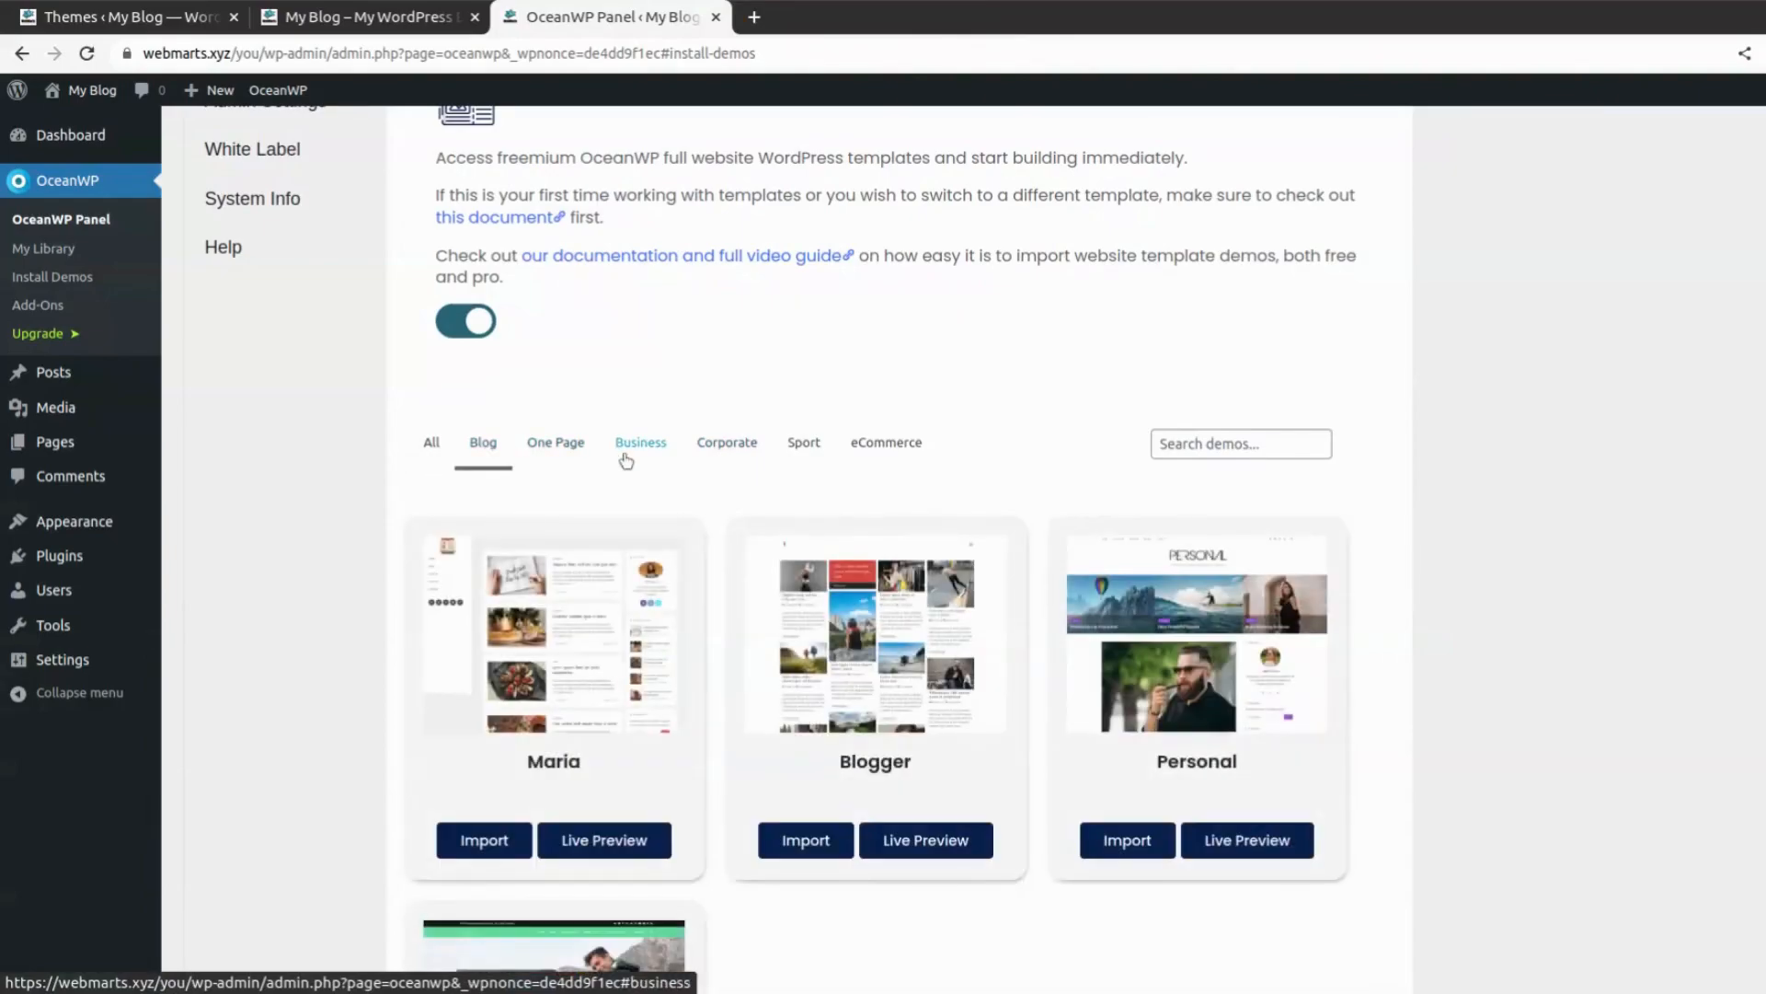
{"action": "scroll", "coordinate": [749, 648], "scroll_direction": "down", "scroll_amount": 5}
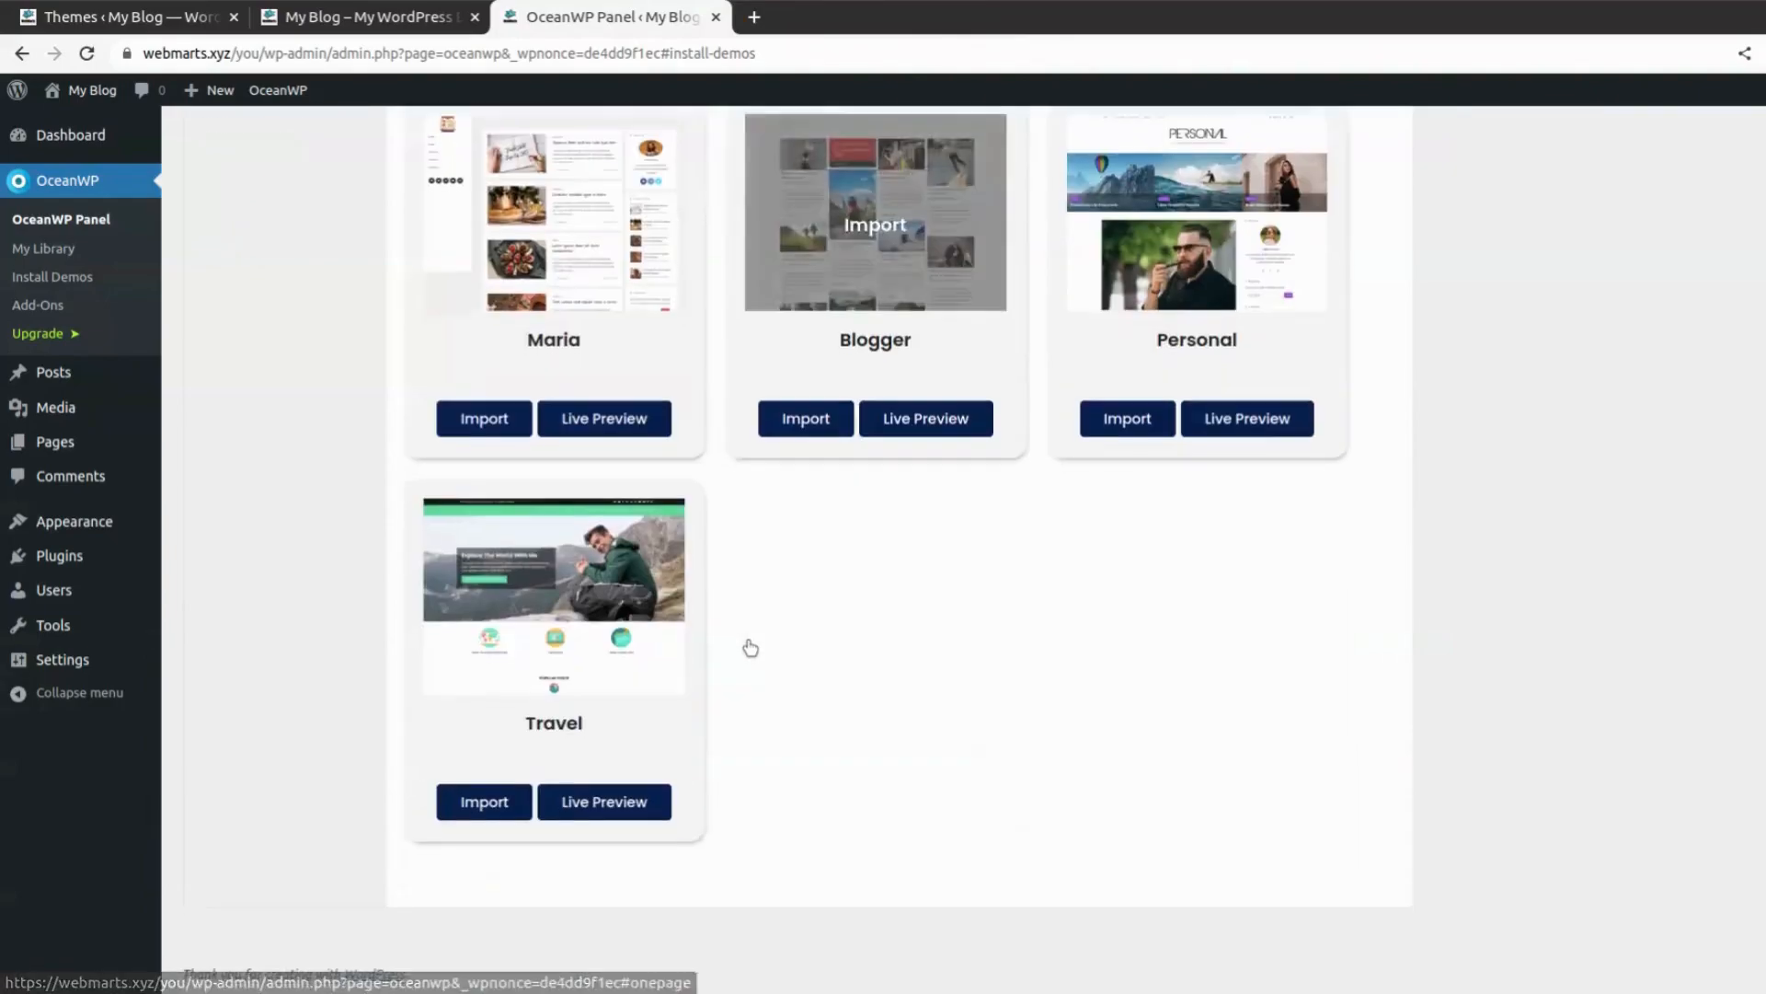
{"action": "scroll", "coordinate": [749, 644], "scroll_direction": "up", "scroll_amount": 7}
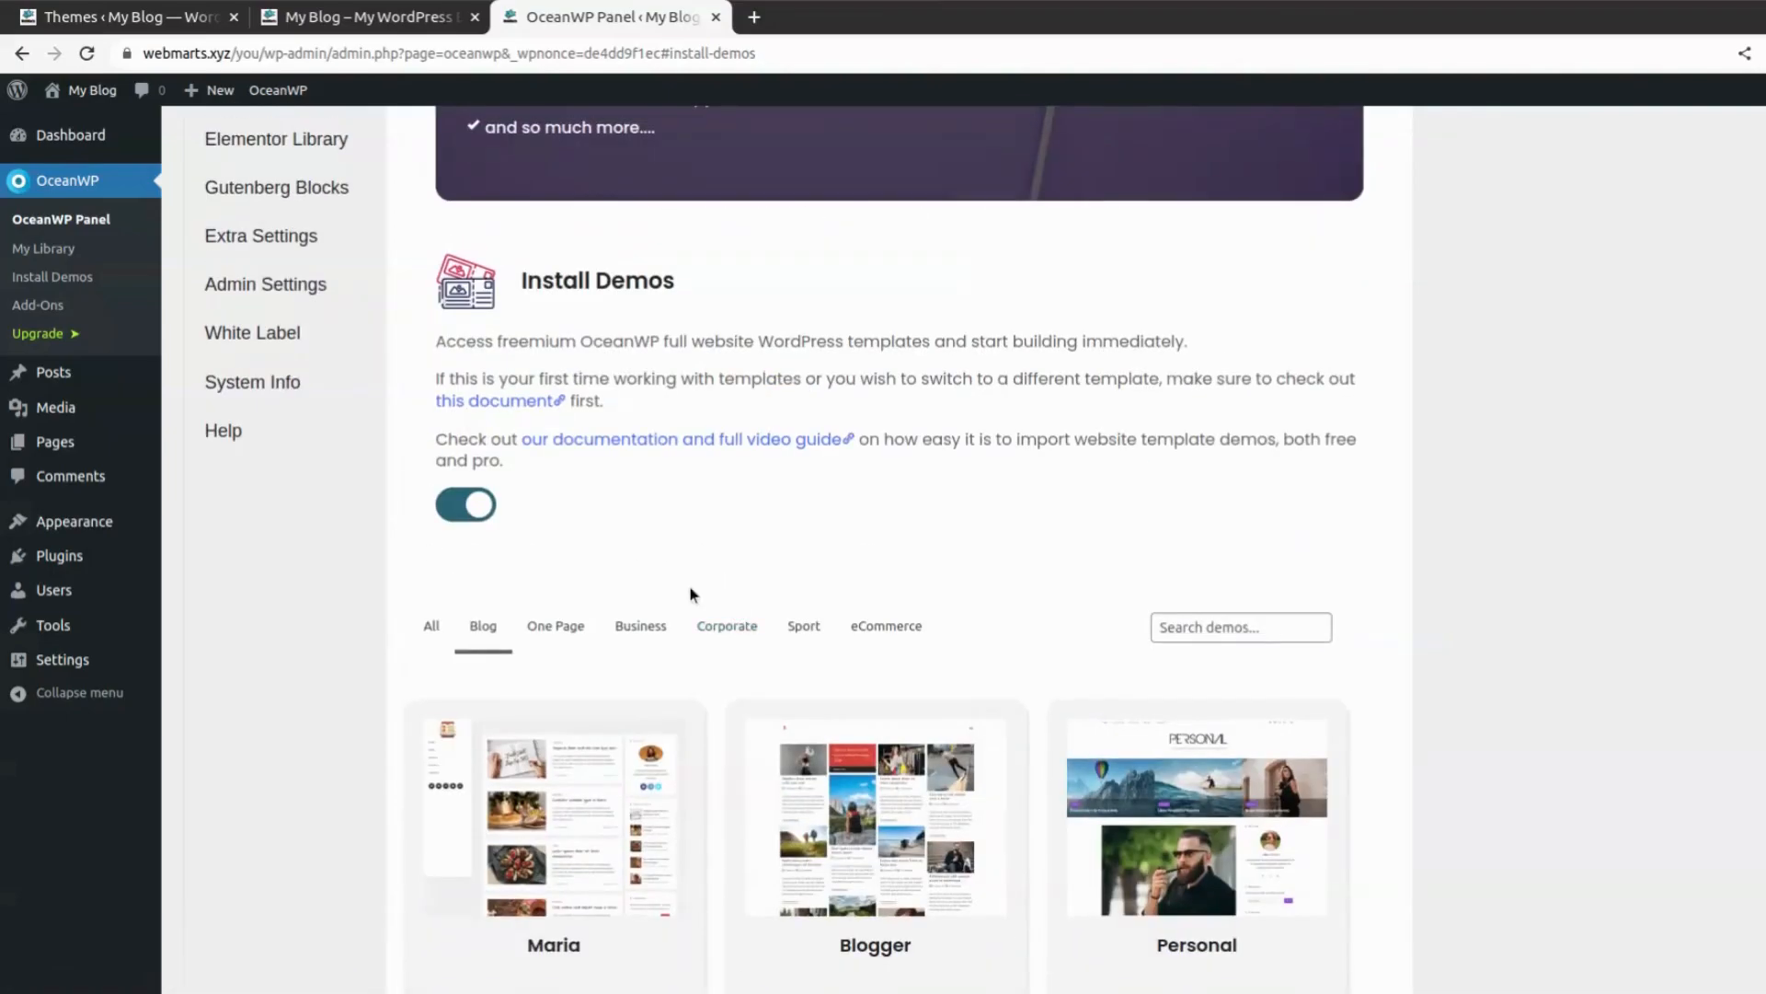
Step: Review the website demos in the One Page category and in the Business category
{"action": "scroll", "coordinate": [742, 631], "scroll_direction": "down", "scroll_amount": 3}
{"action": "left_click", "coordinate": [563, 386]}
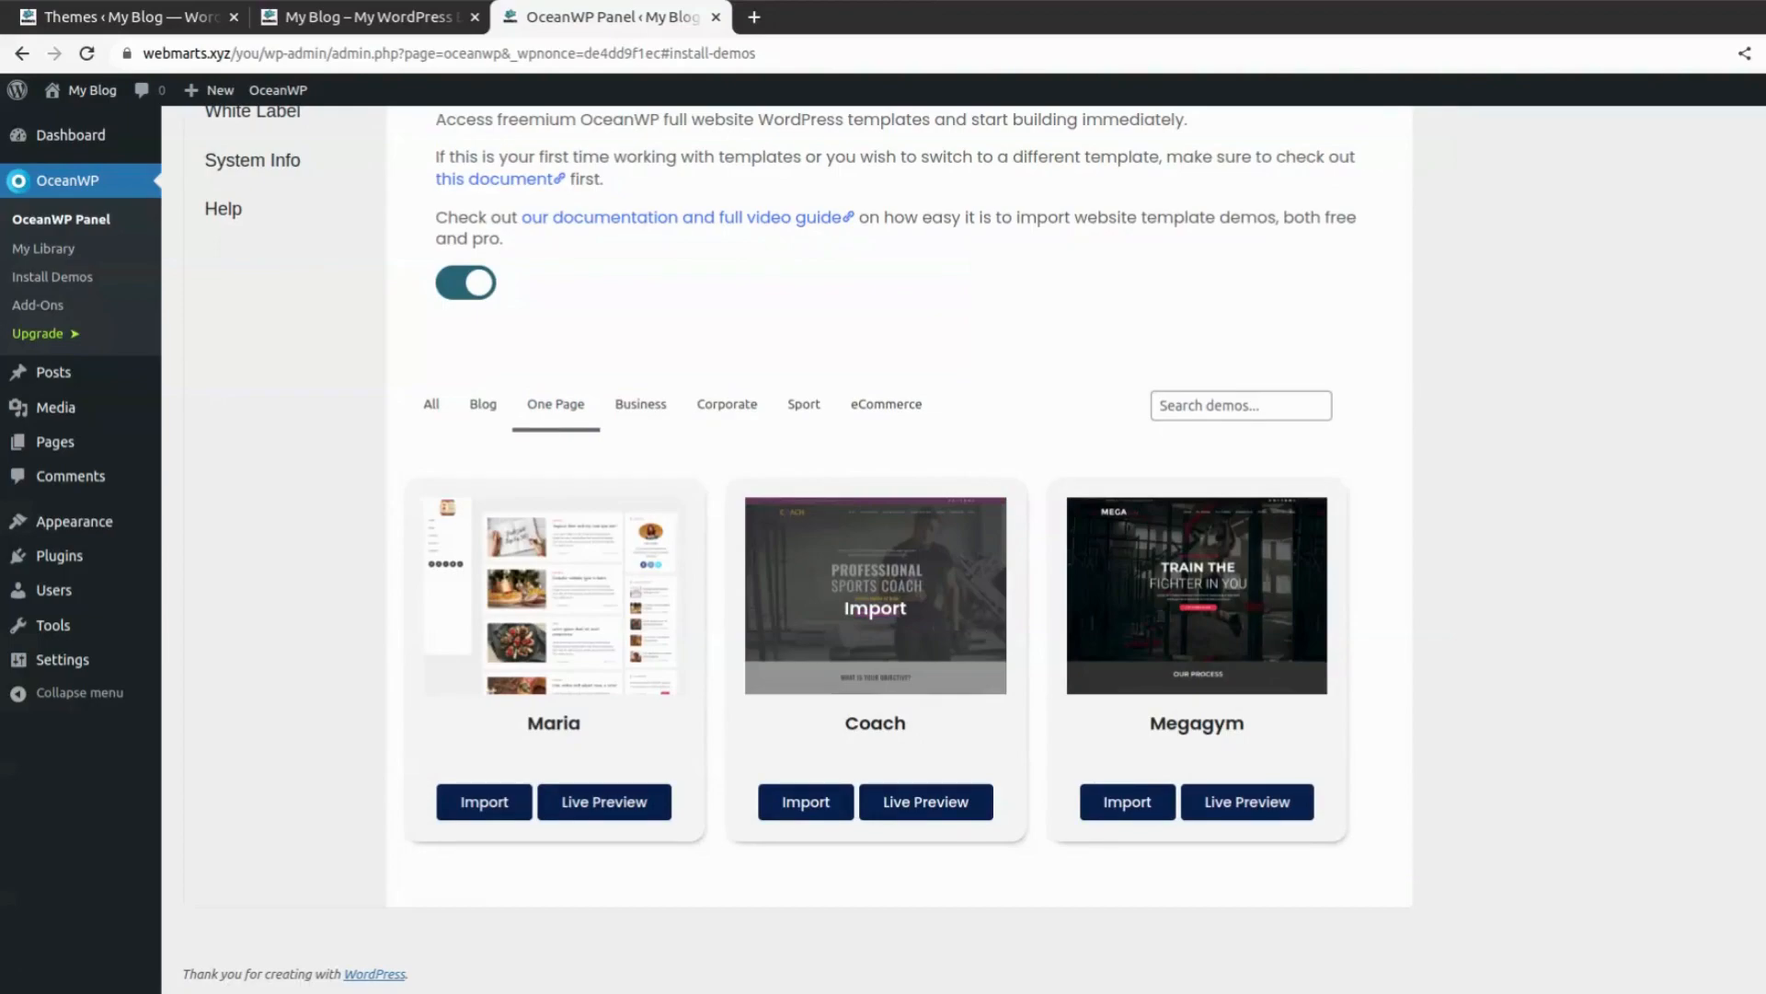
{"action": "left_click", "coordinate": [645, 407]}
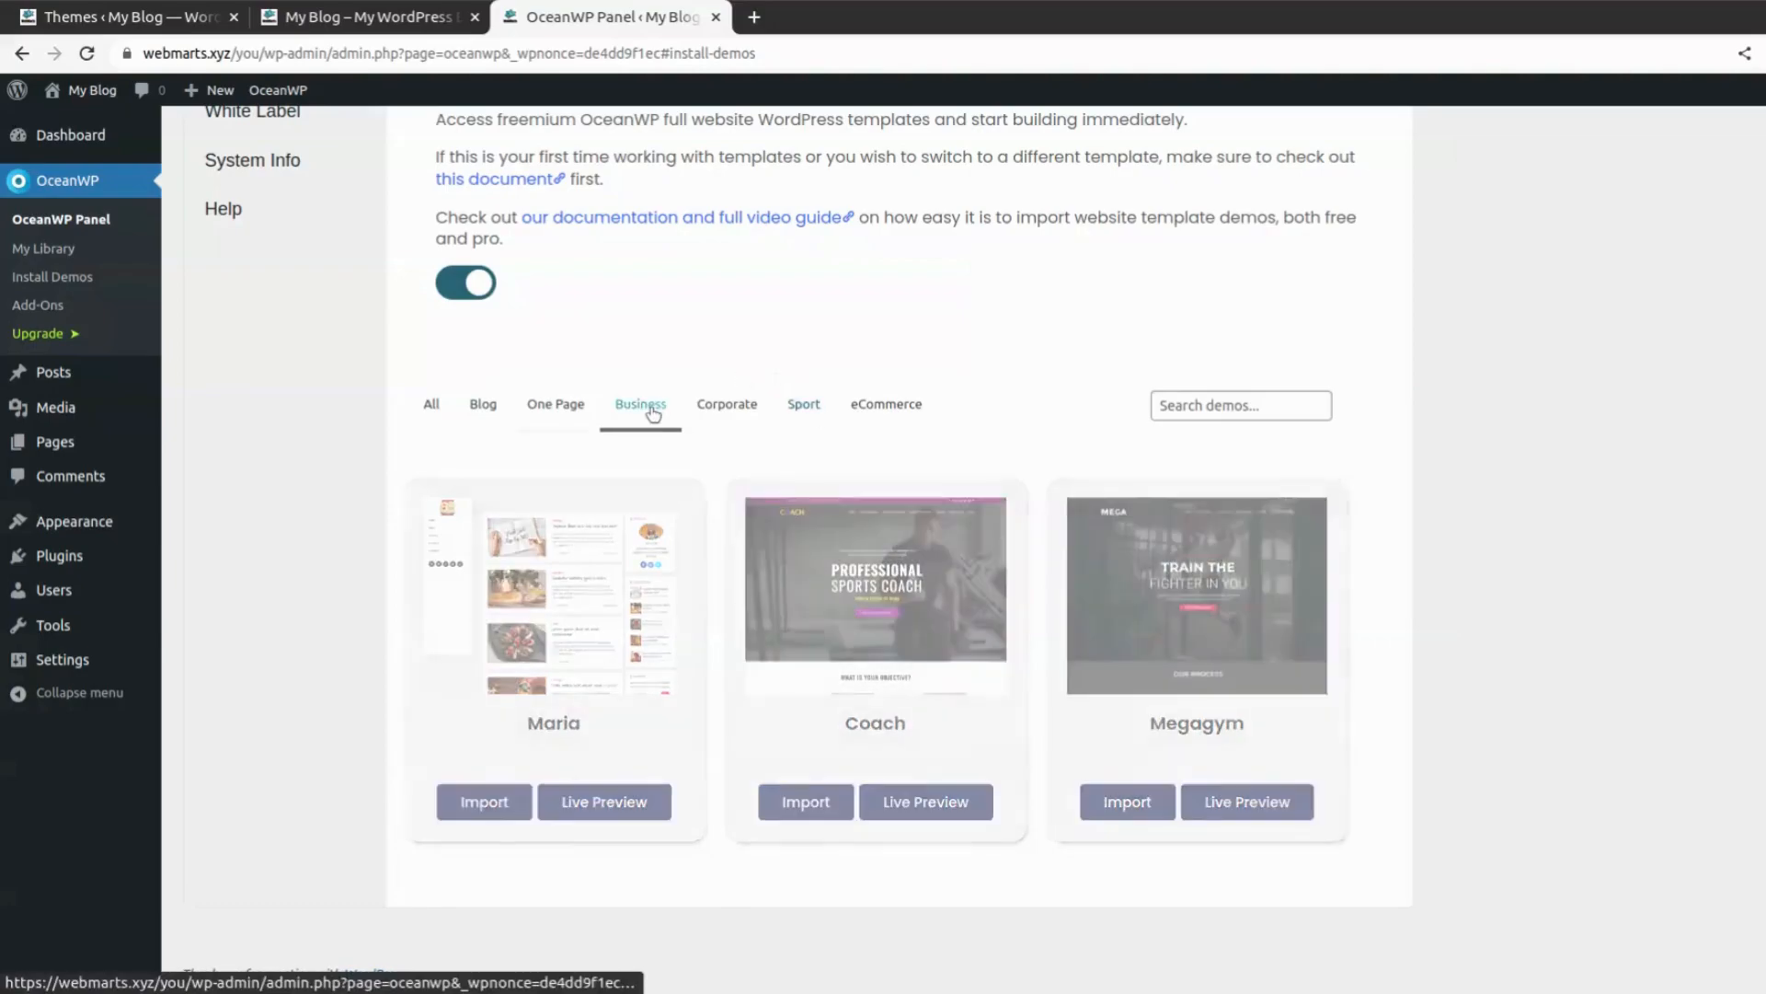
{"action": "scroll", "coordinate": [909, 622], "scroll_direction": "down", "scroll_amount": 8}
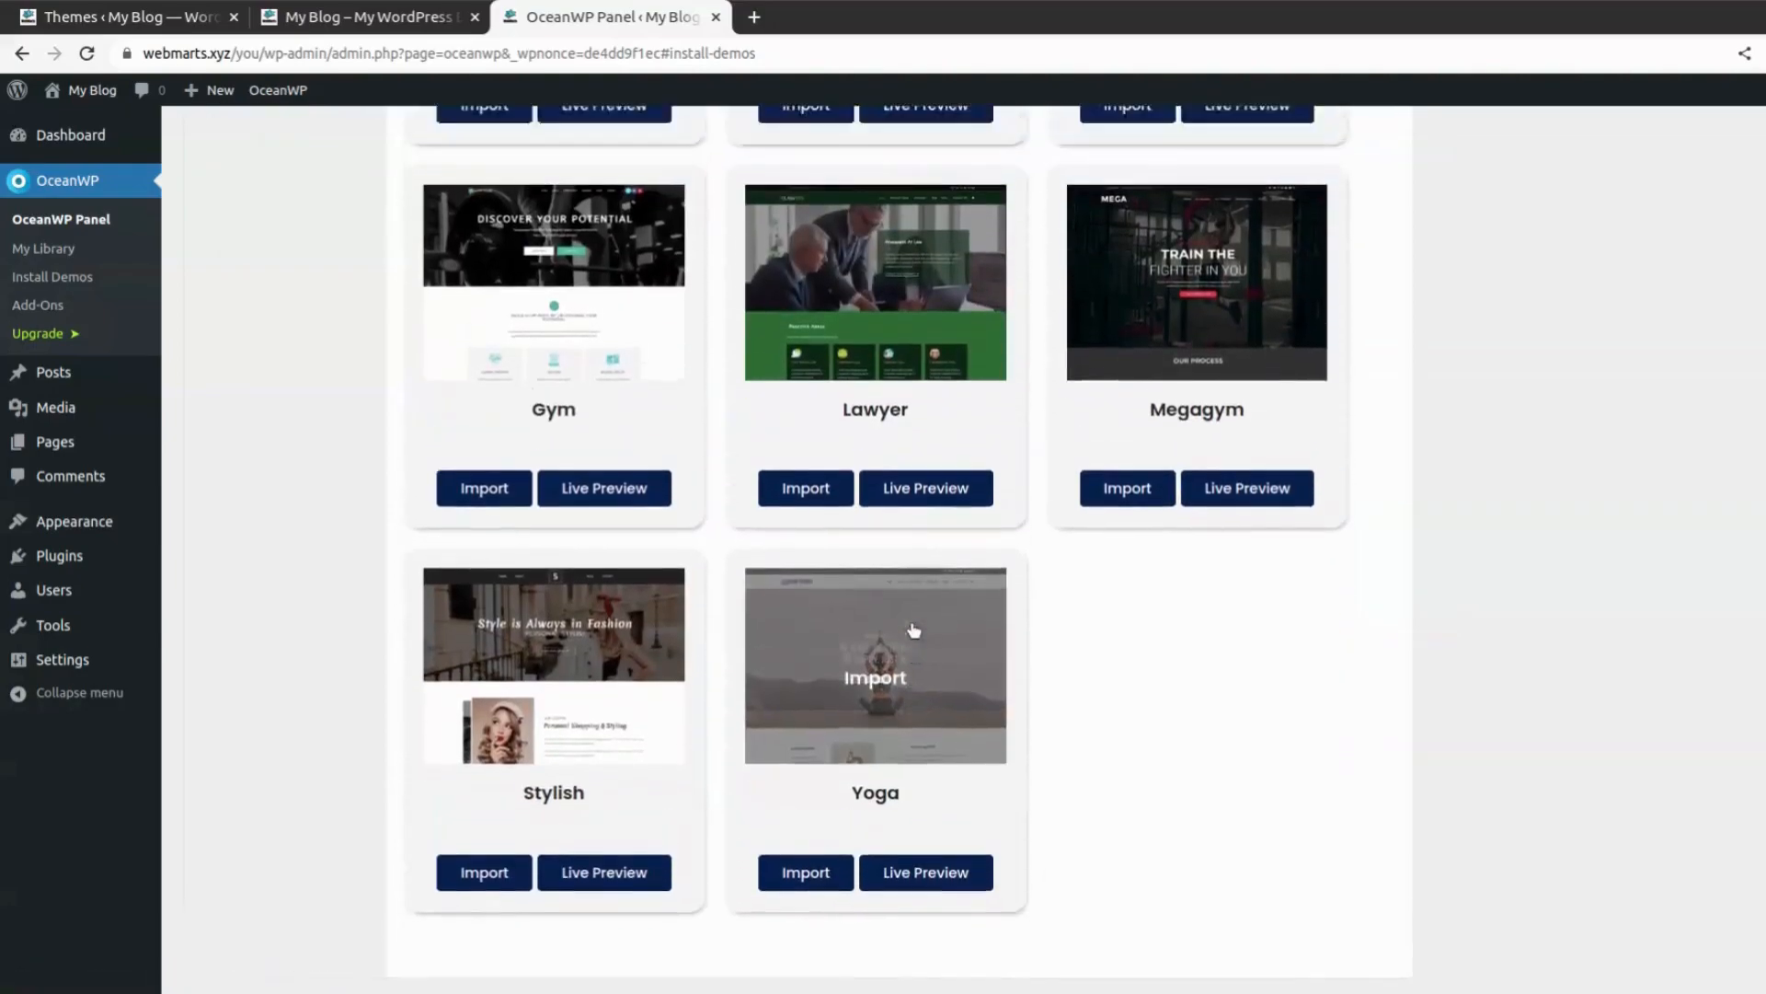
Step: Review the website demos in the Corporate, Sport and eCommerce categories
{"action": "scroll", "coordinate": [914, 630], "scroll_direction": "up", "scroll_amount": 5}
{"action": "scroll", "coordinate": [913, 630], "scroll_direction": "up", "scroll_amount": 7}
{"action": "scroll", "coordinate": [825, 493], "scroll_direction": "down", "scroll_amount": 3}
{"action": "left_click", "coordinate": [727, 482]}
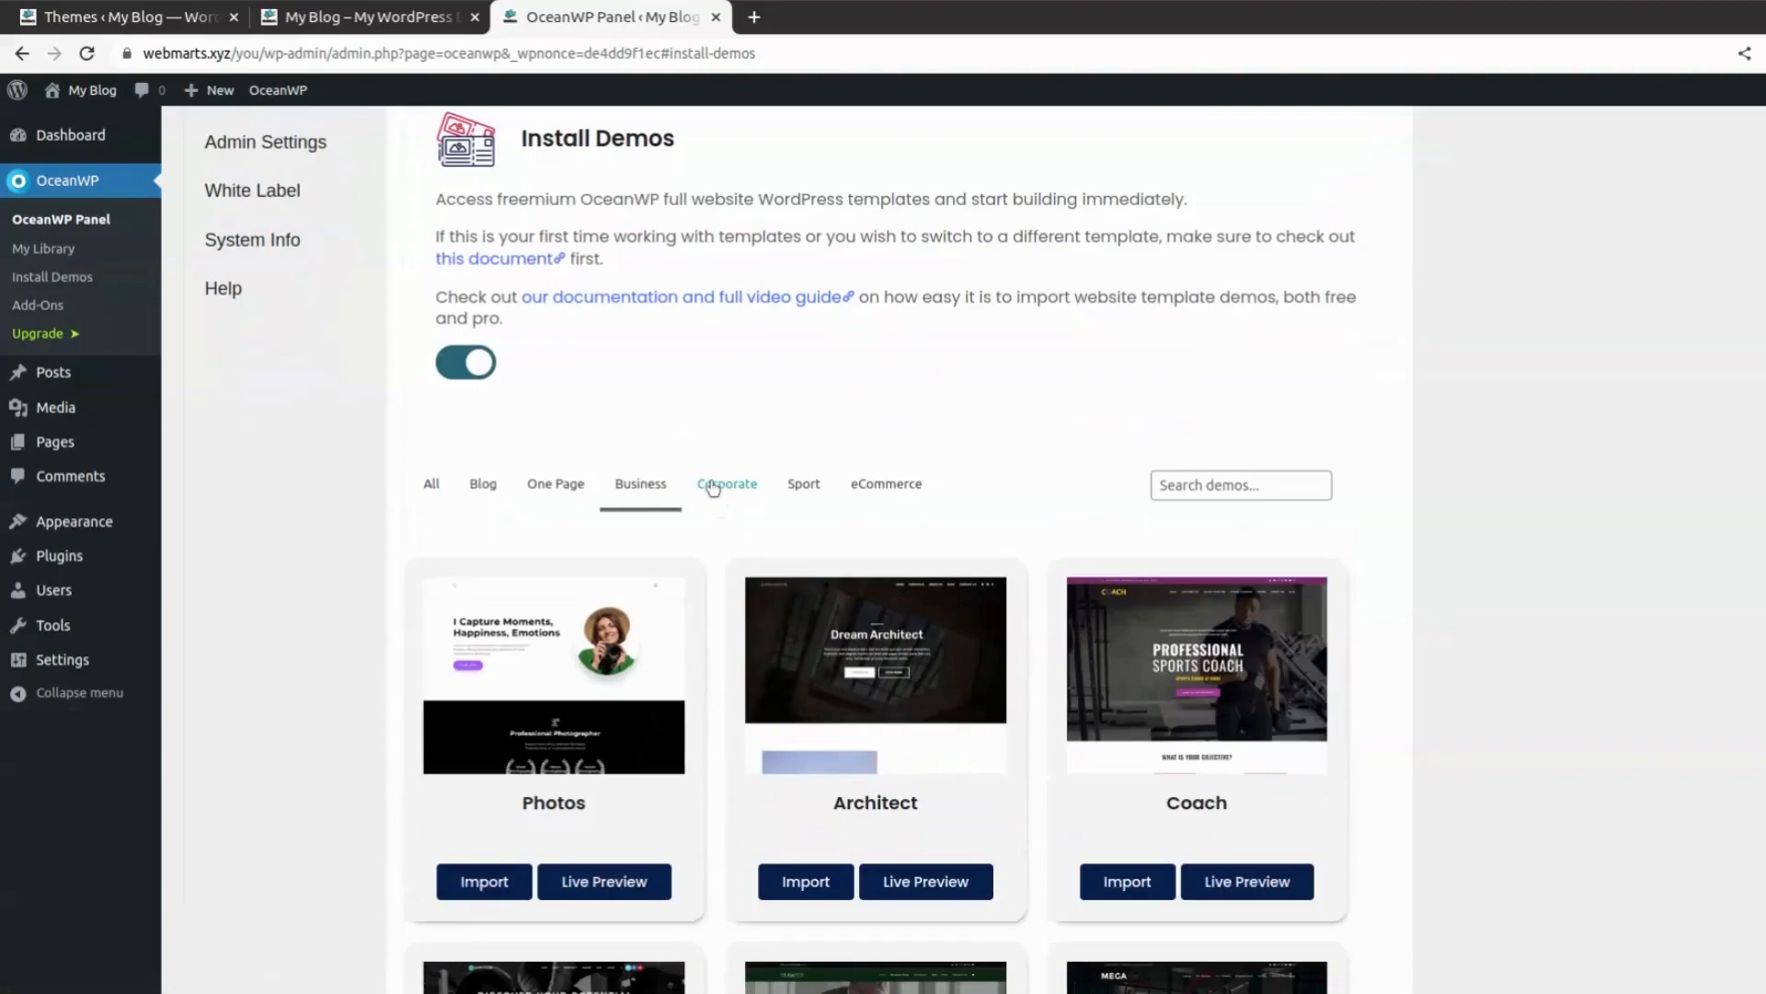
{"action": "left_click", "coordinate": [799, 492]}
{"action": "left_click", "coordinate": [906, 487]}
{"action": "scroll", "coordinate": [959, 817], "scroll_direction": "down", "scroll_amount": 2}
{"action": "scroll", "coordinate": [960, 817], "scroll_direction": "up", "scroll_amount": 4}
{"action": "scroll", "coordinate": [897, 552], "scroll_direction": "down", "scroll_amount": 2}
{"action": "scroll", "coordinate": [905, 538], "scroll_direction": "down", "scroll_amount": 2}
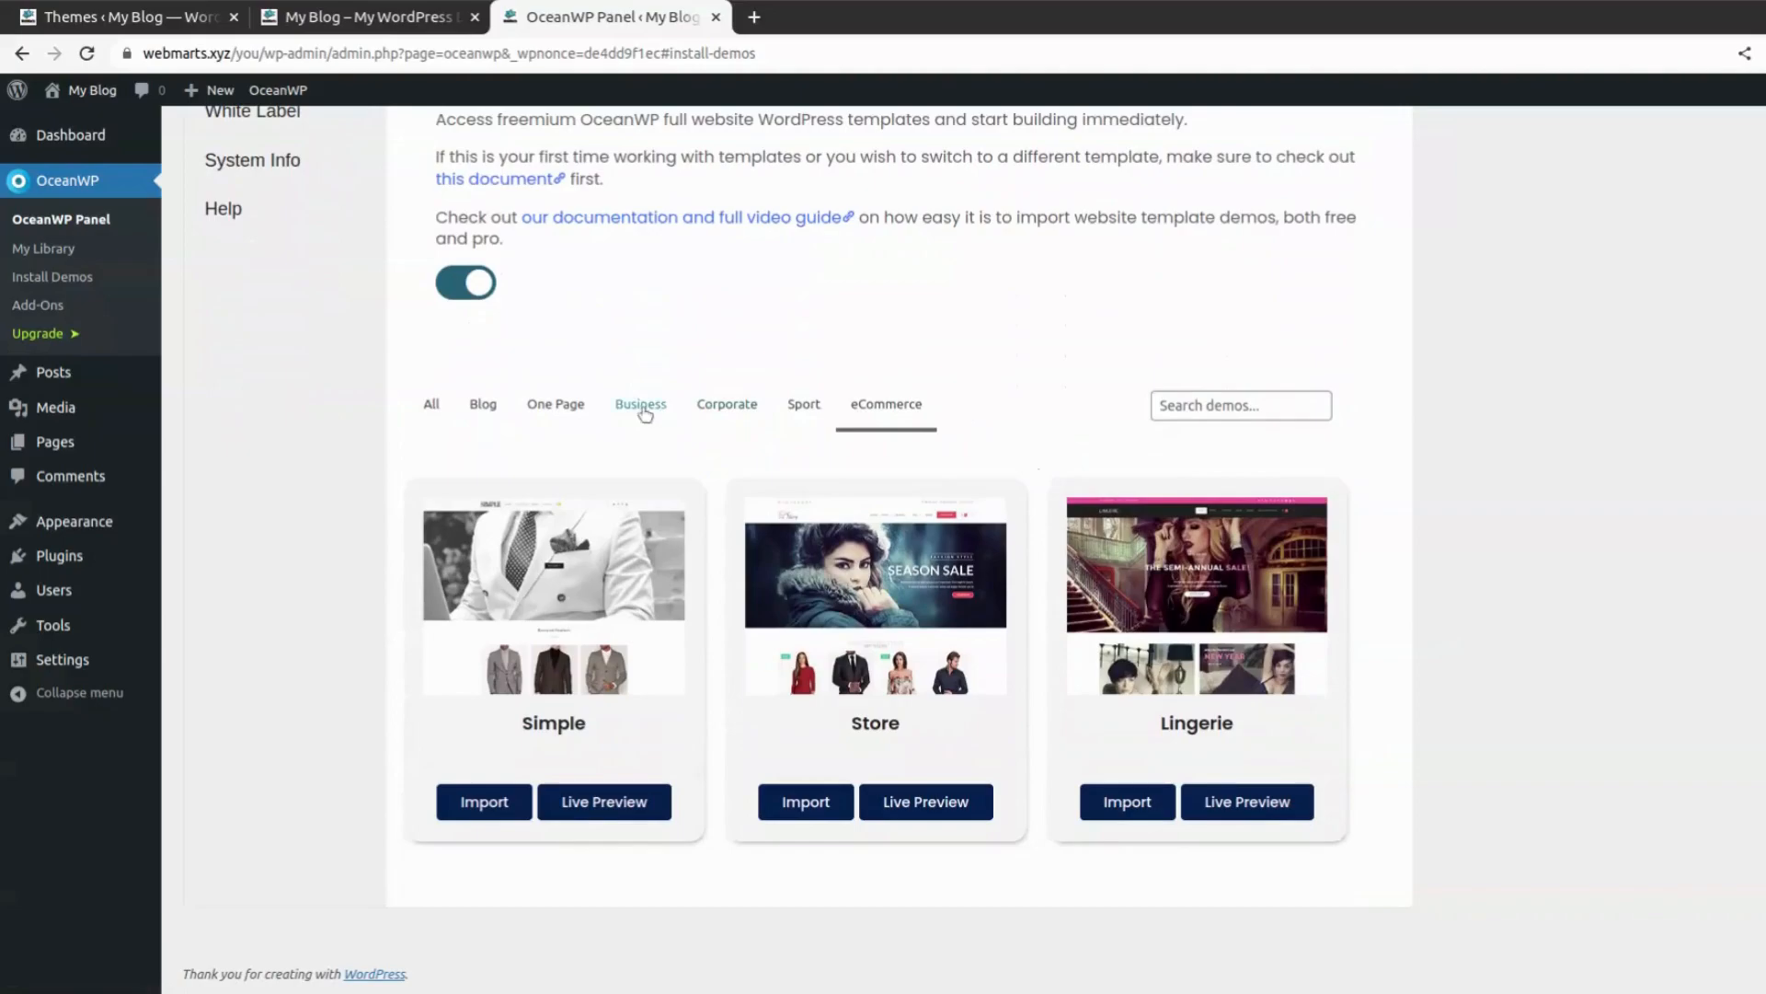
Step: Filter the demos to the Blog category and start importing the Maria demo
{"action": "left_click", "coordinate": [480, 414]}
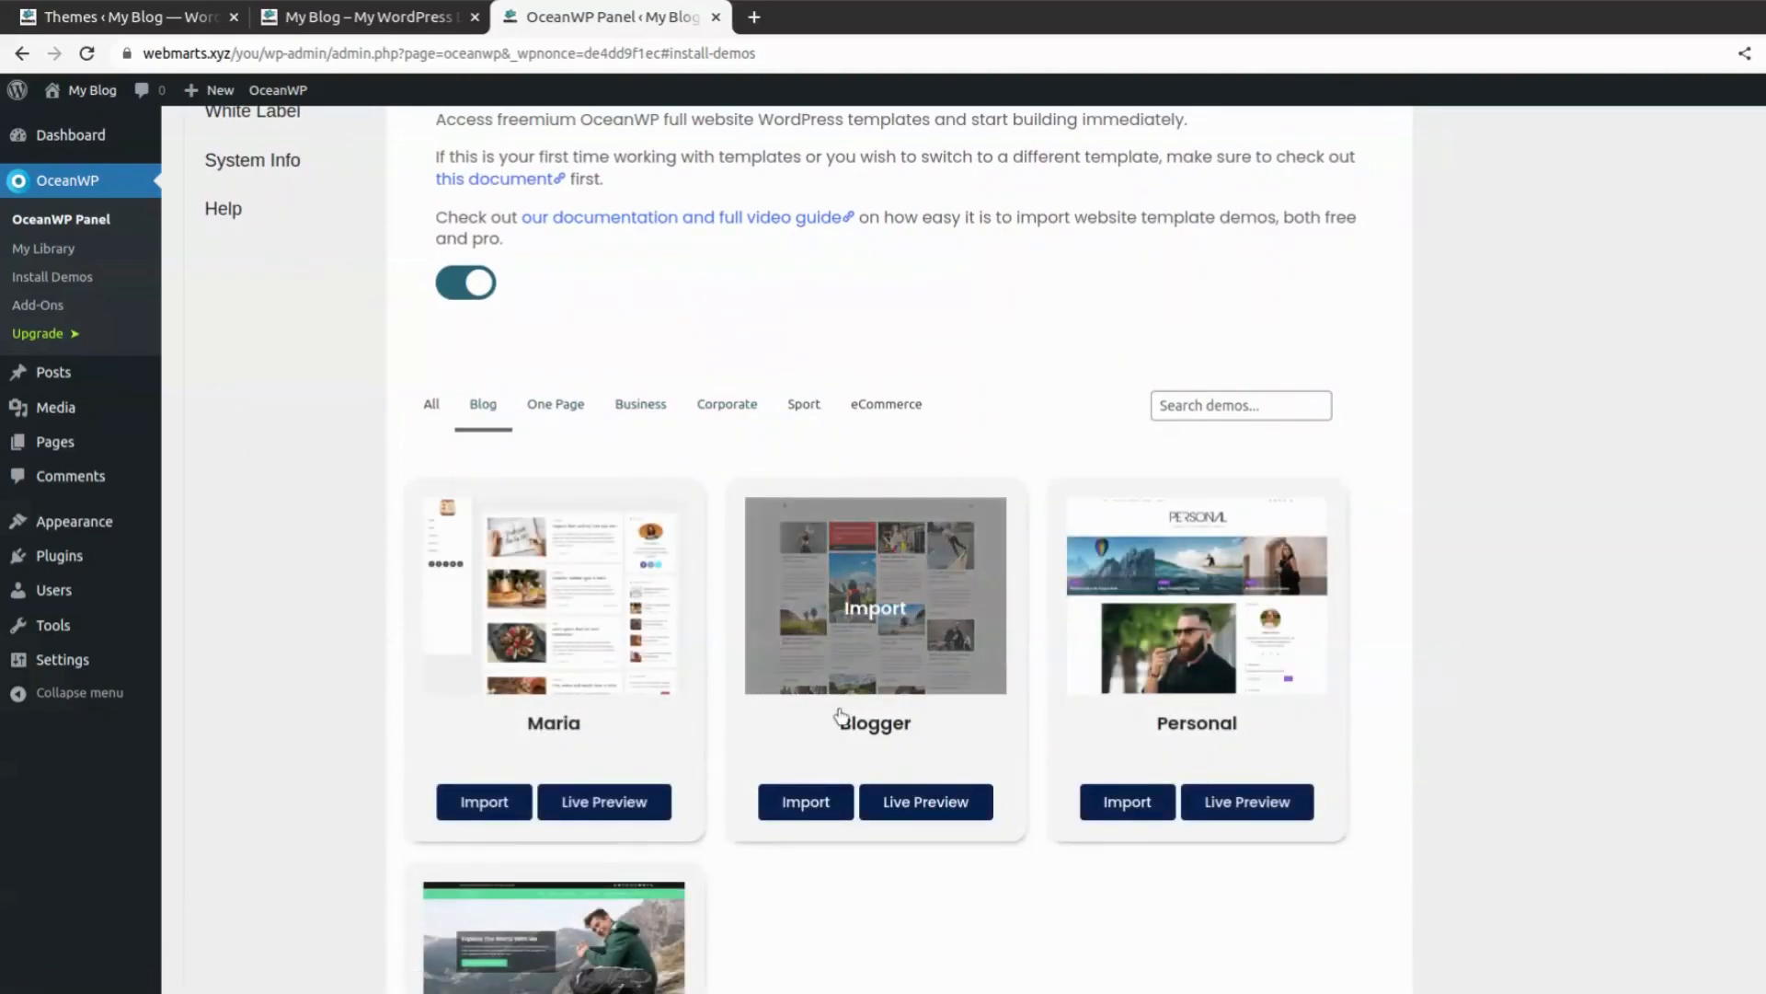
{"action": "scroll", "coordinate": [940, 714], "scroll_direction": "down", "scroll_amount": 3}
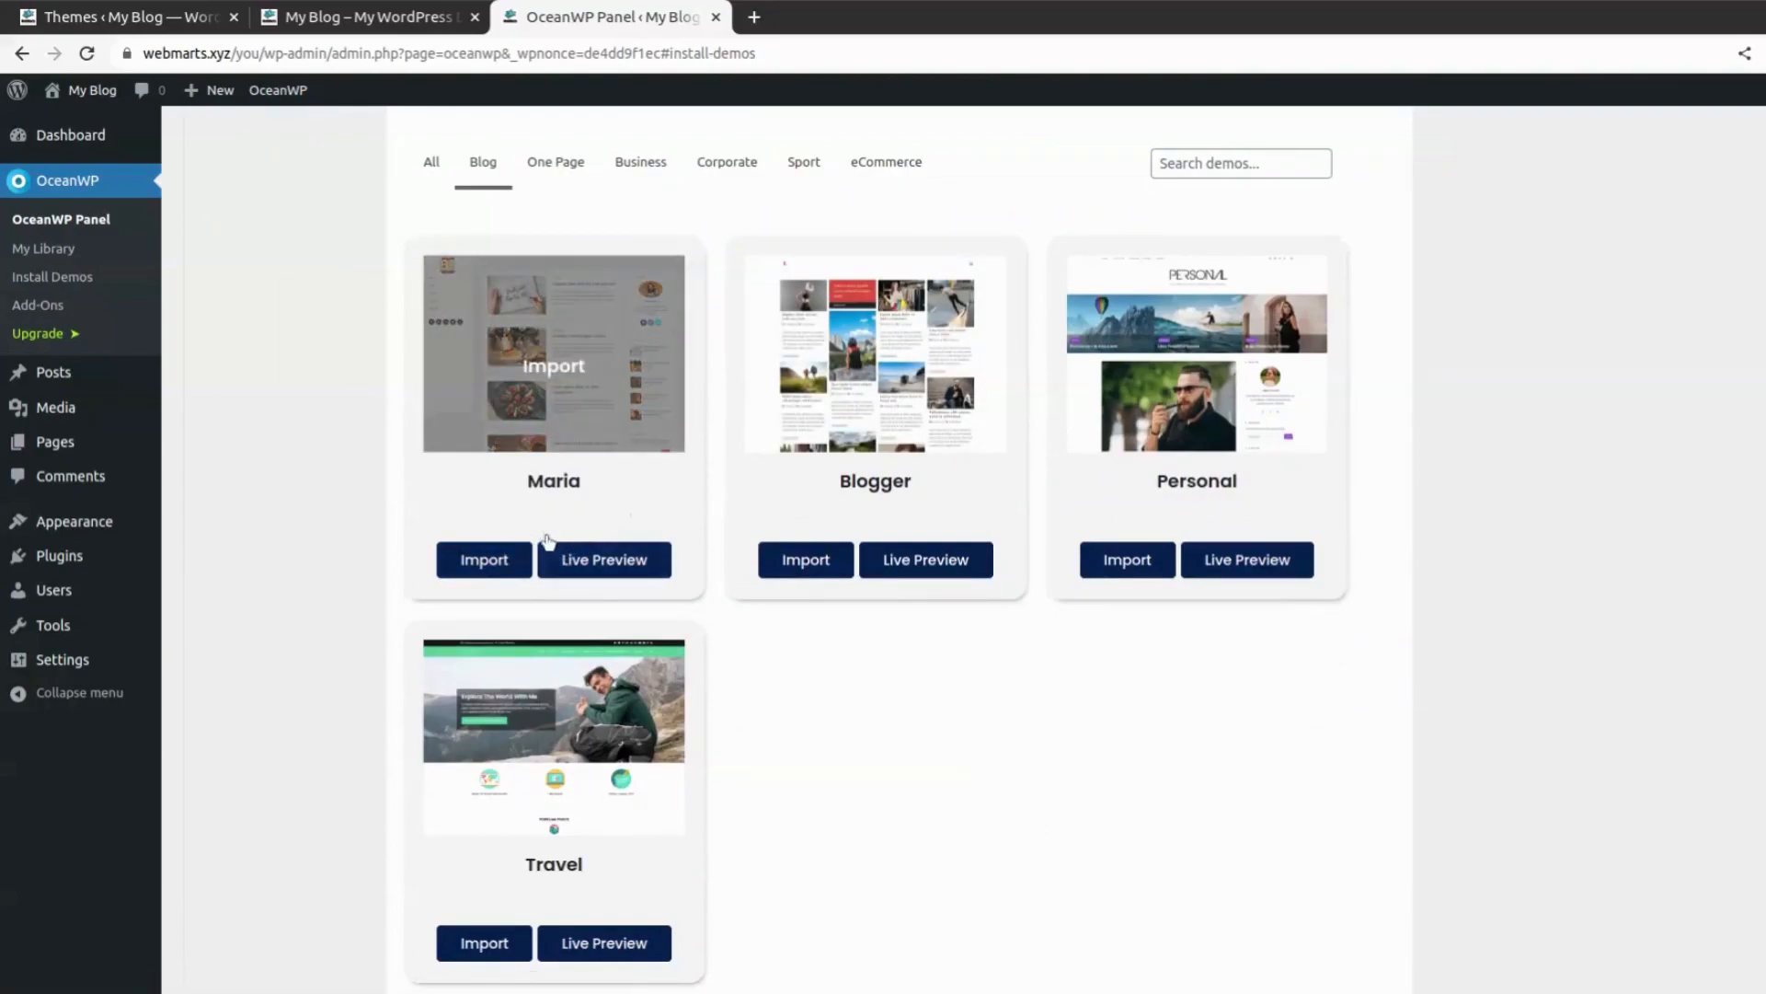
{"action": "left_click", "coordinate": [510, 563]}
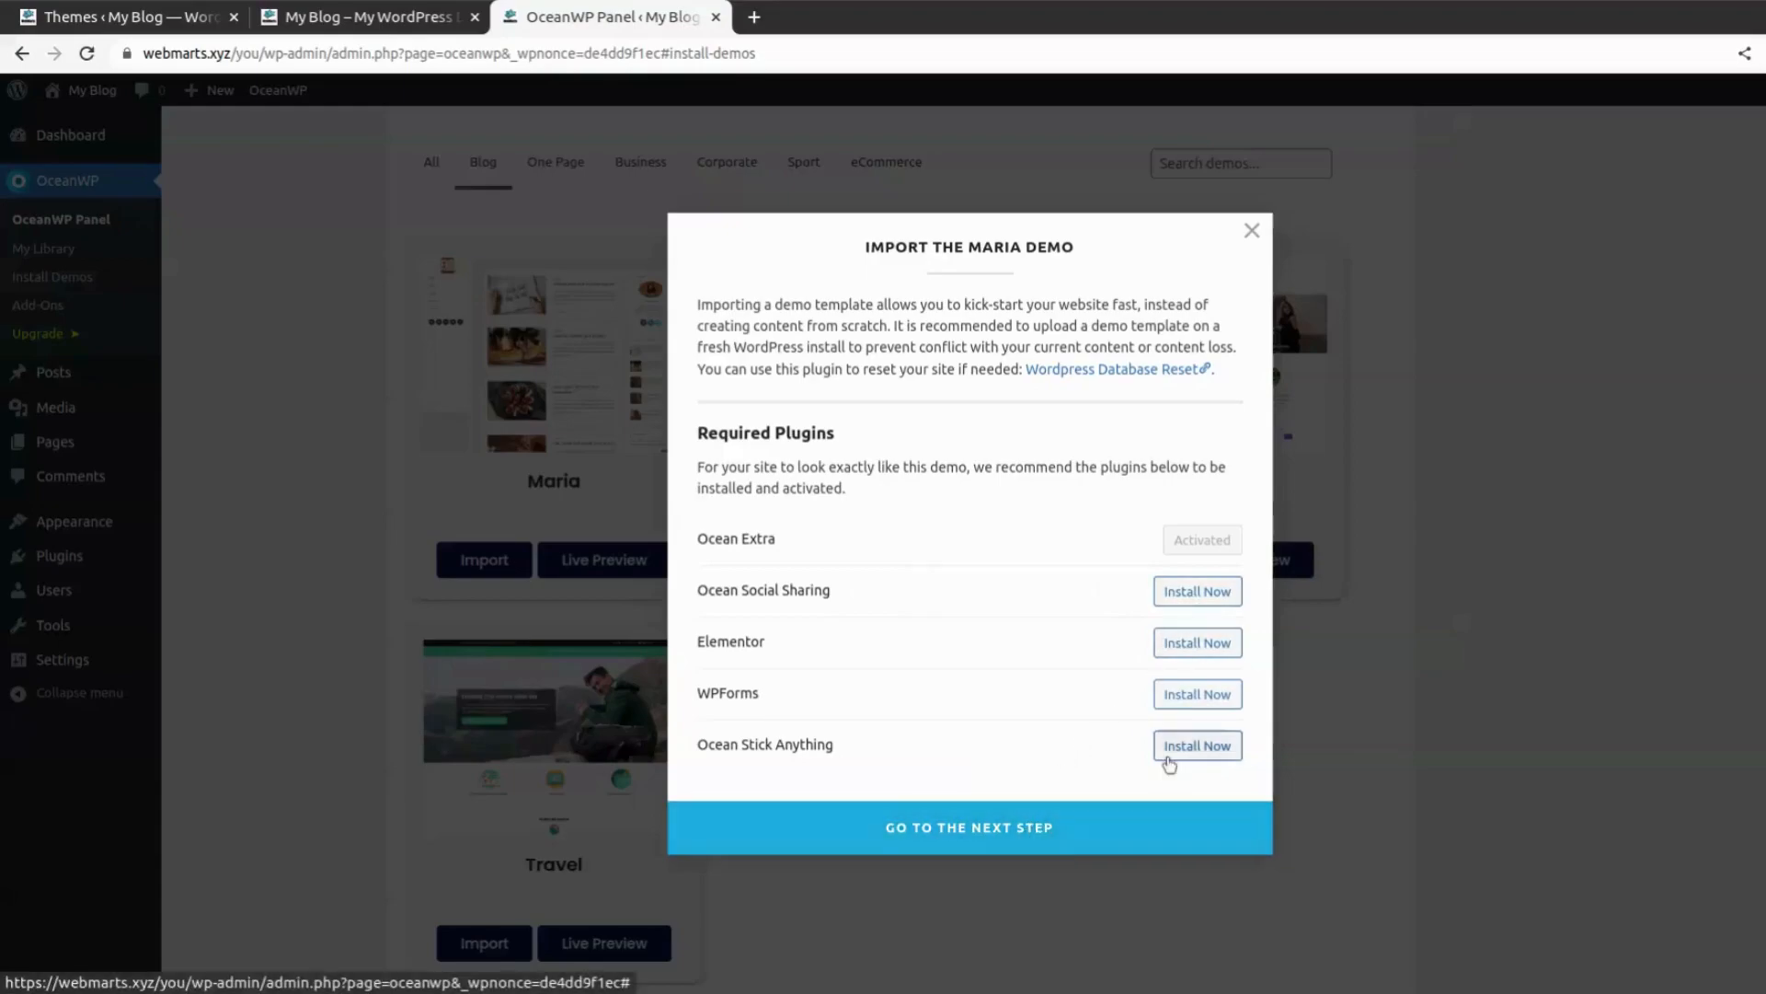
Step: Install the required Ocean Social Sharing, Elementor, WPForms and Ocean Stick Anything plugins for the Maria demo
{"action": "left_click", "coordinate": [1209, 596]}
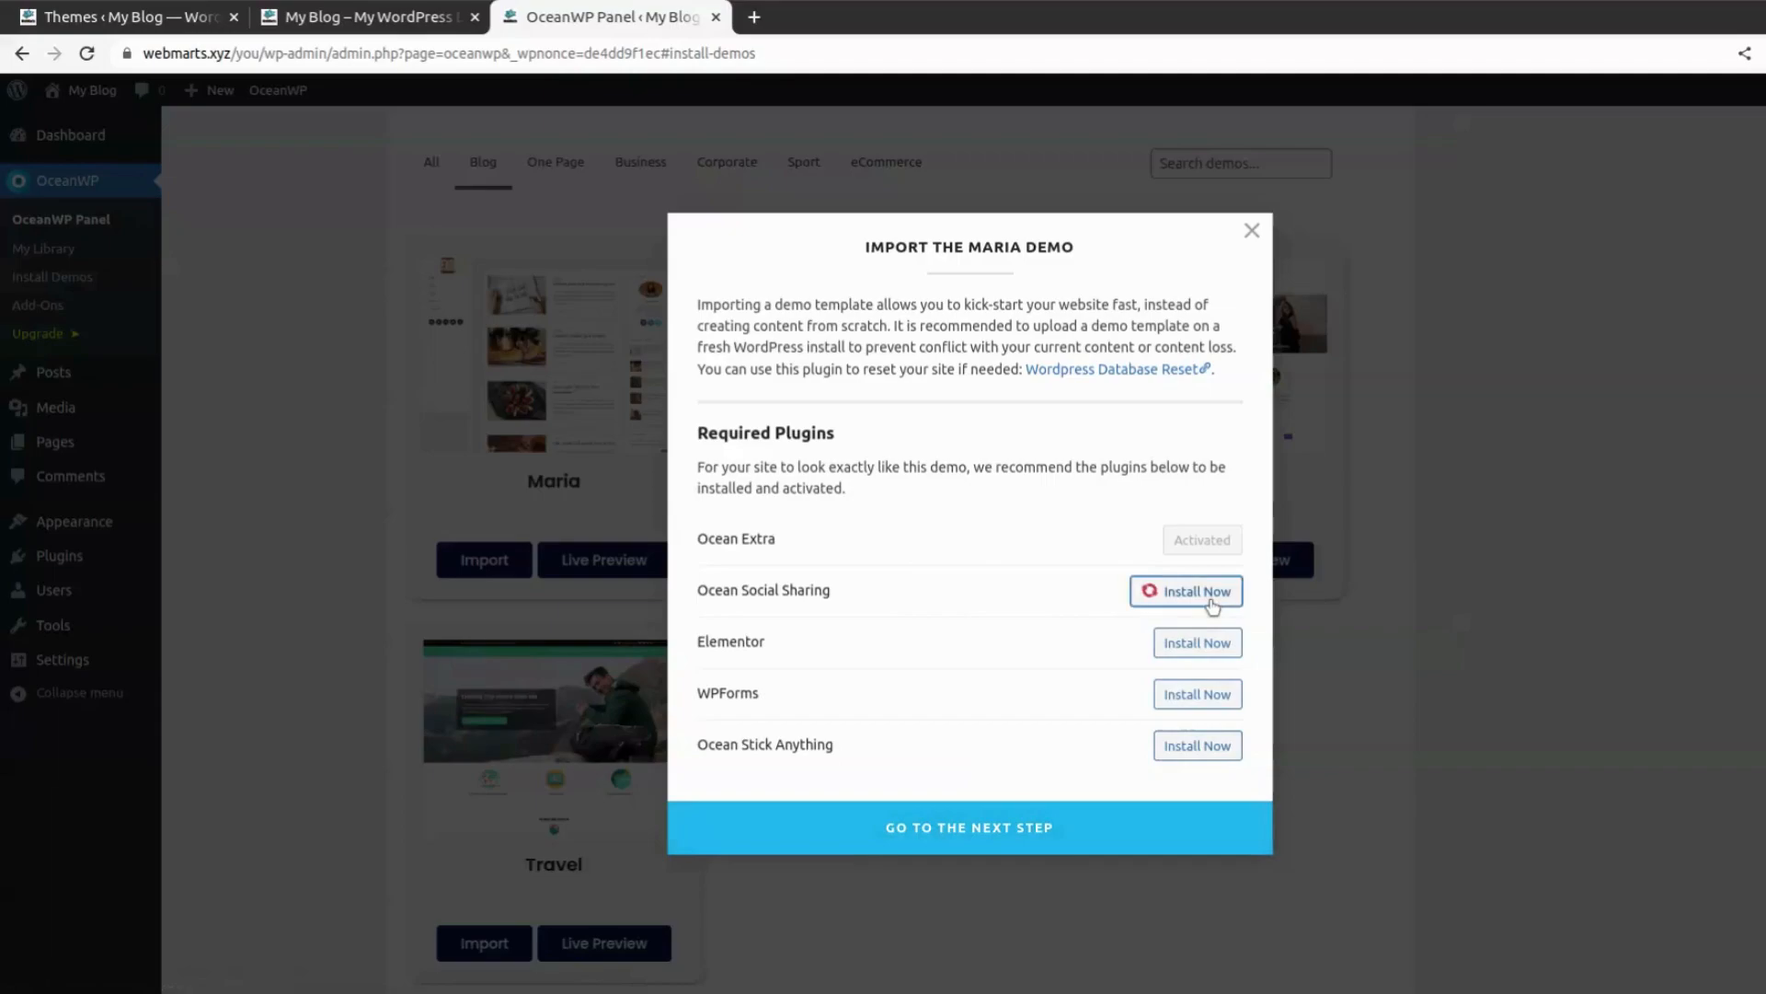
{"action": "left_click", "coordinate": [1217, 651]}
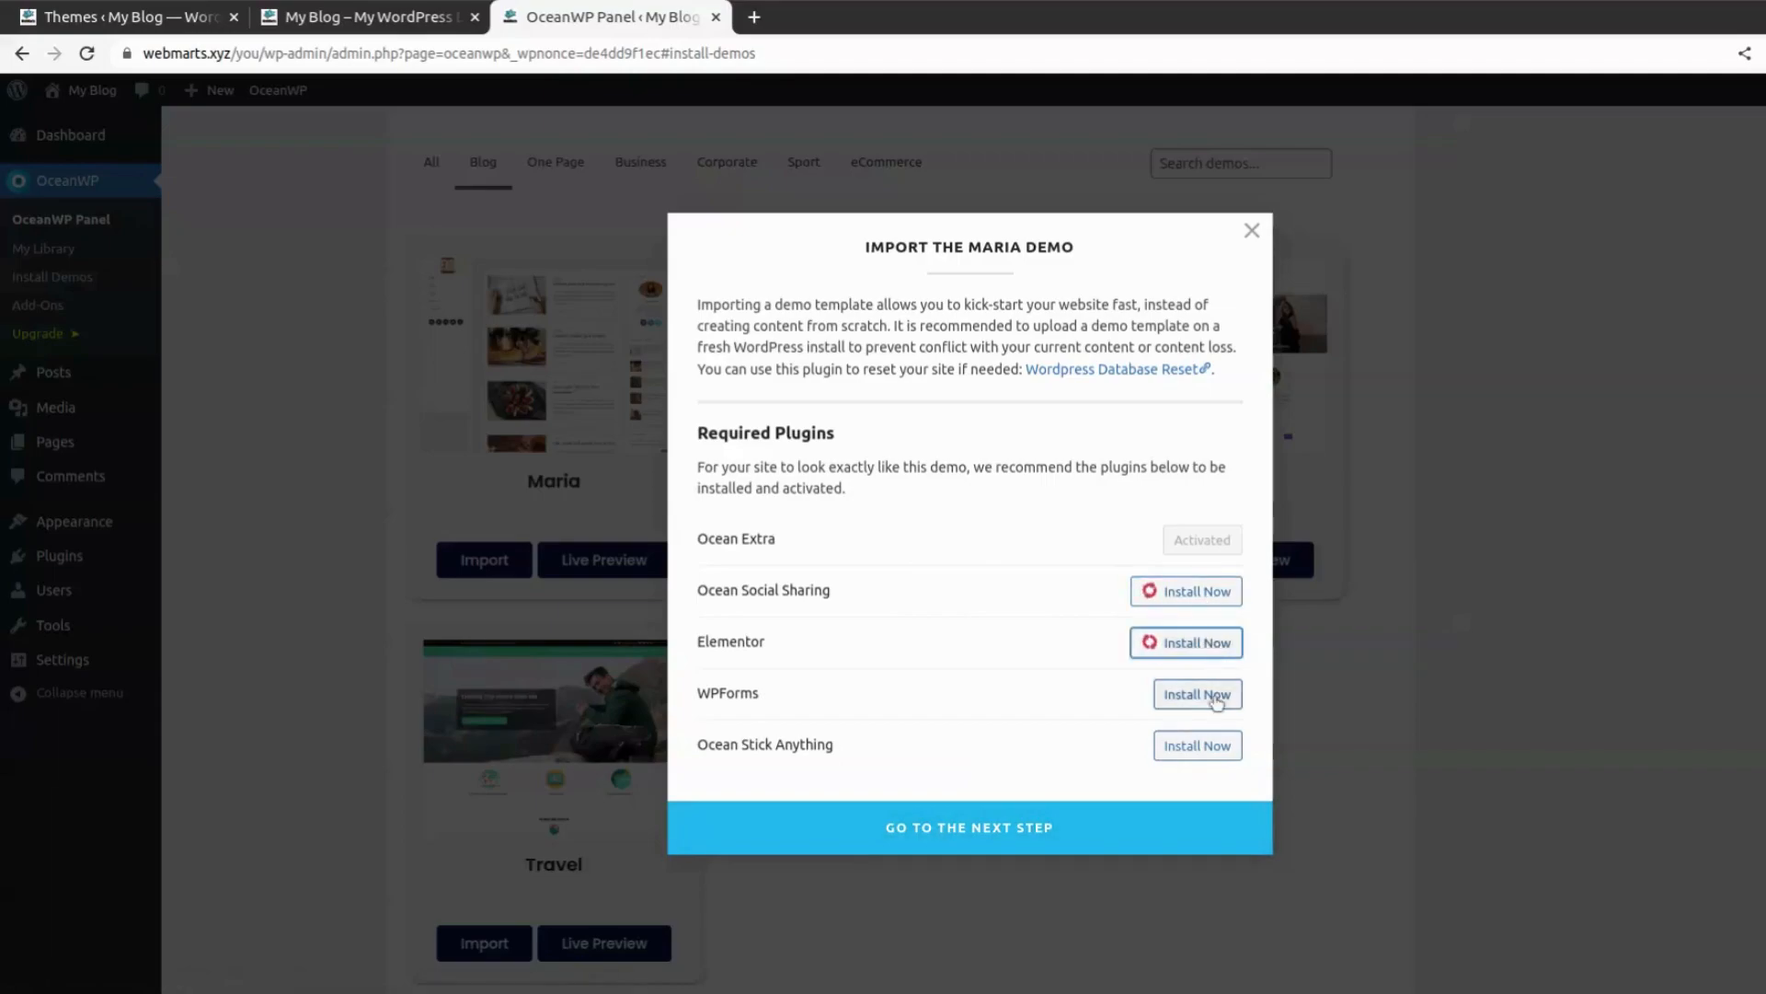
{"action": "left_click", "coordinate": [1215, 702]}
{"action": "left_click", "coordinate": [1196, 745]}
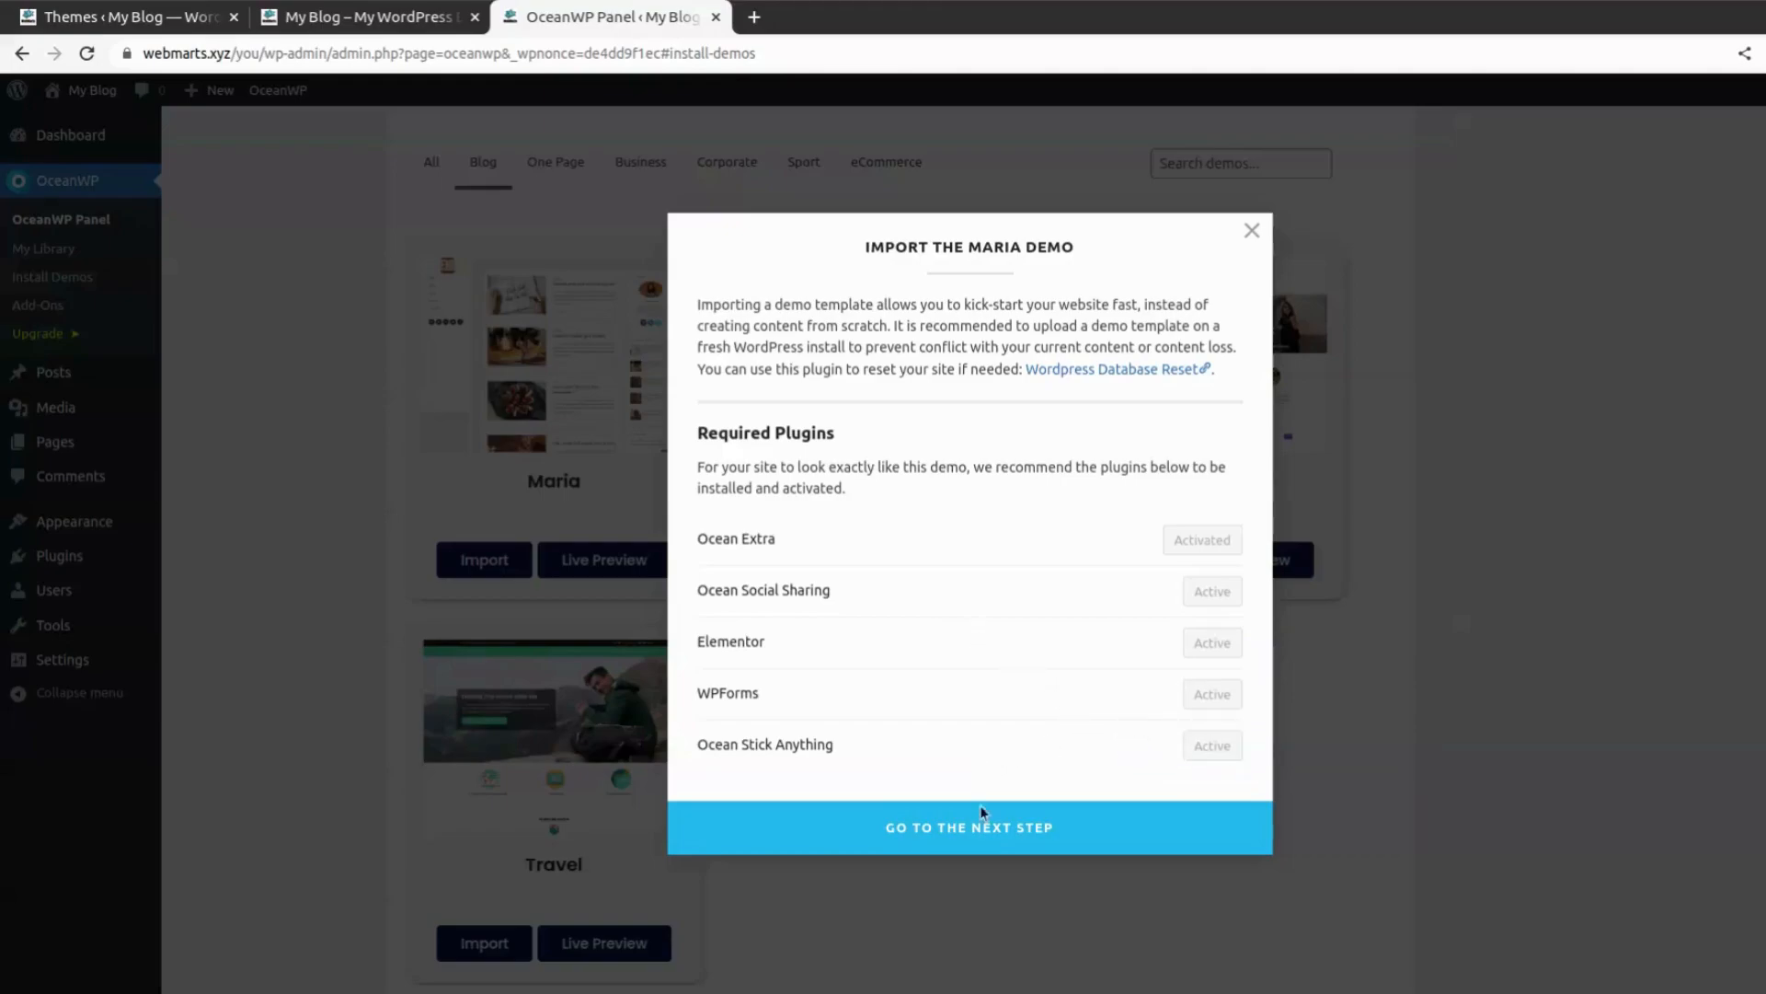
Step: Install the Maria demo with its XML data, customizer settings, widgets and contact form, and close the import dialog
{"action": "left_click", "coordinate": [989, 835]}
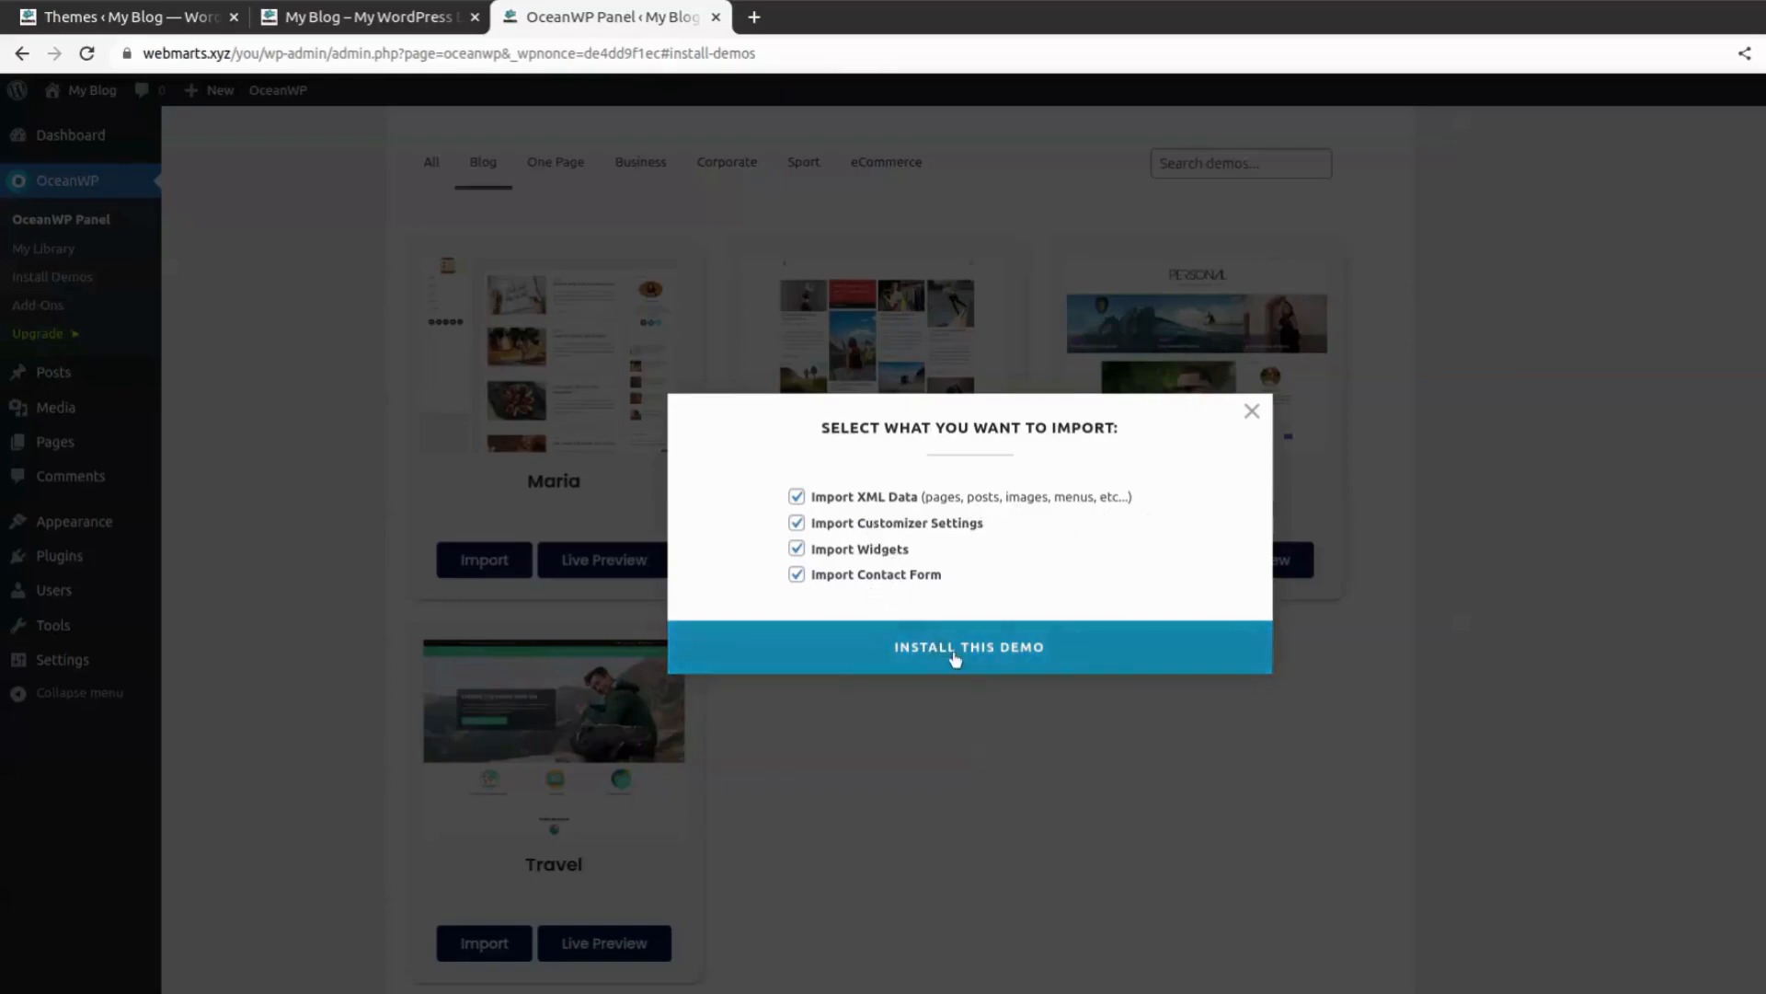
{"action": "left_click", "coordinate": [954, 651]}
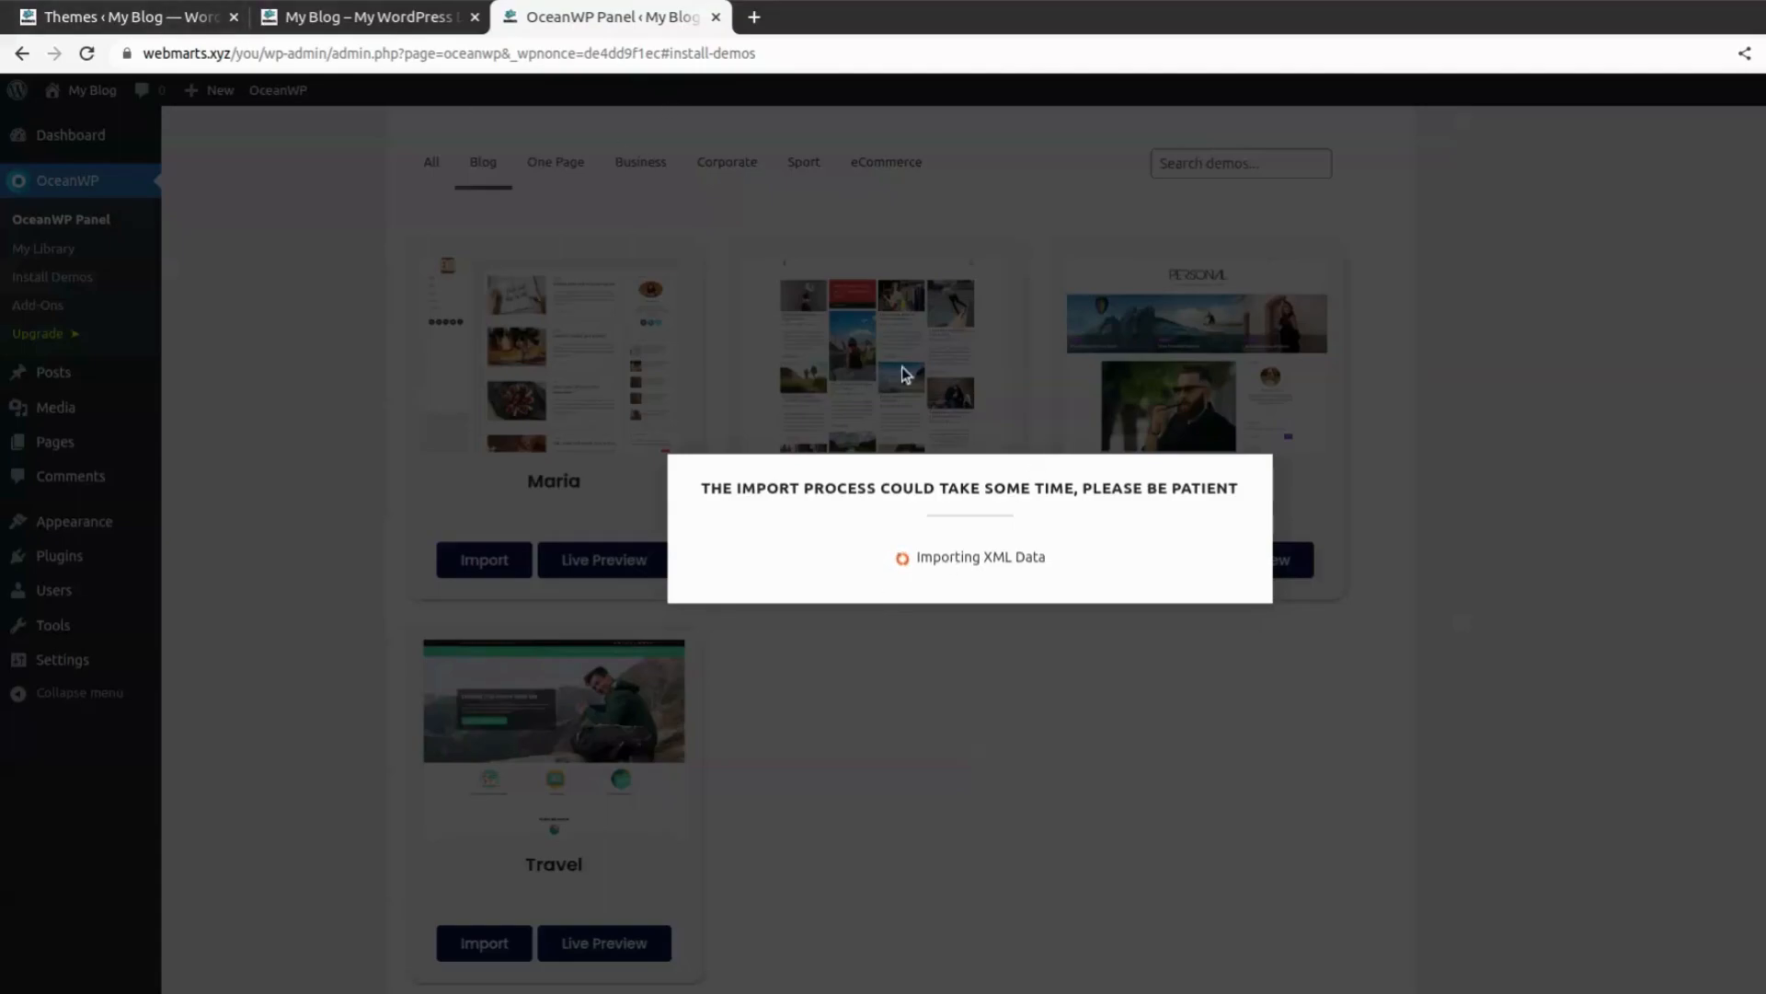
{"action": "left_click", "coordinate": [193, 18]}
{"action": "left_click", "coordinate": [563, 9]}
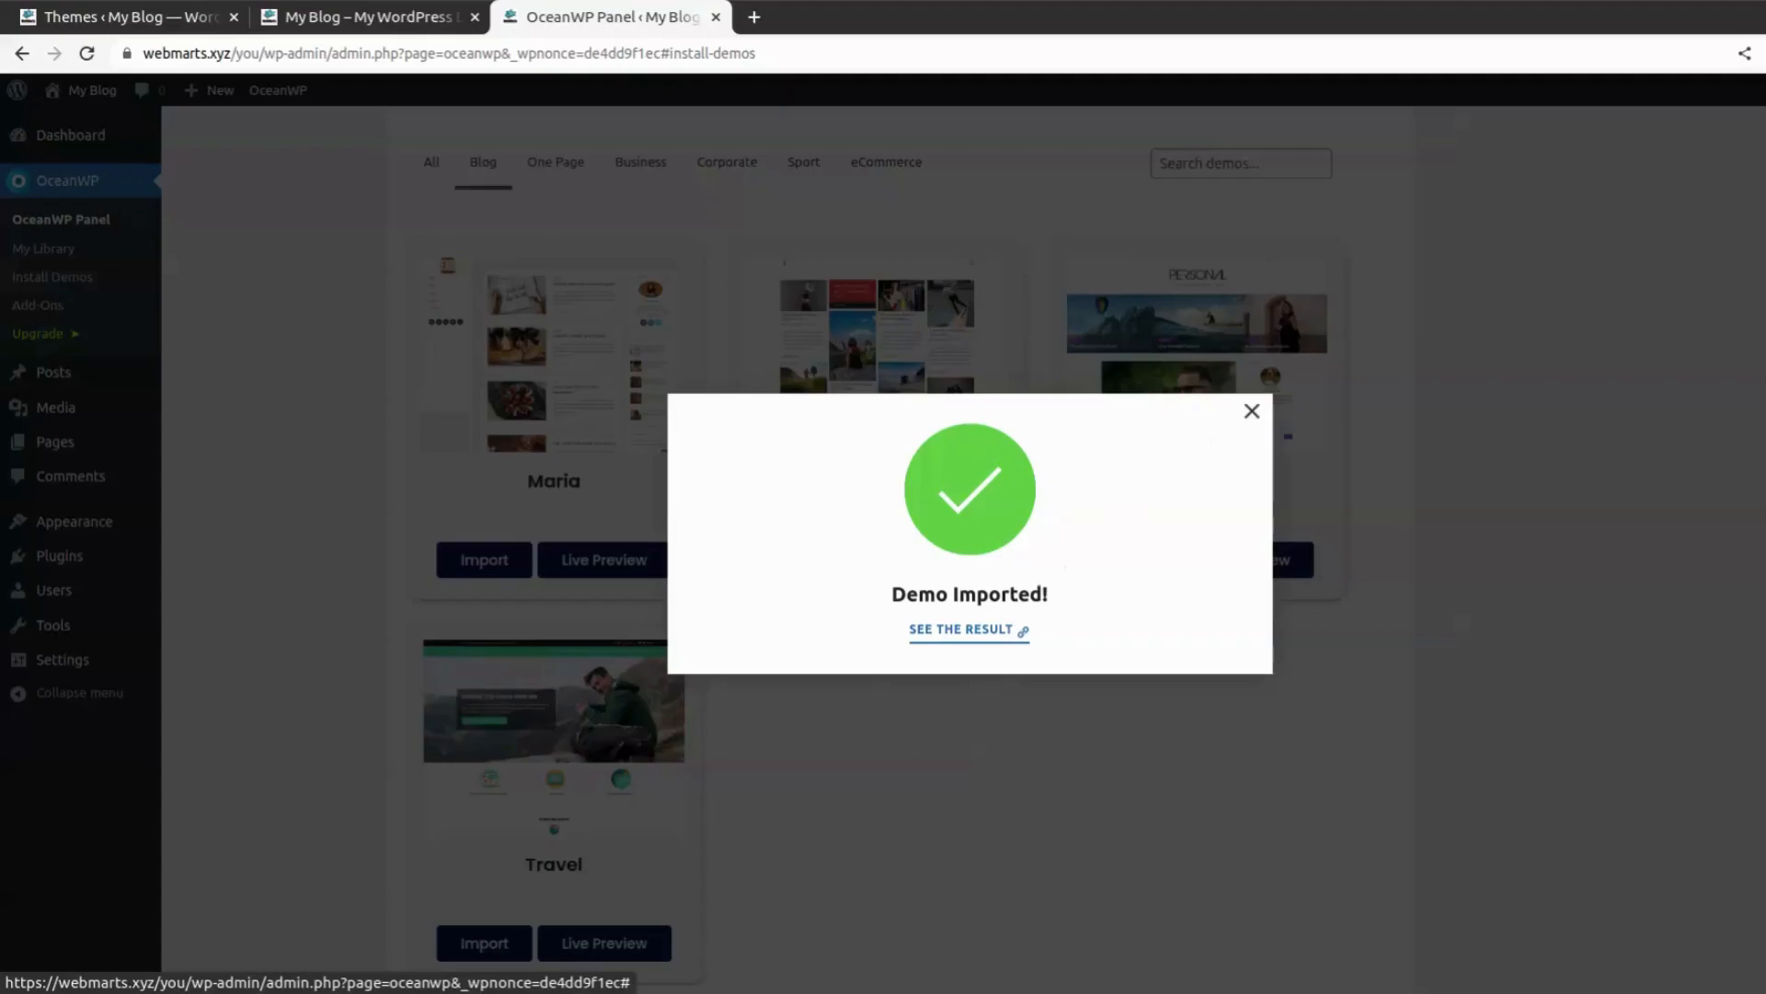
{"action": "left_click", "coordinate": [1251, 410]}
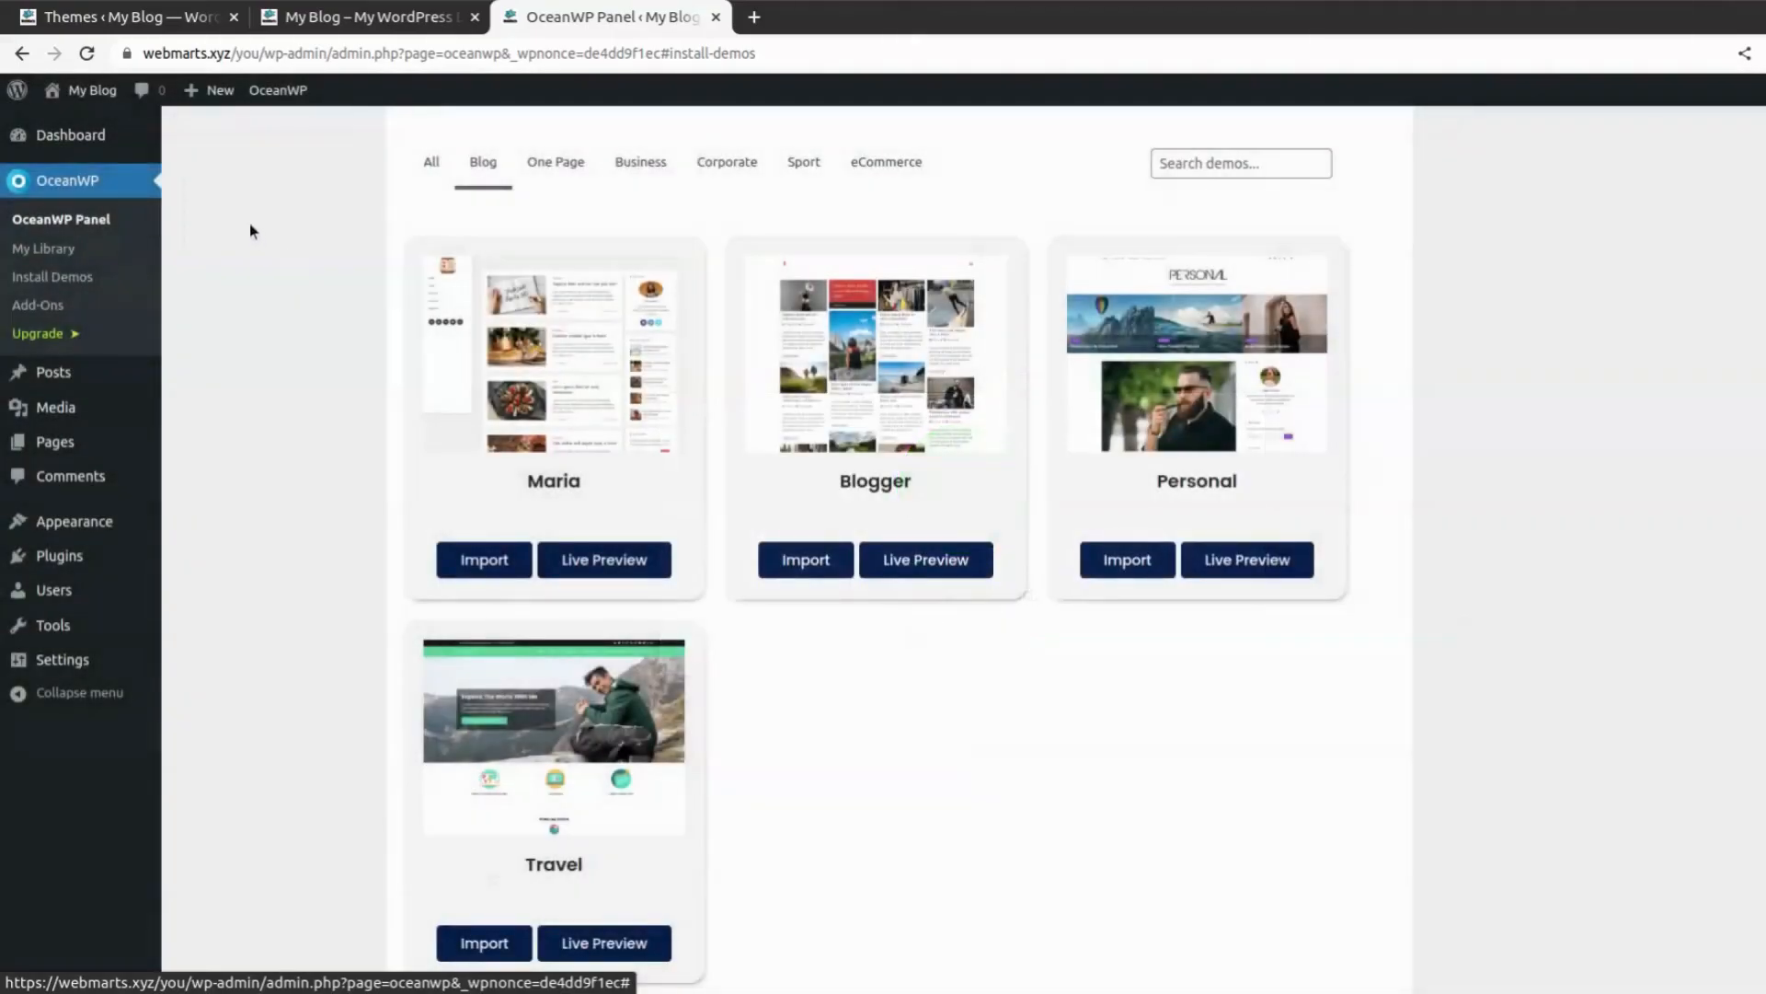
Step: Reload the blog's front page and look through the imported design from the first post to the footer
{"action": "left_click", "coordinate": [362, 15]}
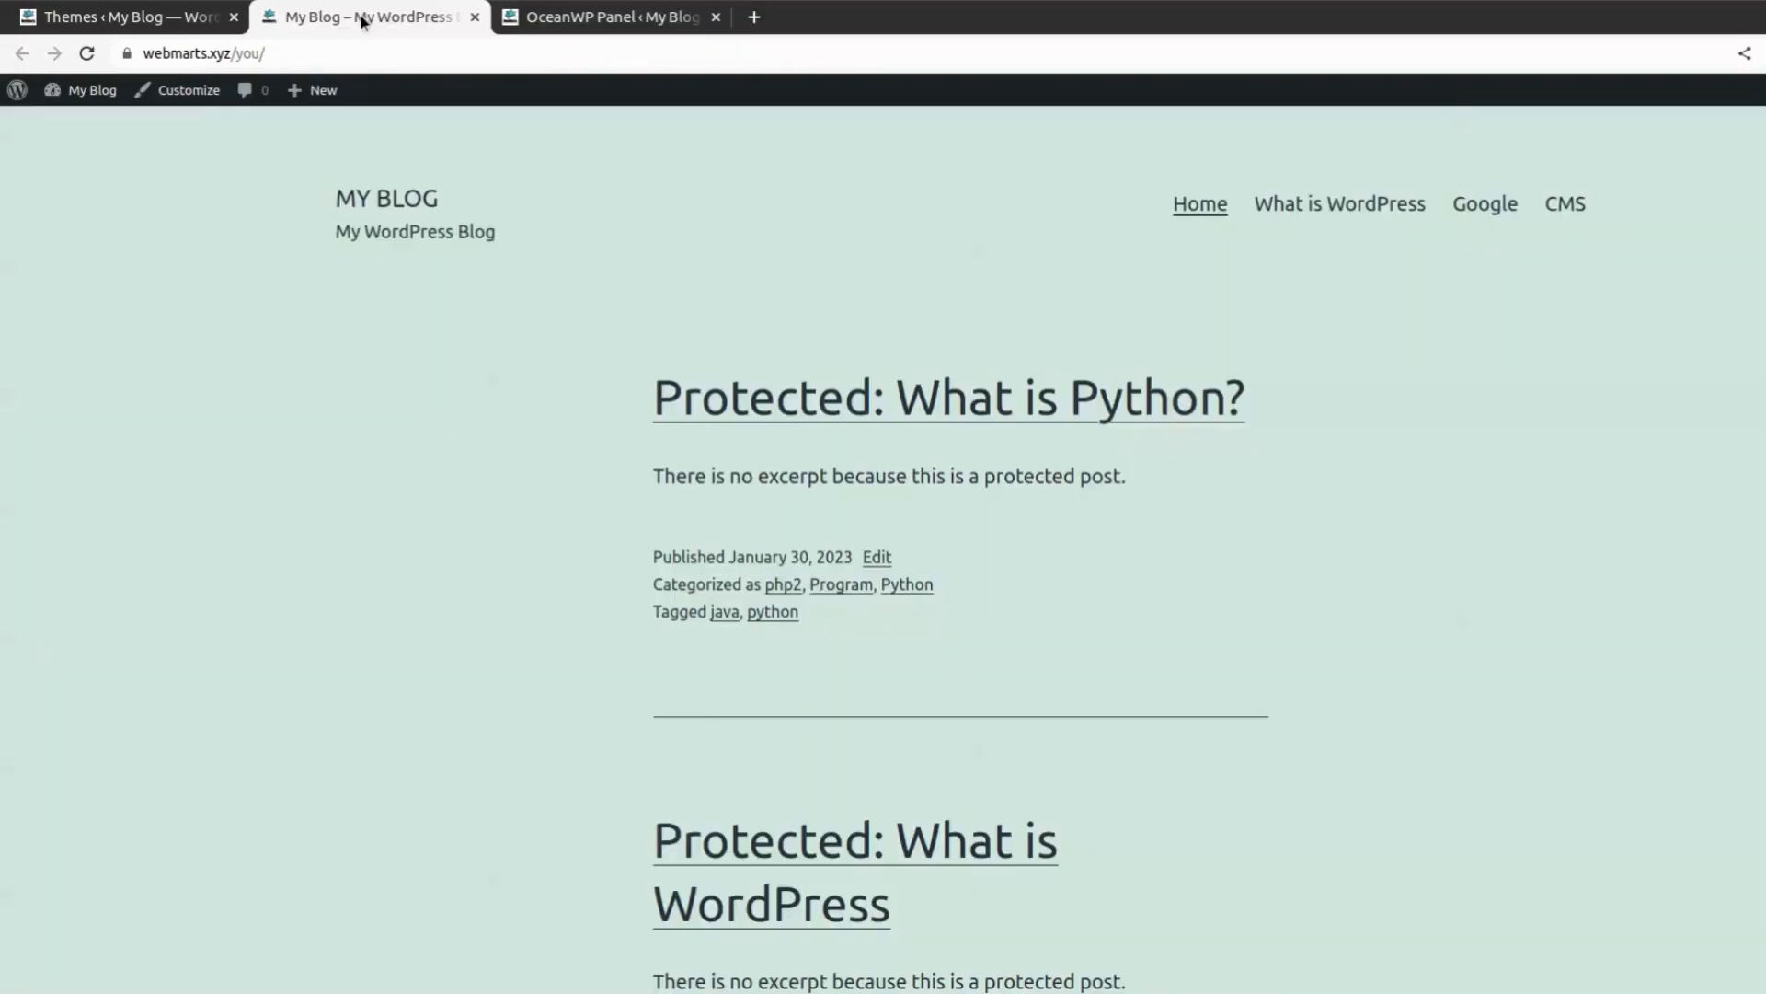
{"action": "left_click", "coordinate": [369, 53]}
{"action": "key", "text": "Return"}
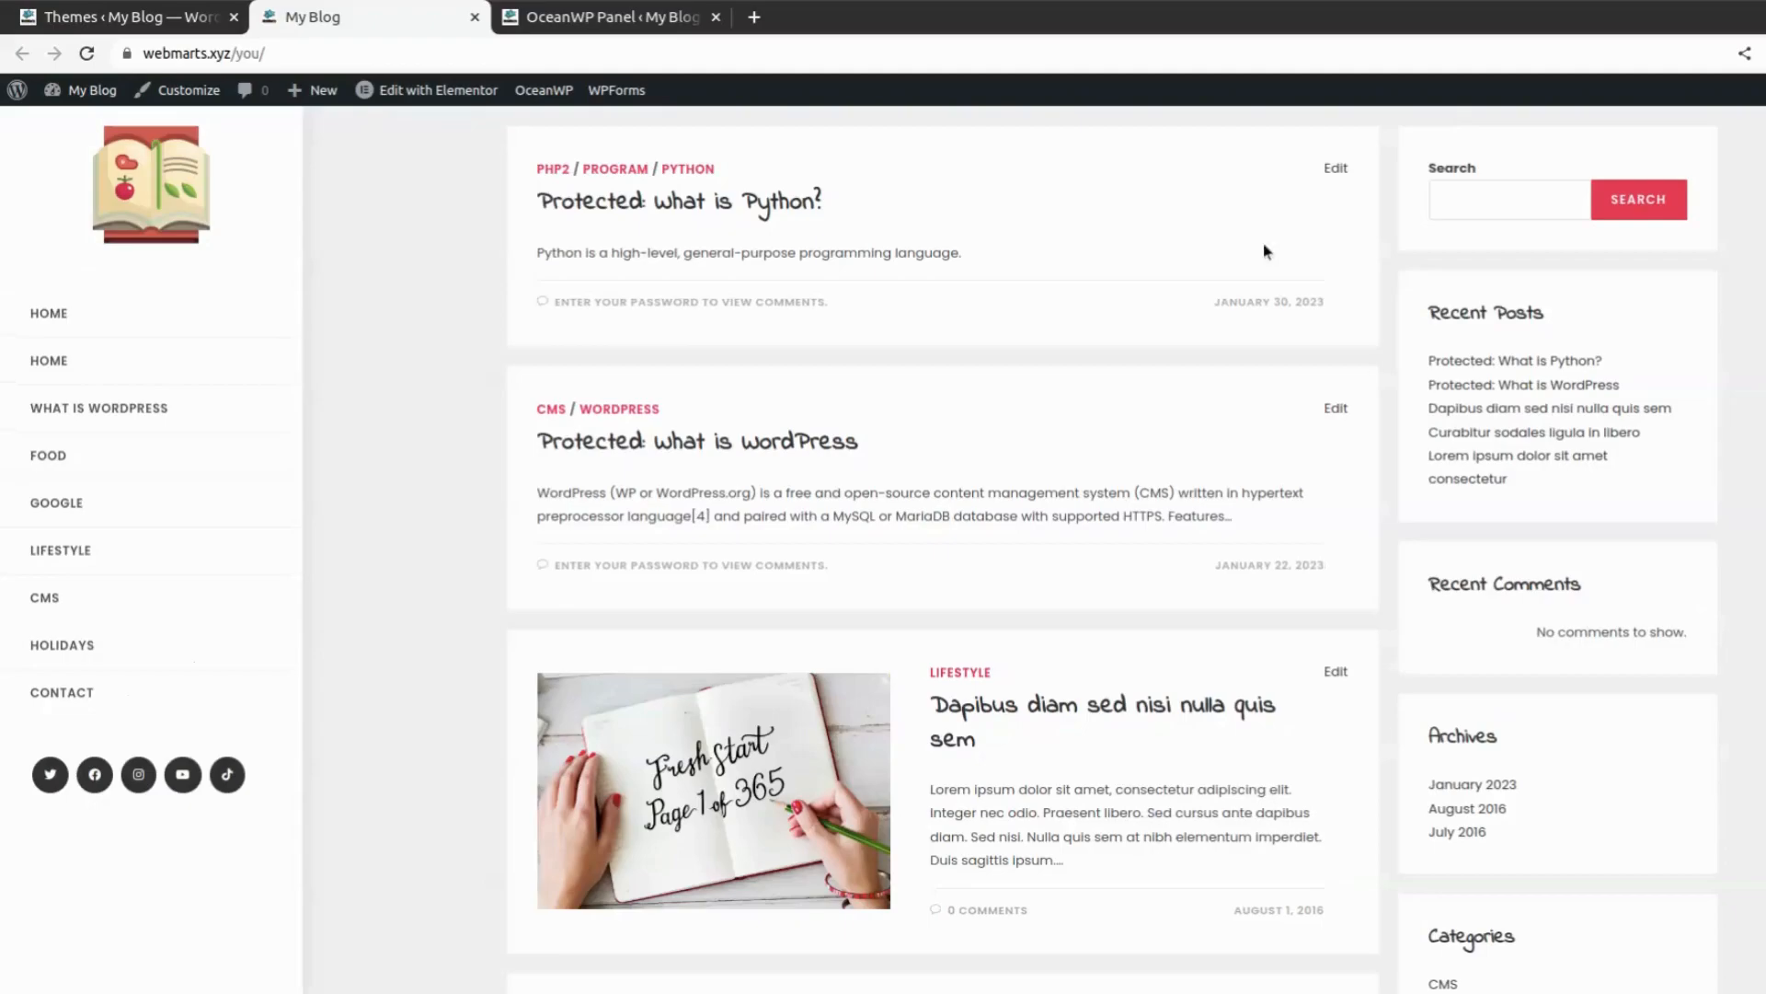
{"action": "scroll", "coordinate": [1370, 580], "scroll_direction": "down", "scroll_amount": 15}
{"action": "scroll", "coordinate": [721, 655], "scroll_direction": "down", "scroll_amount": 6}
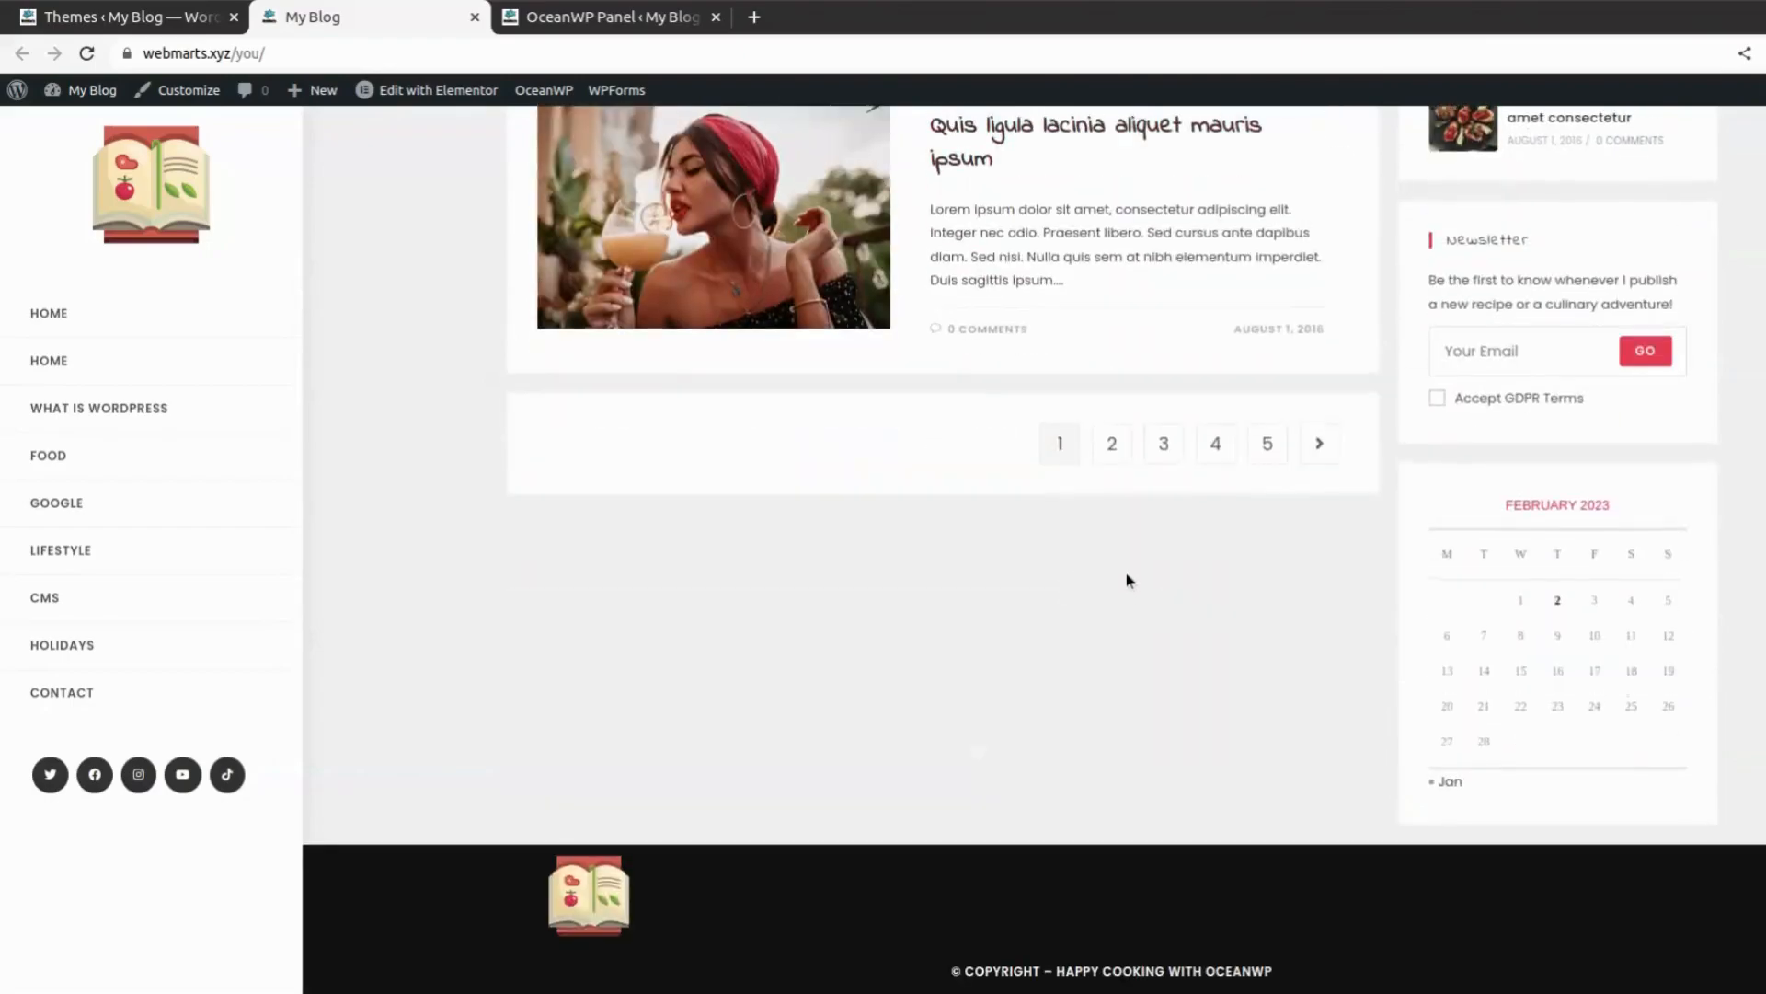
{"action": "scroll", "coordinate": [1126, 570], "scroll_direction": "up", "scroll_amount": 10}
{"action": "scroll", "coordinate": [1126, 568], "scroll_direction": "down", "scroll_amount": 8}
{"action": "scroll", "coordinate": [1128, 570], "scroll_direction": "up", "scroll_amount": 10}
{"action": "scroll", "coordinate": [1127, 569], "scroll_direction": "up", "scroll_amount": 6}
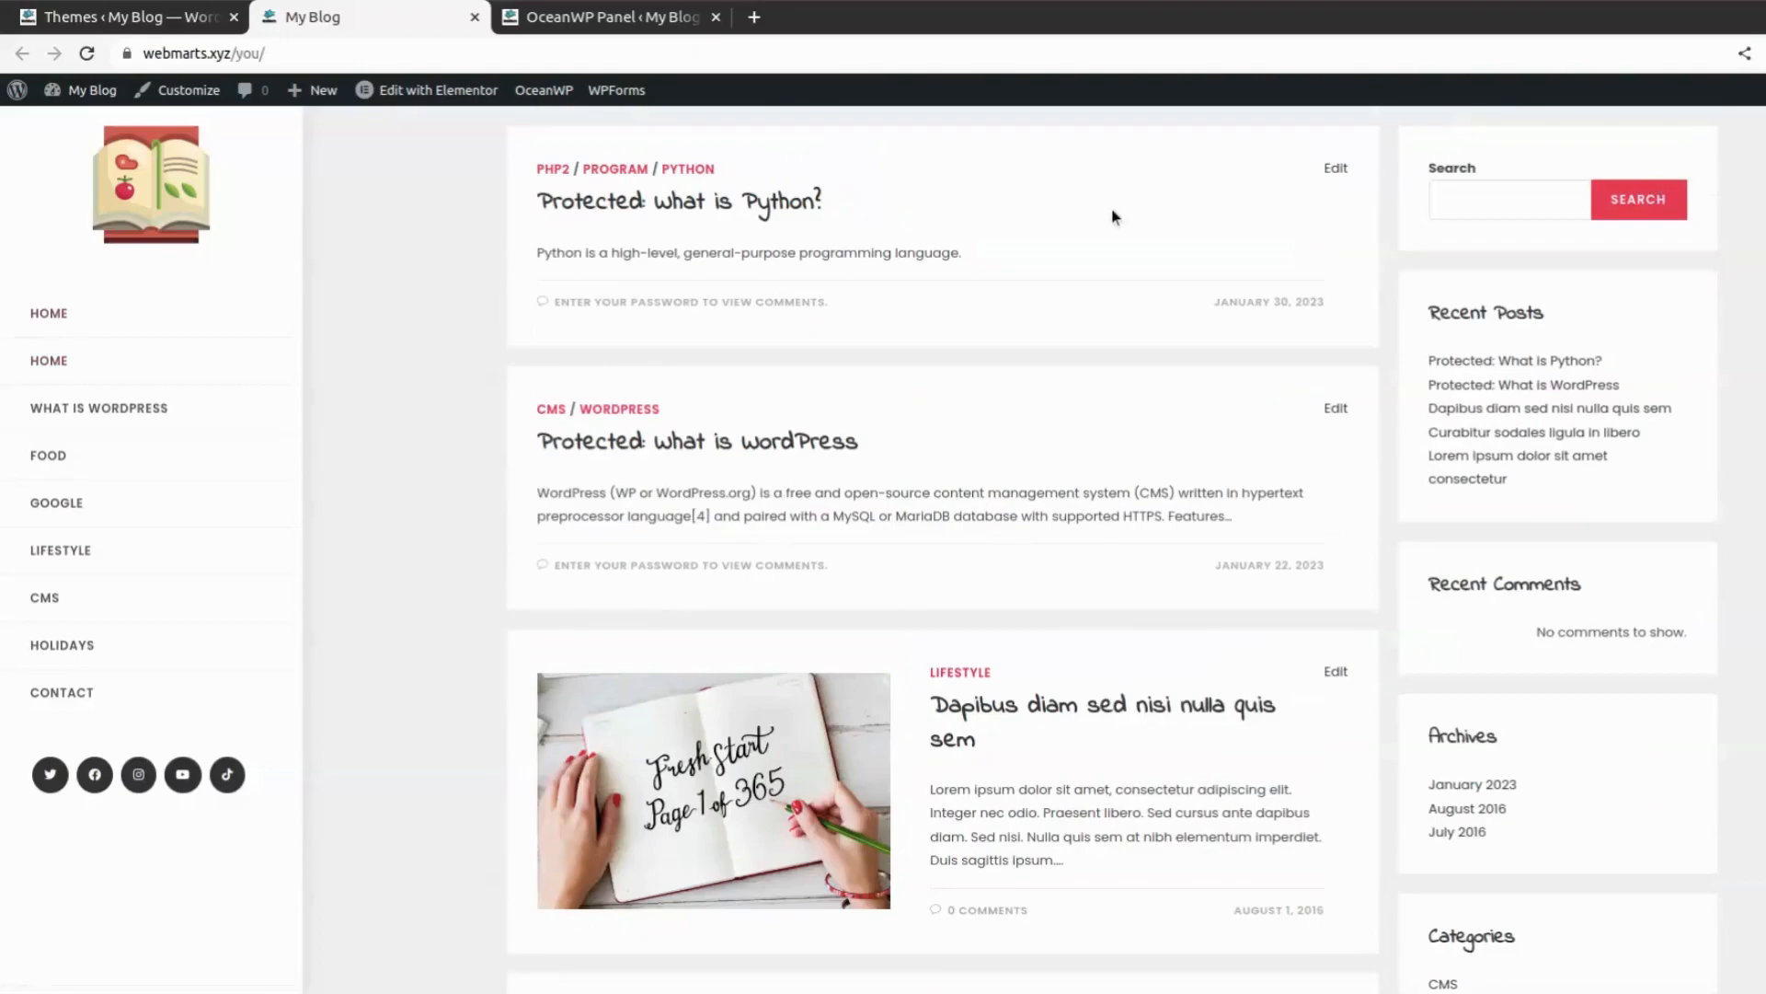
Step: Open the browser's developer tools and check the blog's front page in a responsive mobile view 400 px wide
{"action": "key", "text": "ctrl+shift+i"}
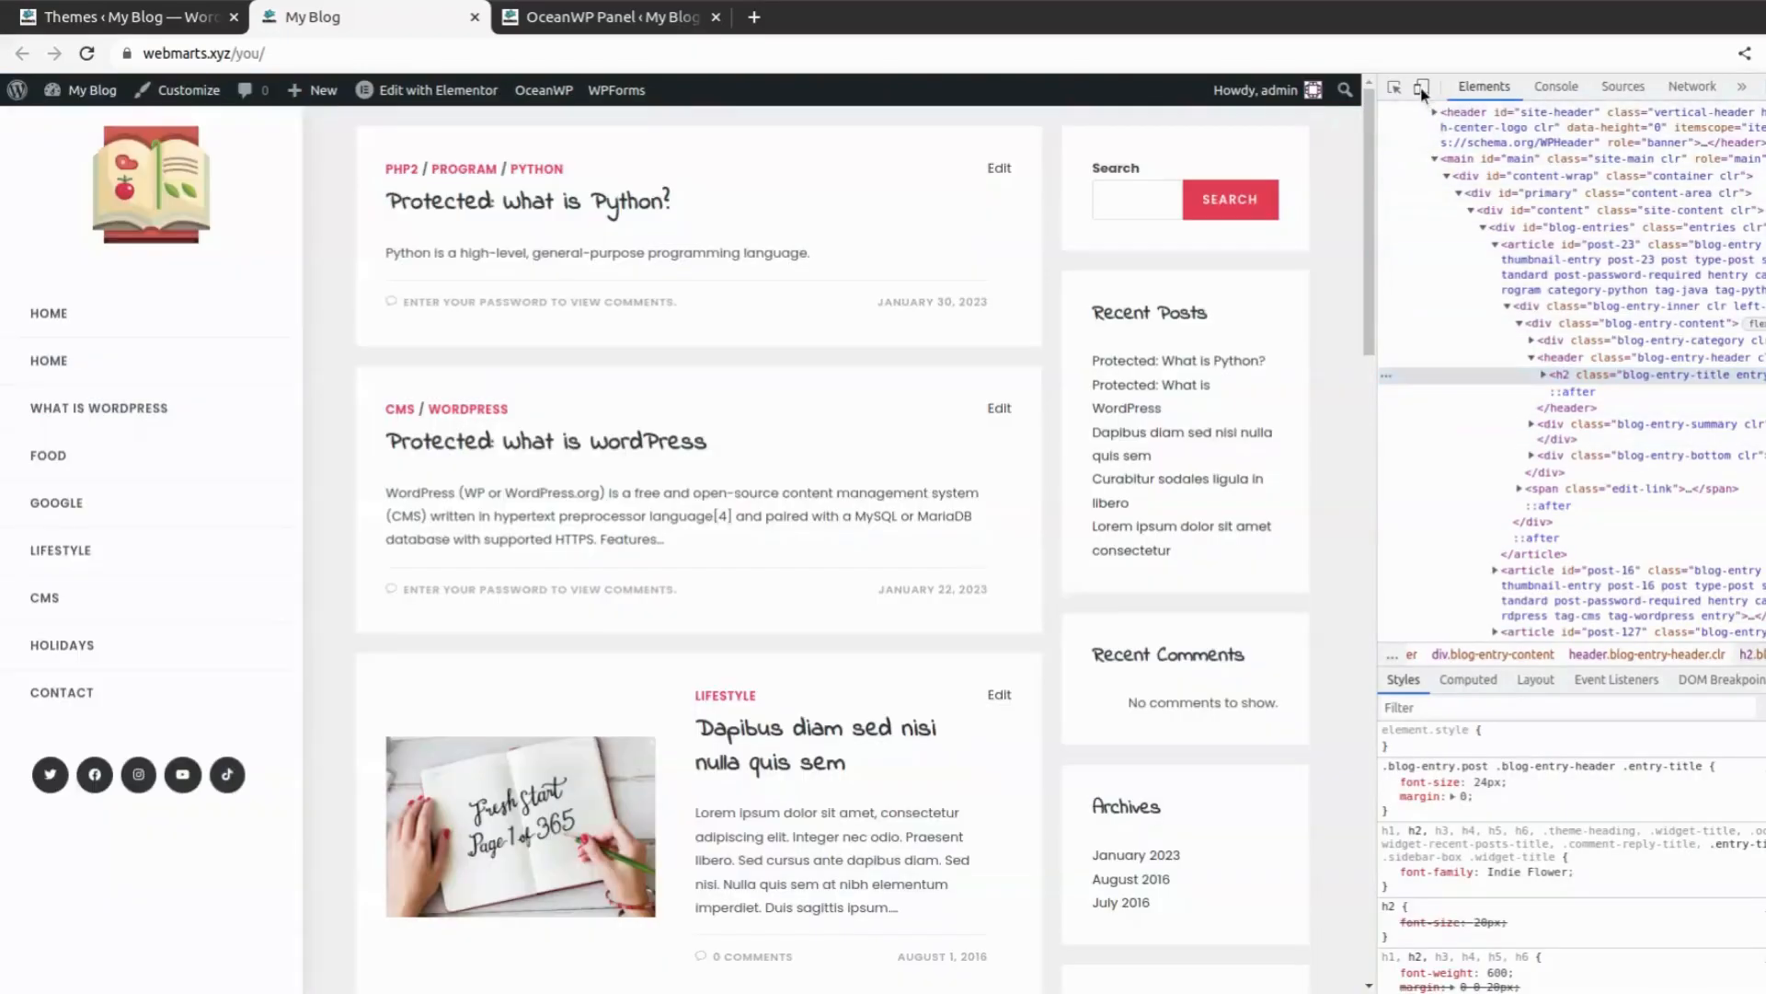
{"action": "left_click", "coordinate": [1421, 86]}
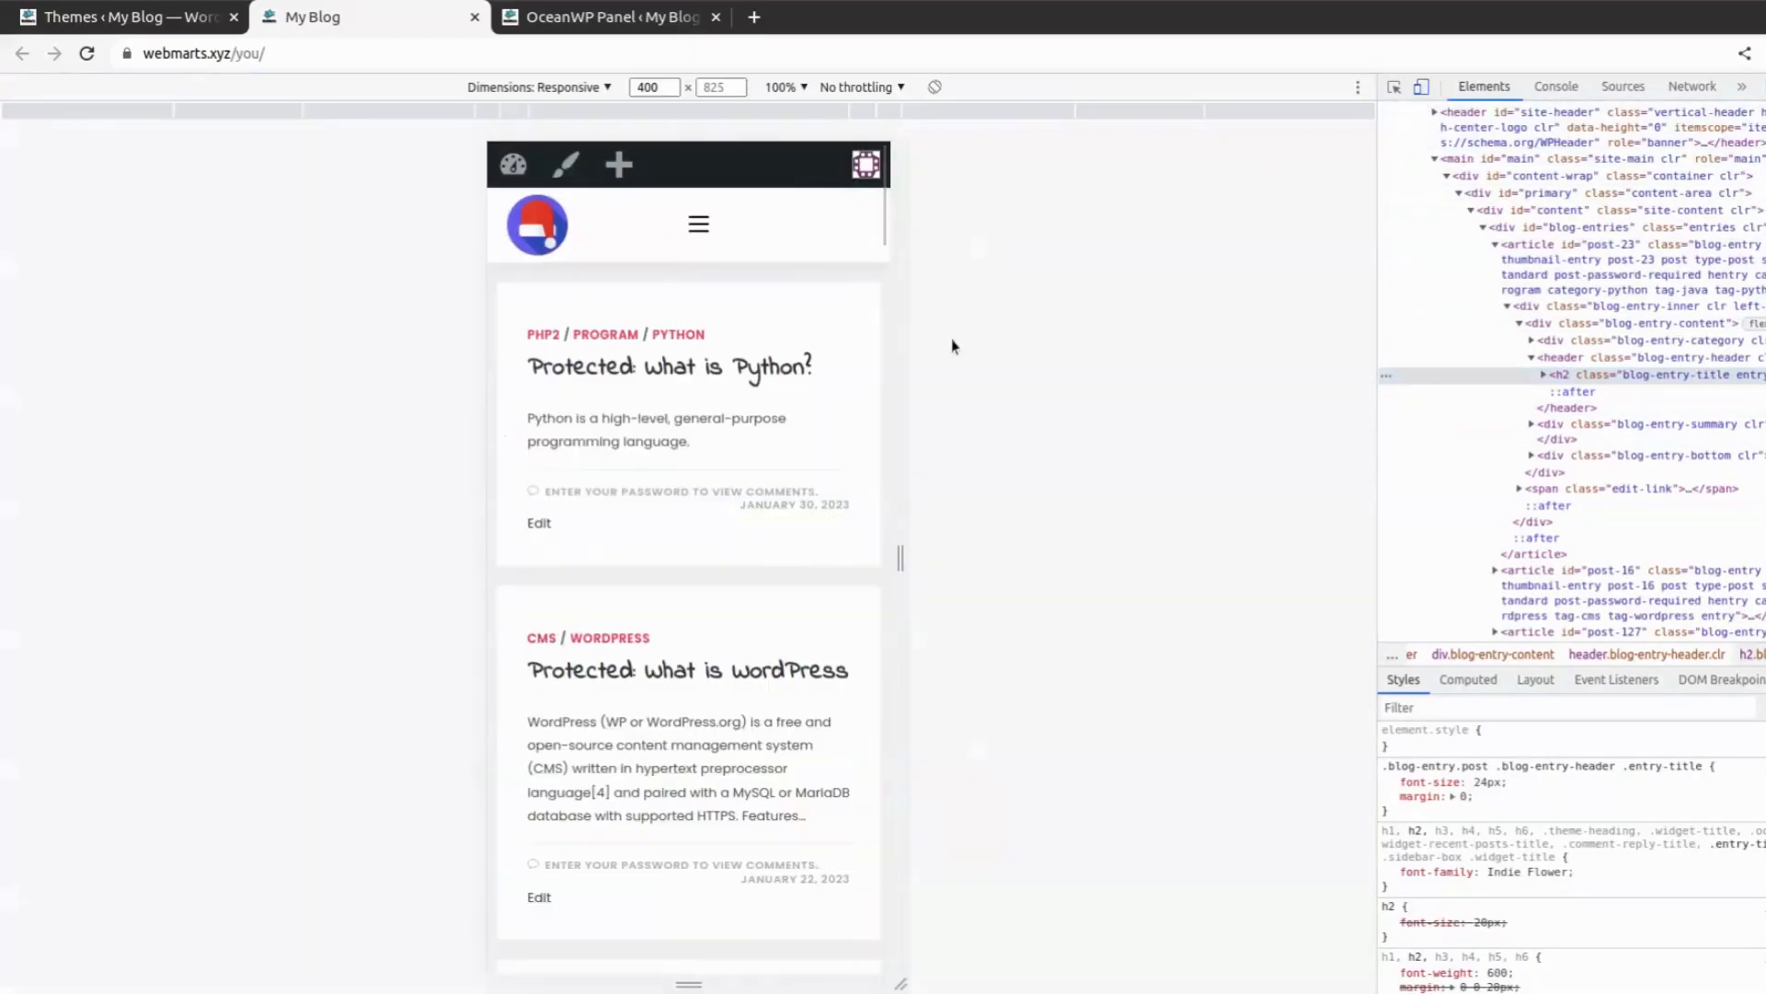
{"action": "scroll", "coordinate": [731, 578], "scroll_direction": "down", "scroll_amount": 15}
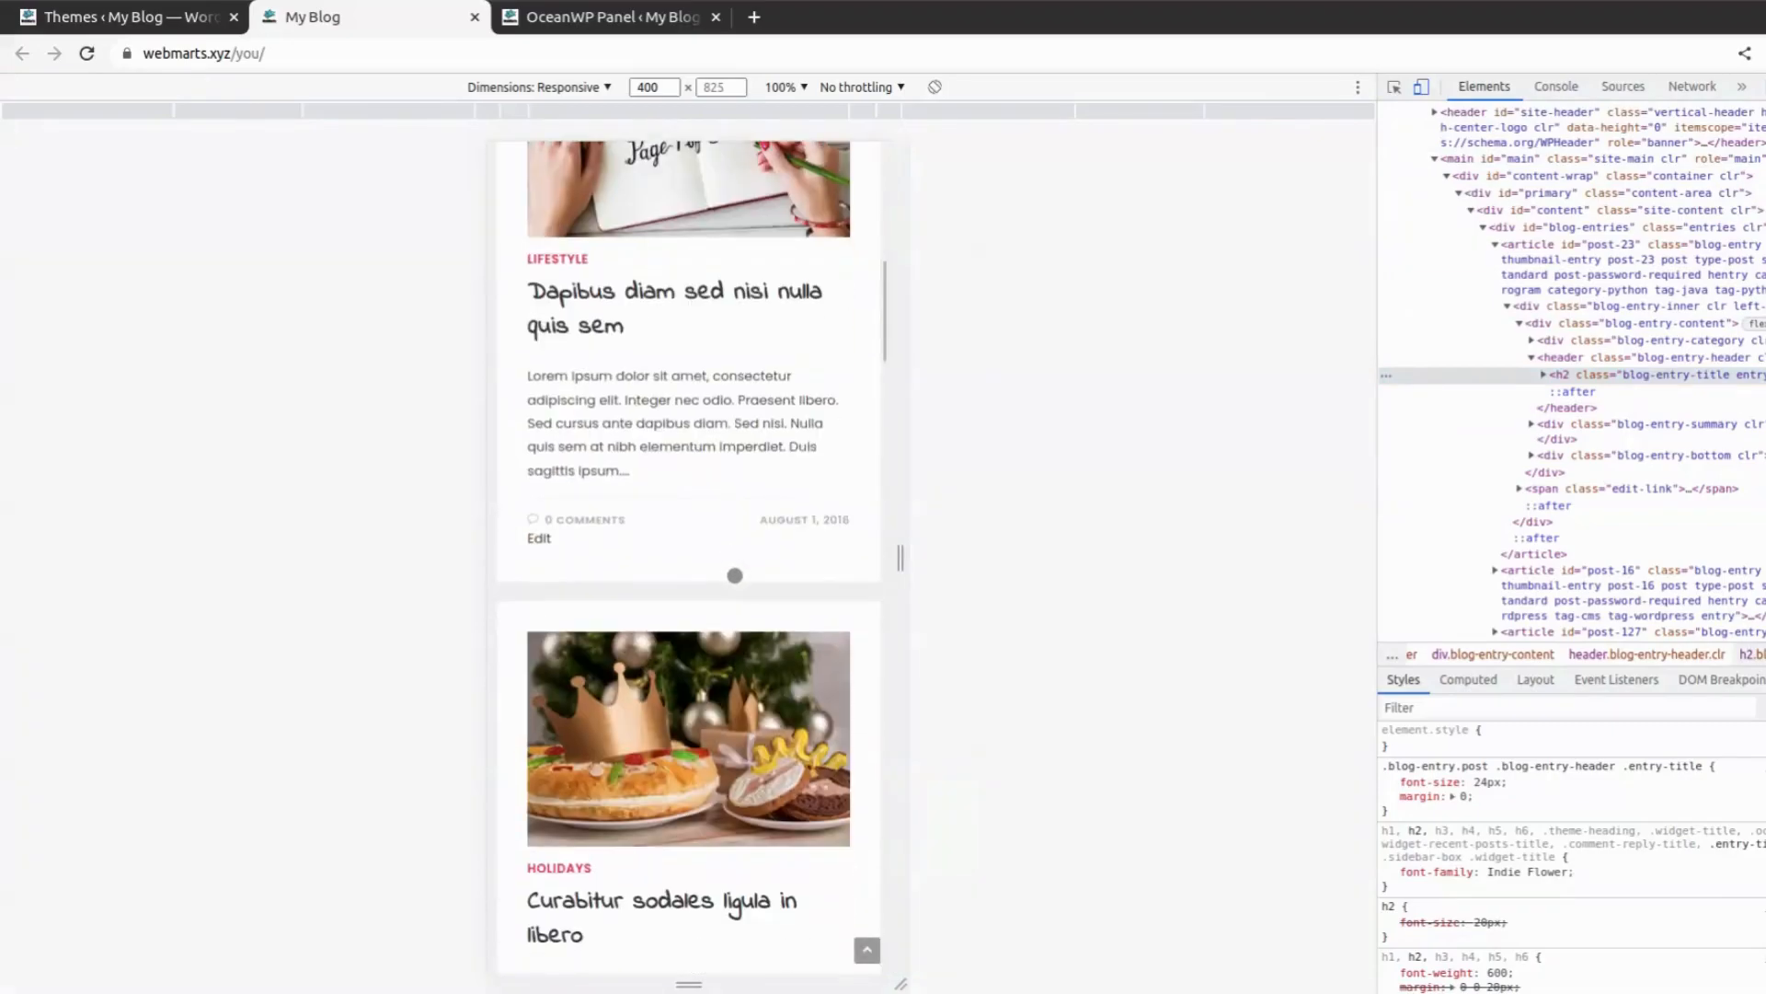
{"action": "scroll", "coordinate": [749, 556], "scroll_direction": "down", "scroll_amount": 20}
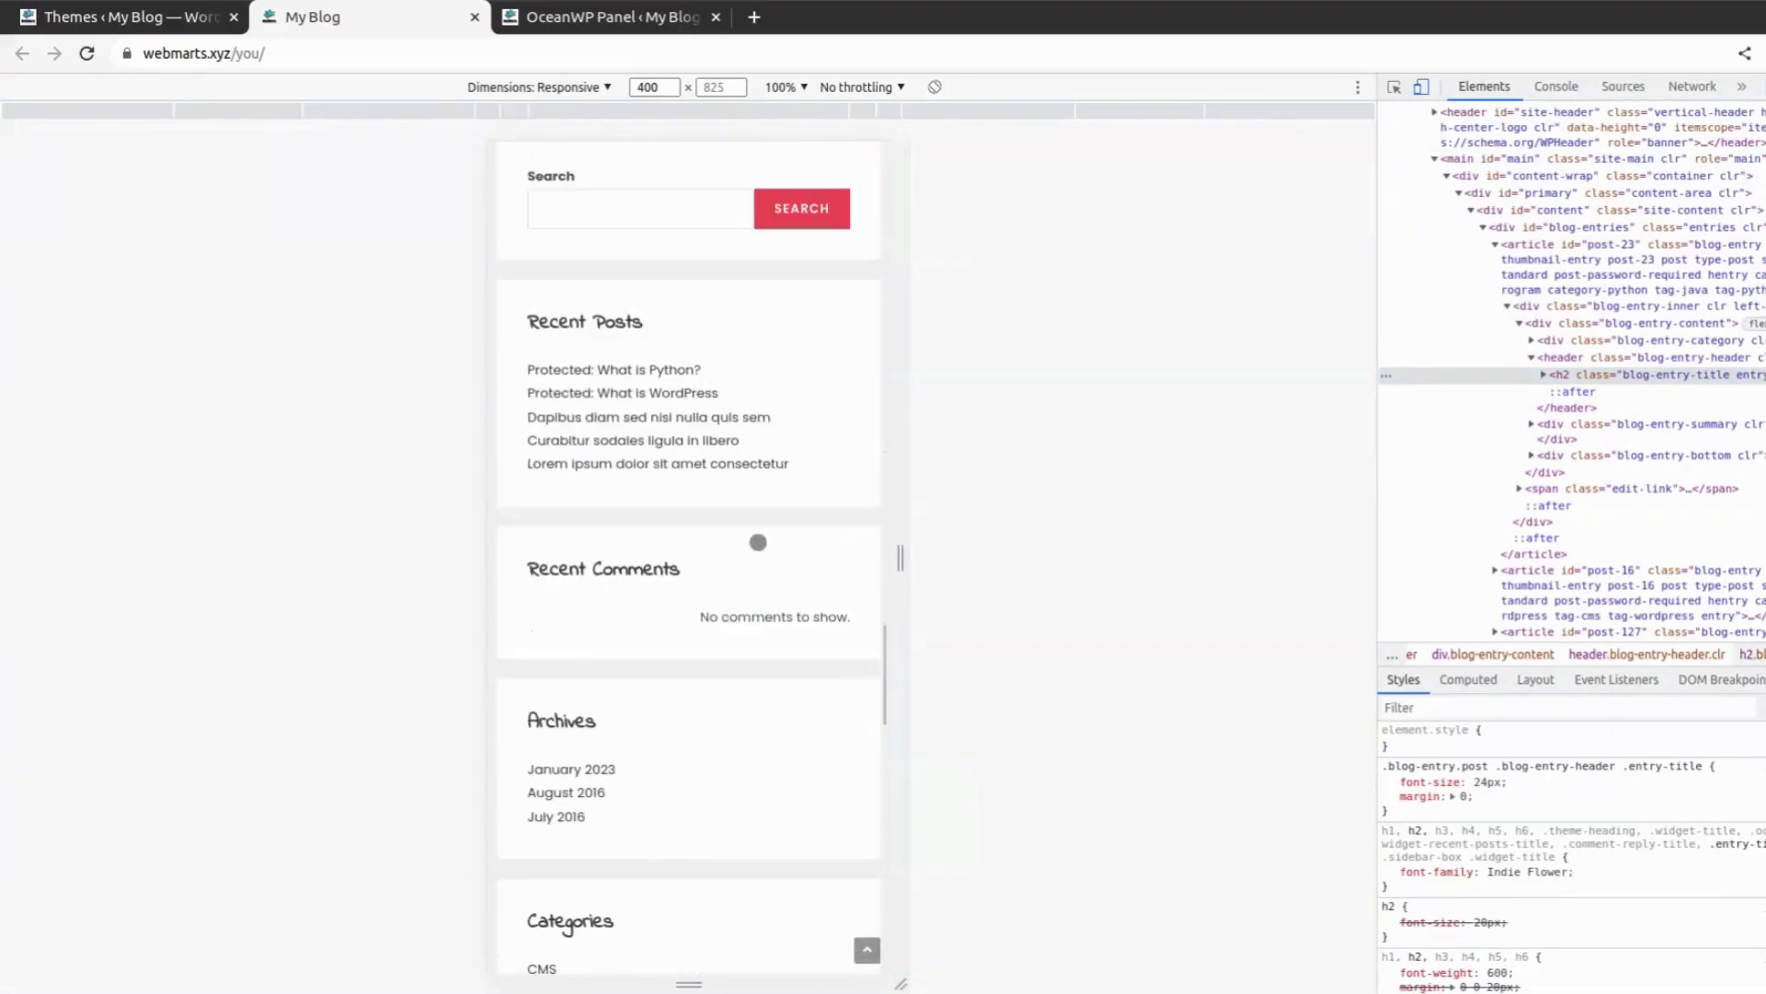
{"action": "scroll", "coordinate": [805, 609], "scroll_direction": "down", "scroll_amount": 10}
{"action": "scroll", "coordinate": [802, 604], "scroll_direction": "up", "scroll_amount": 20}
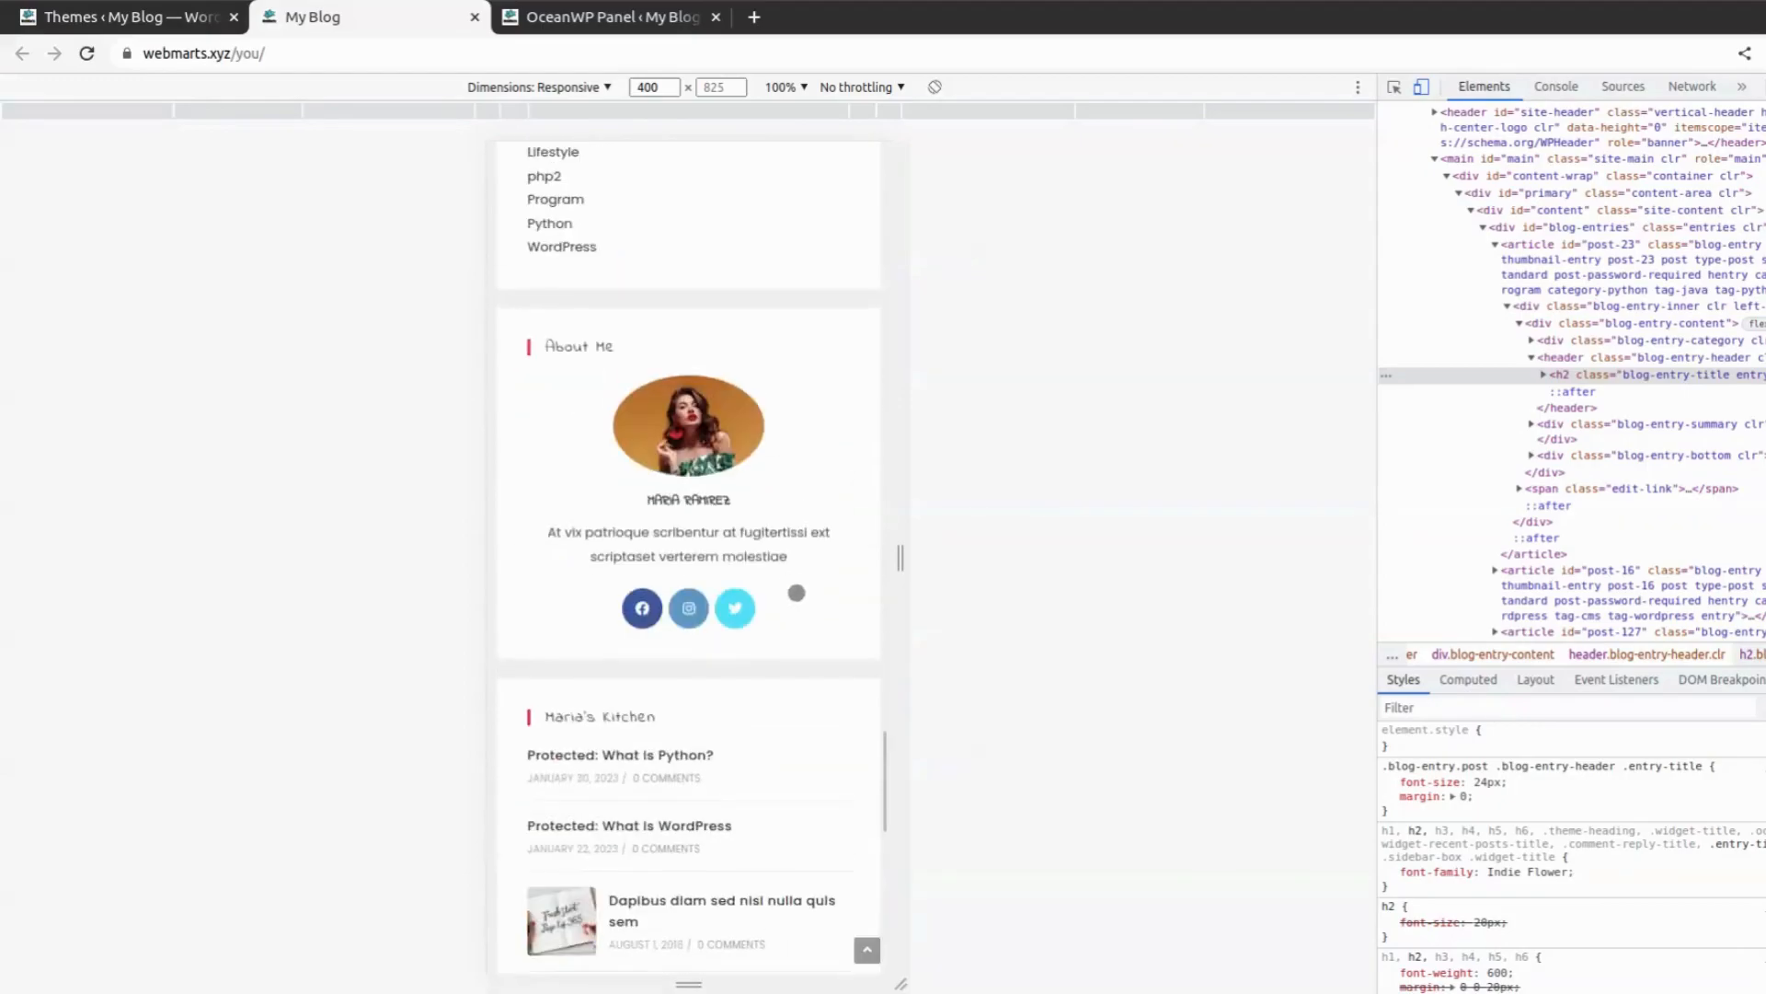
{"action": "scroll", "coordinate": [773, 585], "scroll_direction": "up", "scroll_amount": 10}
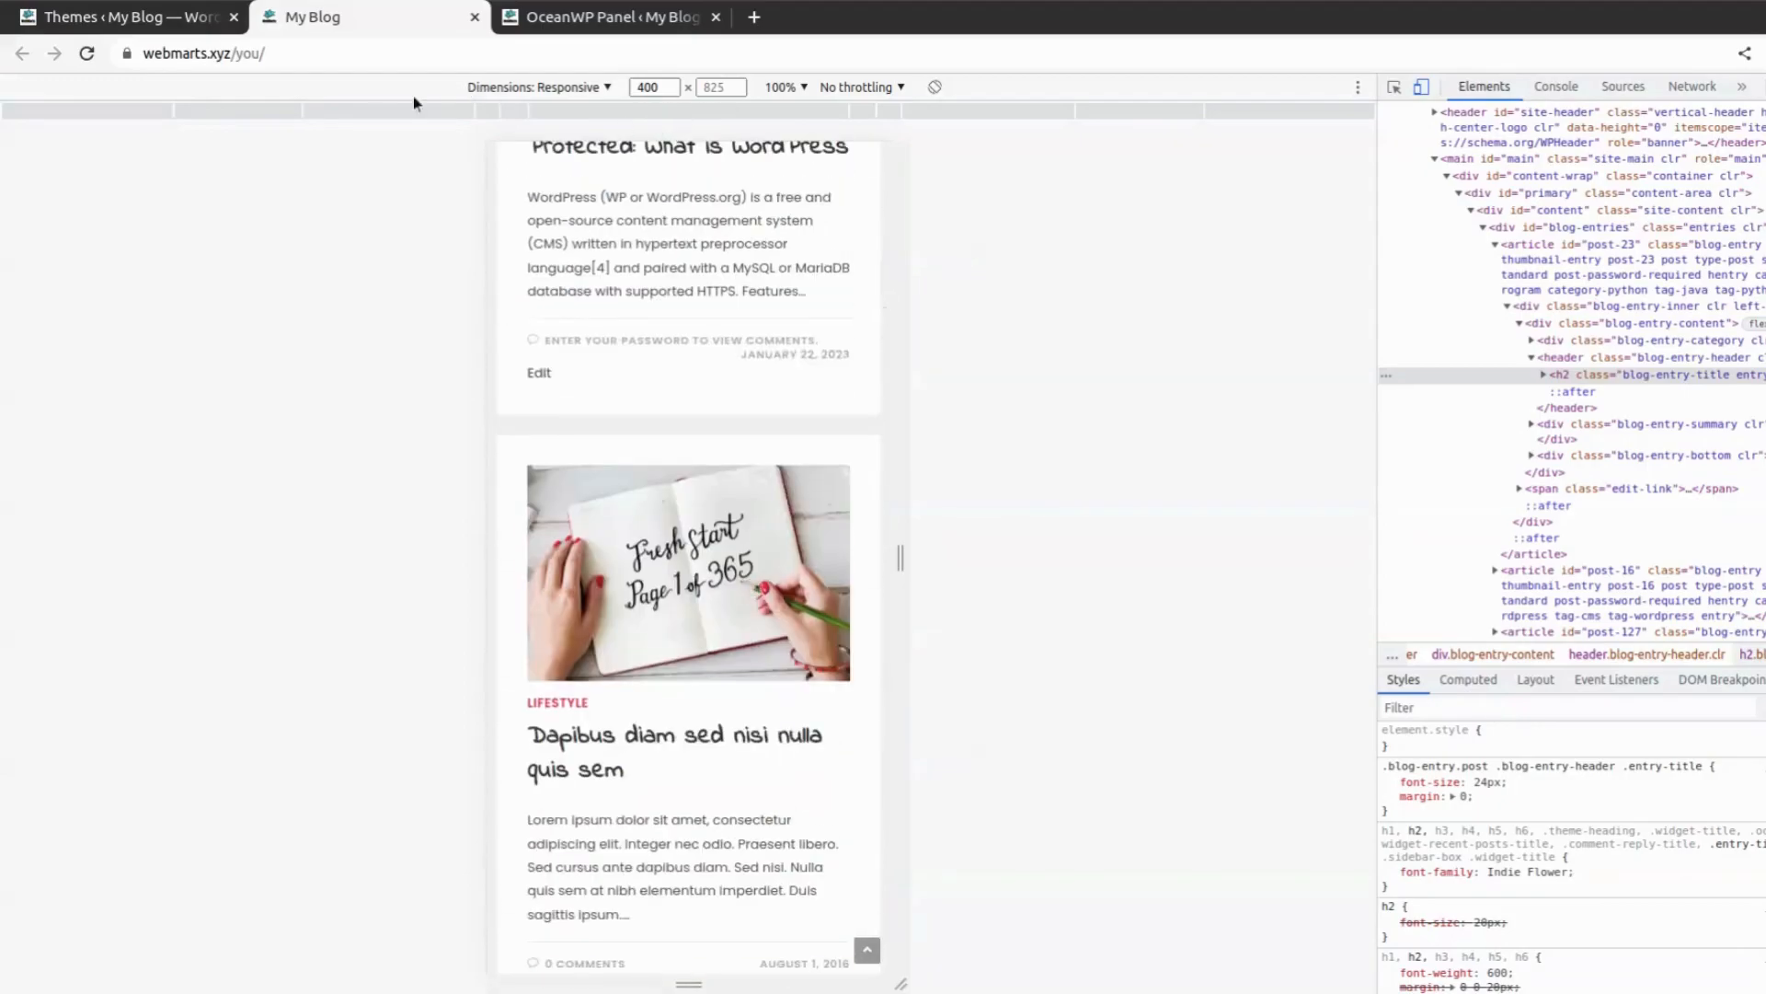
Step: Check the front page at the 768 px tablet width, and close the developer tools
{"action": "left_click", "coordinate": [378, 111]}
{"action": "scroll", "coordinate": [822, 606], "scroll_direction": "up", "scroll_amount": 5}
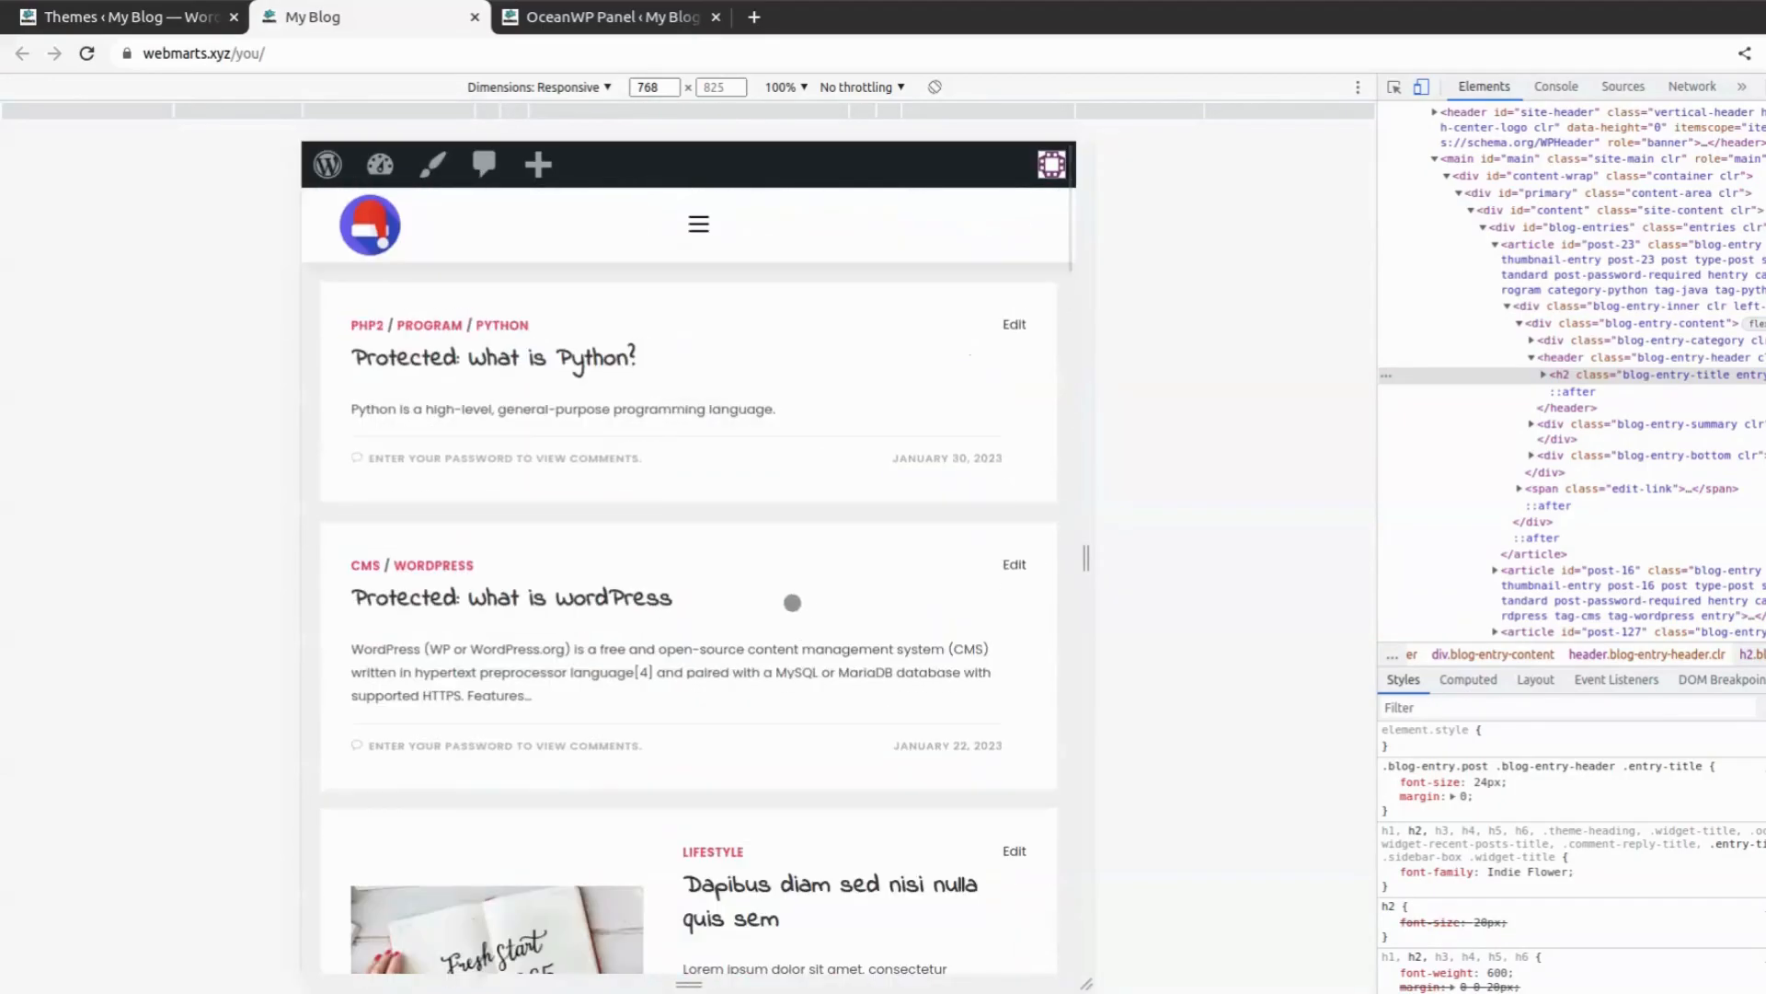
{"action": "key", "text": "ctrl+shift+i"}
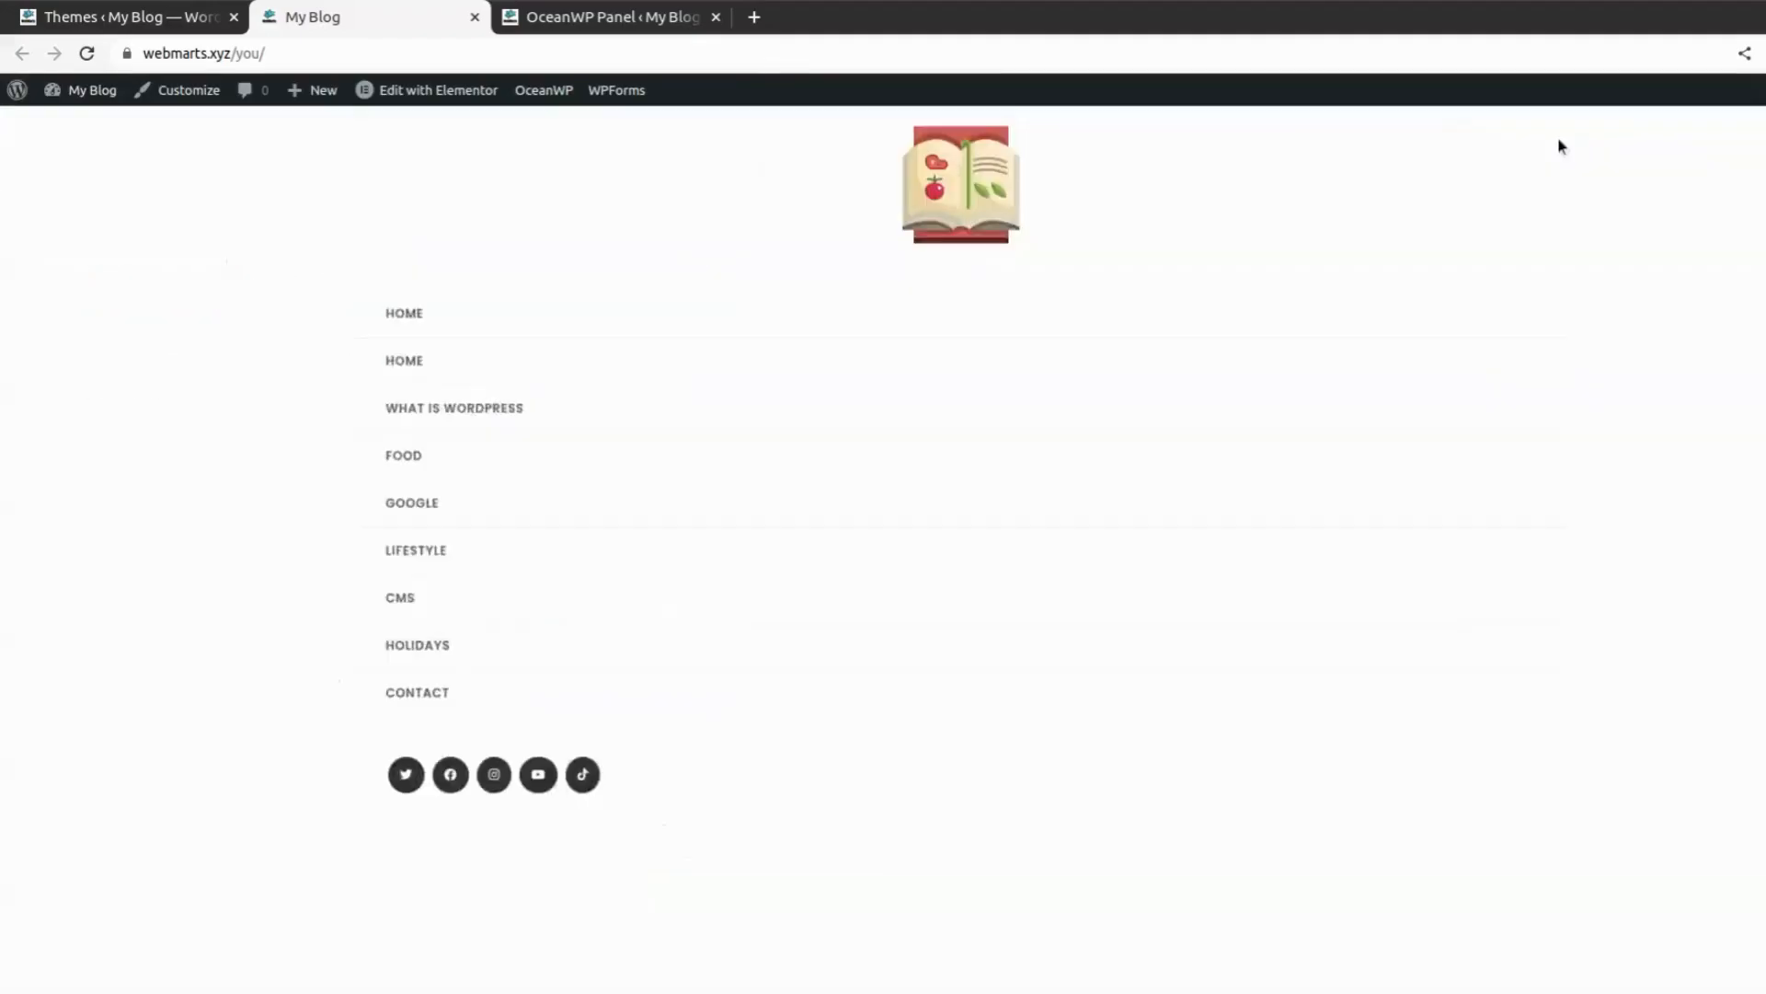
Step: Examine the posts and sidebar widgets on the blog's front page in the desktop layout
{"action": "scroll", "coordinate": [1035, 416], "scroll_direction": "down", "scroll_amount": 10}
{"action": "scroll", "coordinate": [1010, 390], "scroll_direction": "up", "scroll_amount": 10}
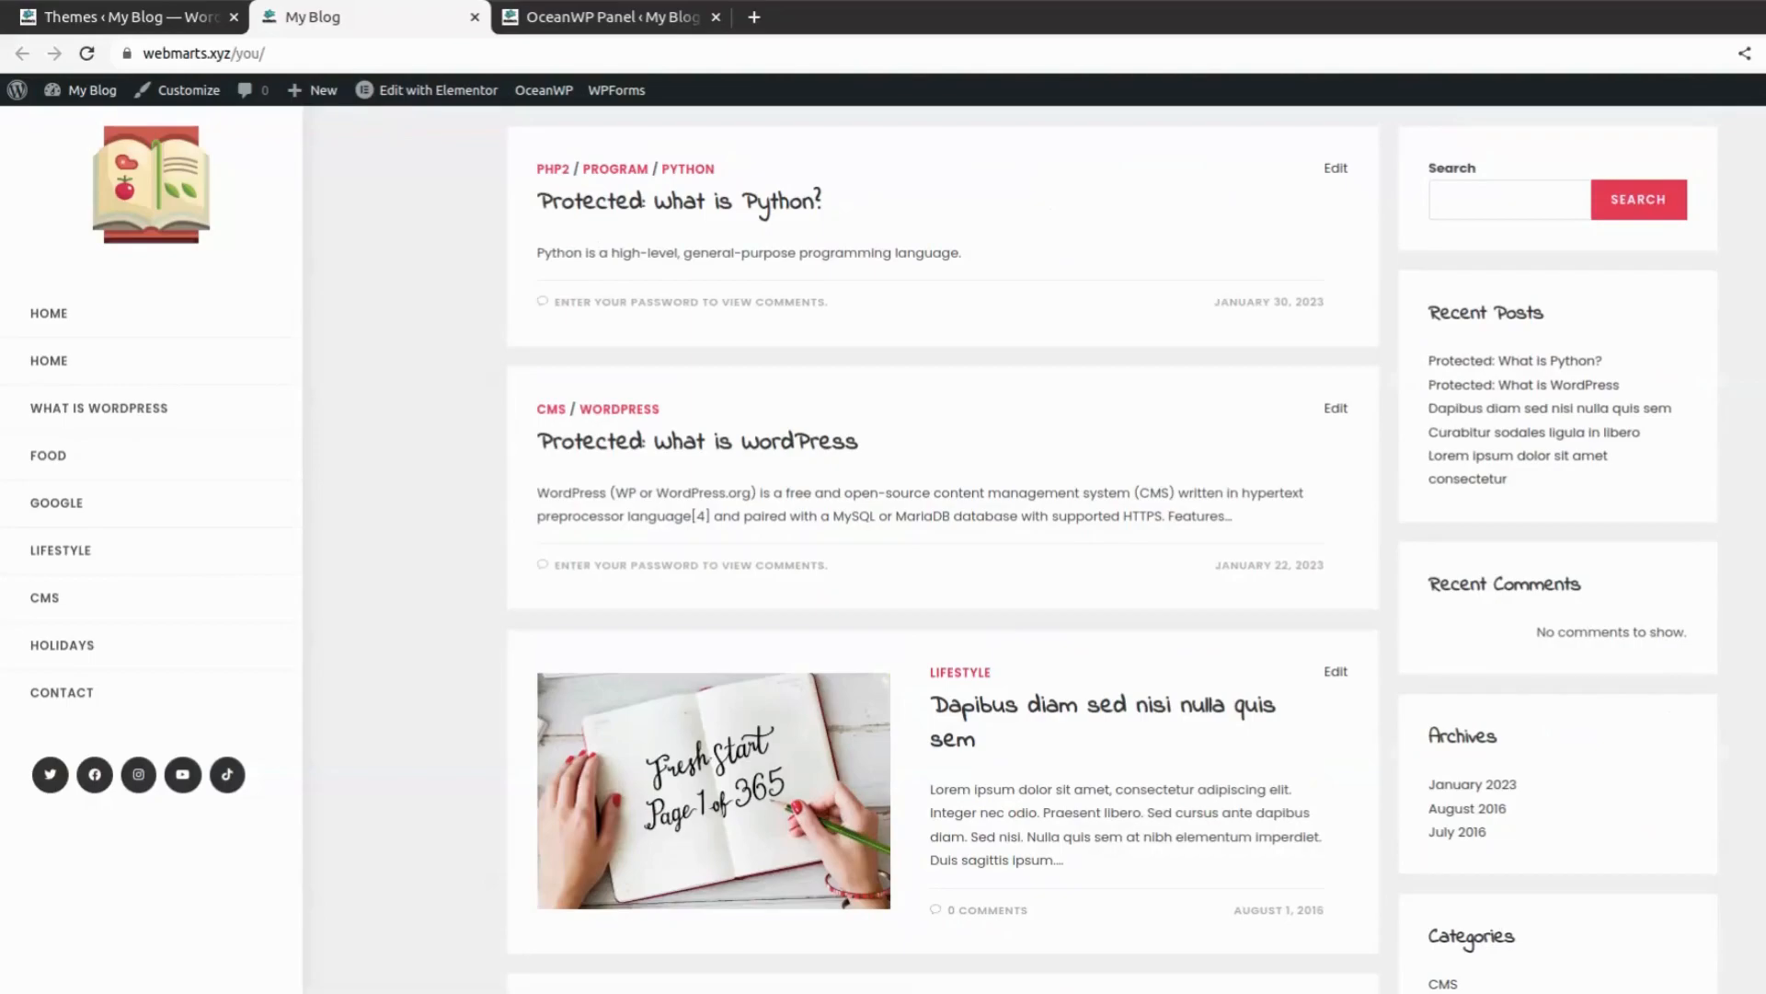
{"action": "scroll", "coordinate": [592, 547], "scroll_direction": "down", "scroll_amount": 5}
{"action": "scroll", "coordinate": [592, 547], "scroll_direction": "up", "scroll_amount": 5}
{"action": "scroll", "coordinate": [792, 334], "scroll_direction": "down", "scroll_amount": 5}
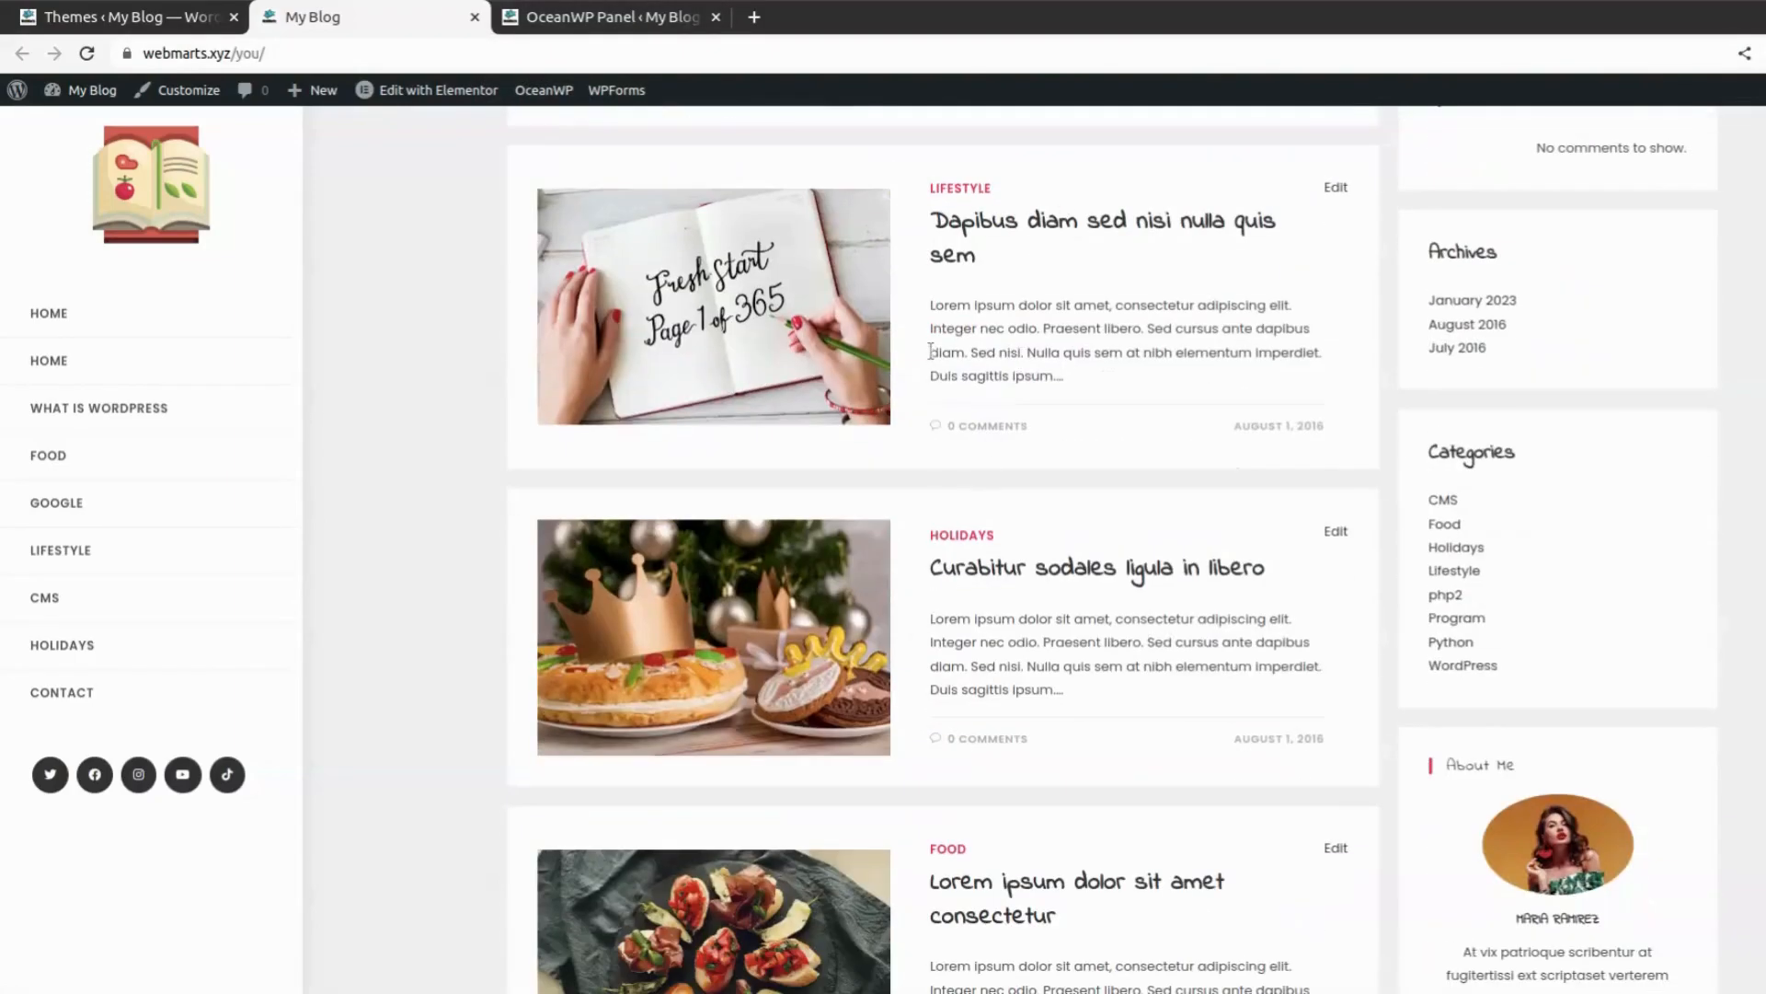
{"action": "scroll", "coordinate": [930, 352], "scroll_direction": "up", "scroll_amount": 5}
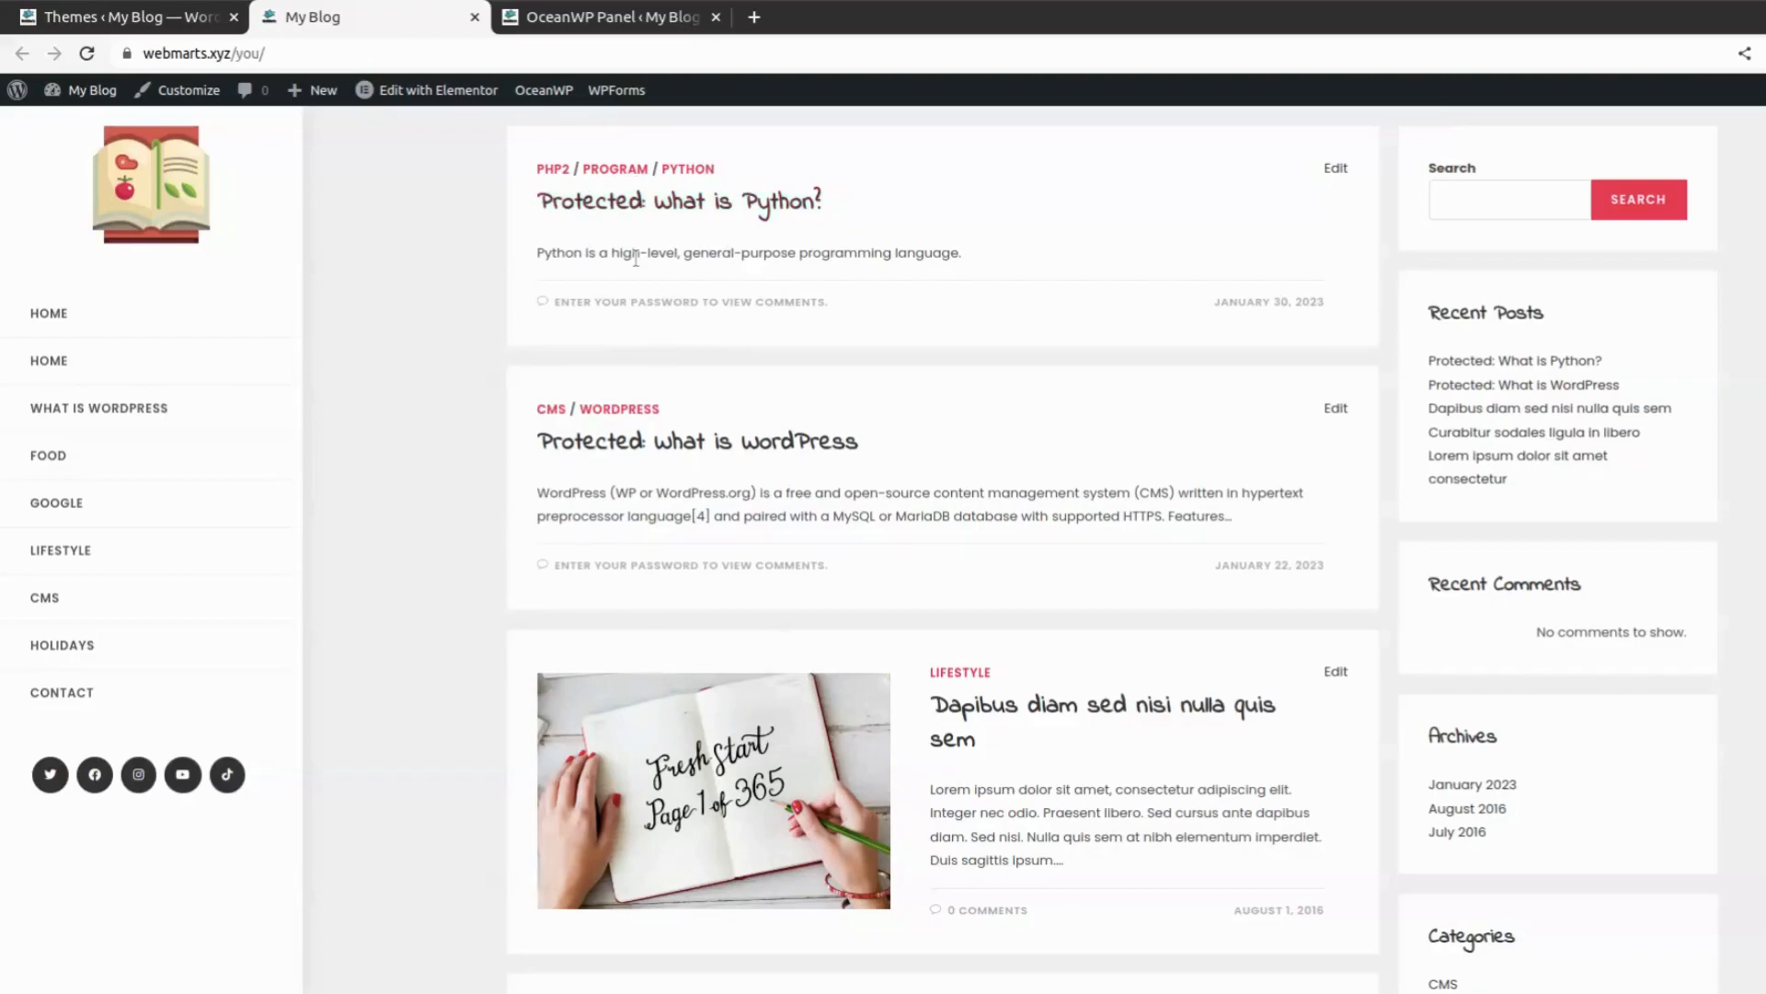
{"action": "scroll", "coordinate": [754, 626], "scroll_direction": "down", "scroll_amount": 5}
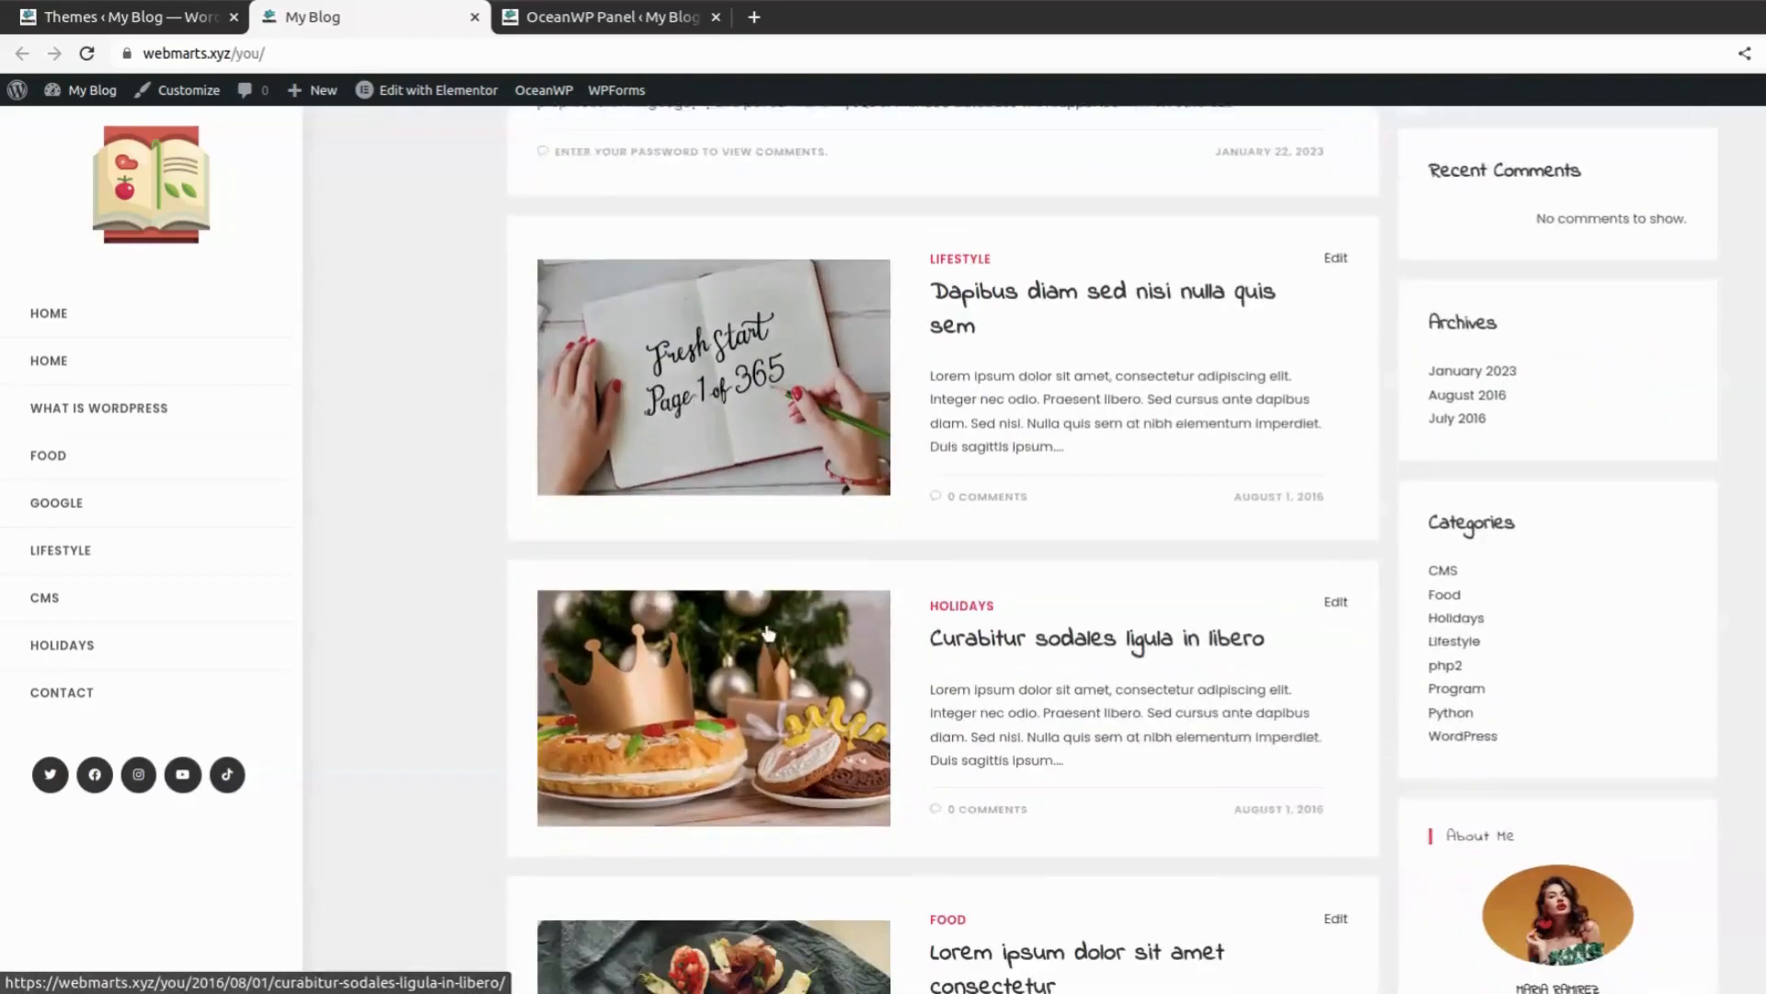
{"action": "scroll", "coordinate": [768, 633], "scroll_direction": "down", "scroll_amount": 1}
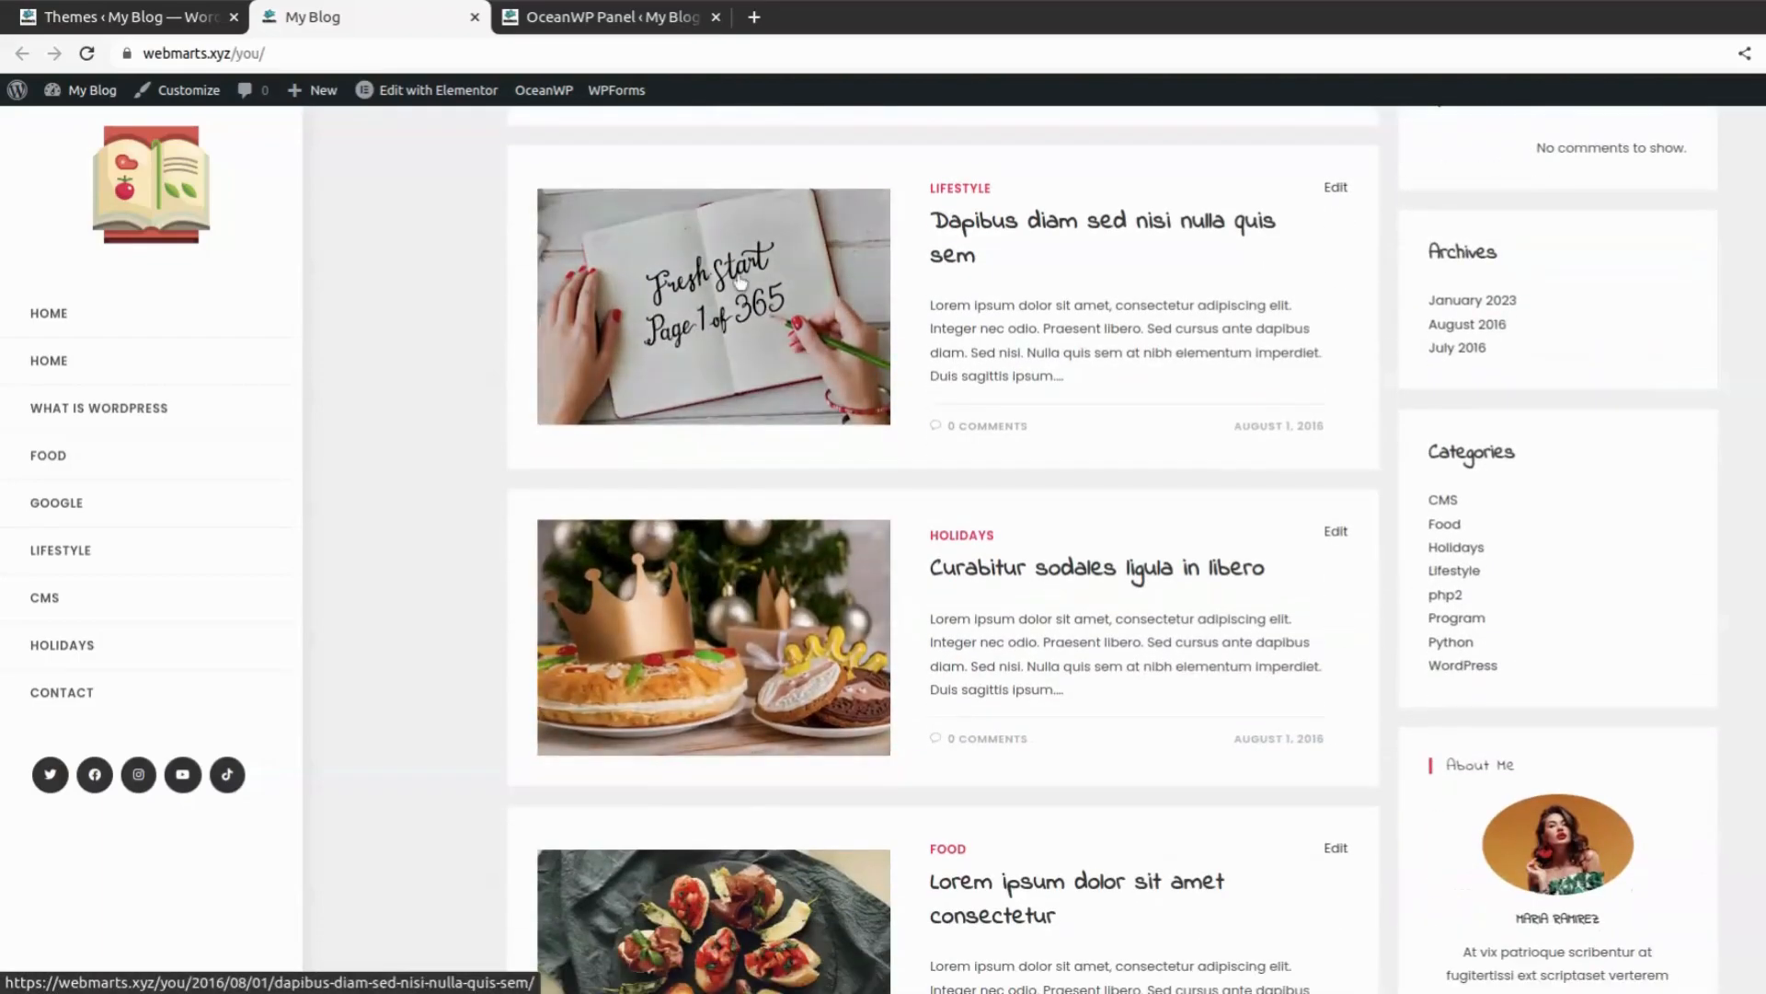
Step: Open the post "Dapibus diam sed nisi nulla quis sem" and review its content and social sharing buttons
{"action": "left_click", "coordinate": [1045, 223]}
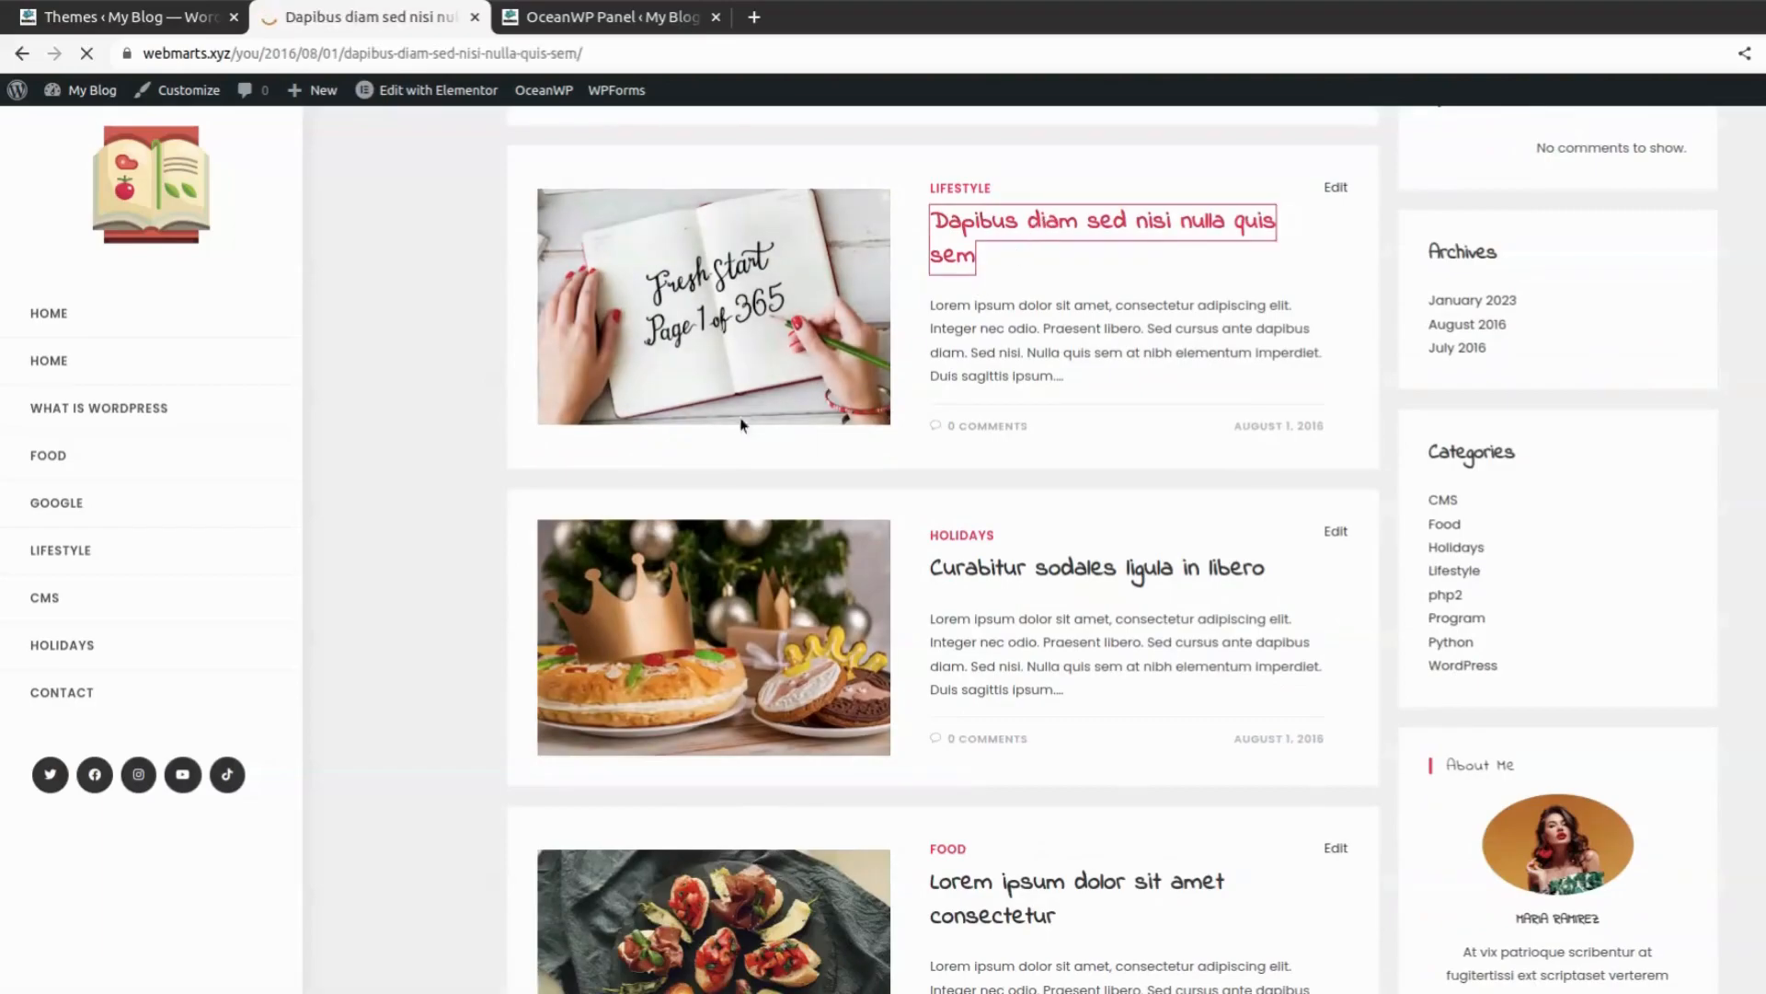
{"action": "scroll", "coordinate": [835, 494], "scroll_direction": "down", "scroll_amount": 12}
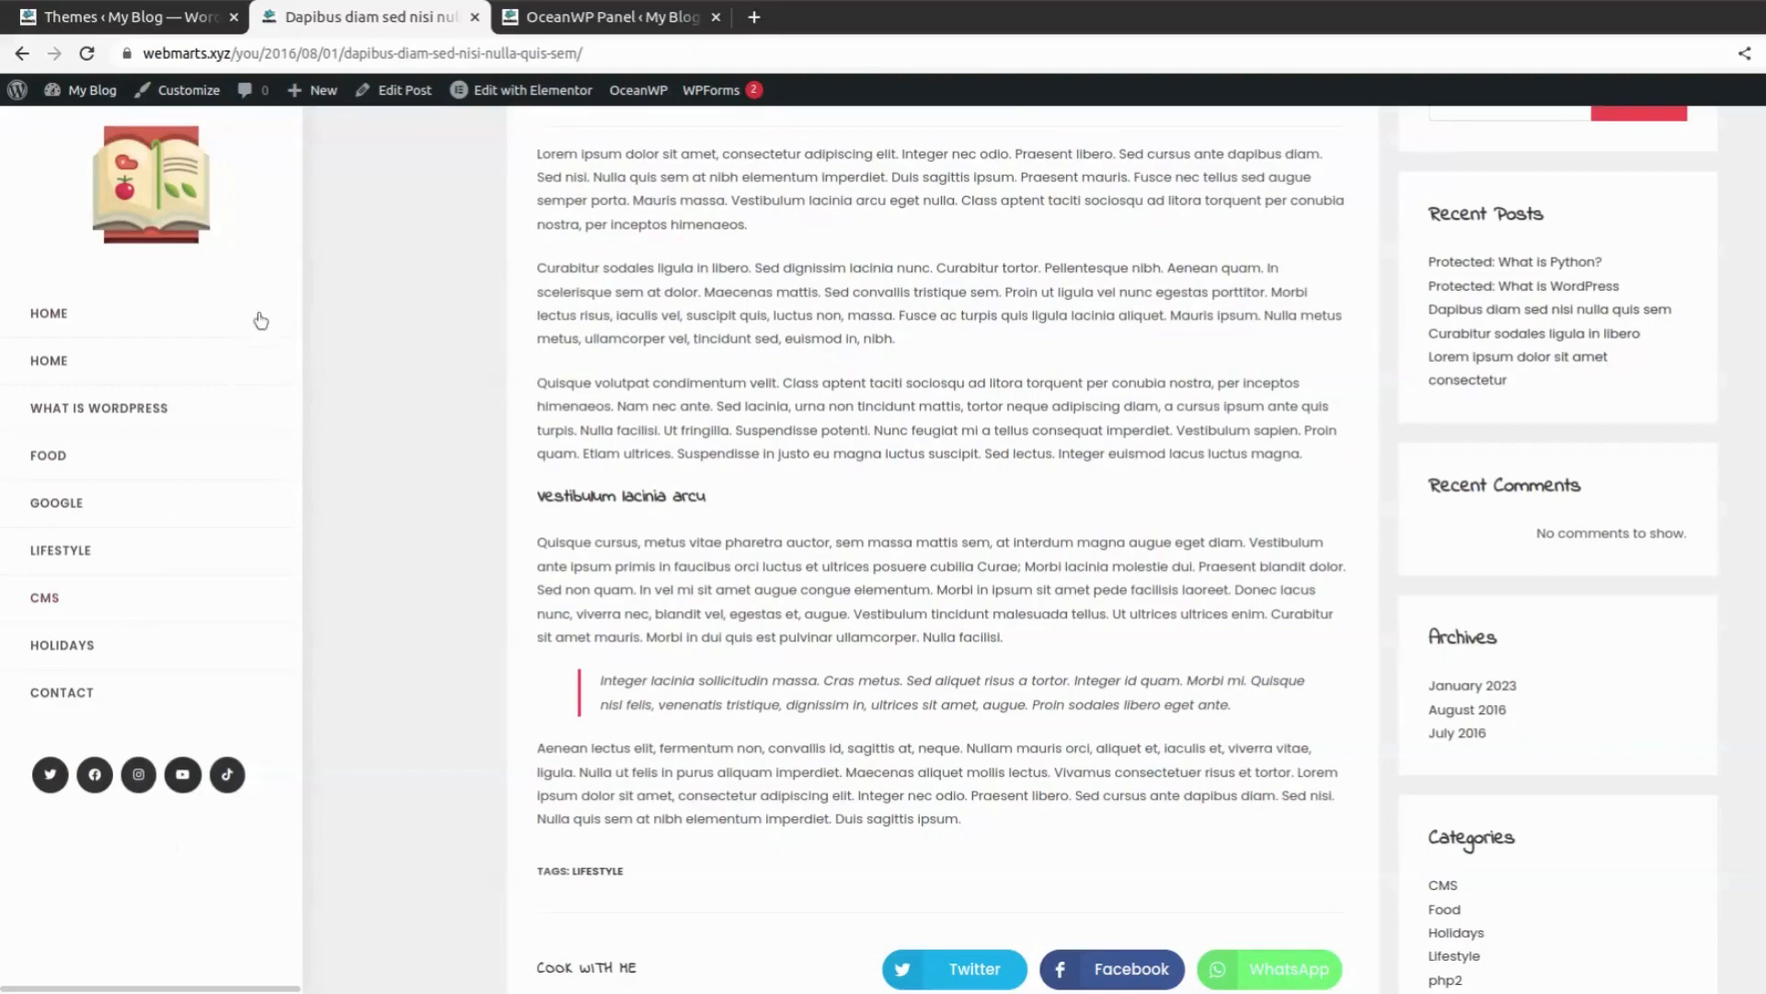
{"action": "scroll", "coordinate": [789, 534], "scroll_direction": "up", "scroll_amount": 5}
{"action": "scroll", "coordinate": [791, 533], "scroll_direction": "down", "scroll_amount": 10}
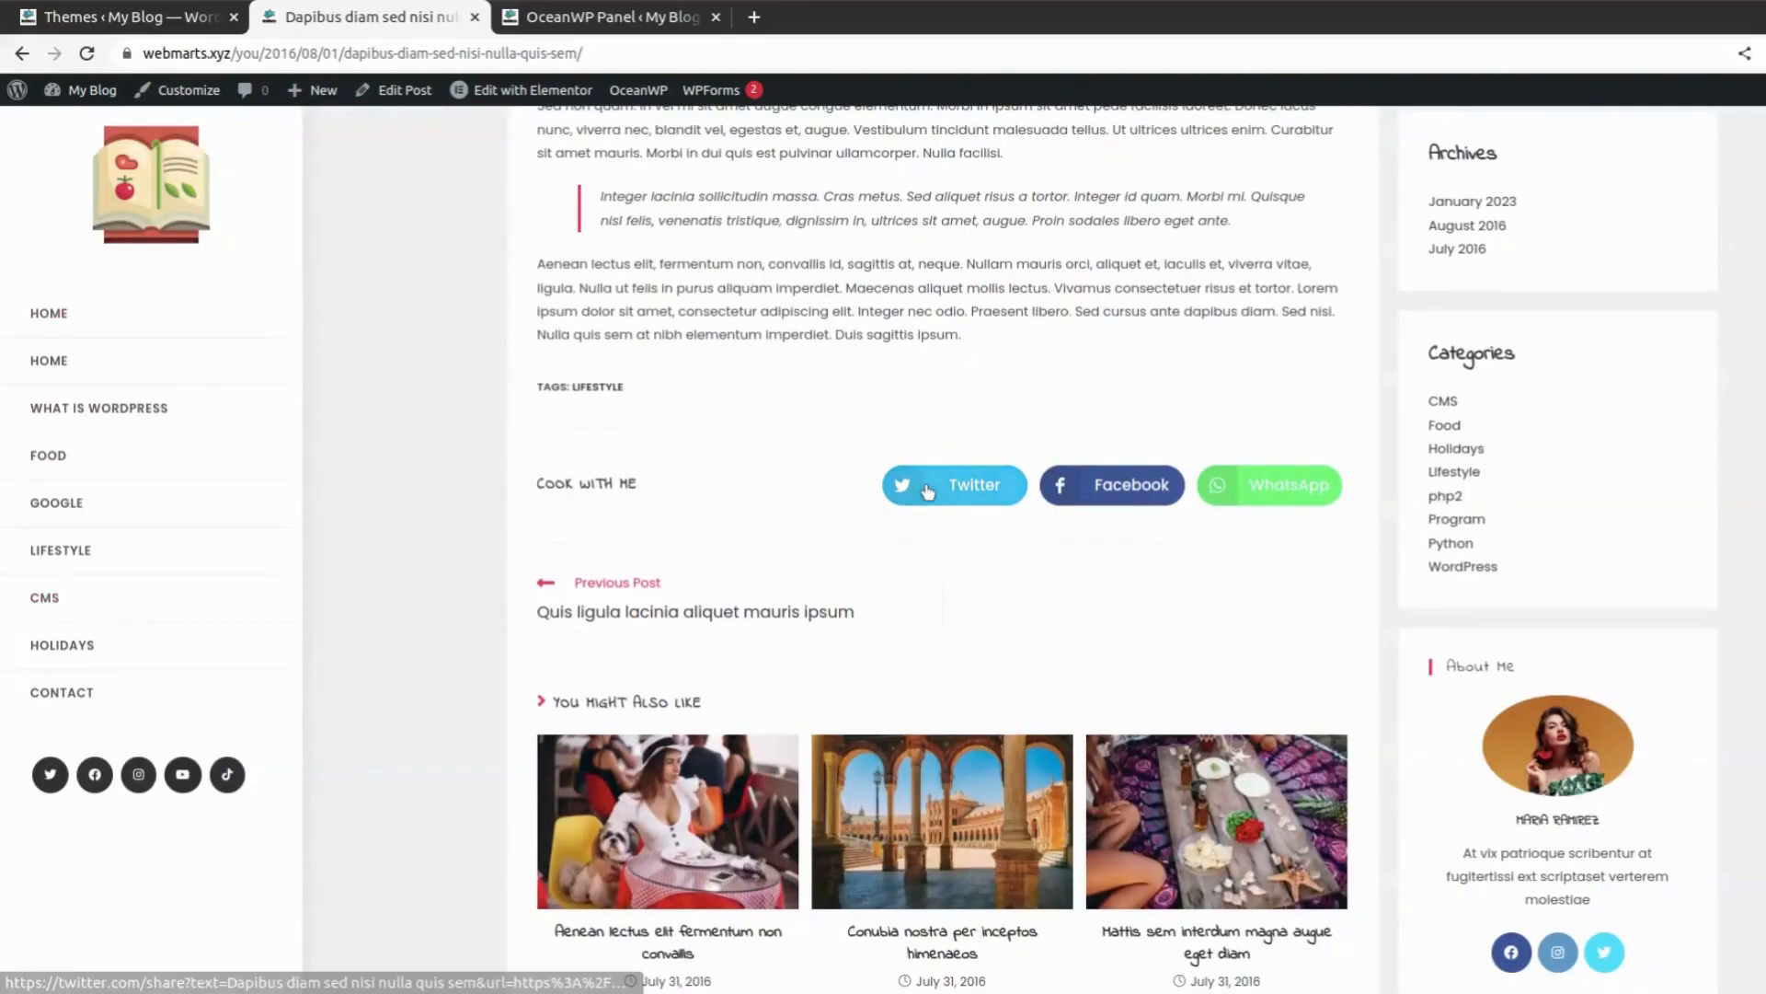
{"action": "left_click", "coordinate": [1262, 485]}
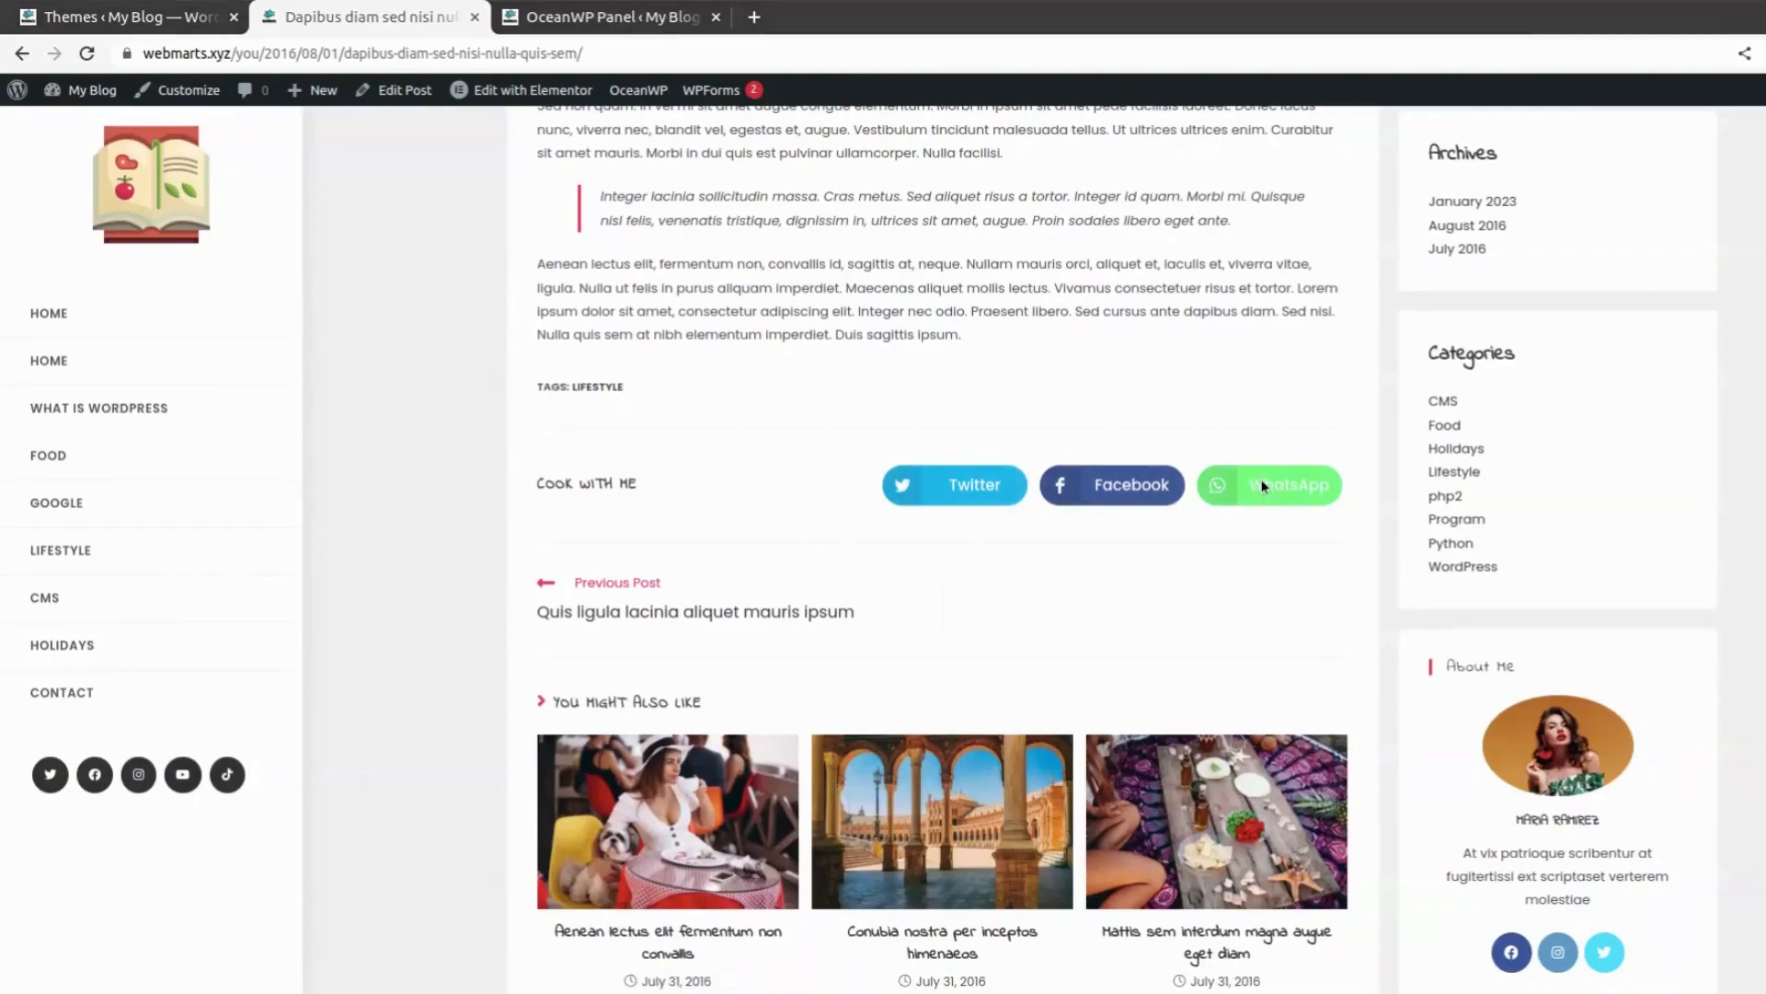
{"action": "left_click", "coordinate": [1109, 494]}
Step: Look through the post's related posts, comment form and the remaining sidebar widgets
{"action": "scroll", "coordinate": [804, 692], "scroll_direction": "down", "scroll_amount": 3}
{"action": "scroll", "coordinate": [806, 699], "scroll_direction": "down", "scroll_amount": 5}
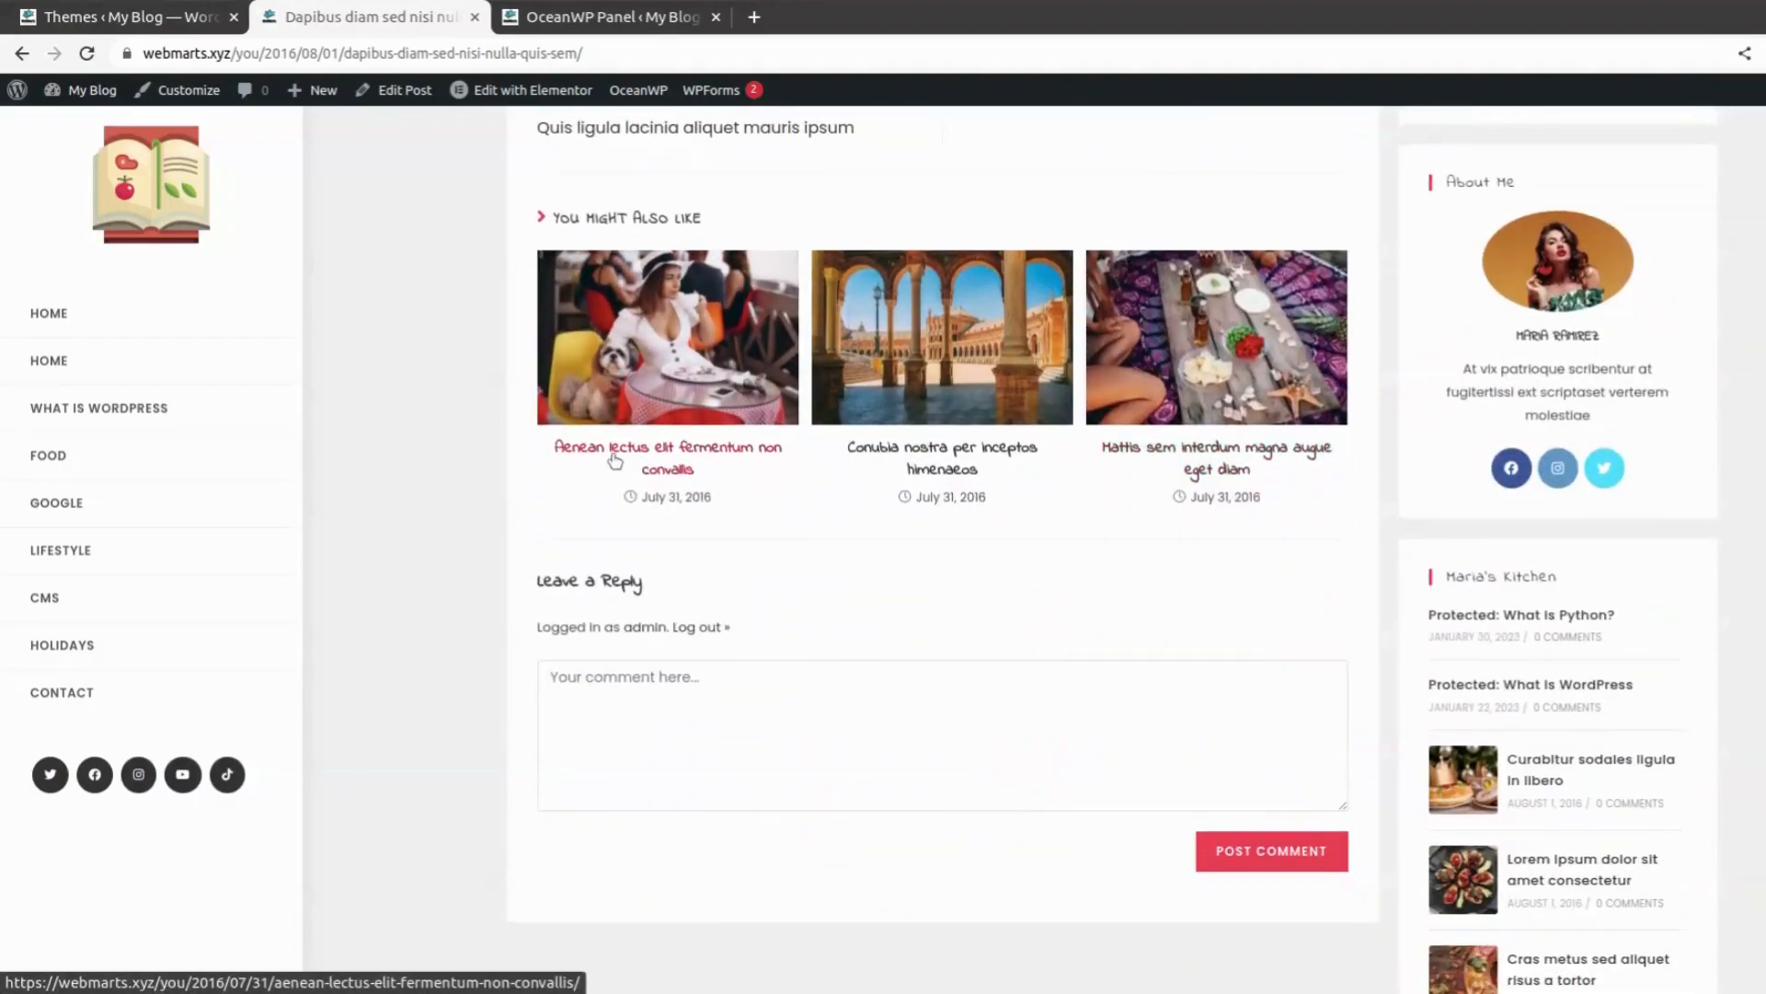
{"action": "scroll", "coordinate": [863, 686], "scroll_direction": "down", "scroll_amount": 3}
{"action": "scroll", "coordinate": [863, 686], "scroll_direction": "down", "scroll_amount": 5}
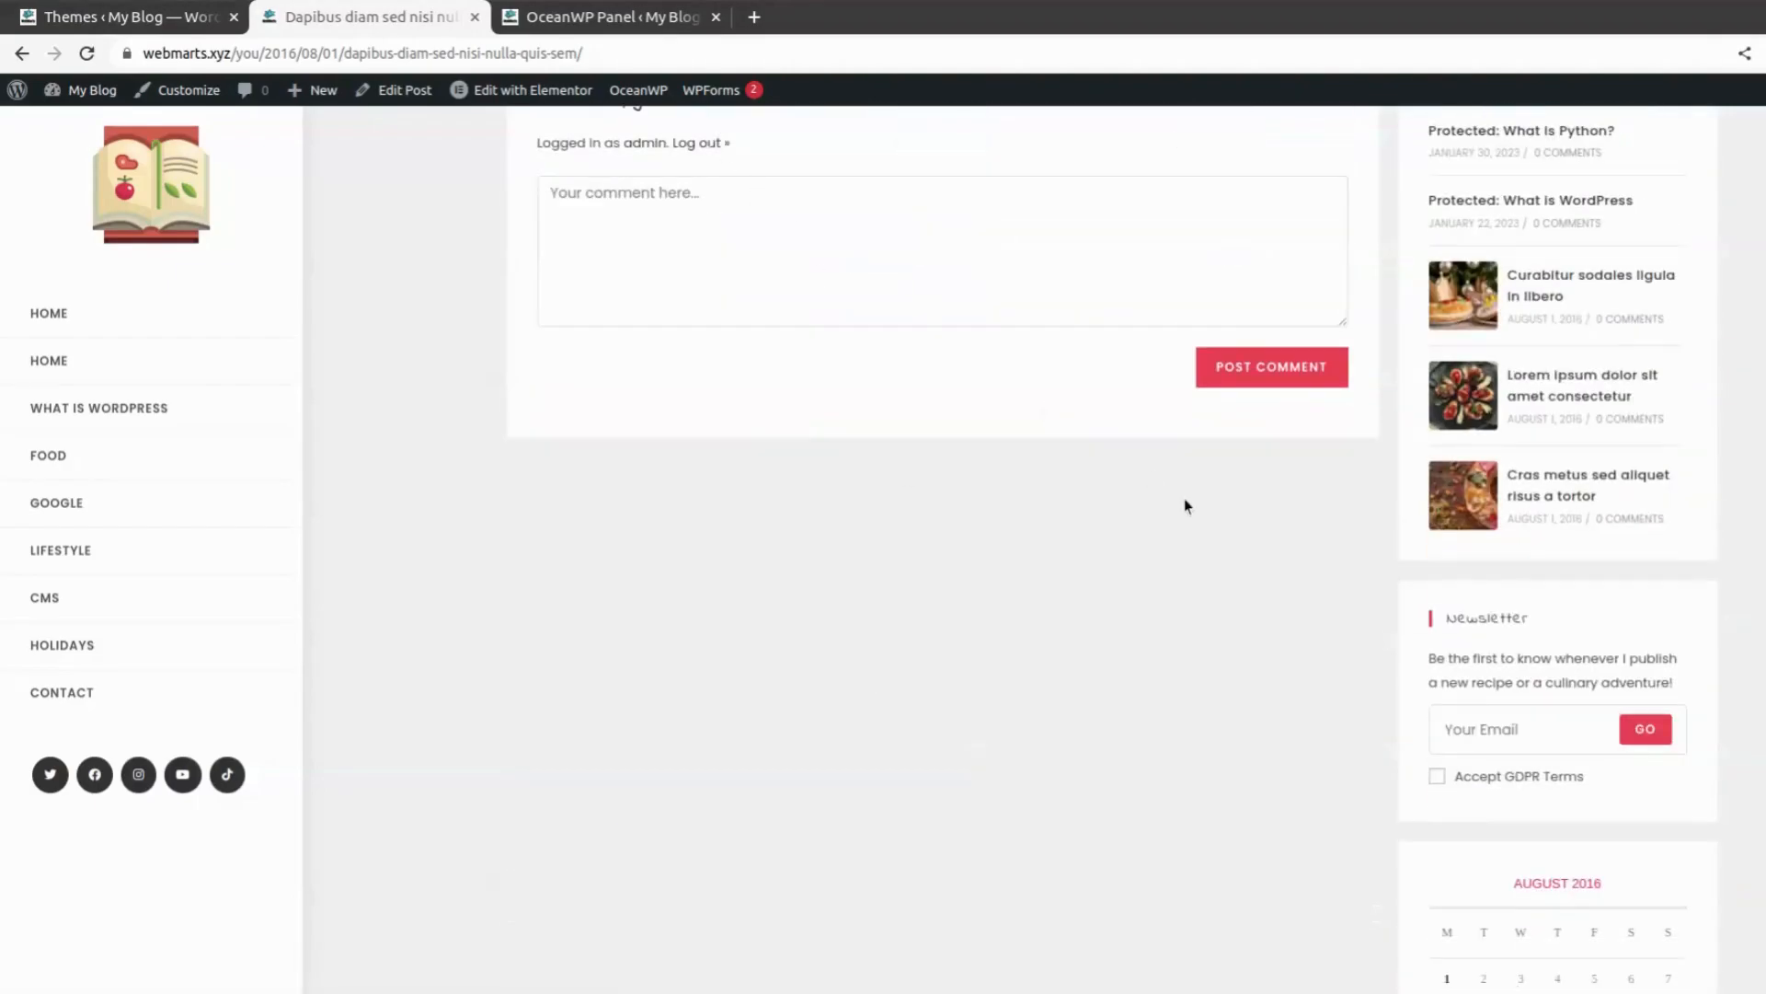
Step: Review the open post's title and its metadata line: update date, category, tag, comments and reading time
{"action": "scroll", "coordinate": [1185, 497], "scroll_direction": "down", "scroll_amount": 5}
{"action": "scroll", "coordinate": [1196, 512], "scroll_direction": "up", "scroll_amount": 20}
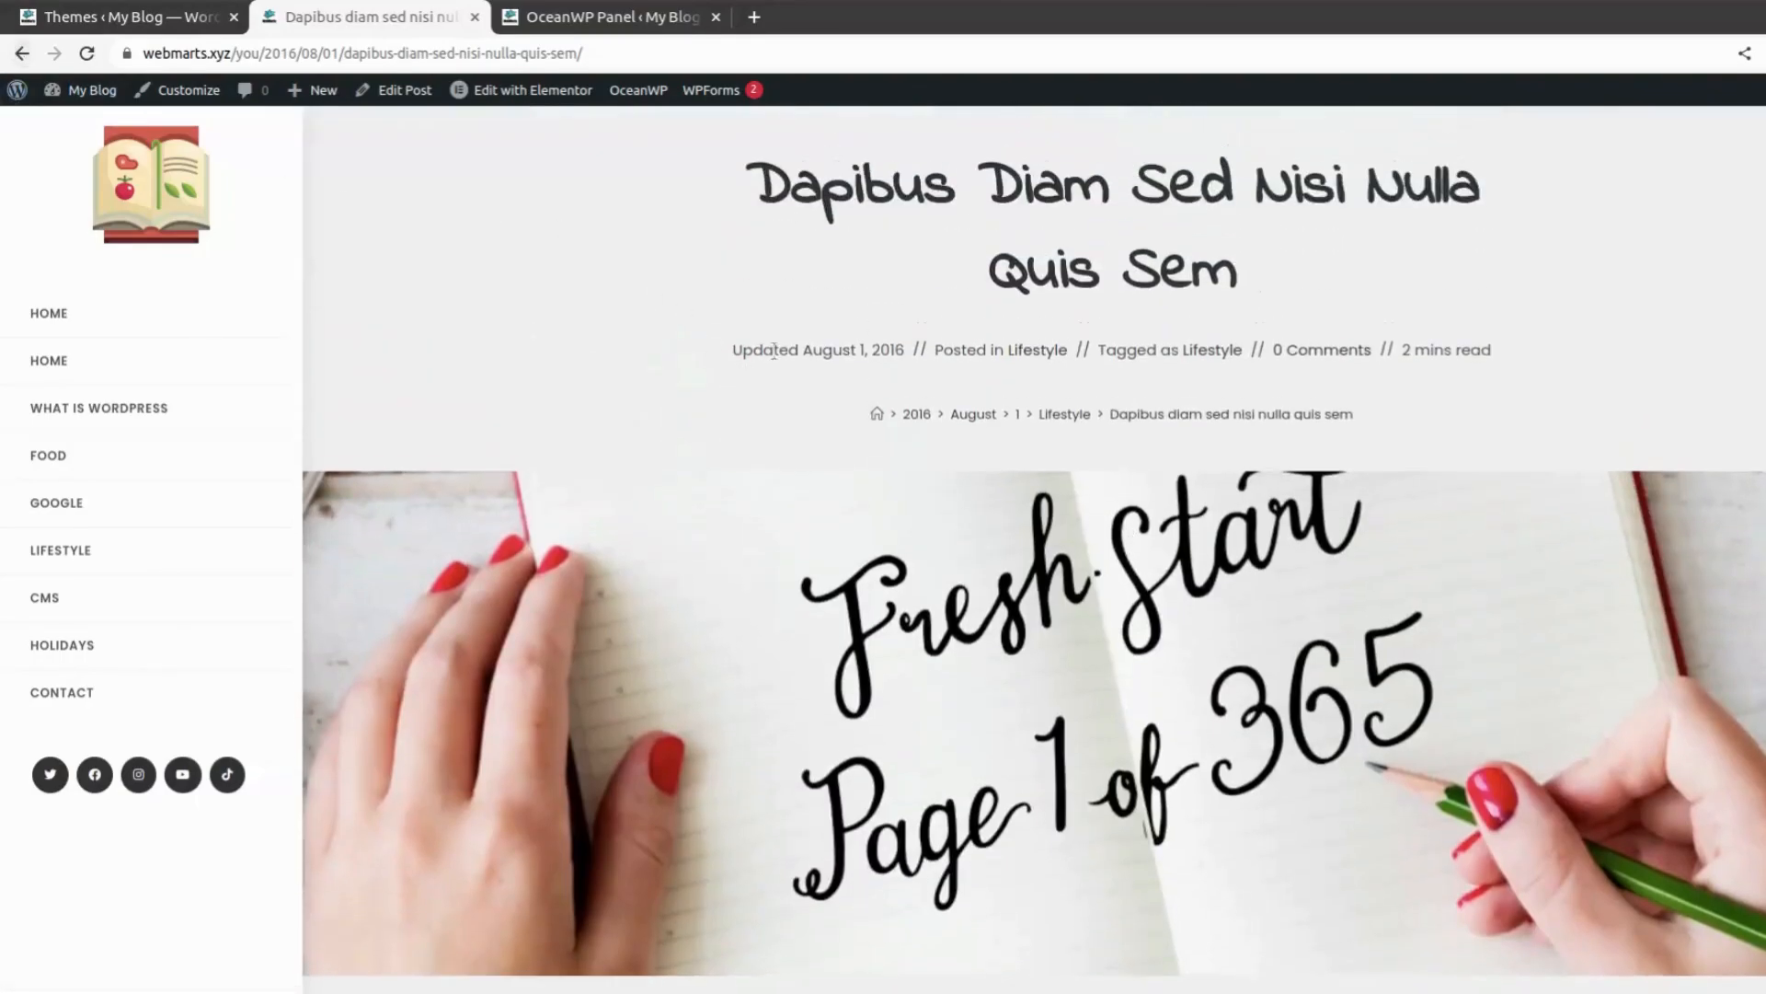
{"action": "left_click_drag", "start_coordinate": [727, 184], "coordinate": [1293, 276]}
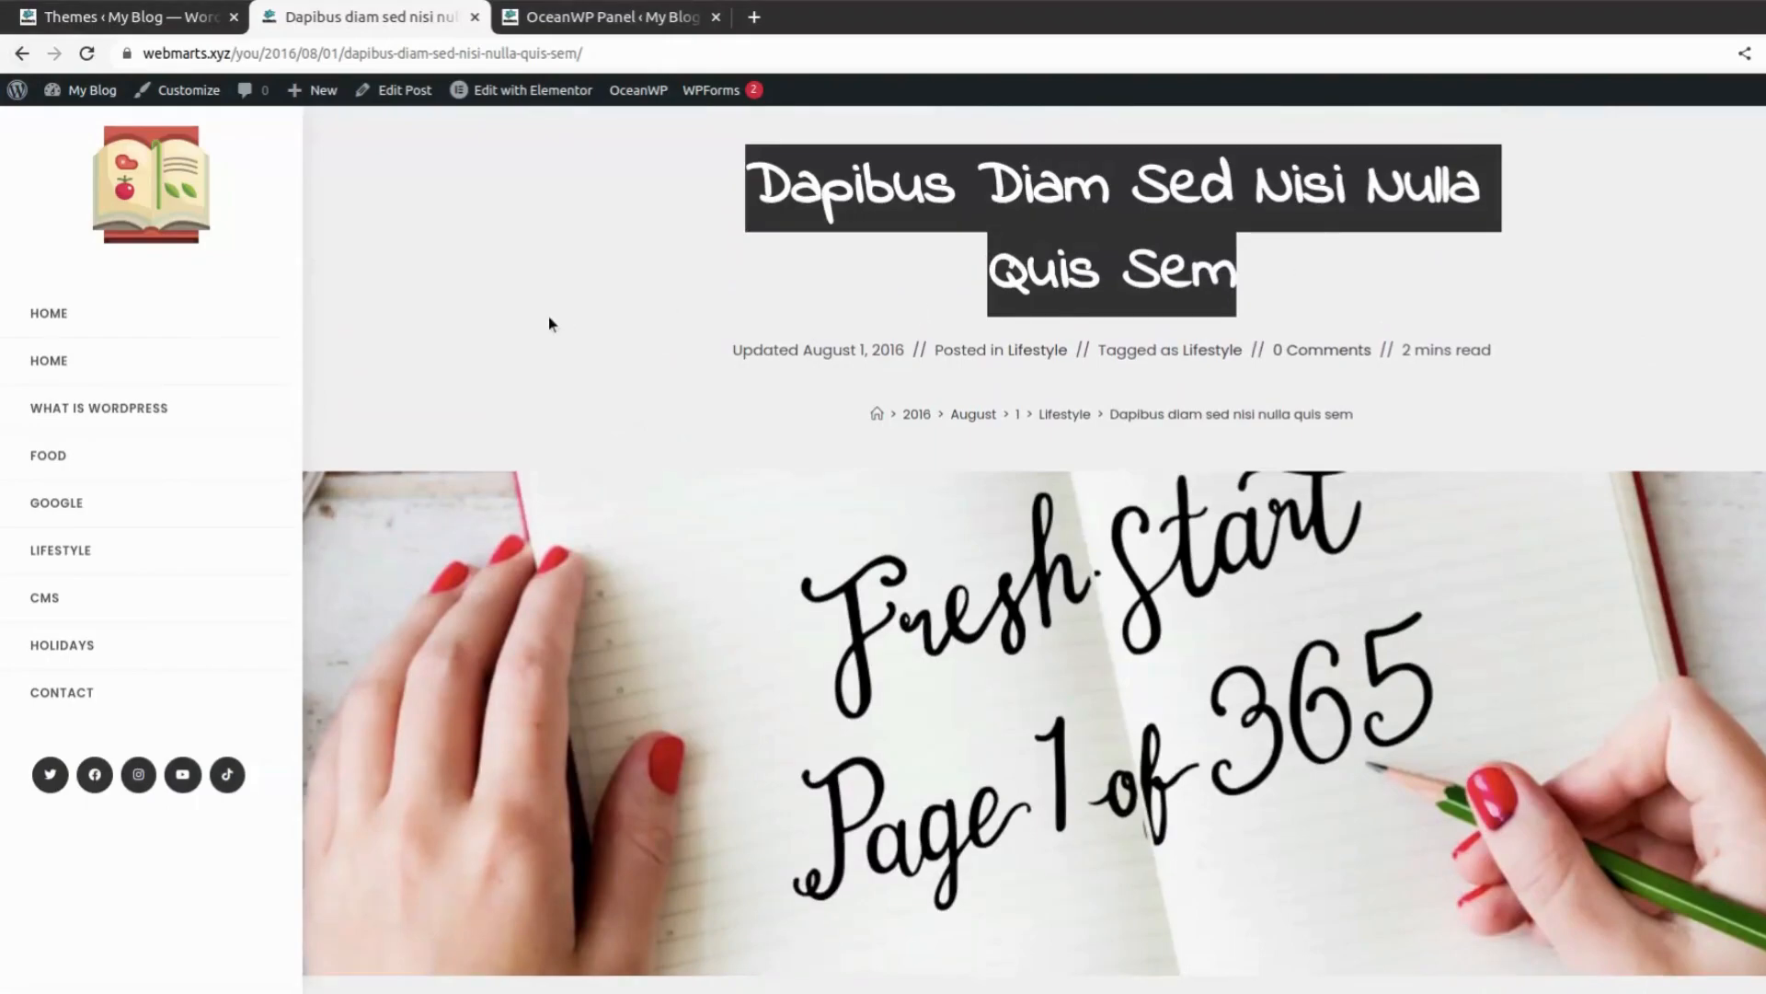
{"action": "left_click_drag", "start_coordinate": [684, 366], "coordinate": [1065, 346]}
{"action": "left_click", "coordinate": [966, 333]}
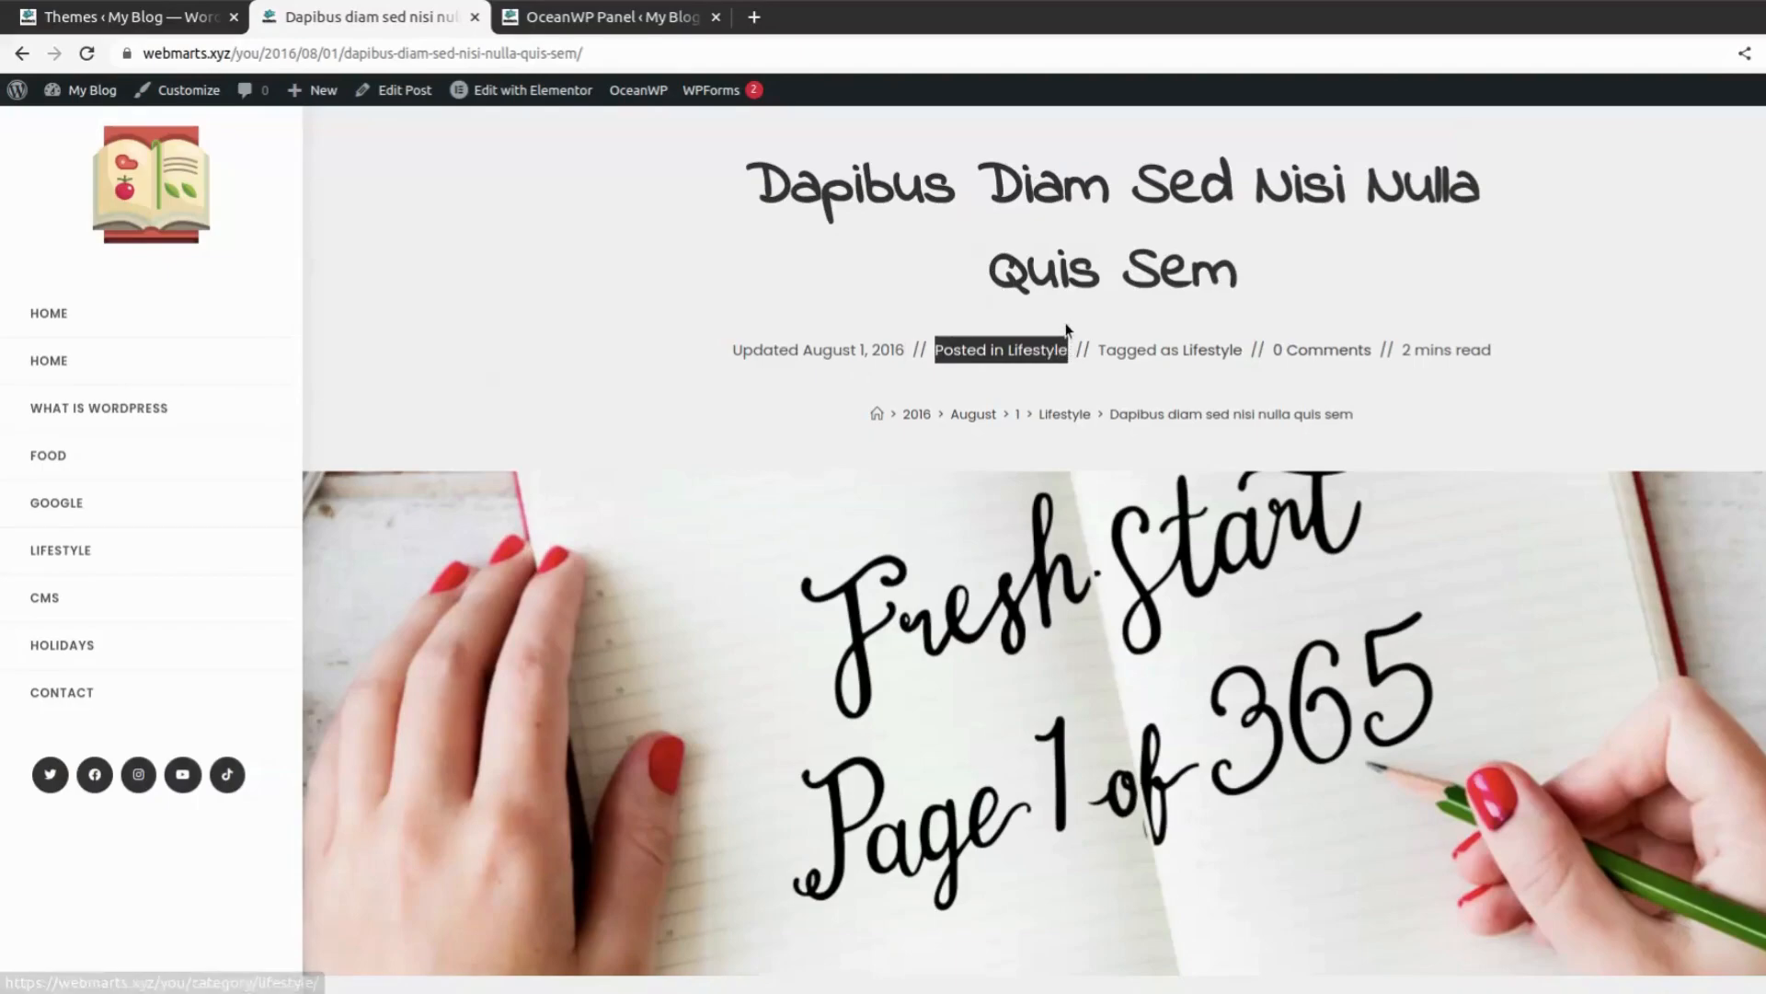
{"action": "left_click", "coordinate": [1071, 333]}
{"action": "left_click_drag", "start_coordinate": [1097, 360], "coordinate": [1253, 351]}
{"action": "left_click", "coordinate": [1302, 337]}
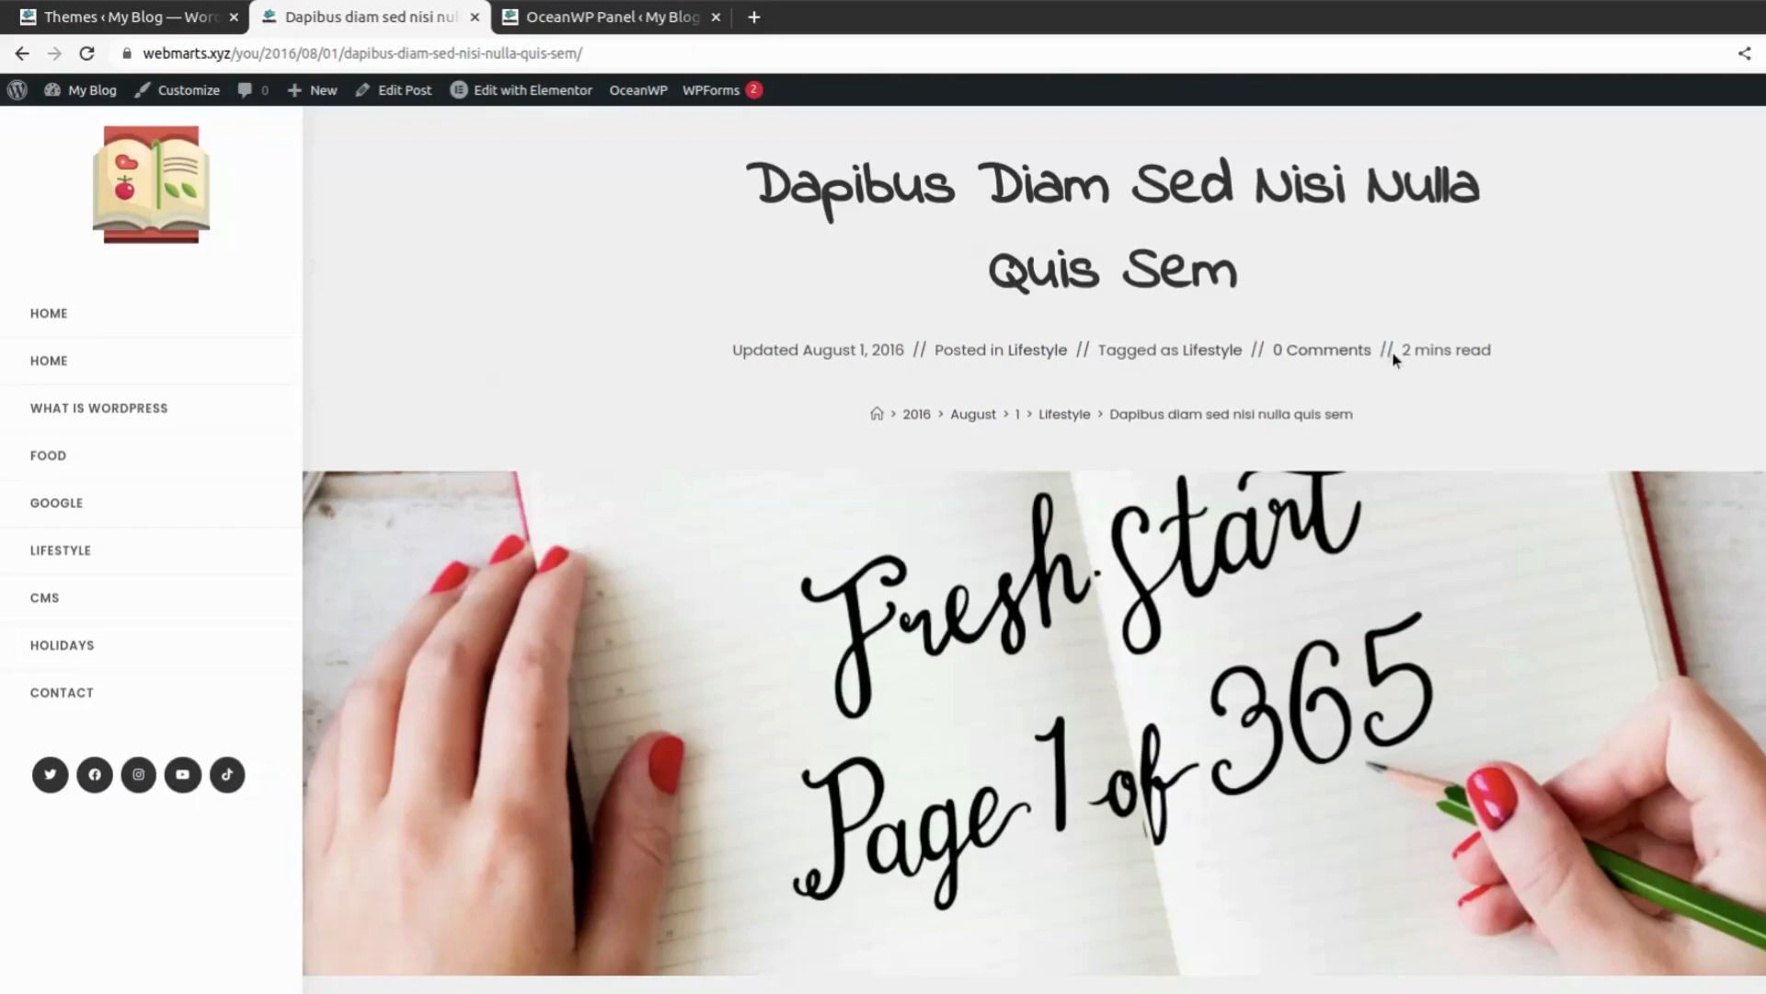
{"action": "left_click_drag", "start_coordinate": [1511, 353], "coordinate": [1402, 355]}
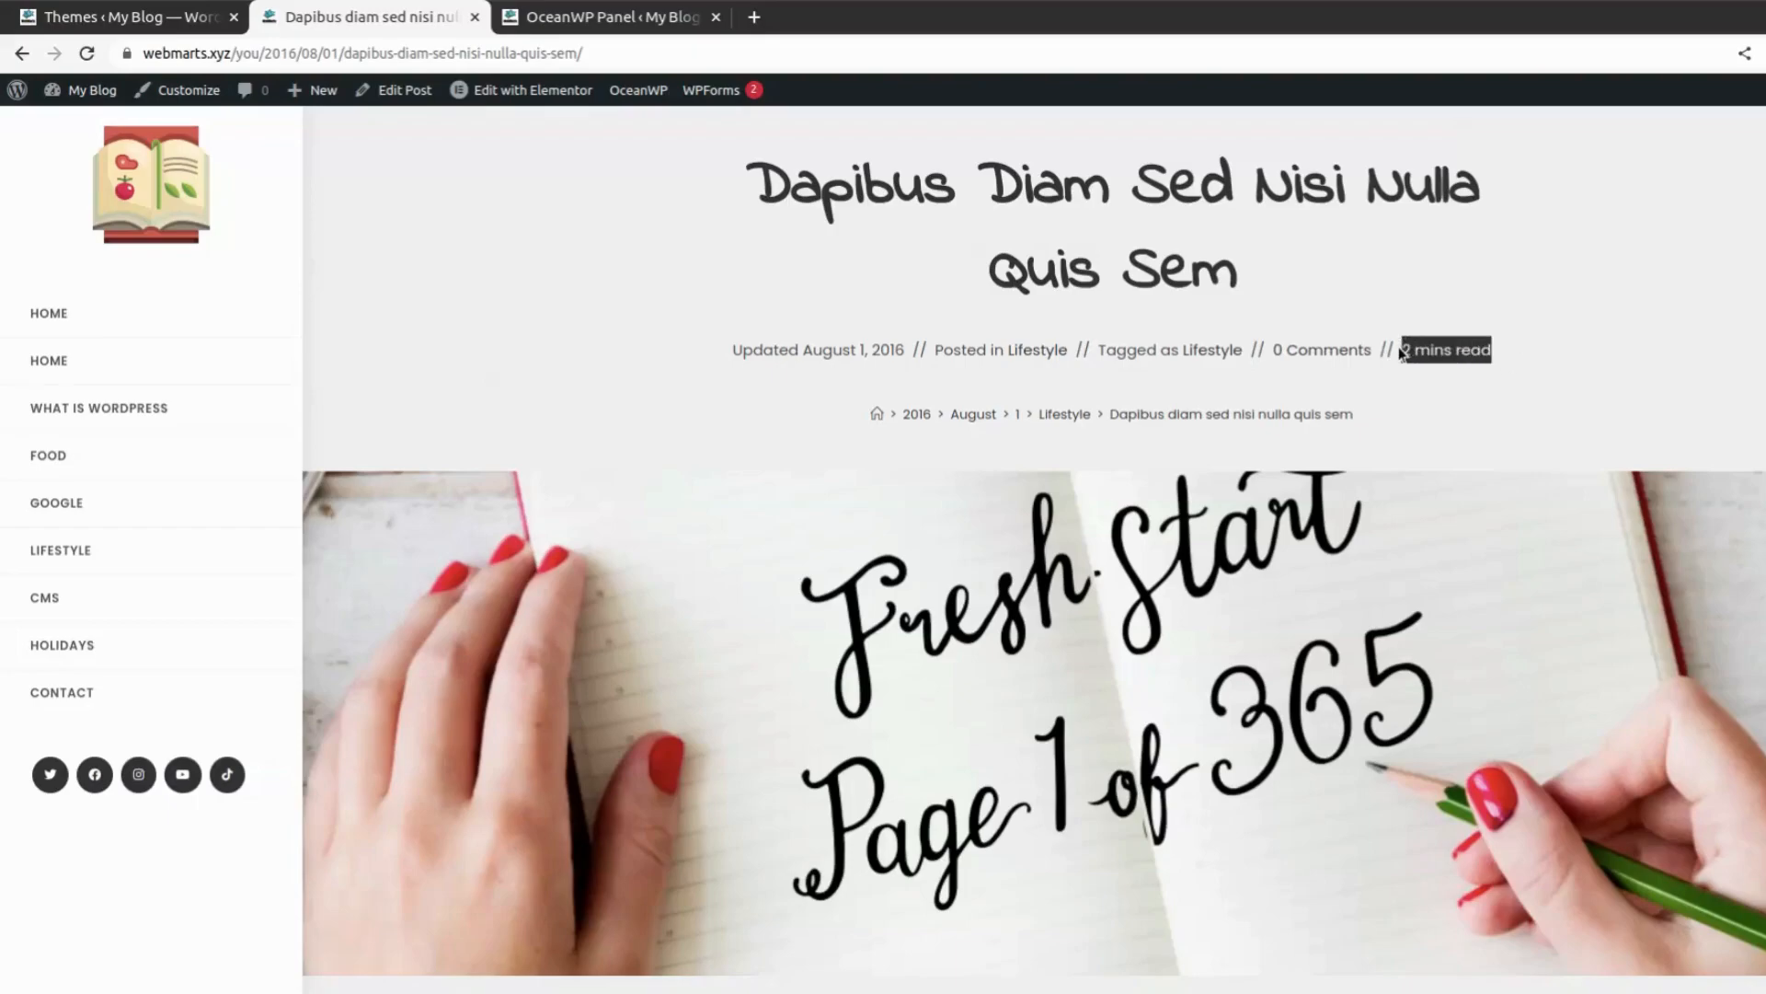
{"action": "left_click", "coordinate": [1384, 324]}
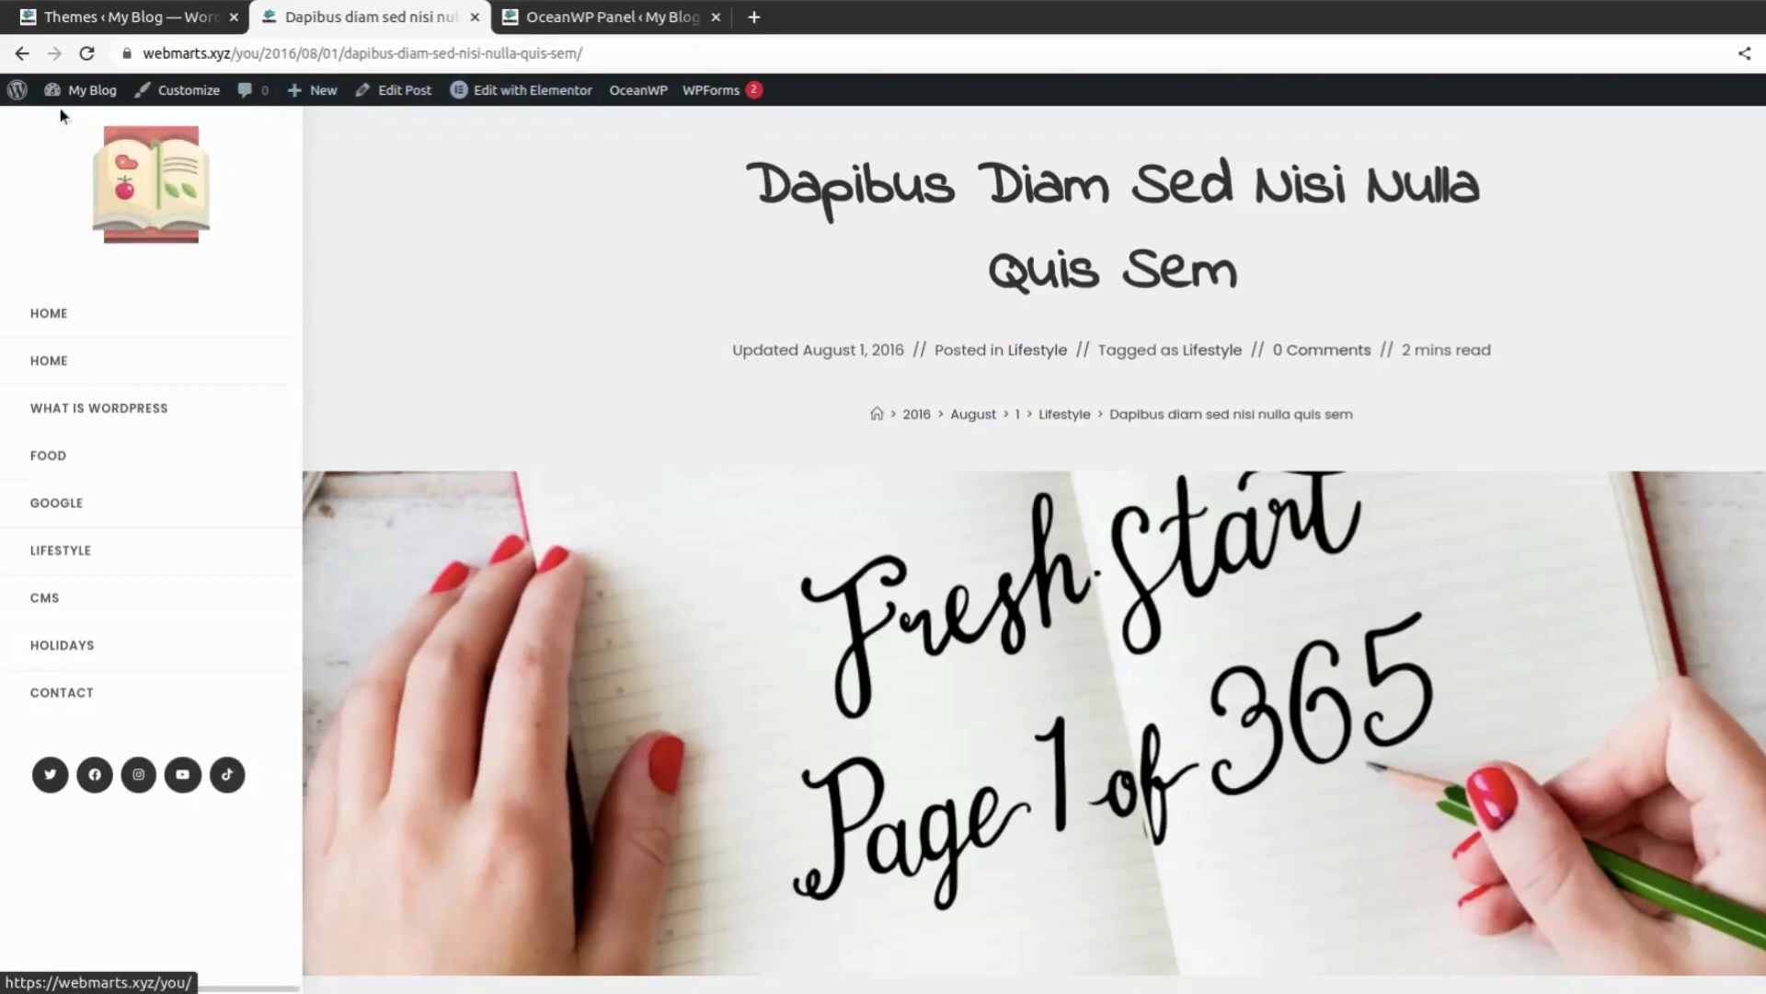
Step: Return to the blog's front page and examine the category, comment count and date on the "Dapibus diam sed nisi nulla quis sem" entry
{"action": "left_click", "coordinate": [20, 53]}
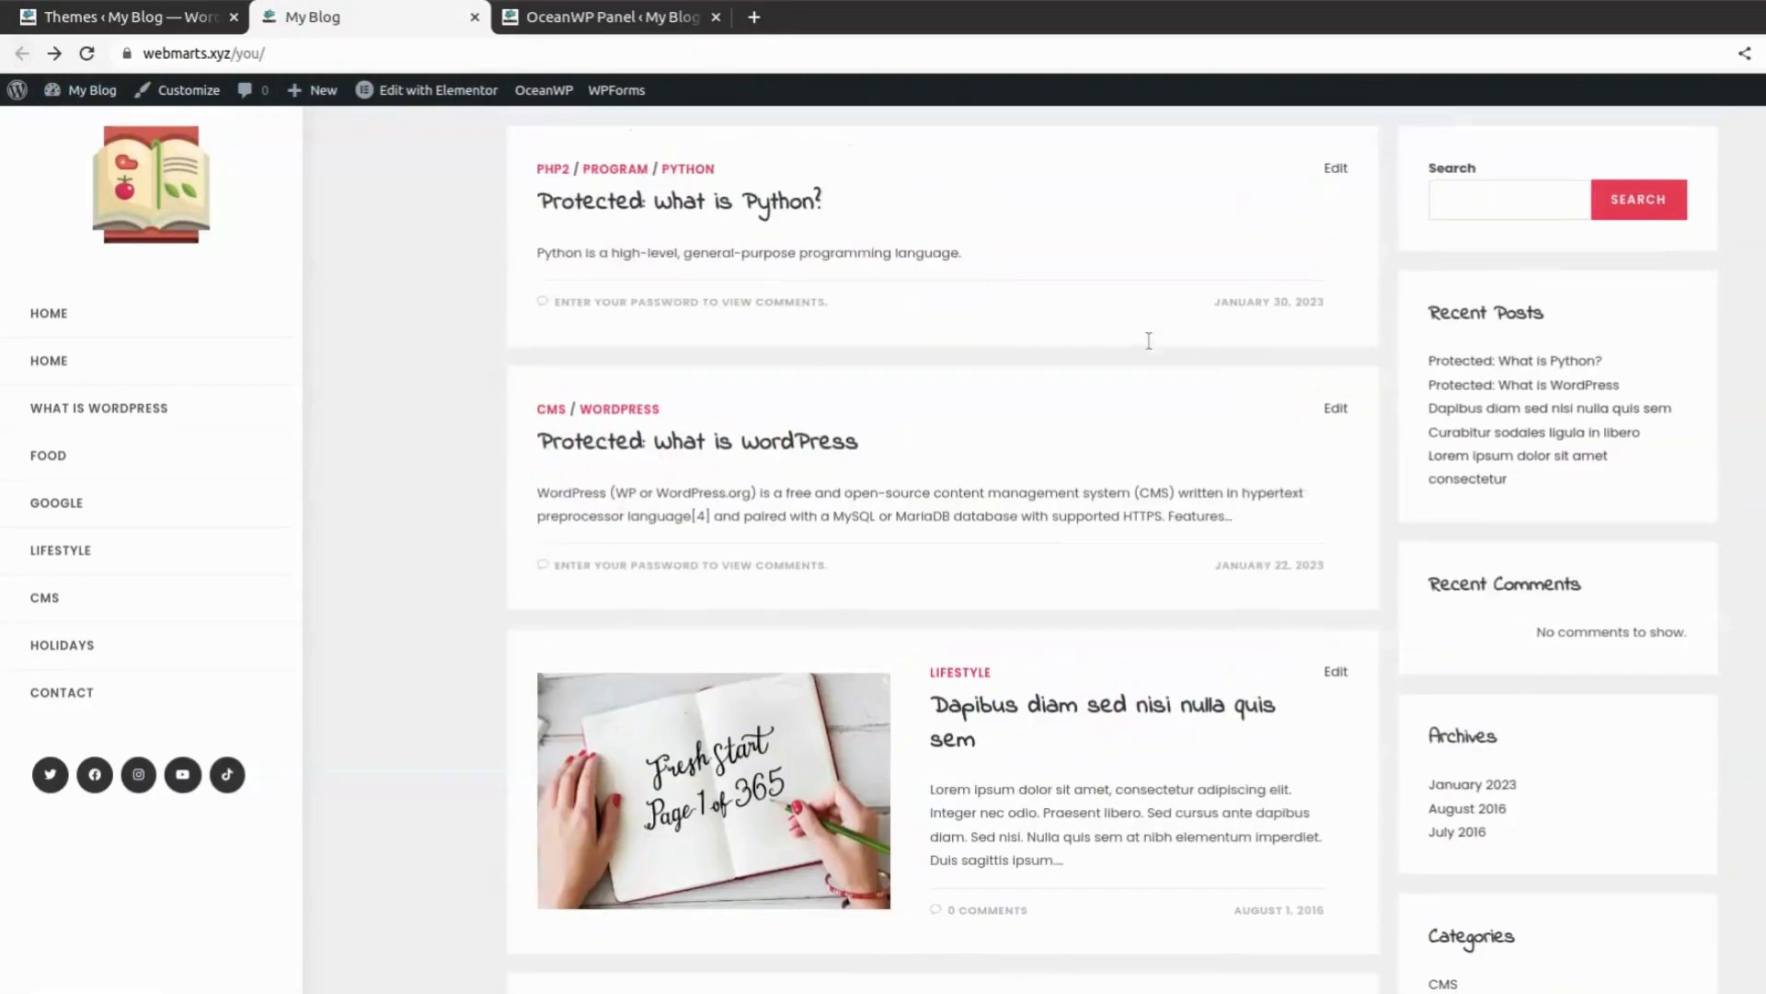
{"action": "left_click_drag", "start_coordinate": [1016, 187], "coordinate": [923, 191]}
{"action": "left_click", "coordinate": [1046, 173]}
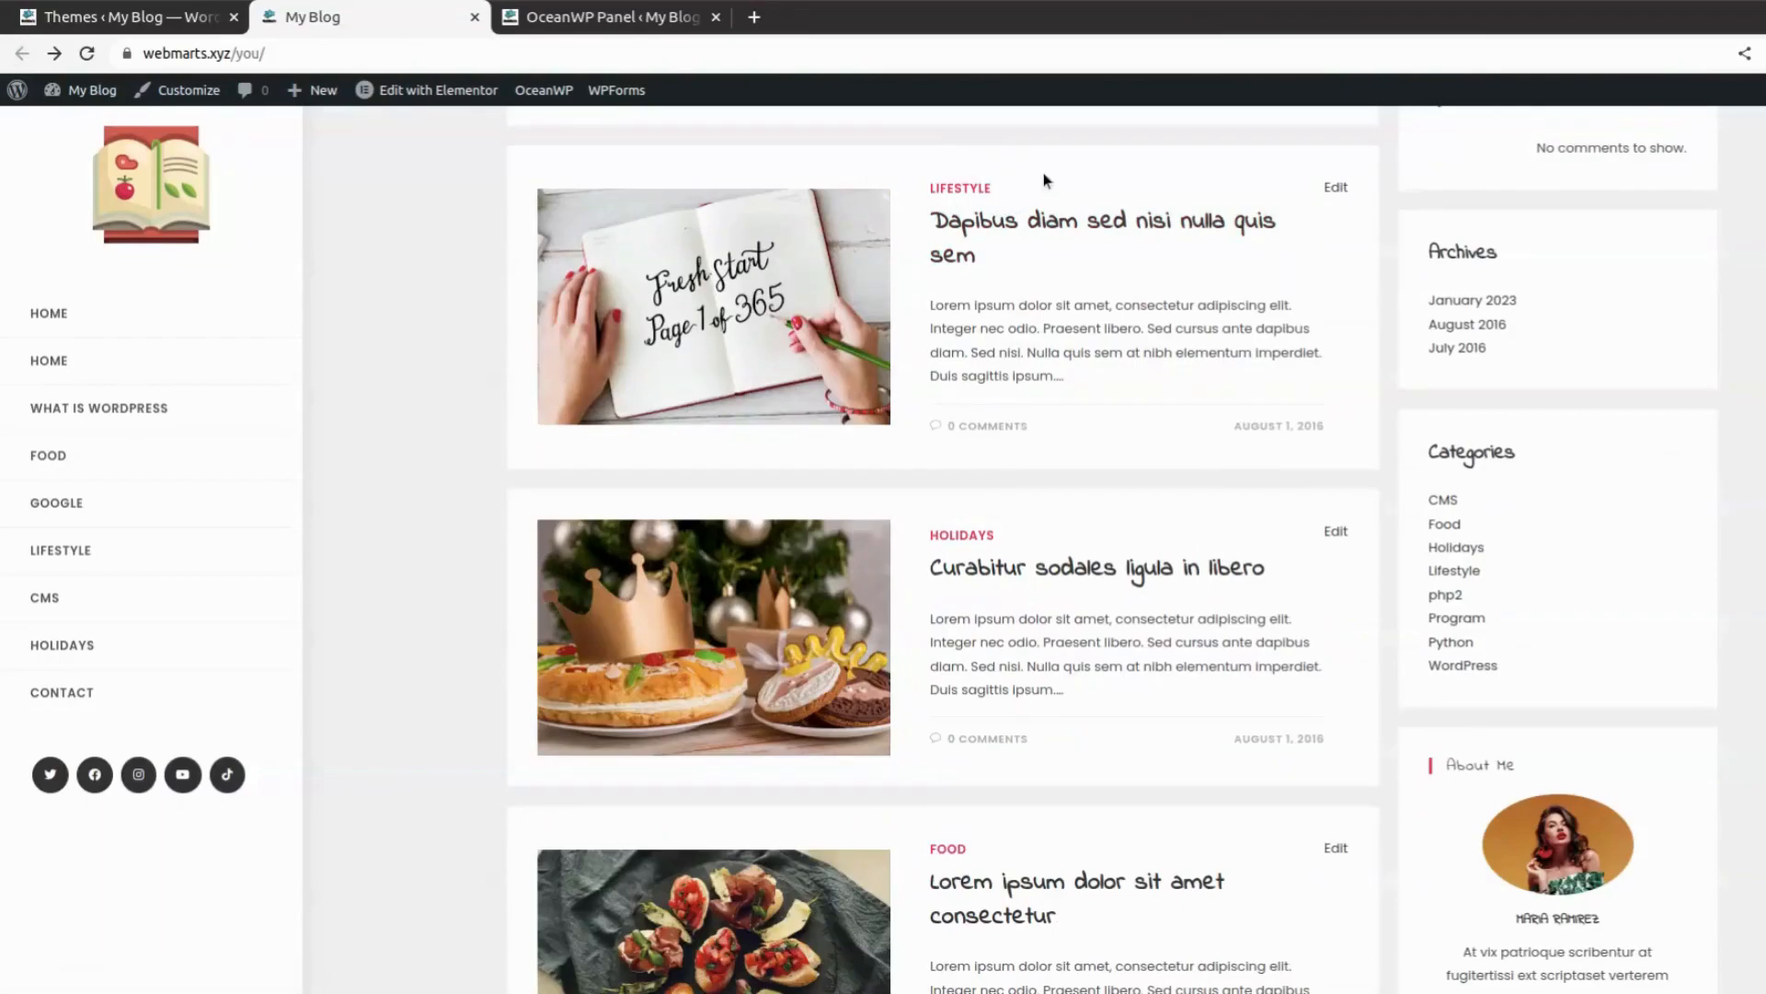
{"action": "left_click_drag", "start_coordinate": [1073, 425], "coordinate": [925, 426]}
{"action": "left_click", "coordinate": [1189, 446]}
{"action": "left_click_drag", "start_coordinate": [1225, 415], "coordinate": [1345, 415]}
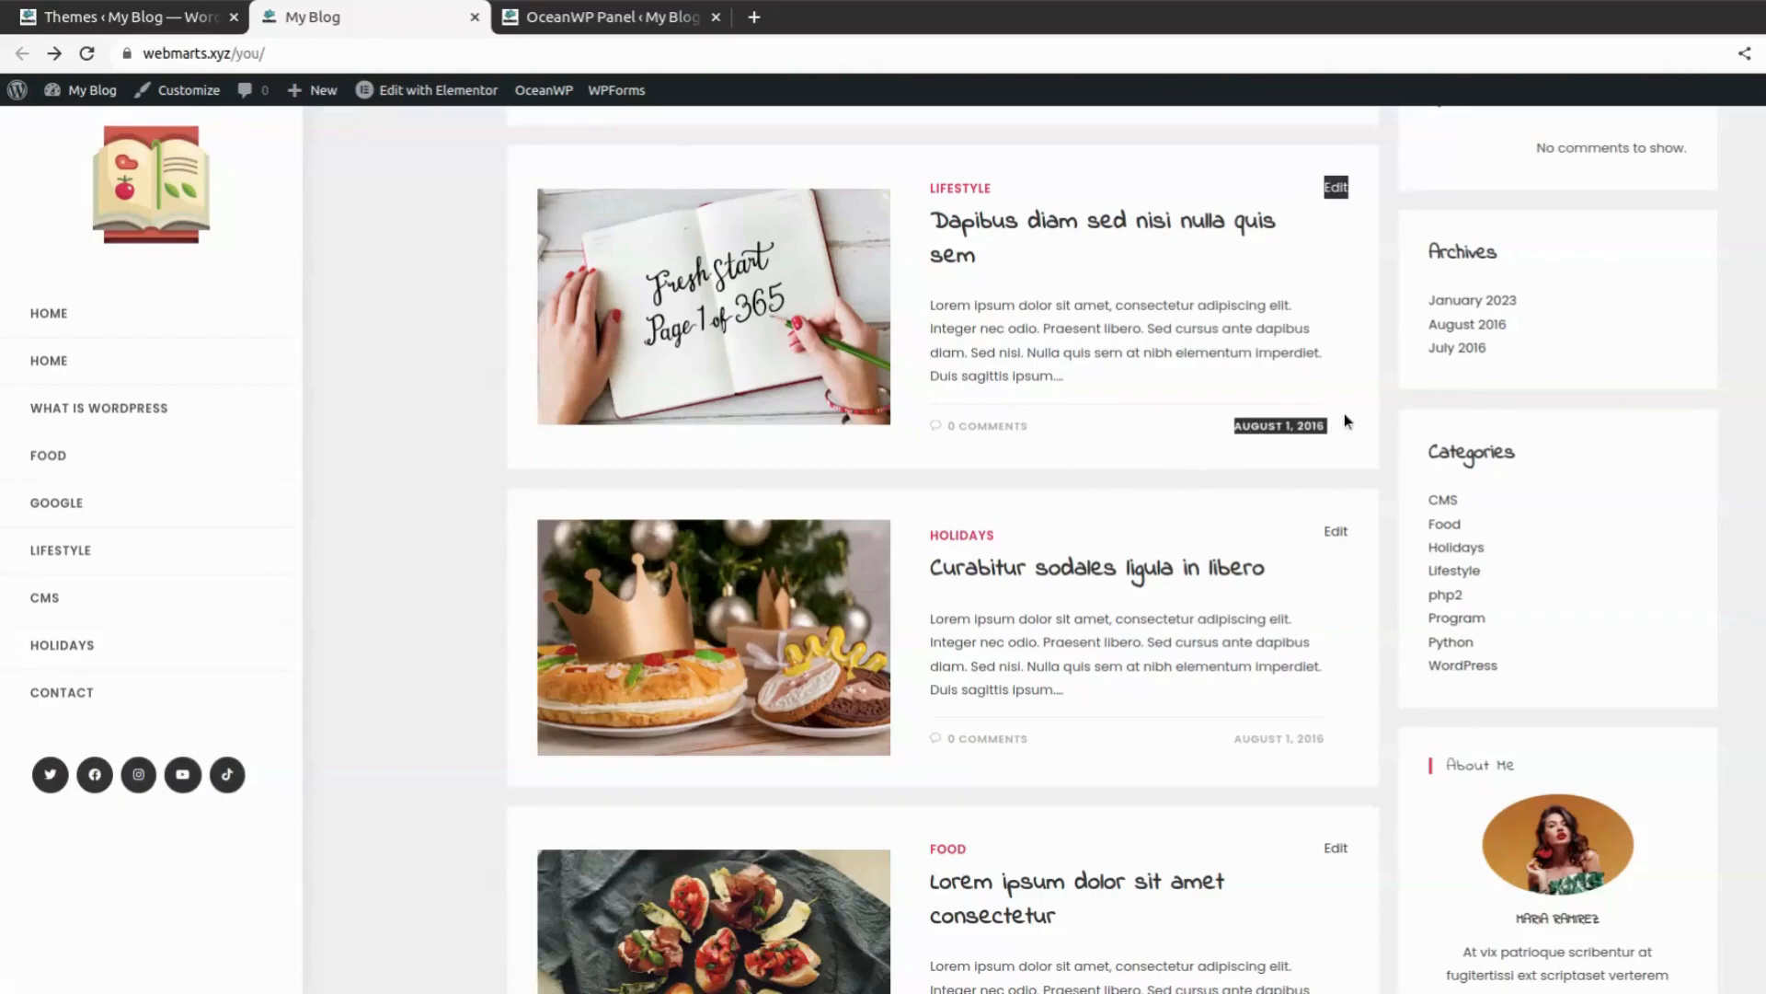
{"action": "left_click", "coordinate": [1255, 454]}
{"action": "scroll", "coordinate": [1030, 506], "scroll_direction": "up", "scroll_amount": 5}
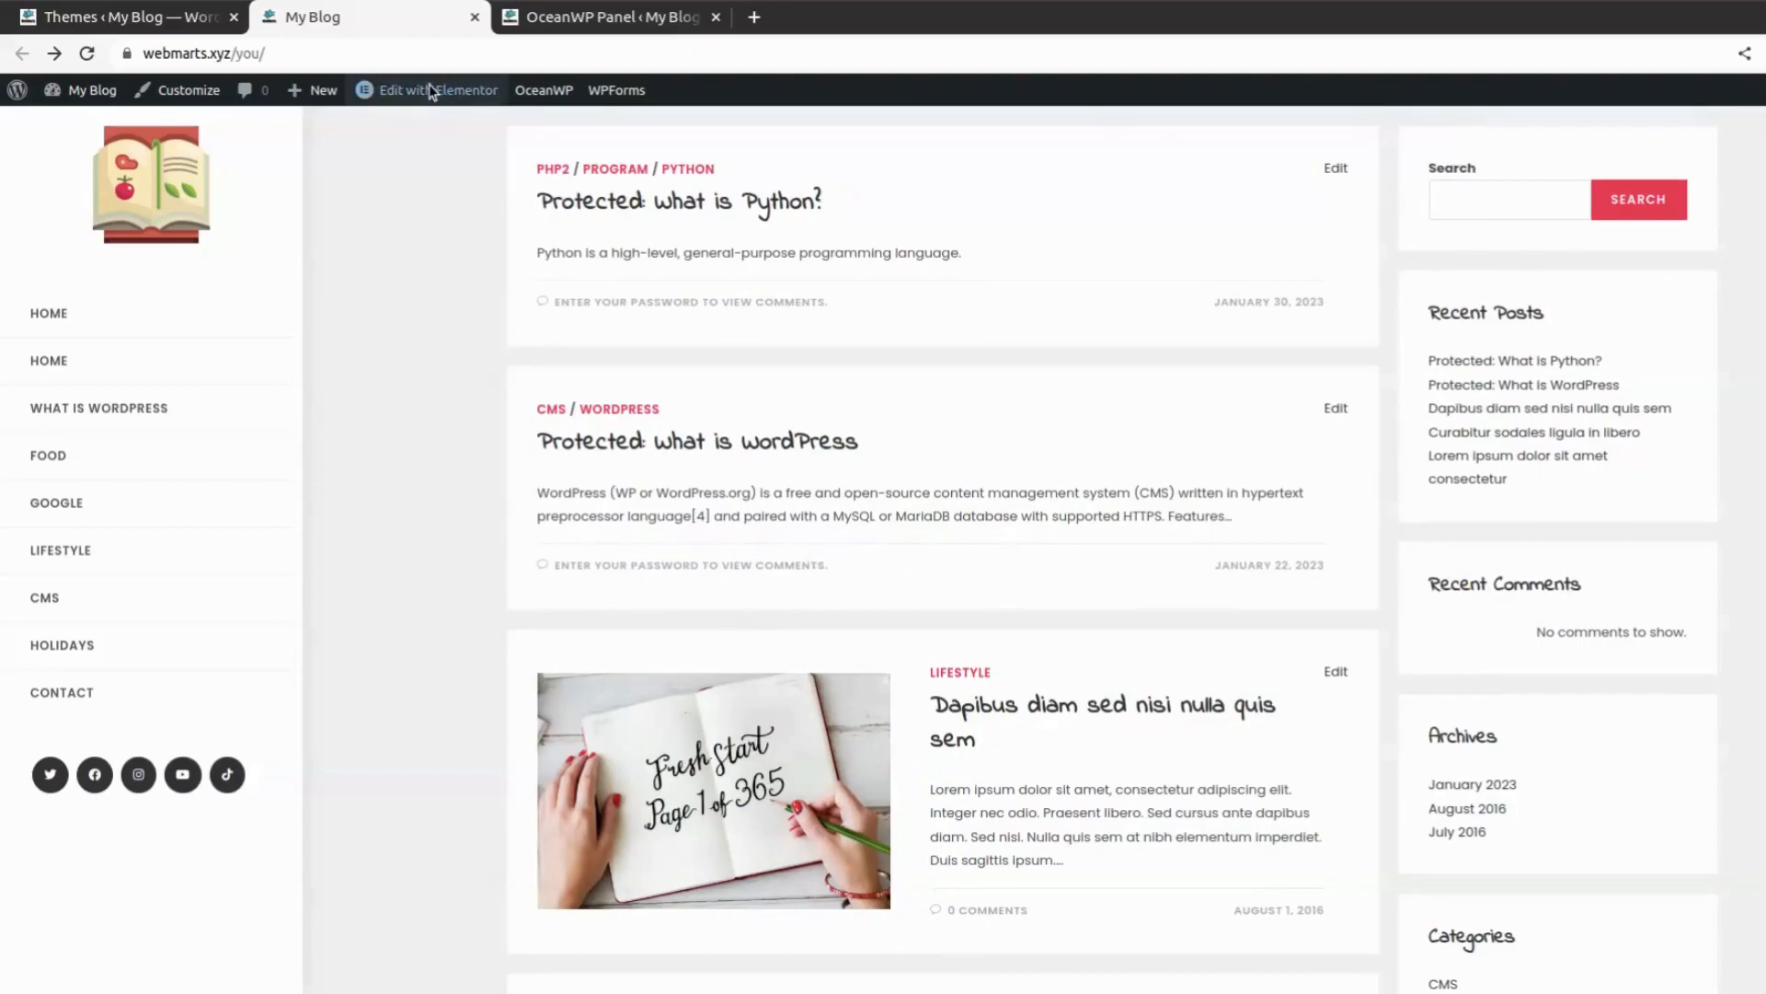
Step: Search the WordPress plugin directory for "rank math", and install and activate the Rank Math SEO plugin
{"action": "left_click", "coordinate": [164, 31]}
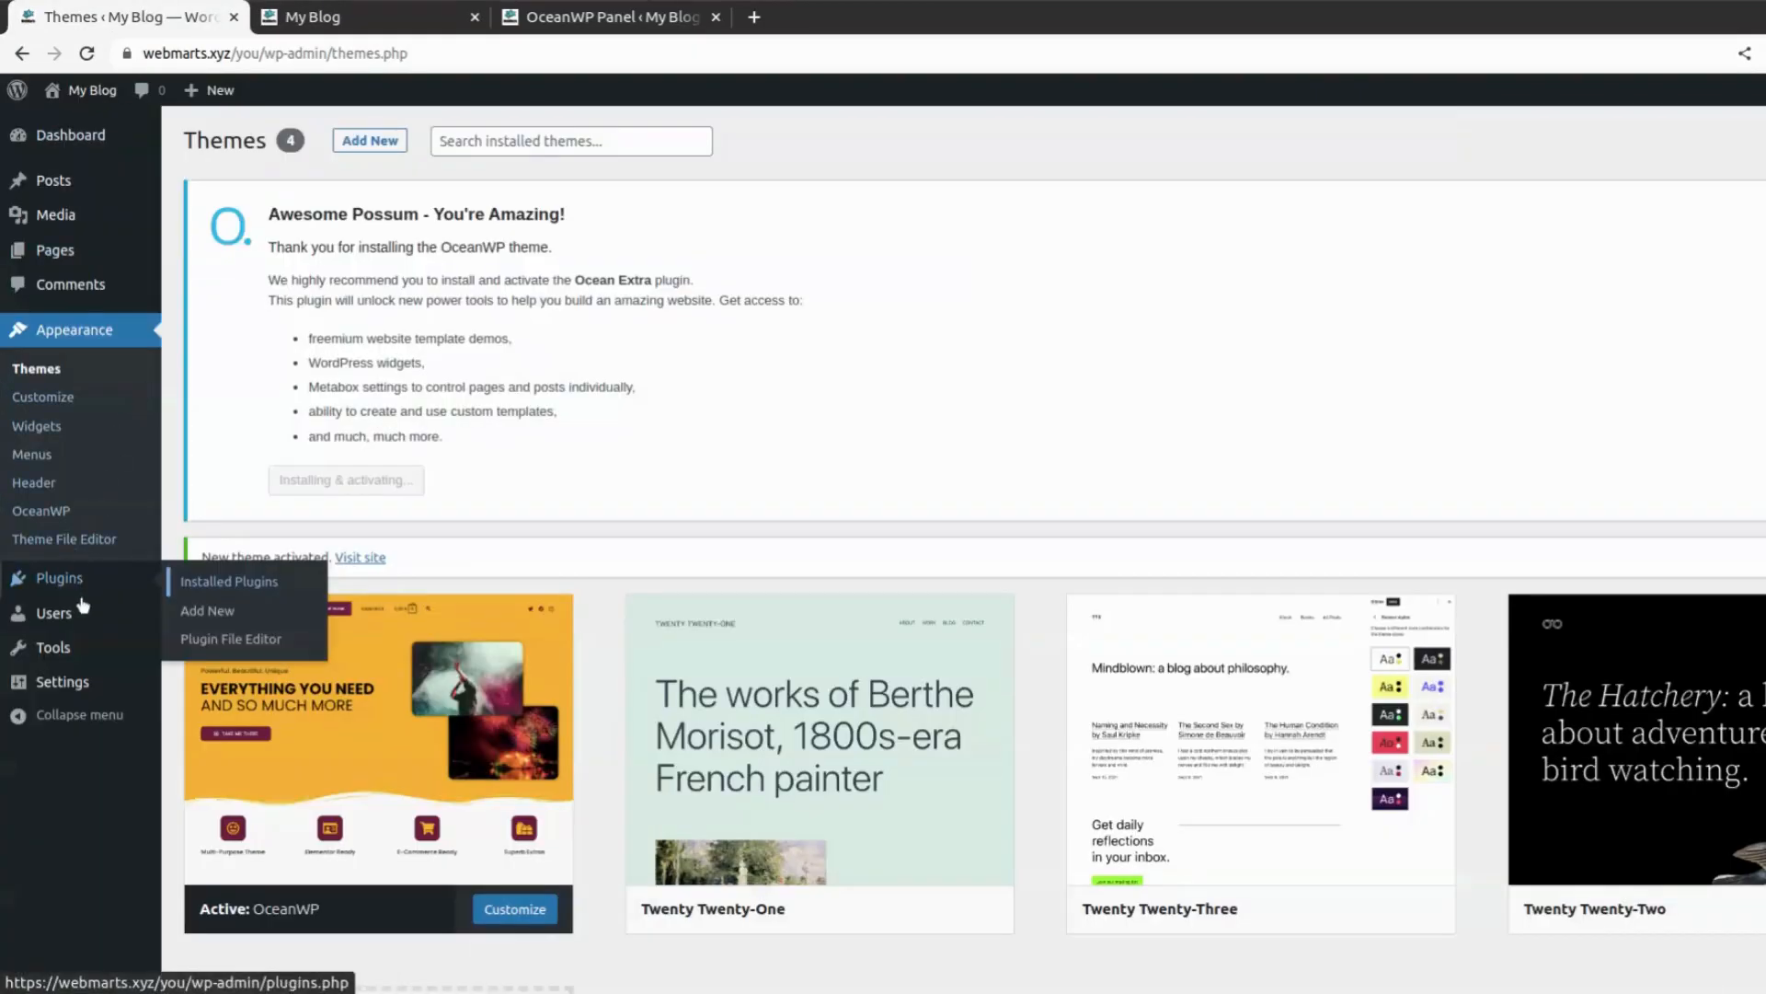
{"action": "left_click", "coordinate": [220, 610]}
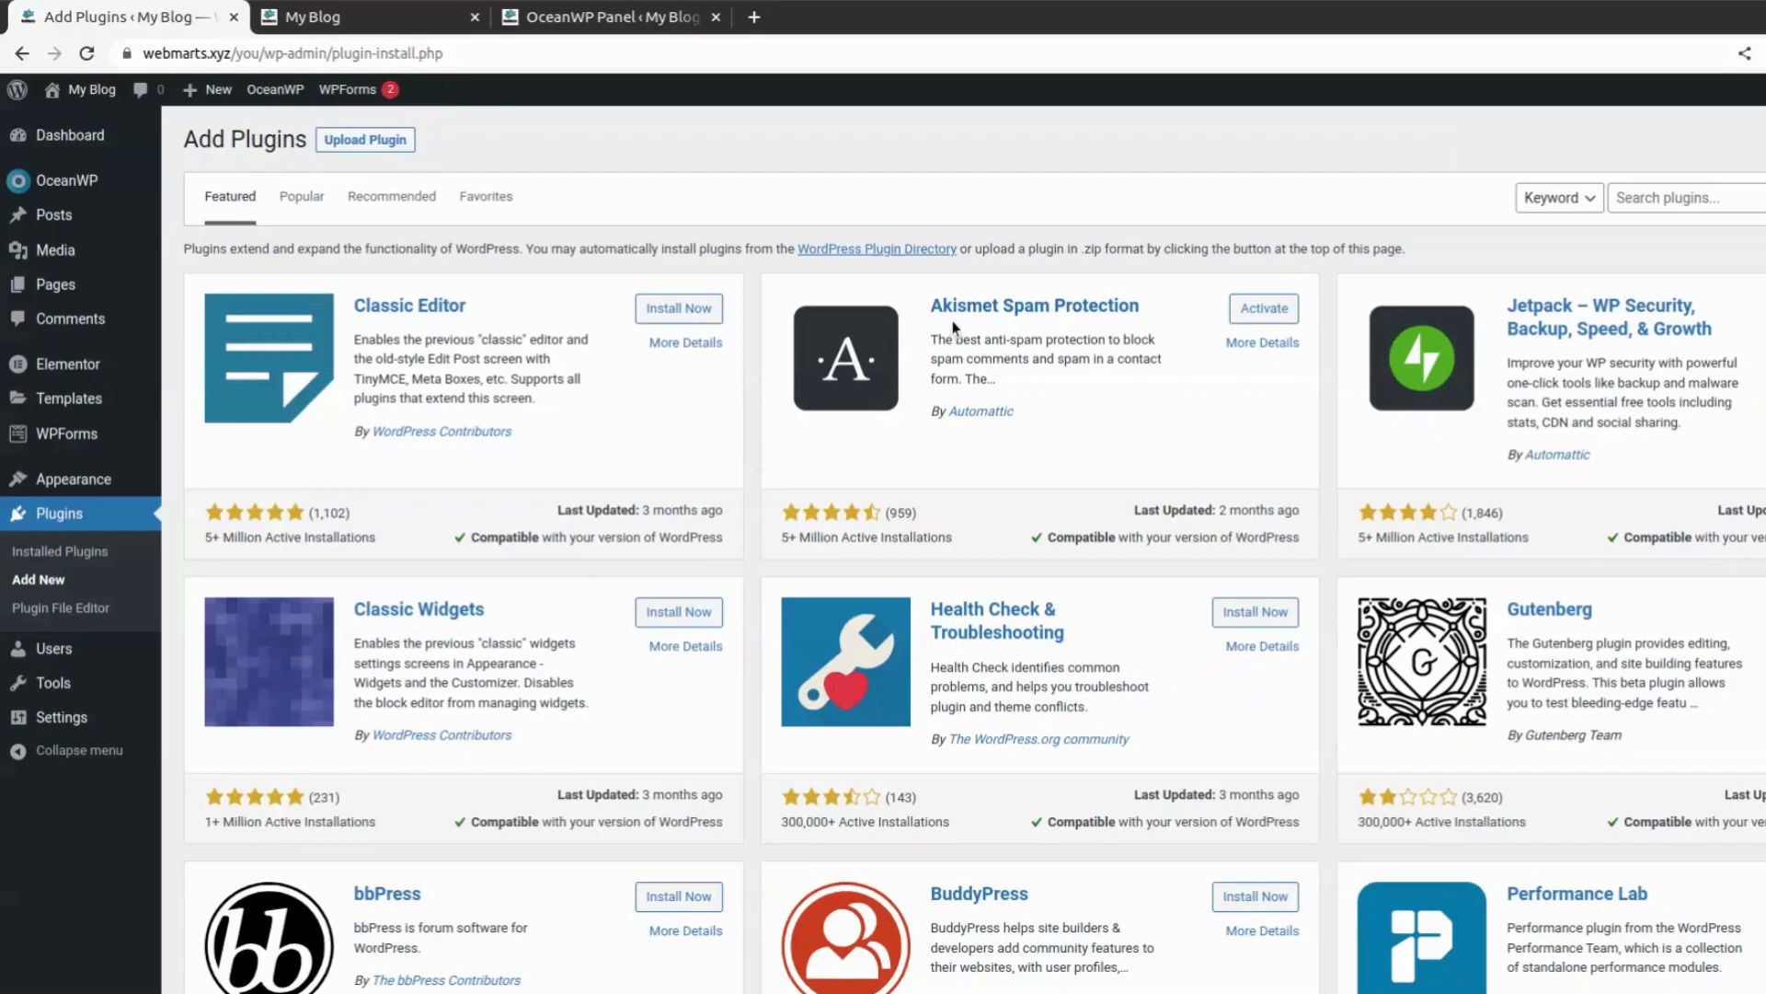
{"action": "left_click", "coordinate": [1671, 198]}
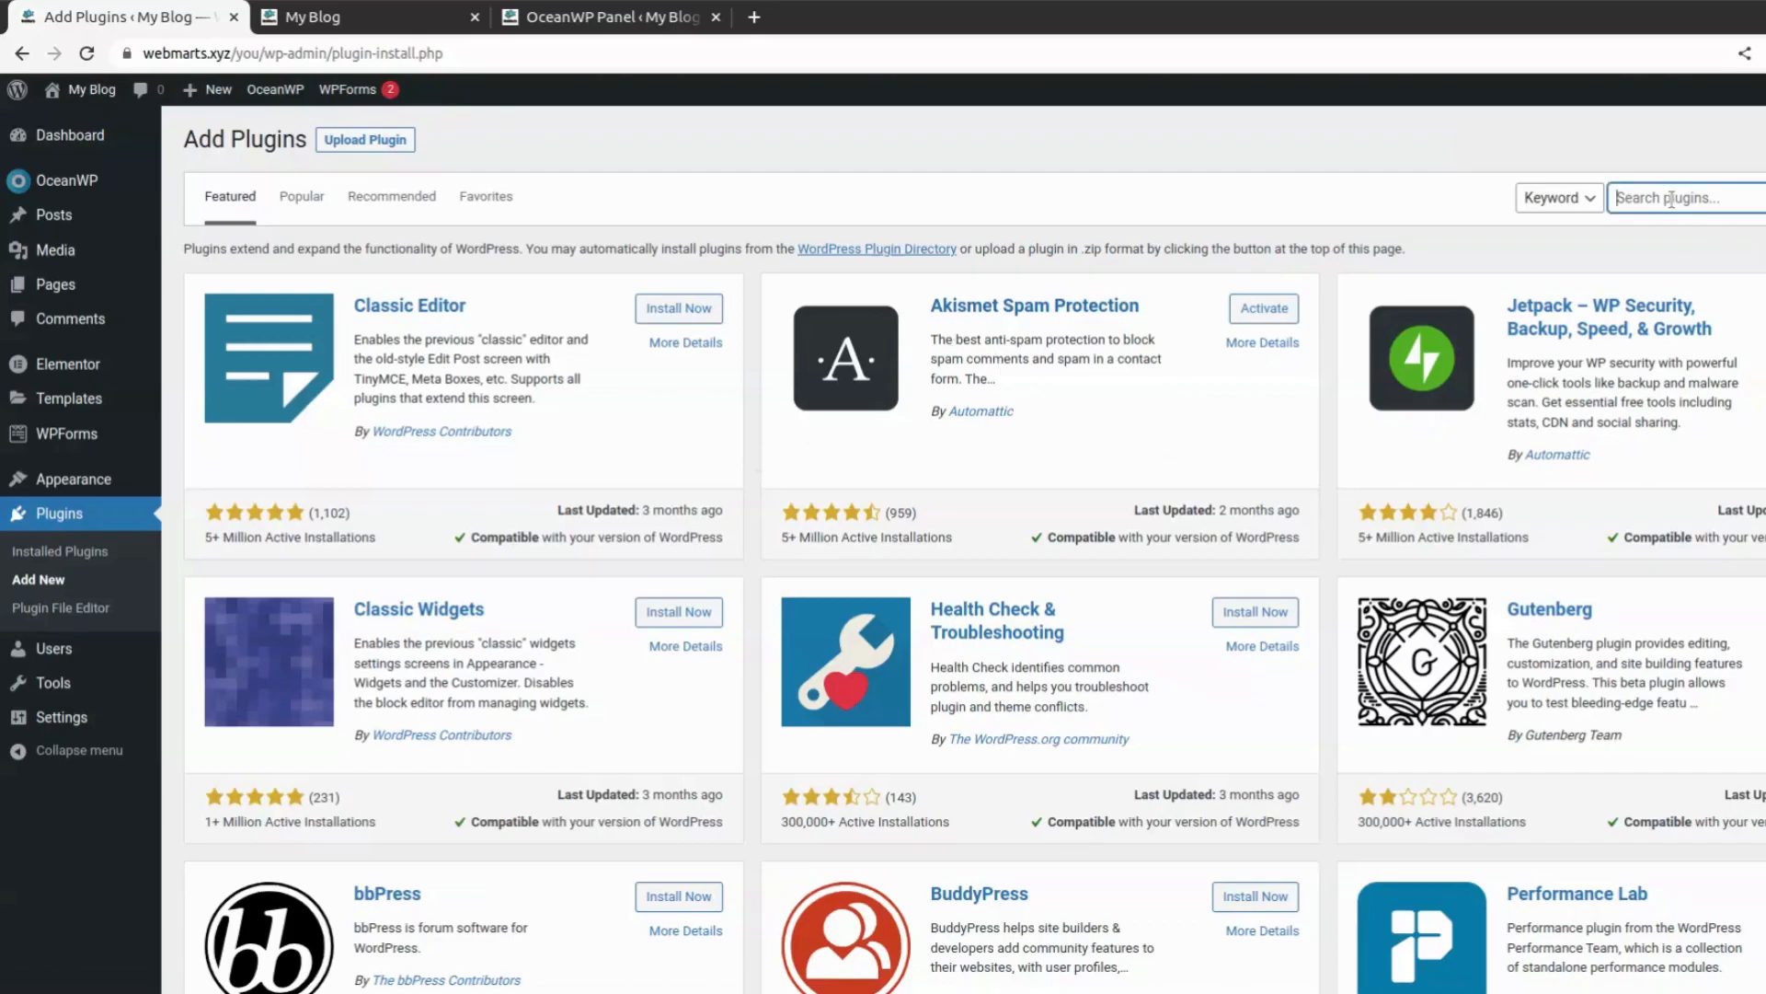
{"action": "type", "text": "rank math"}
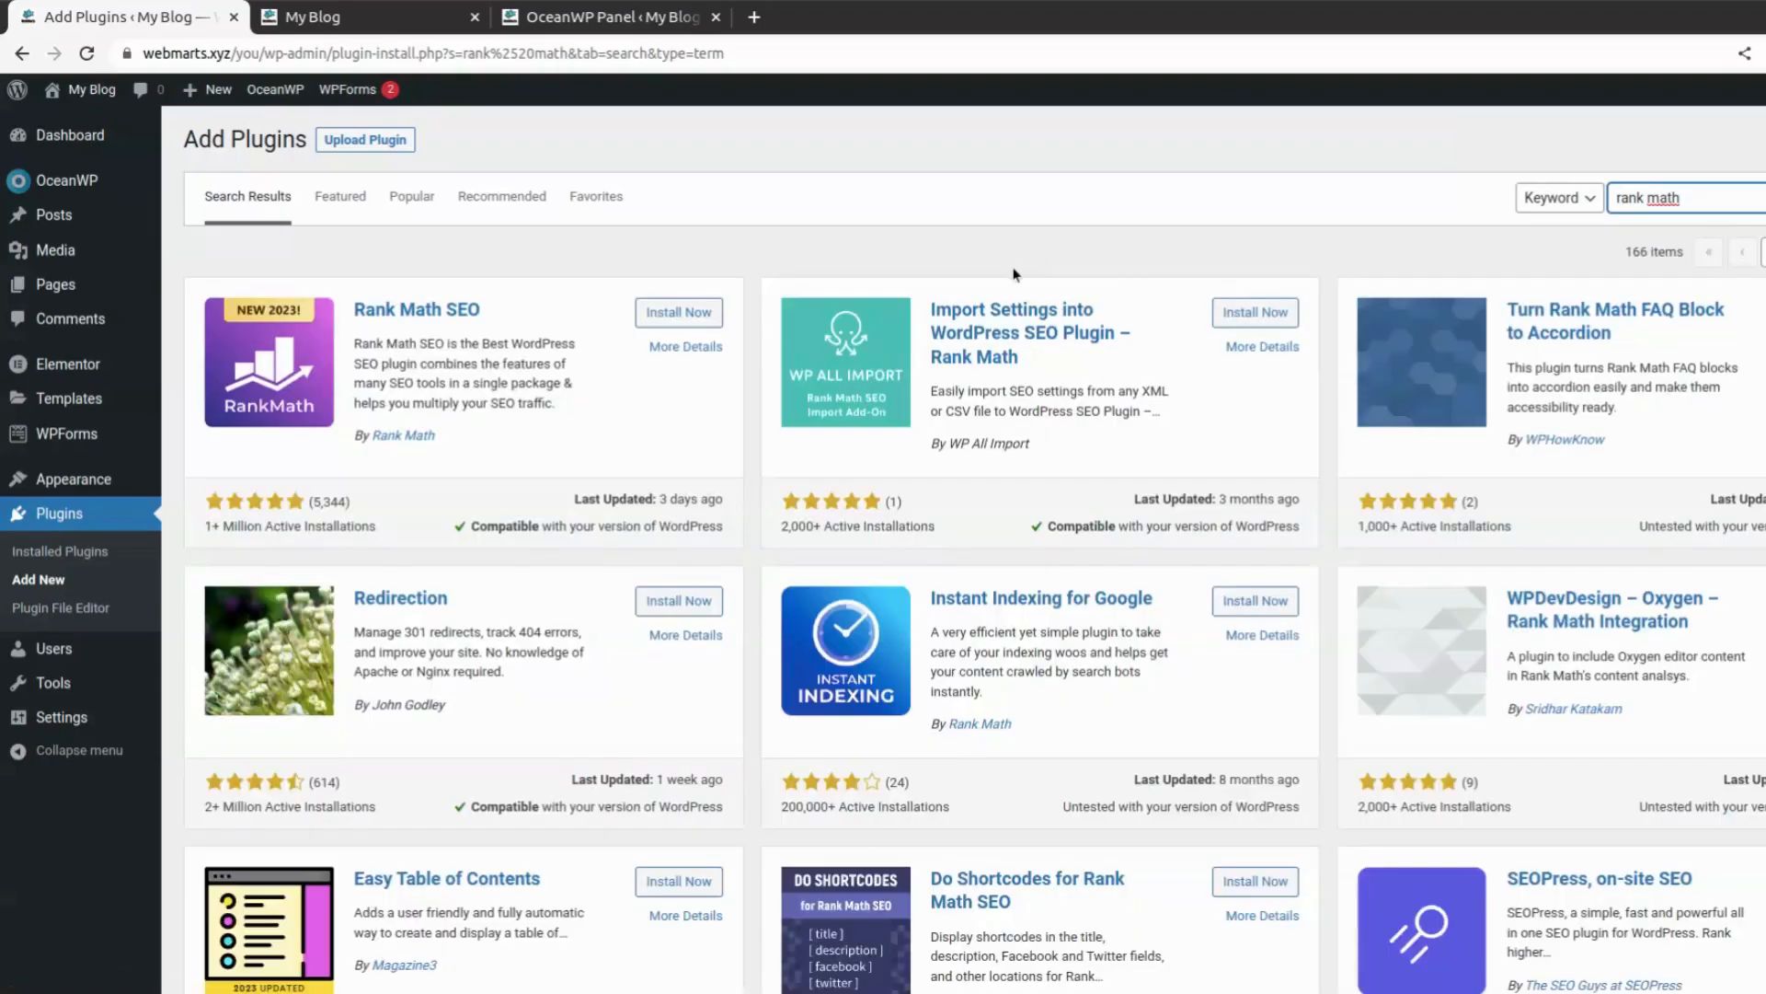
{"action": "left_click", "coordinate": [669, 313]}
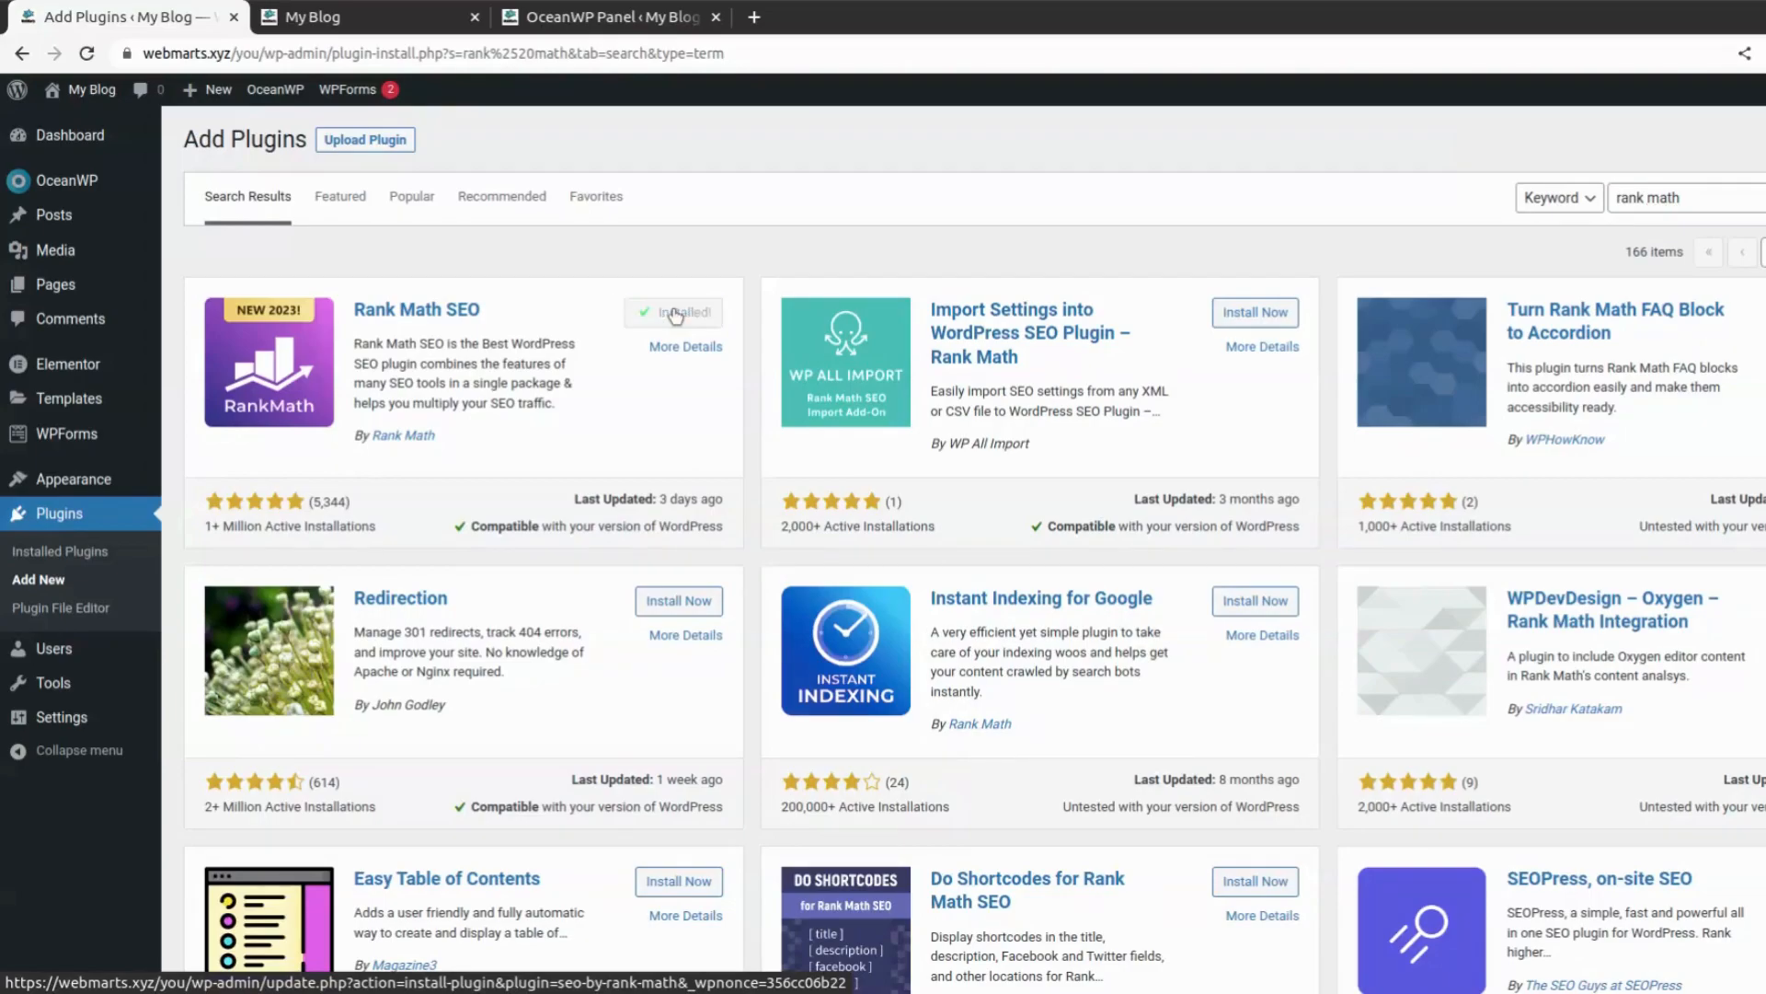
{"action": "left_click", "coordinate": [681, 313]}
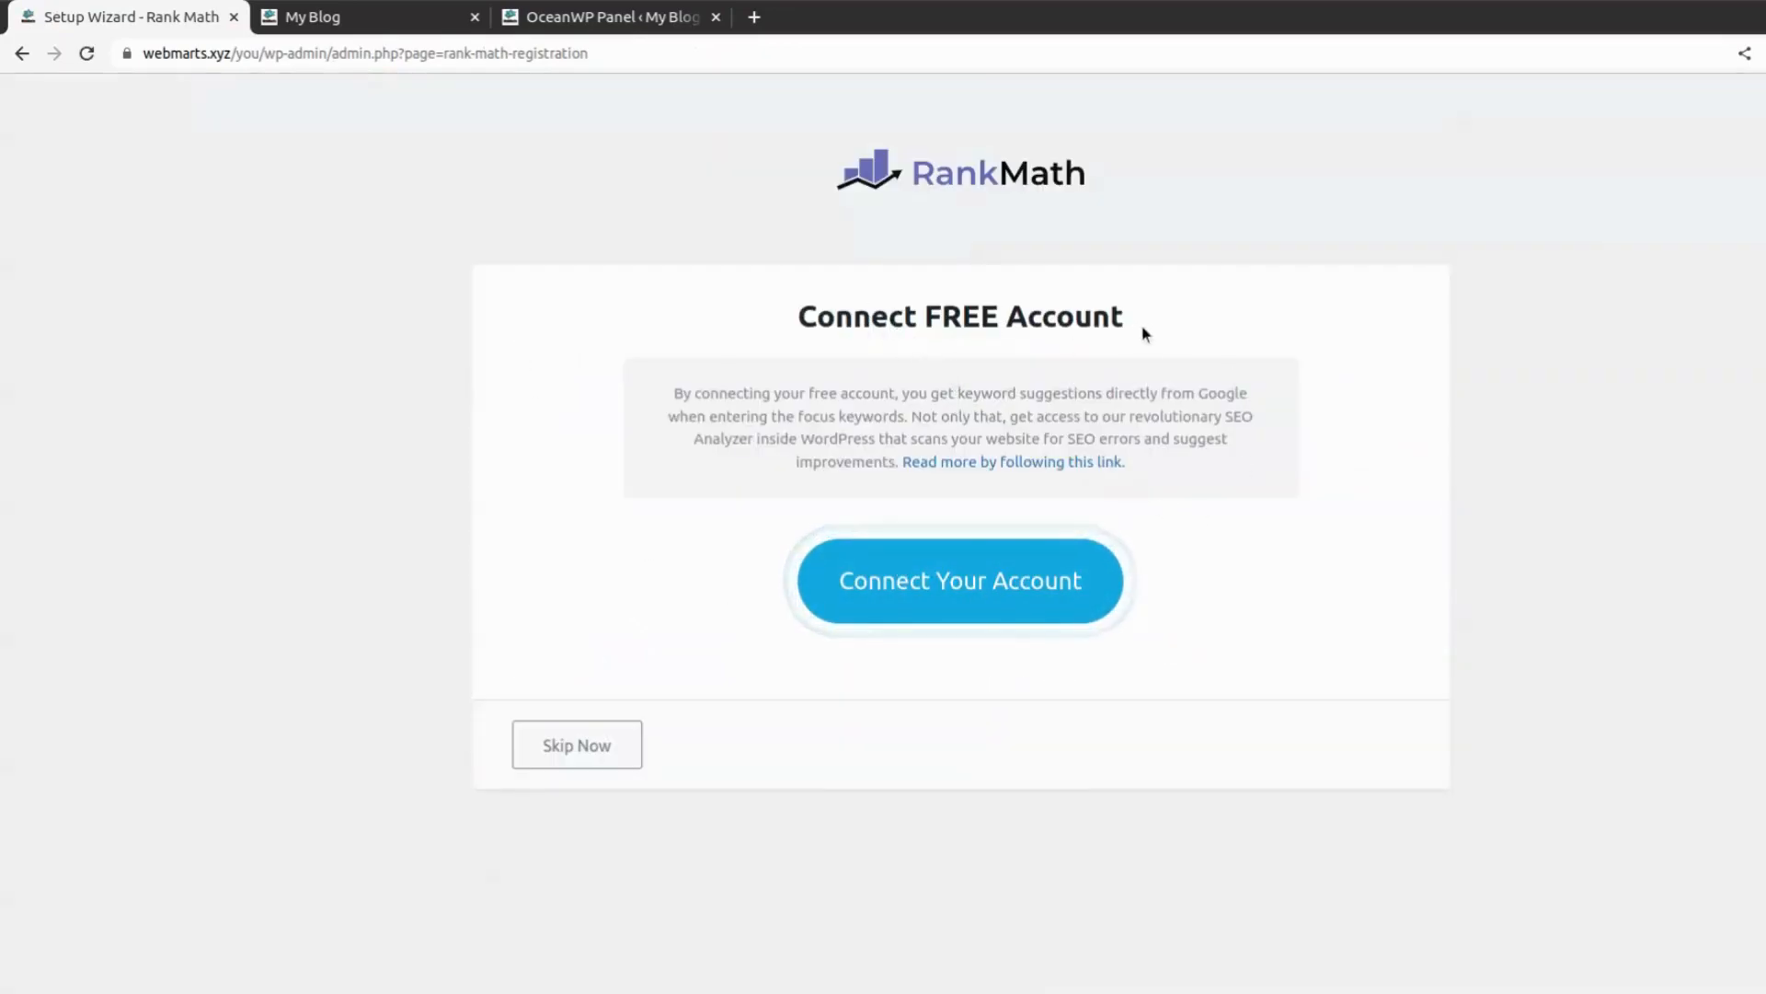
Step: Skip connecting a free Rank Math account and start the setup wizard in Advanced mode
{"action": "triple_click", "coordinate": [779, 320]}
{"action": "left_click", "coordinate": [780, 322]}
{"action": "left_click", "coordinate": [600, 747]}
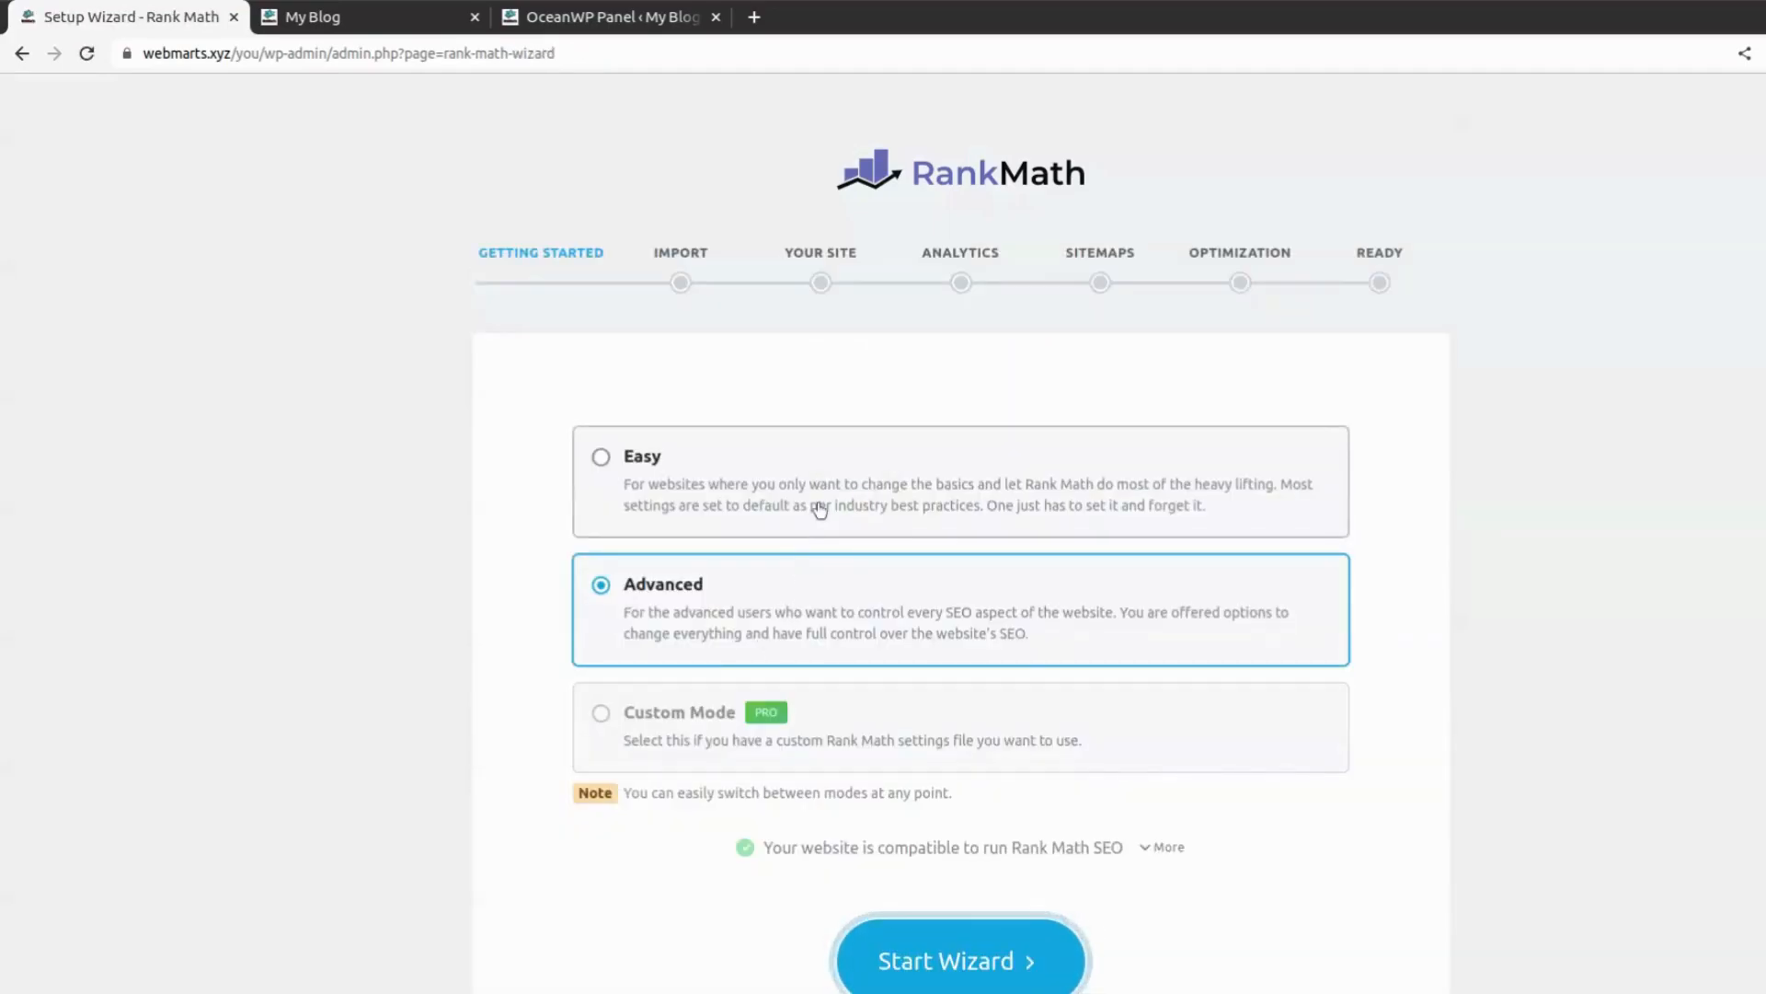
{"action": "scroll", "coordinate": [1360, 671], "scroll_direction": "down", "scroll_amount": 3}
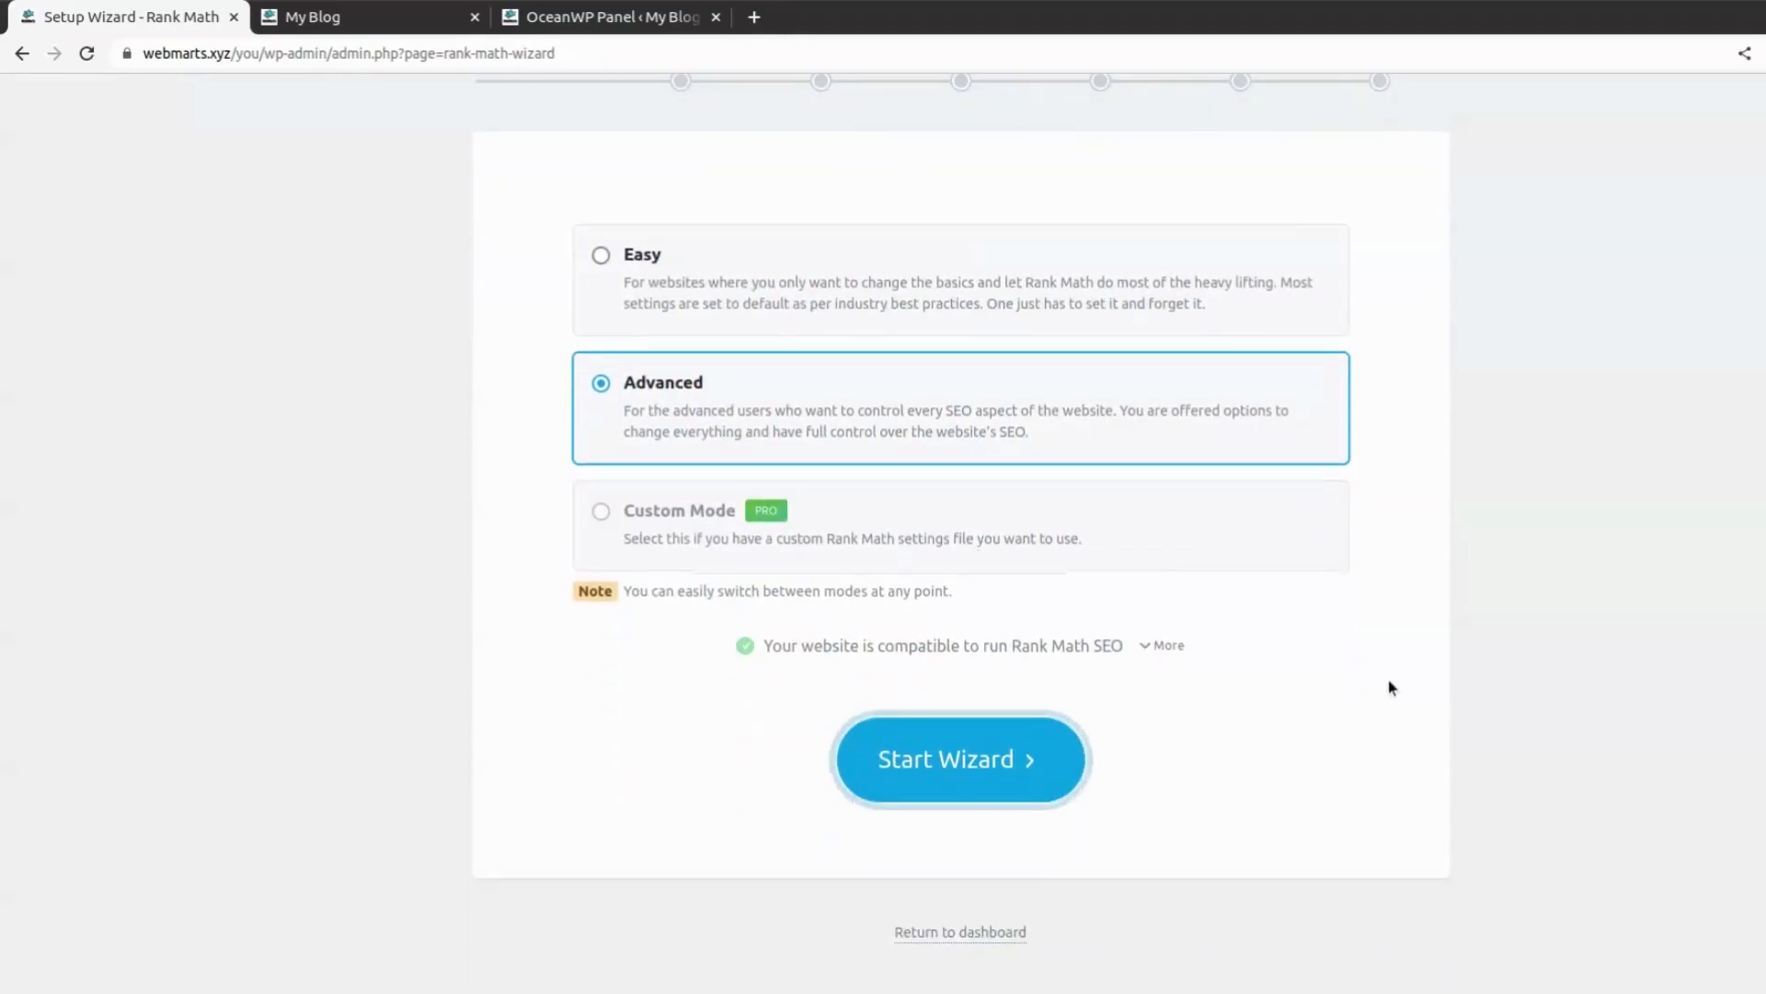
{"action": "left_click", "coordinate": [979, 771]}
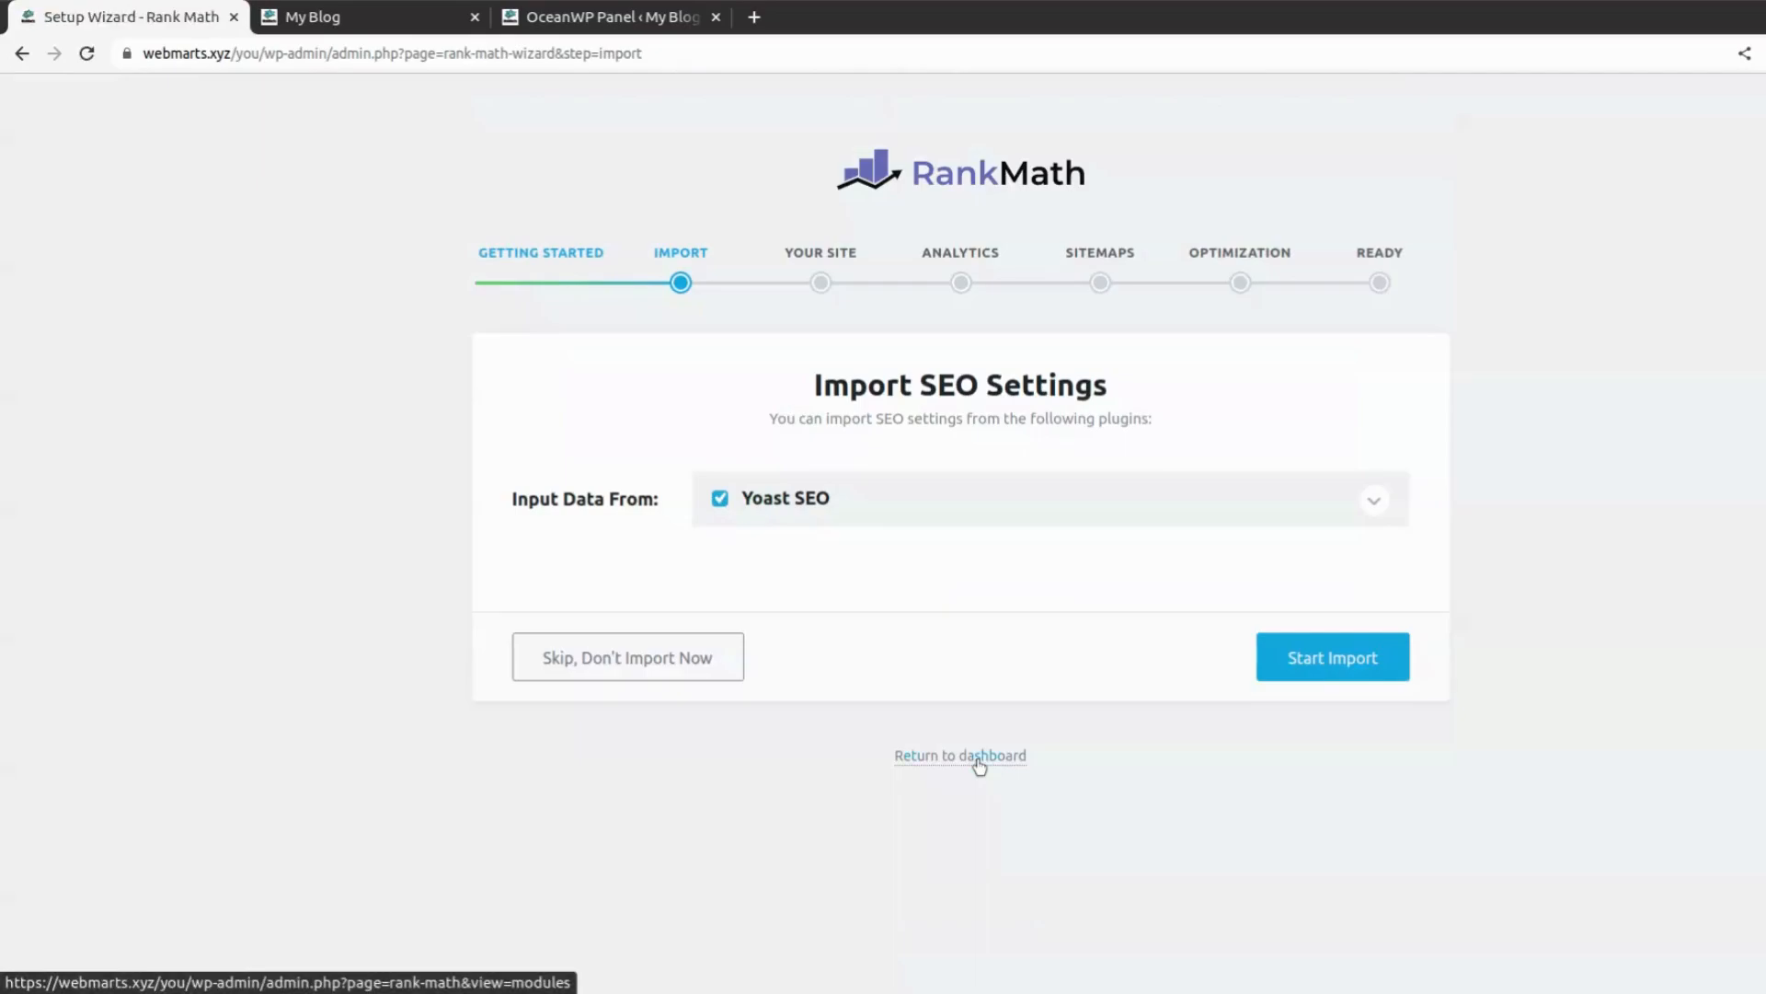
Step: Import all the listed SEO settings from Yoast SEO, including the score recalculation, and continue to the site details
{"action": "left_click", "coordinate": [1081, 516]}
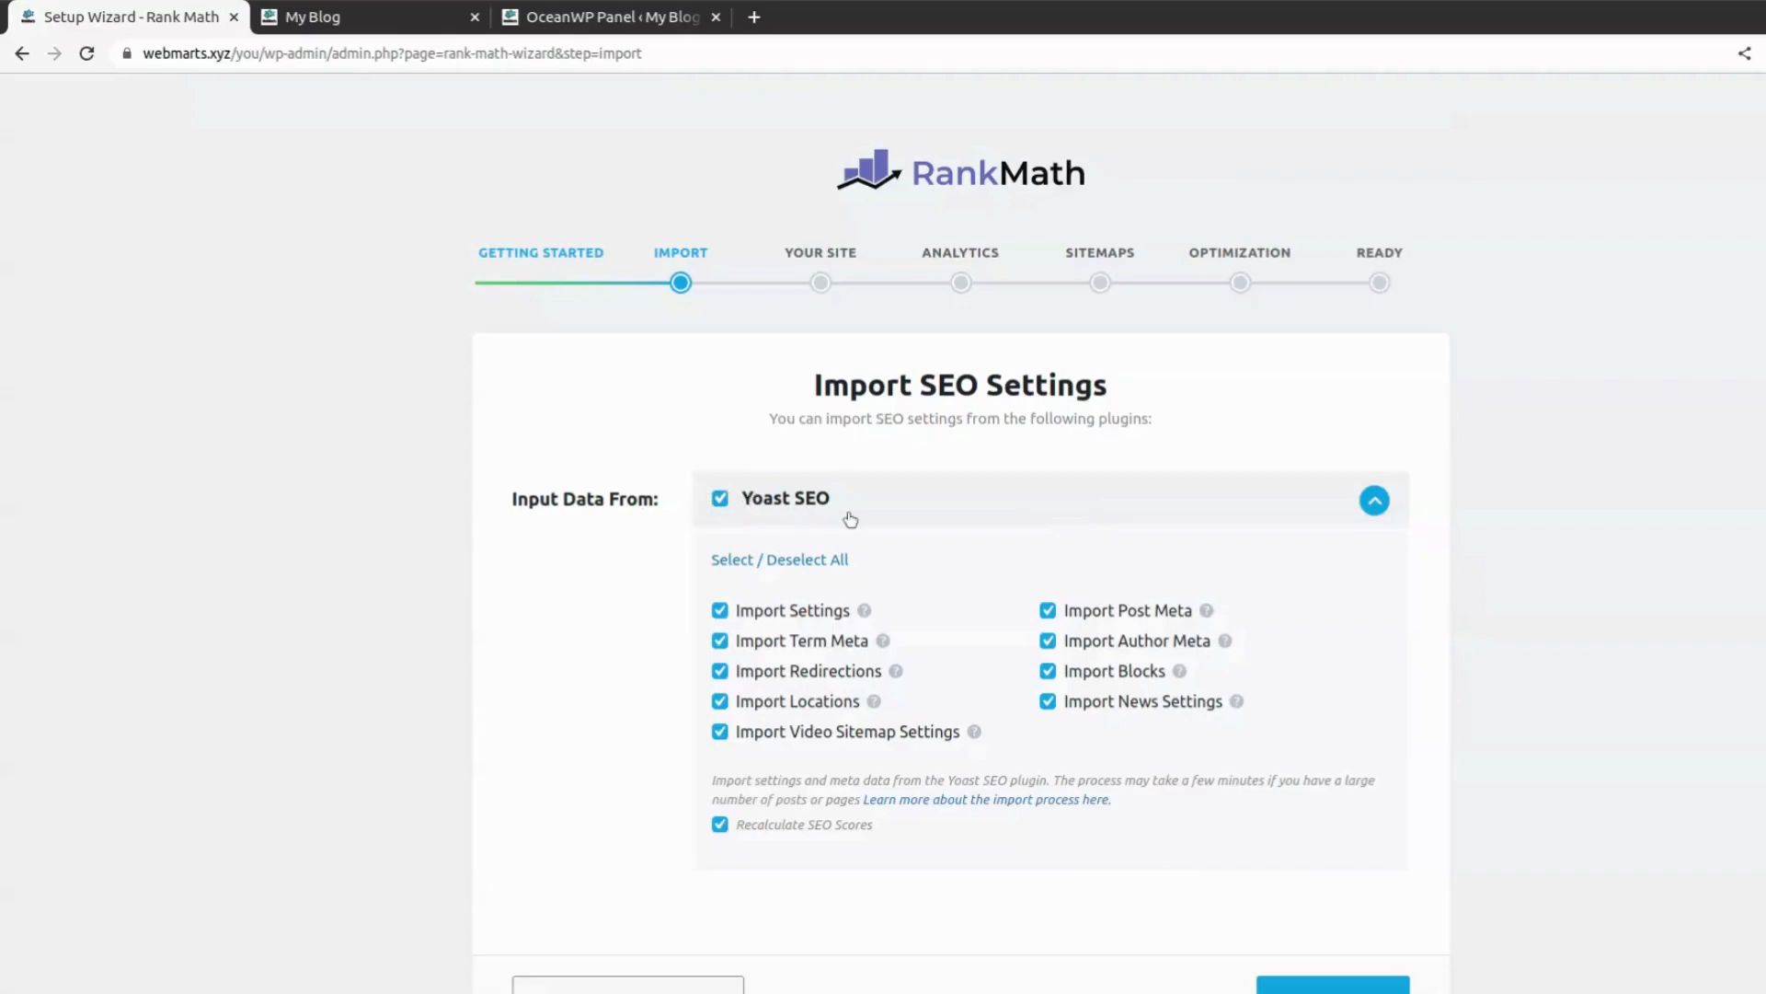
{"action": "scroll", "coordinate": [1116, 612], "scroll_direction": "down", "scroll_amount": 2}
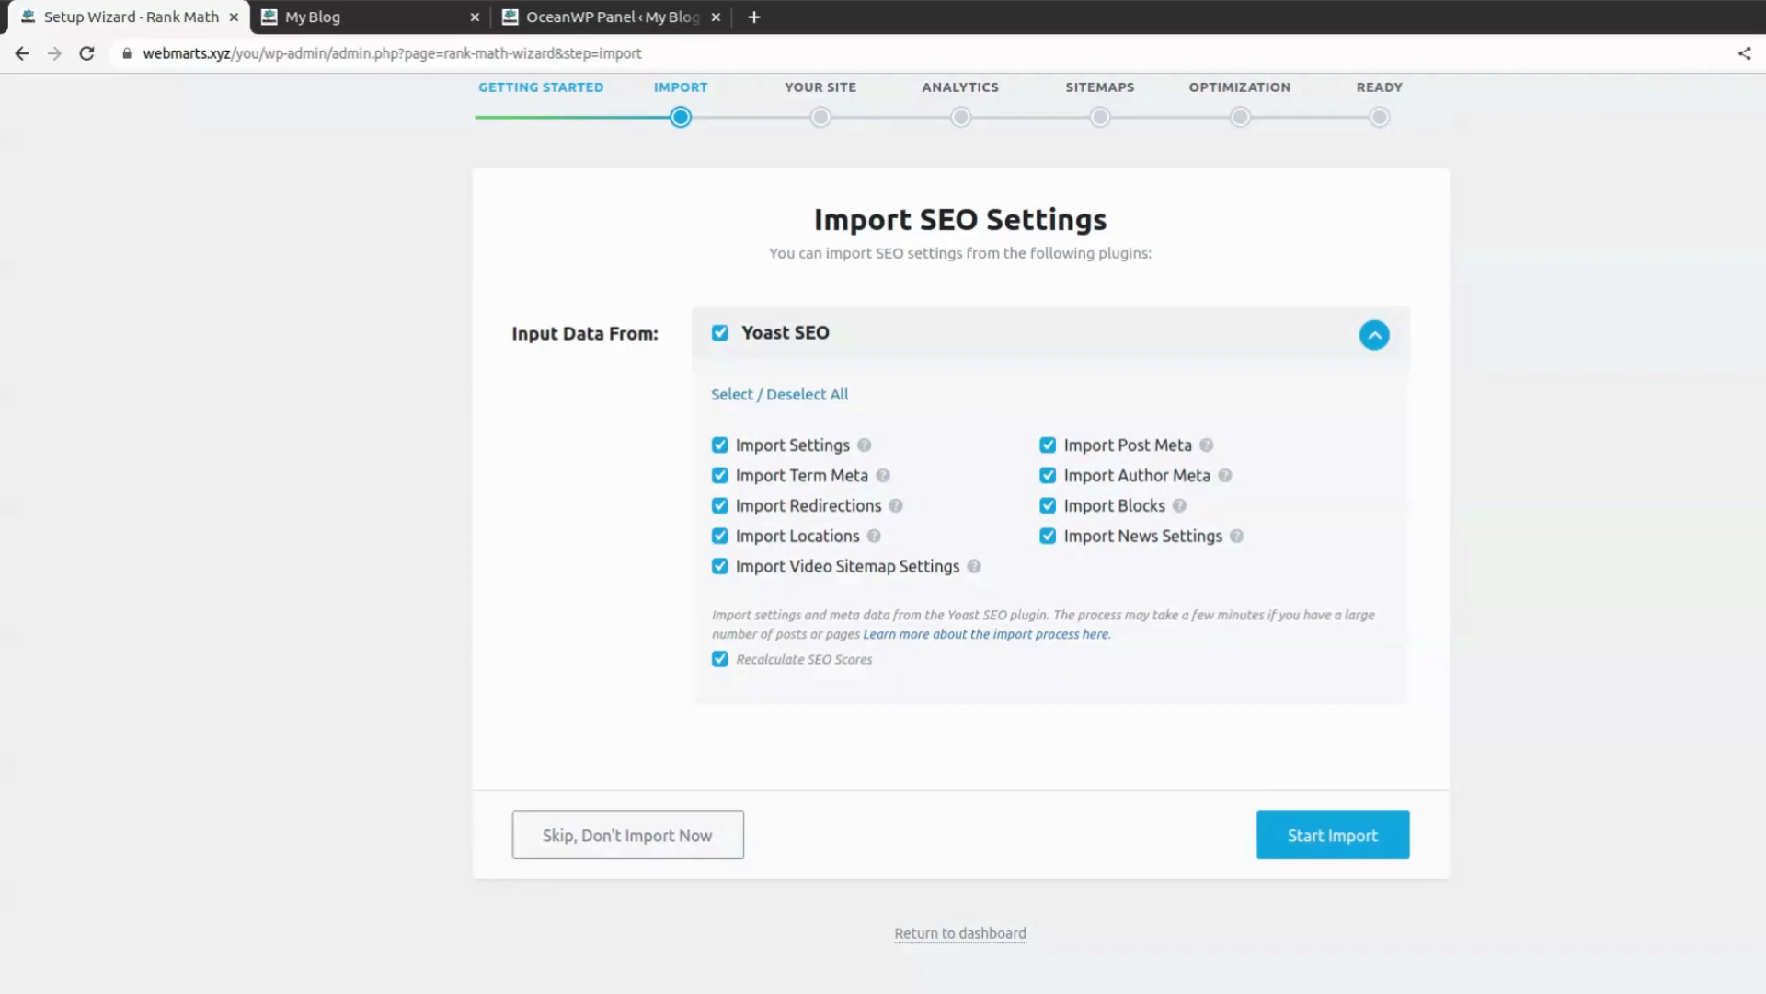
{"action": "left_click", "coordinate": [1339, 837]}
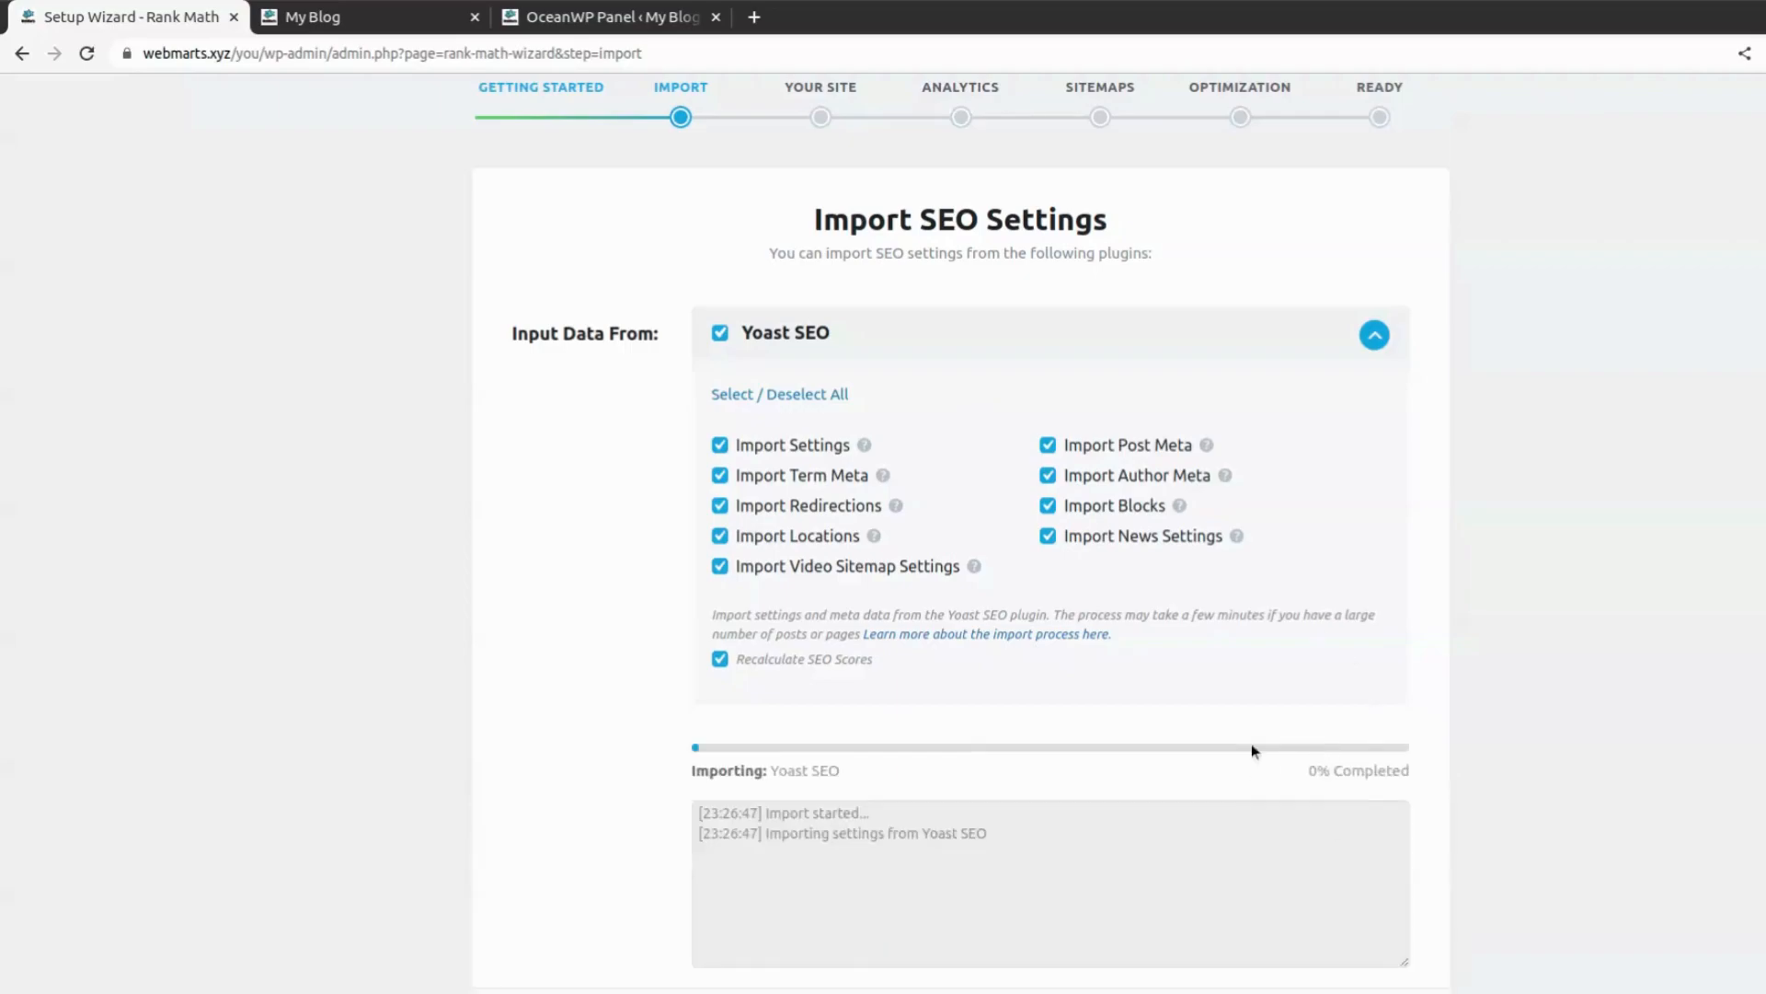
{"action": "scroll", "coordinate": [1253, 658], "scroll_direction": "down", "scroll_amount": 2}
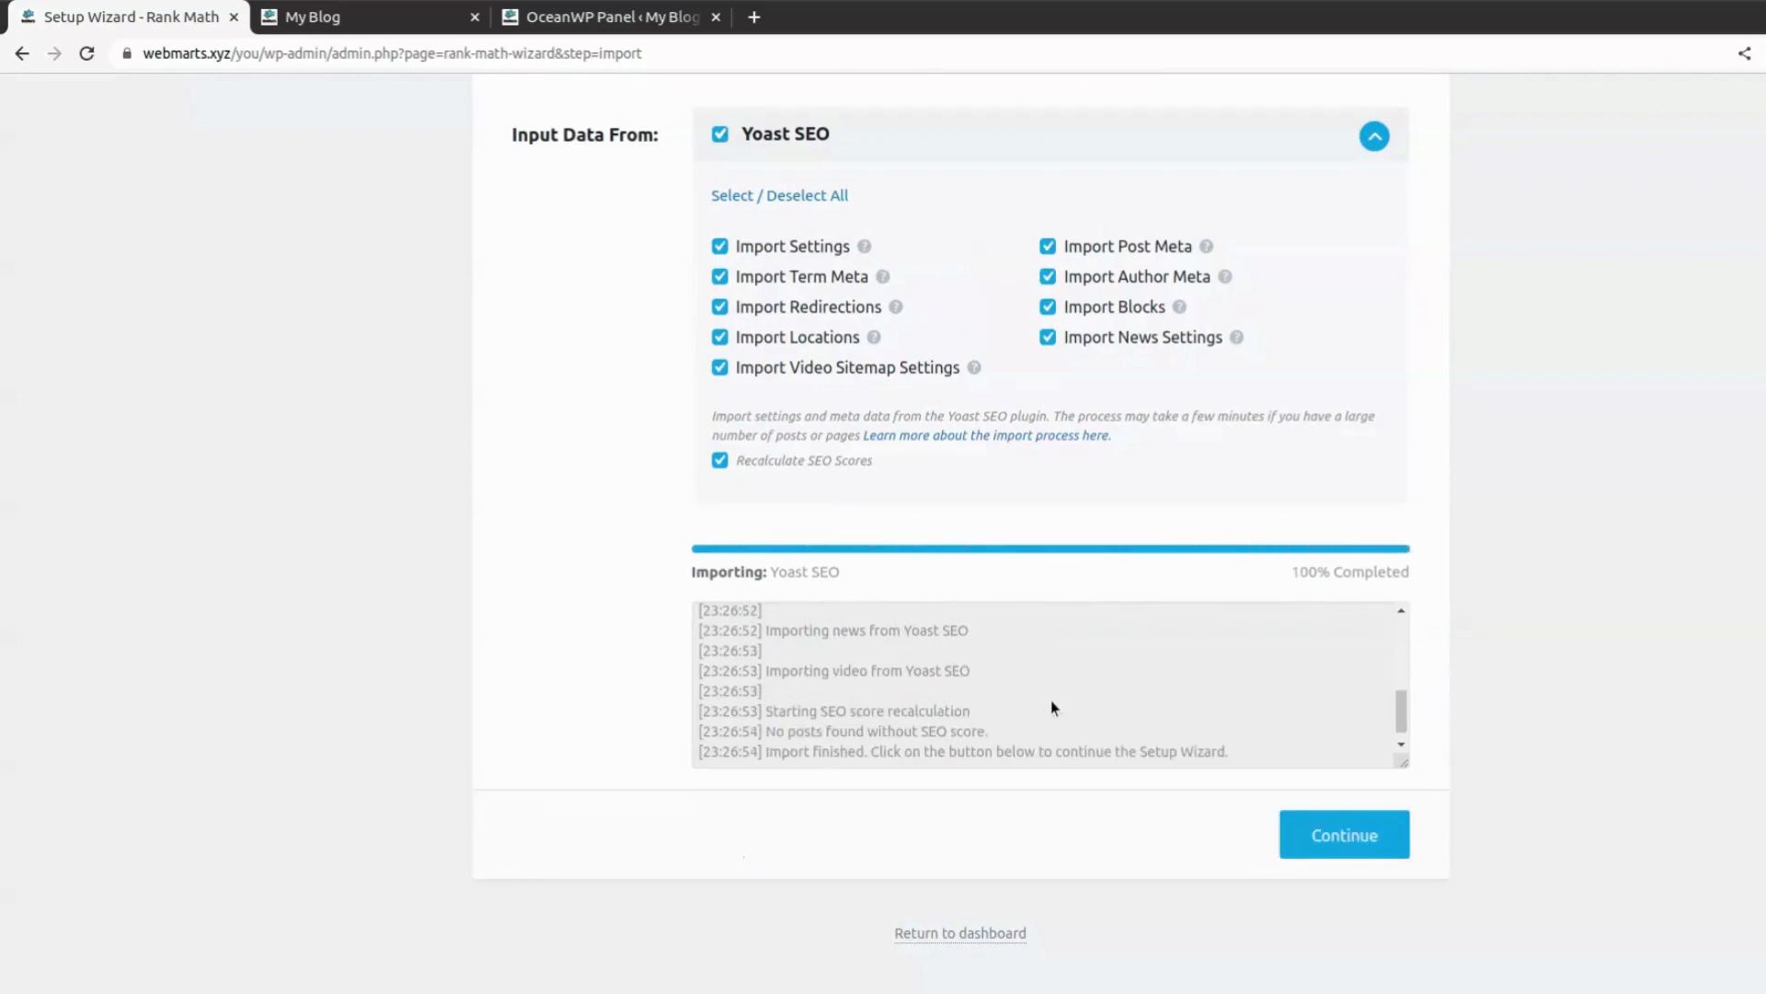
{"action": "left_click", "coordinate": [1358, 840]}
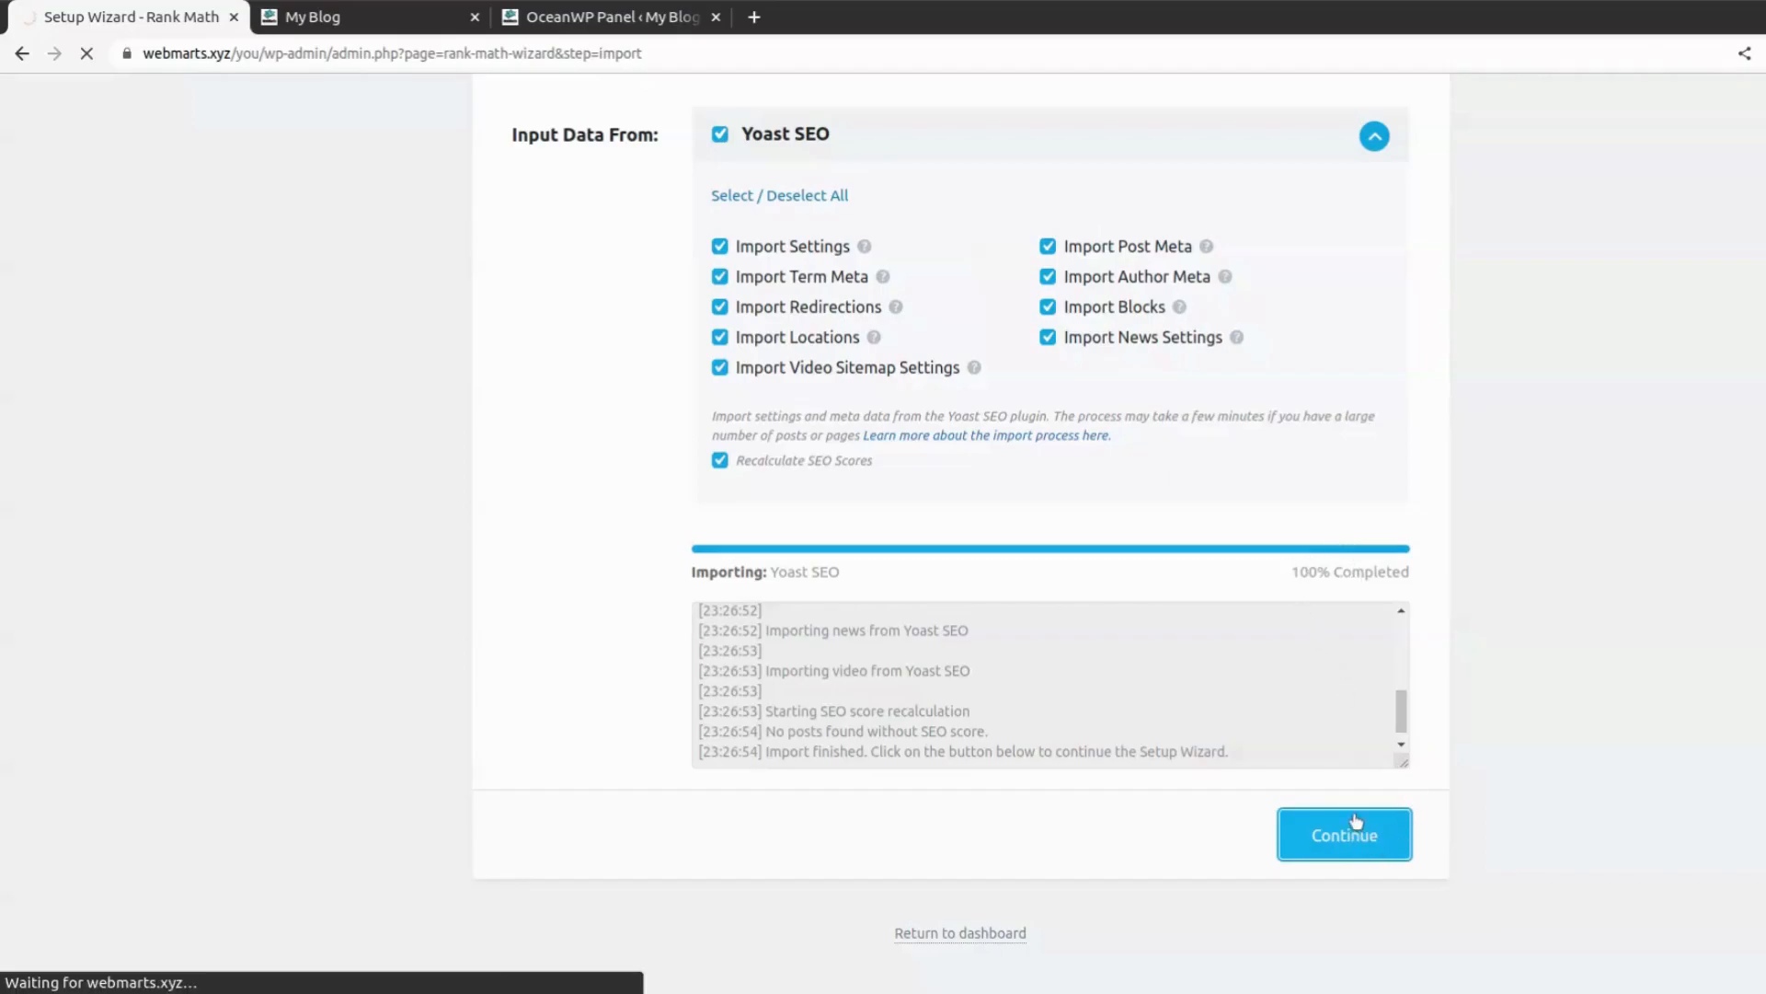
Step: Review the site details in the wizard, checking the blog type choices, website name and alternate name
{"action": "scroll", "coordinate": [1370, 798], "scroll_direction": "down", "scroll_amount": 5}
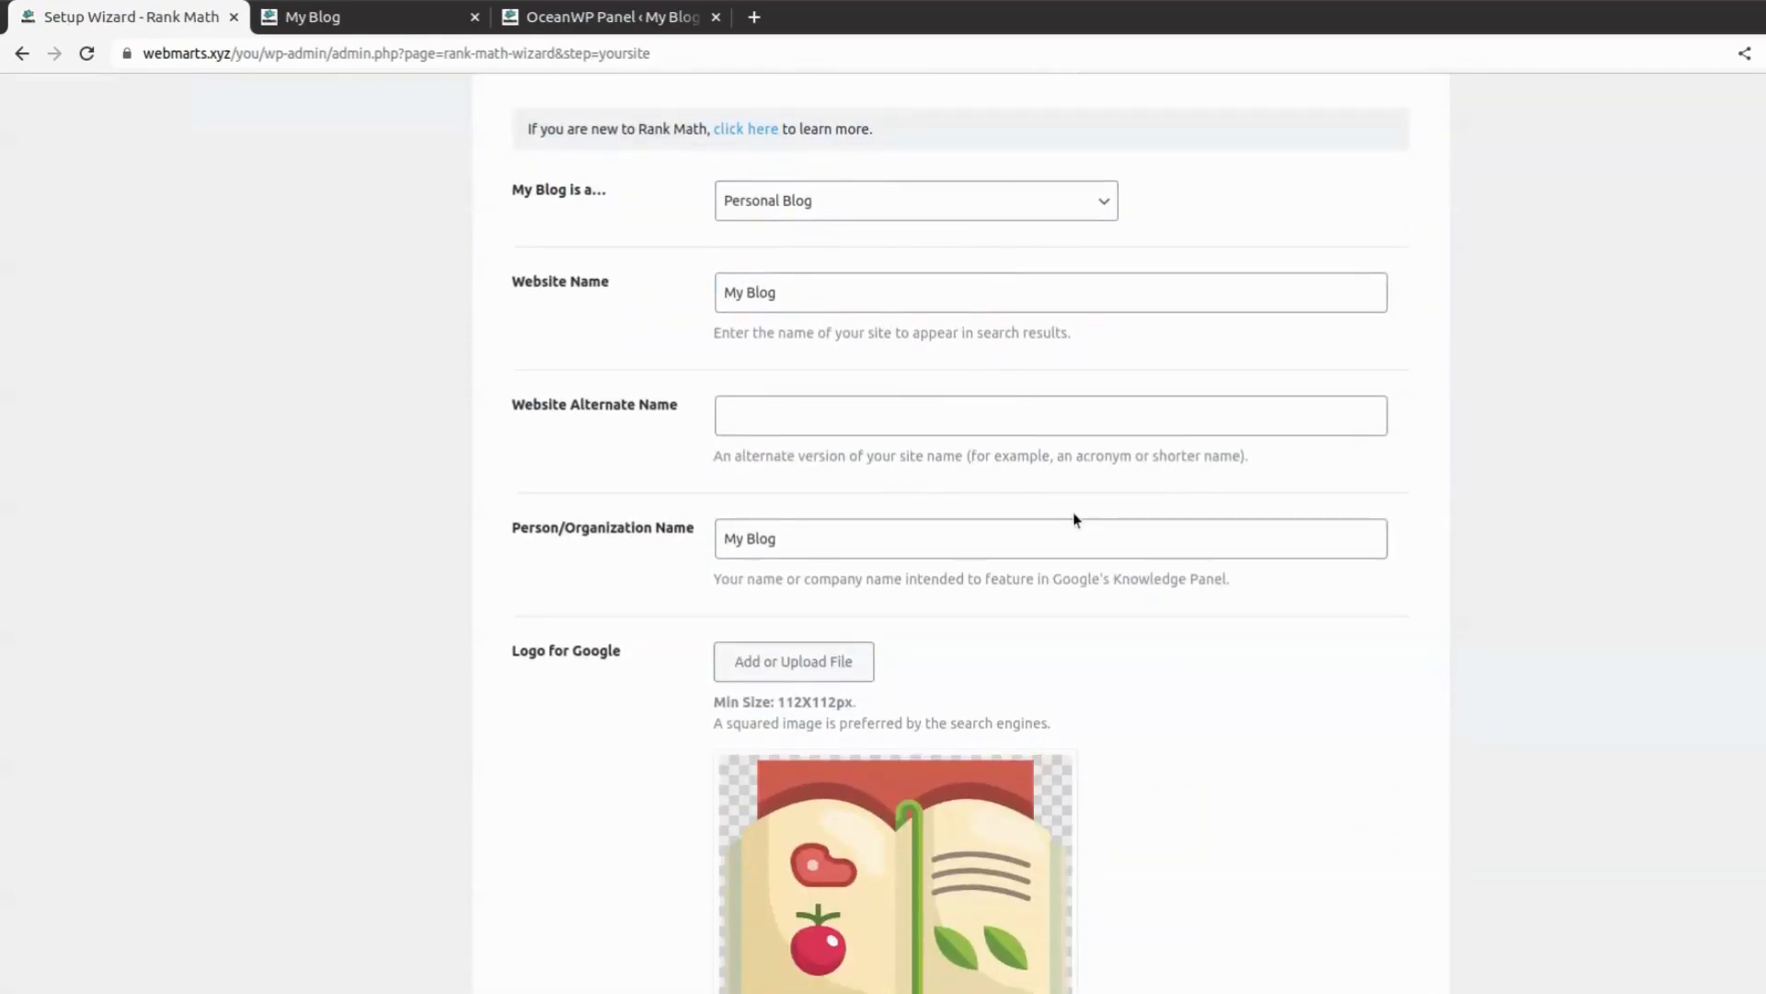
{"action": "scroll", "coordinate": [1109, 571], "scroll_direction": "down", "scroll_amount": 5}
{"action": "scroll", "coordinate": [1173, 616], "scroll_direction": "up", "scroll_amount": 6}
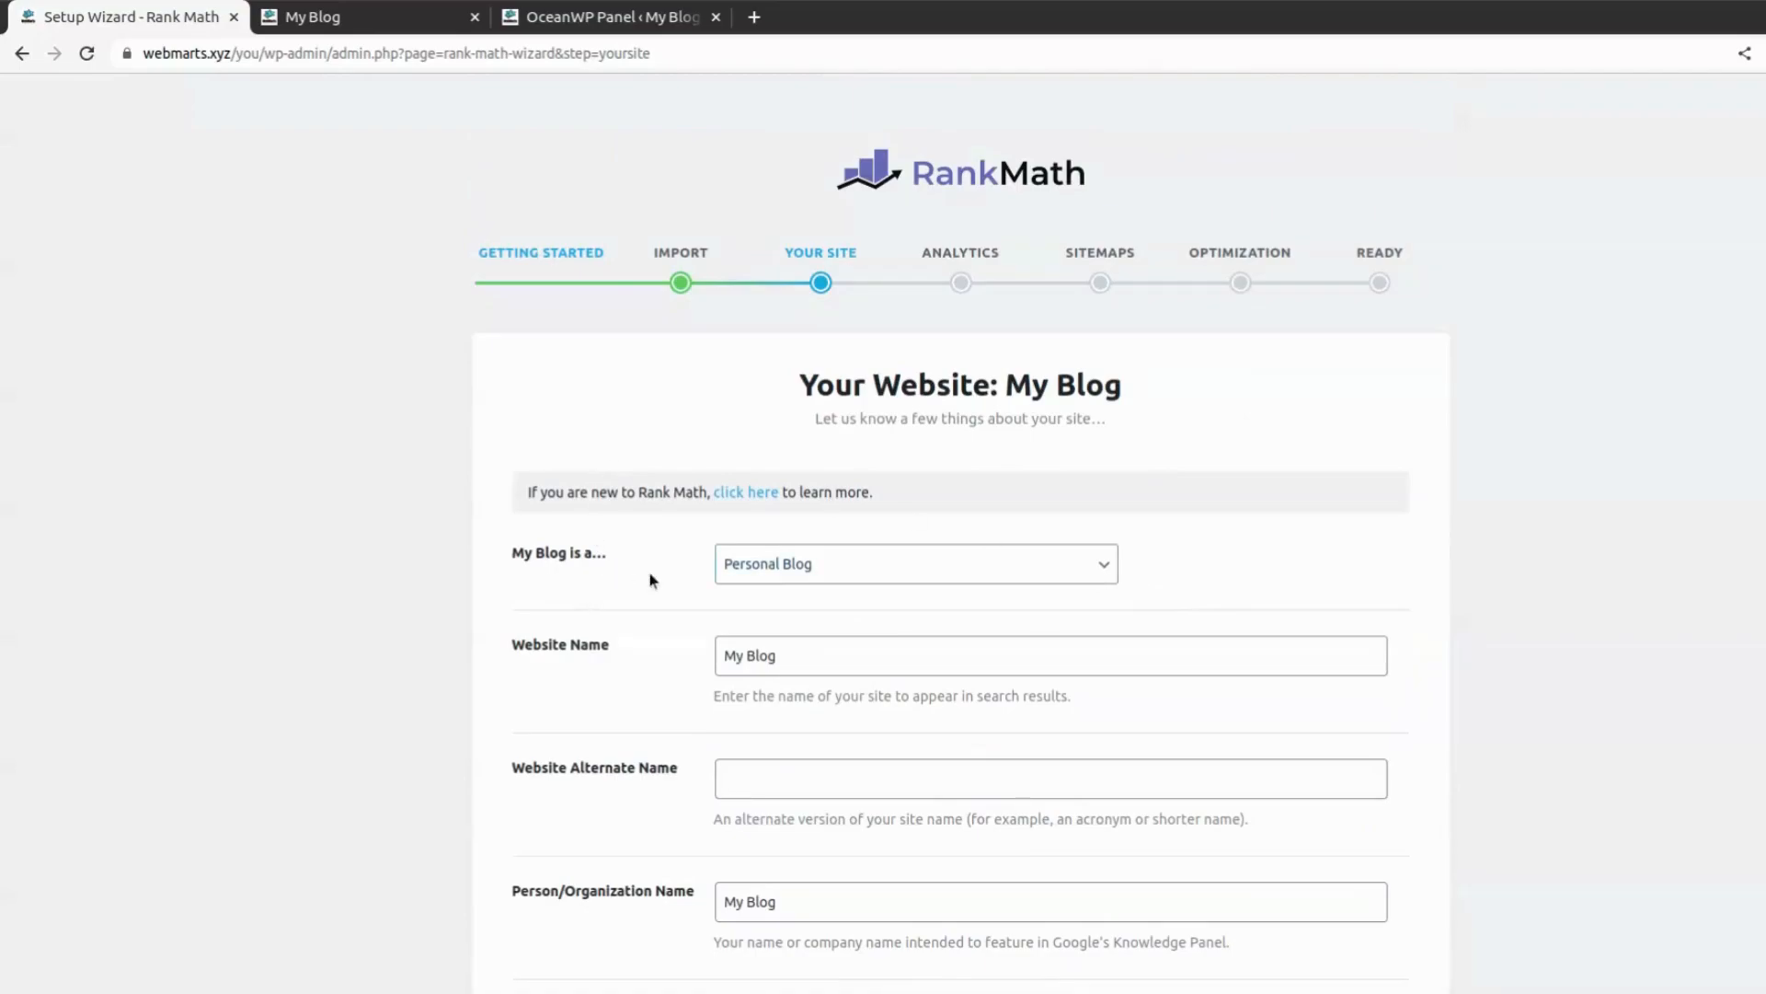
{"action": "left_click", "coordinate": [763, 573]}
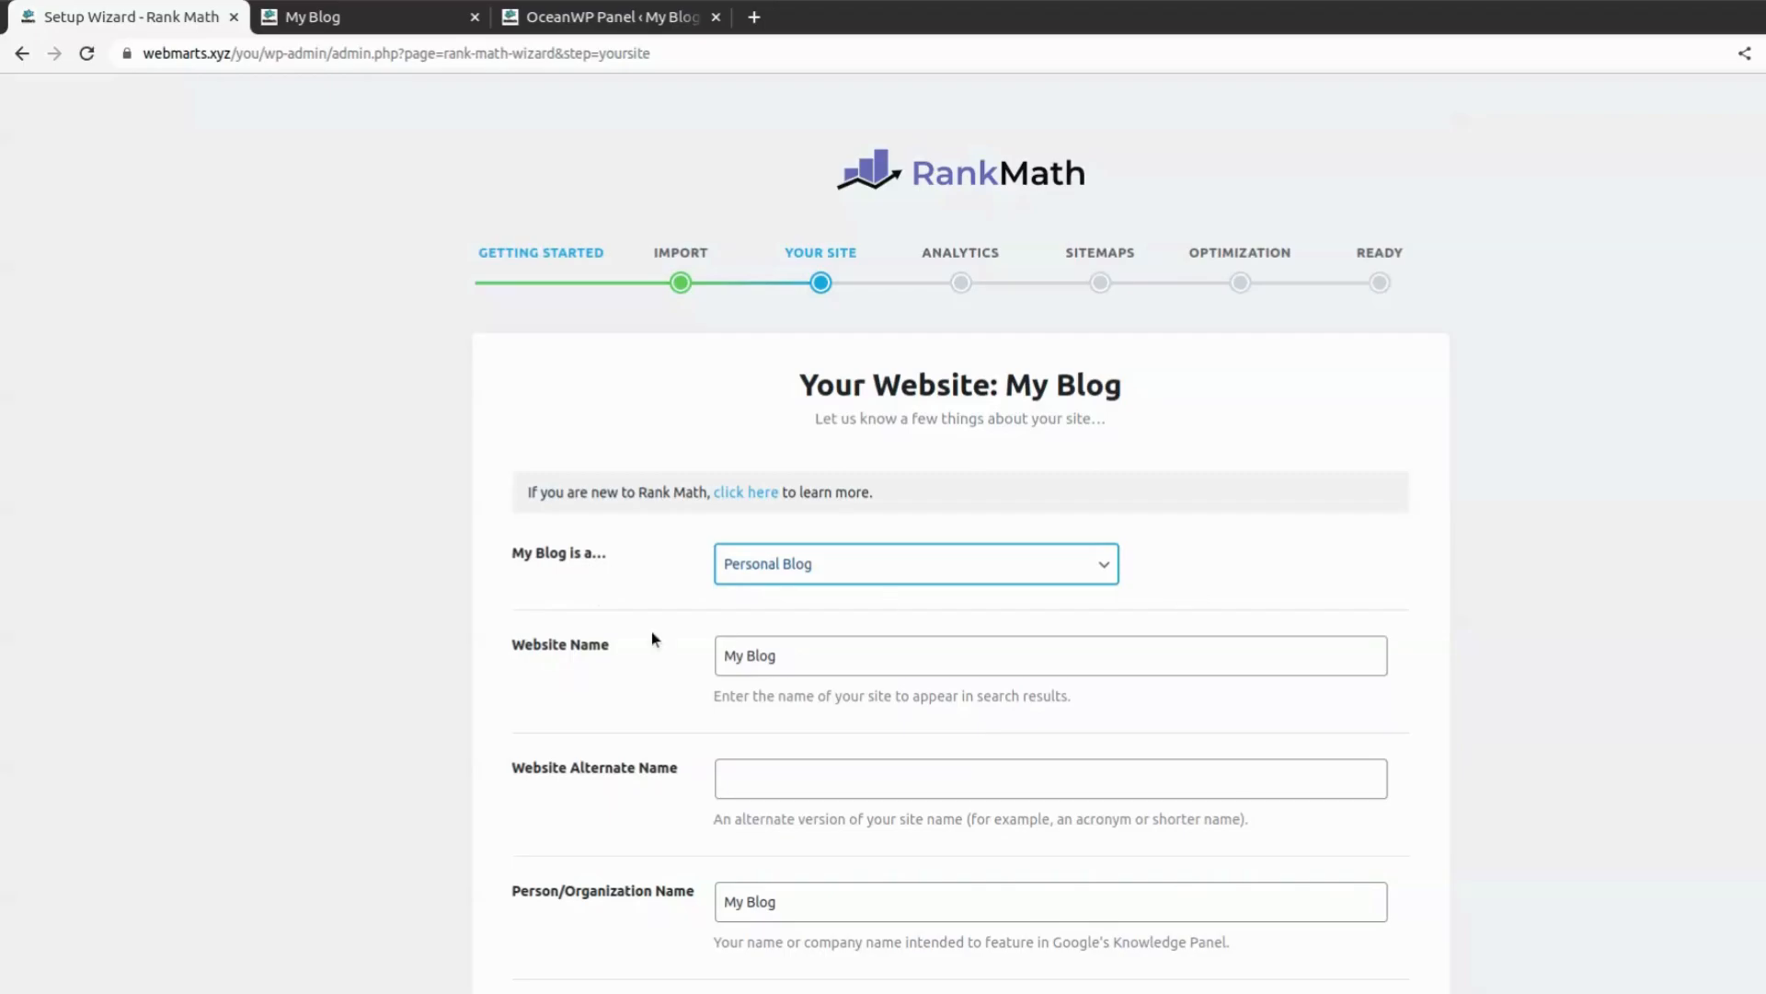
{"action": "scroll", "coordinate": [651, 638], "scroll_direction": "down", "scroll_amount": 3}
{"action": "left_click", "coordinate": [883, 534]}
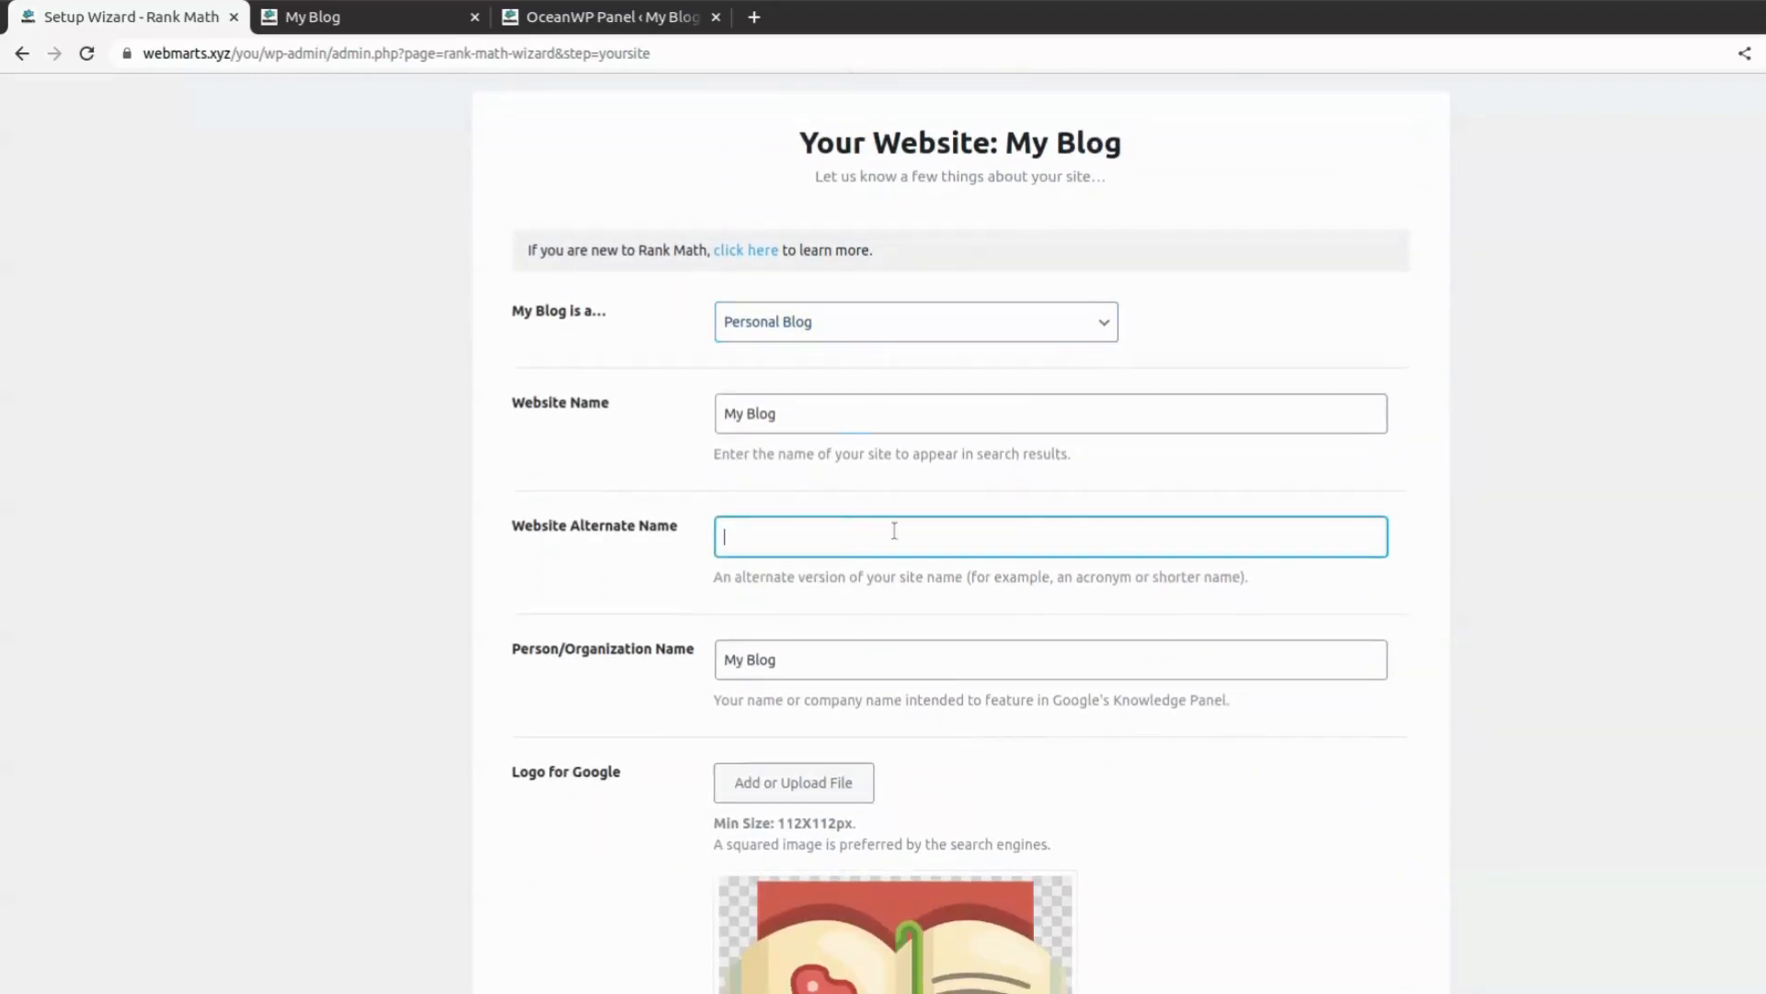
{"action": "left_click", "coordinate": [1346, 598]}
Step: Check the Person/Organization Name, Google logo and default social share image, and skip the site details without saving
{"action": "scroll", "coordinate": [1168, 624], "scroll_direction": "down", "scroll_amount": 3}
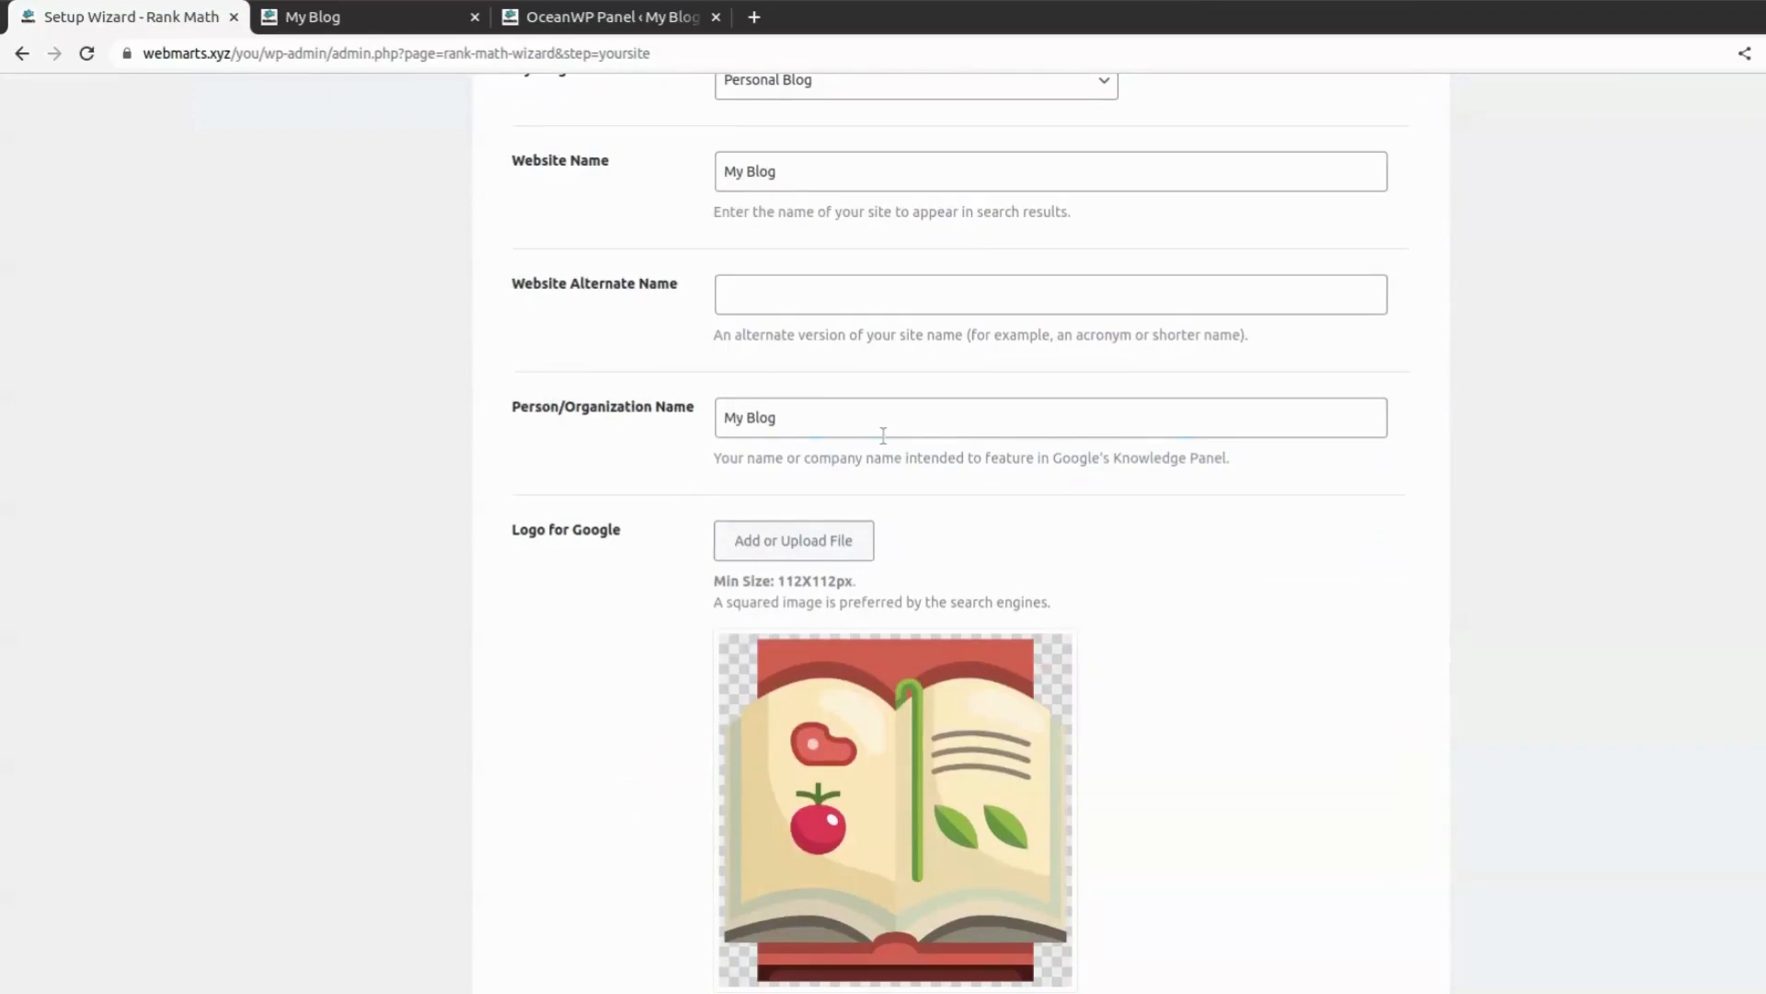
{"action": "triple_click", "coordinate": [862, 416]}
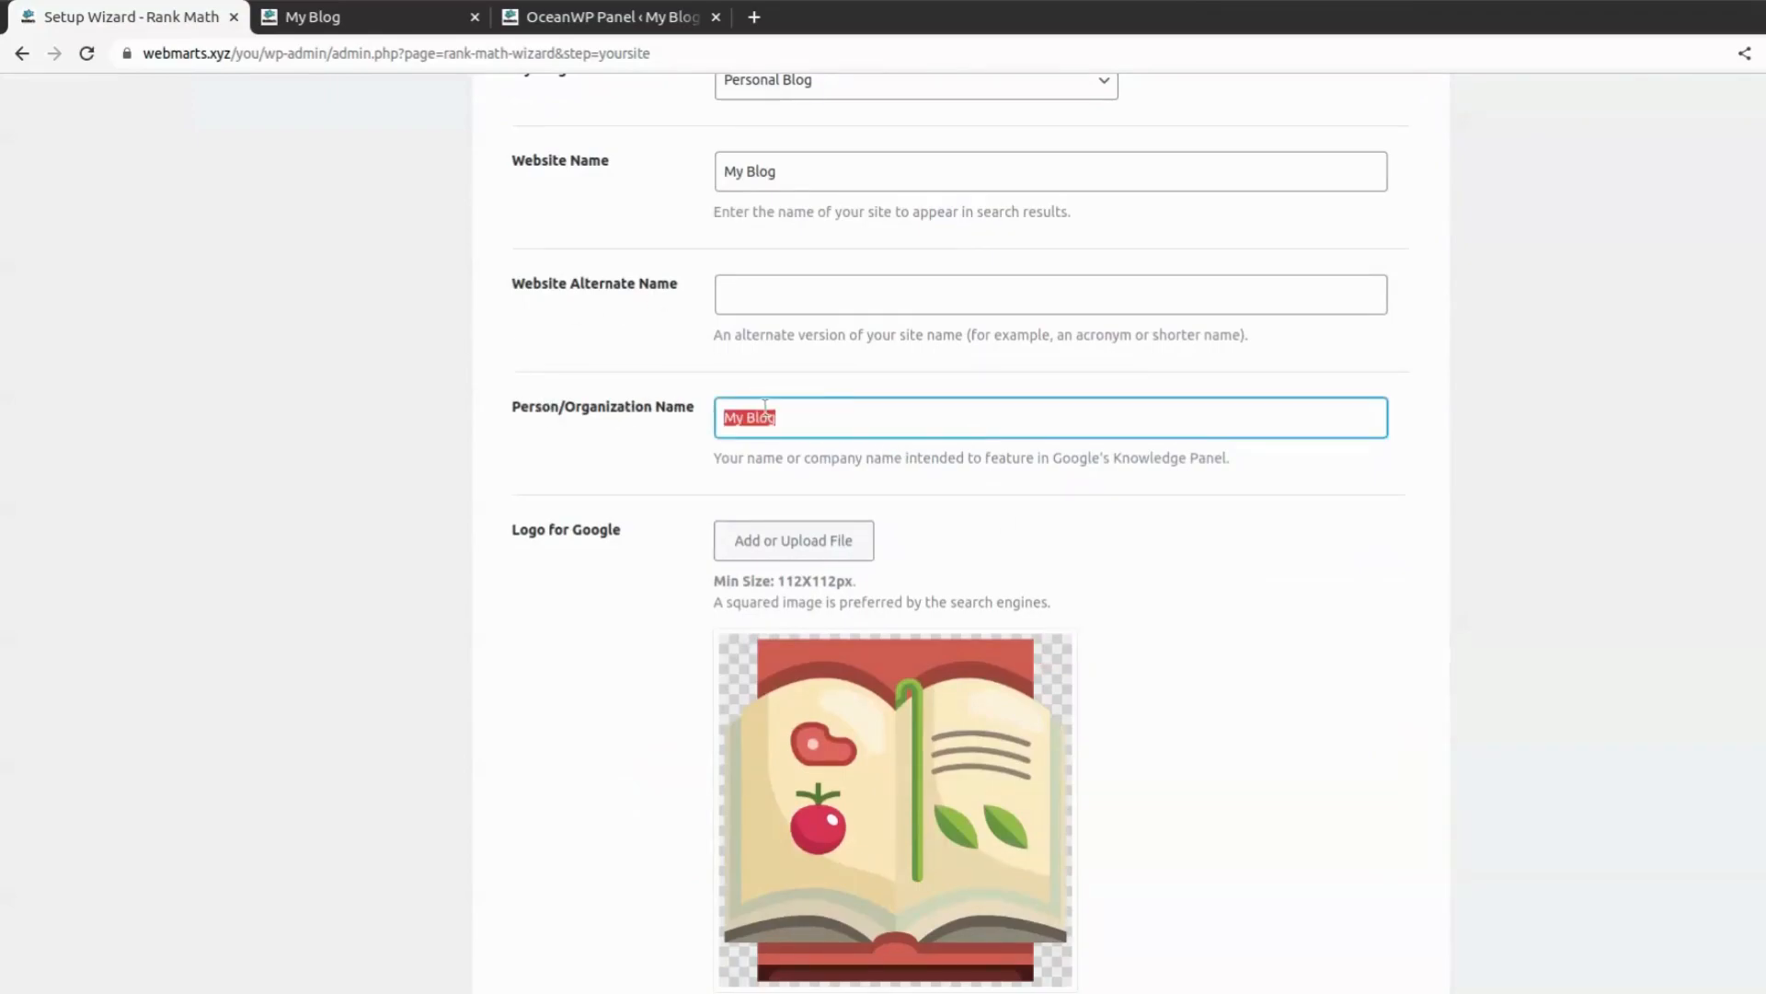
{"action": "key", "text": "Home"}
{"action": "scroll", "coordinate": [1097, 509], "scroll_direction": "down", "scroll_amount": 5}
{"action": "scroll", "coordinate": [678, 276], "scroll_direction": "up", "scroll_amount": 4}
{"action": "scroll", "coordinate": [688, 300], "scroll_direction": "down", "scroll_amount": 1}
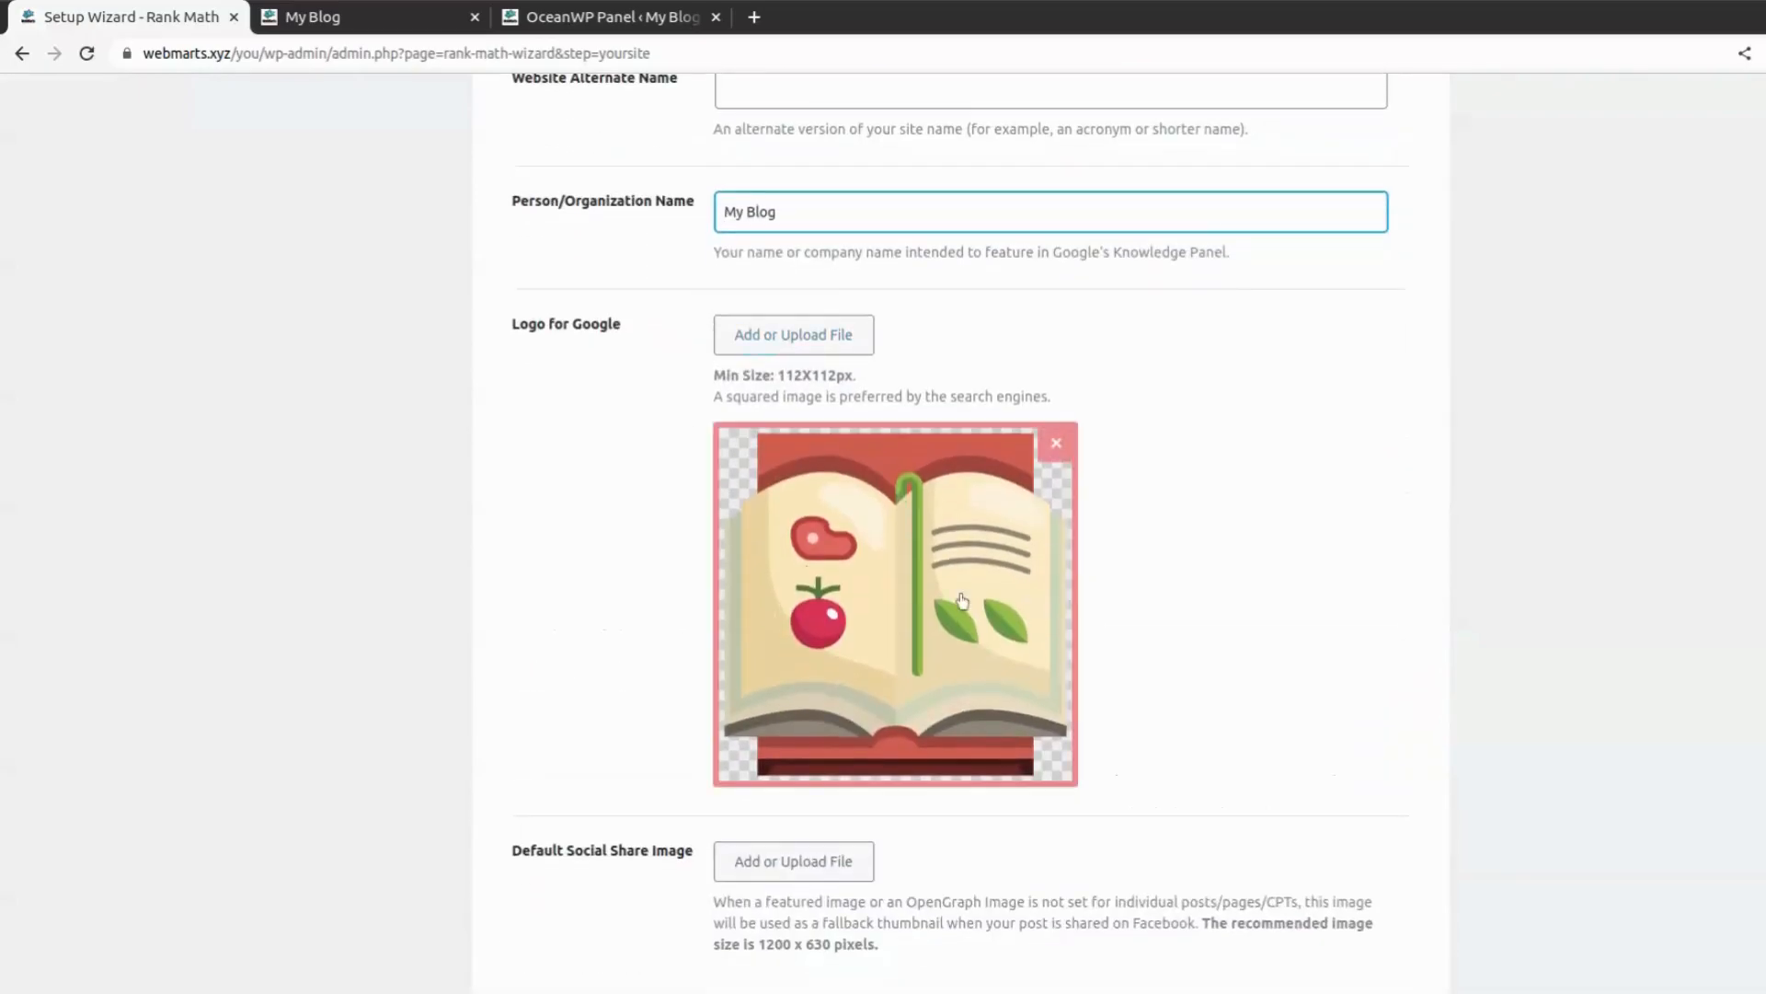
{"action": "scroll", "coordinate": [1012, 626], "scroll_direction": "down", "scroll_amount": 3}
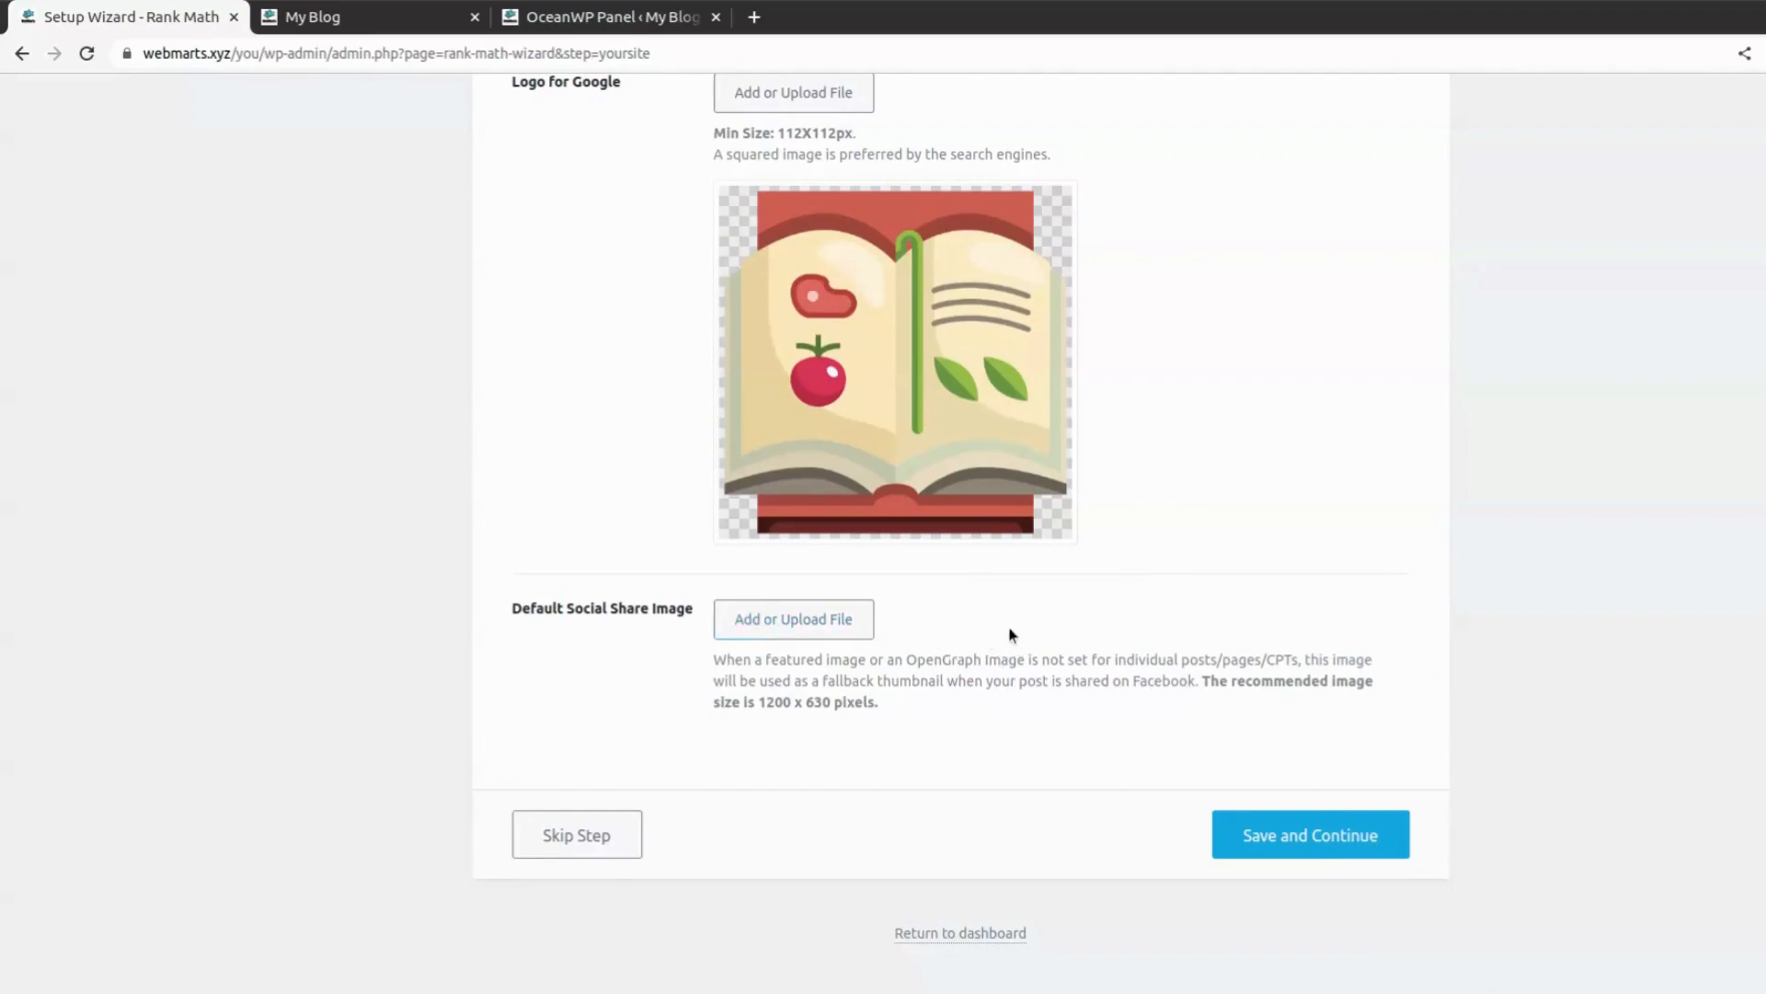
{"action": "left_click", "coordinate": [589, 835]}
Step: Read the benefits of connecting Google services and skip the wizard's Analytics stage
{"action": "scroll", "coordinate": [1113, 699], "scroll_direction": "down", "scroll_amount": 4}
{"action": "scroll", "coordinate": [1121, 708], "scroll_direction": "up", "scroll_amount": 3}
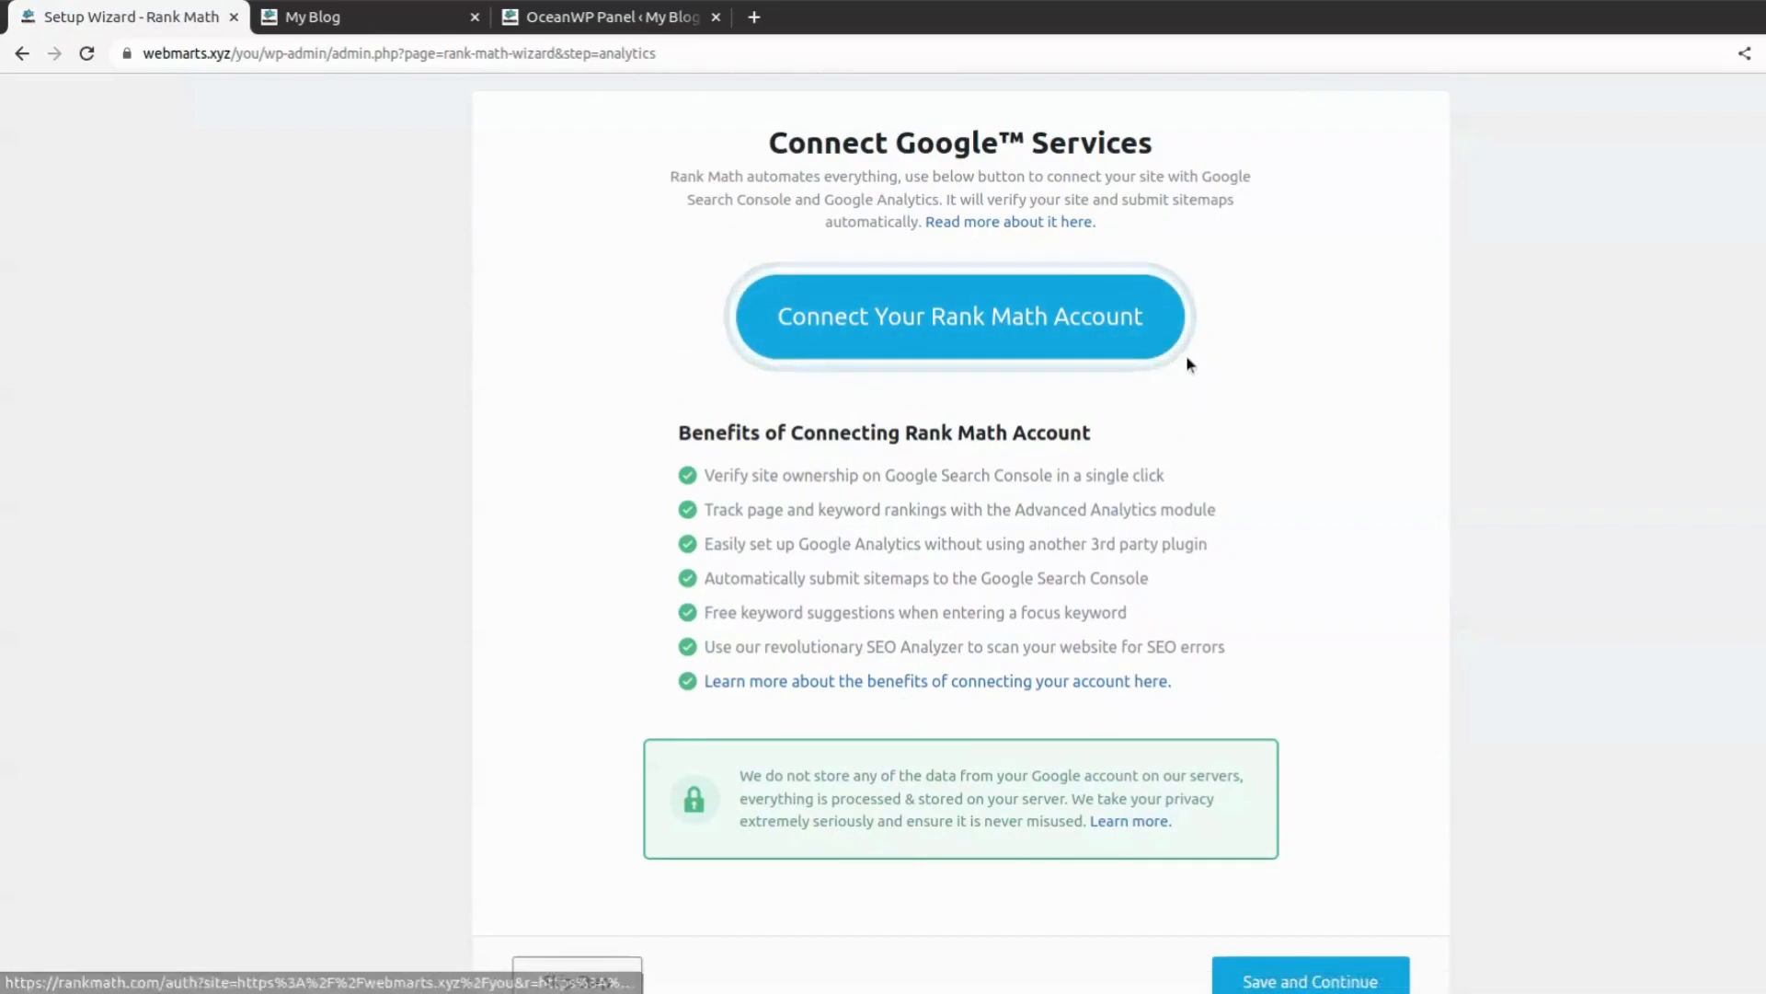
{"action": "scroll", "coordinate": [1317, 501], "scroll_direction": "down", "scroll_amount": 3}
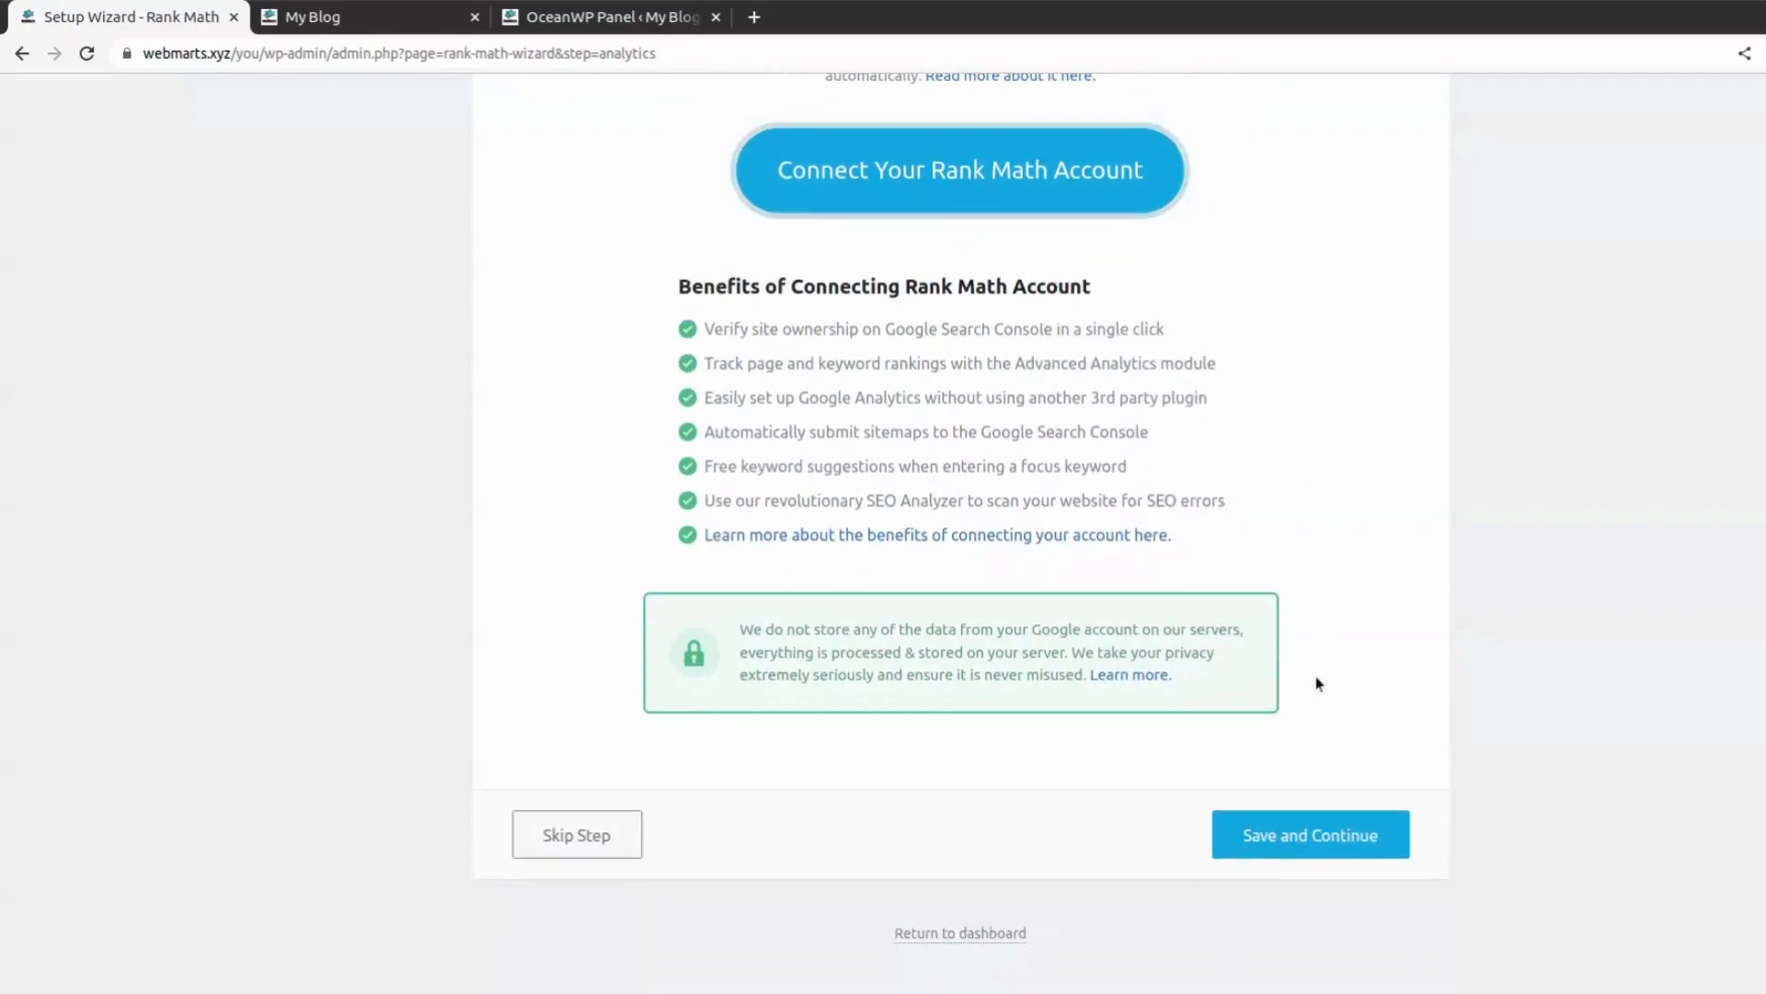
{"action": "left_click", "coordinate": [641, 846]}
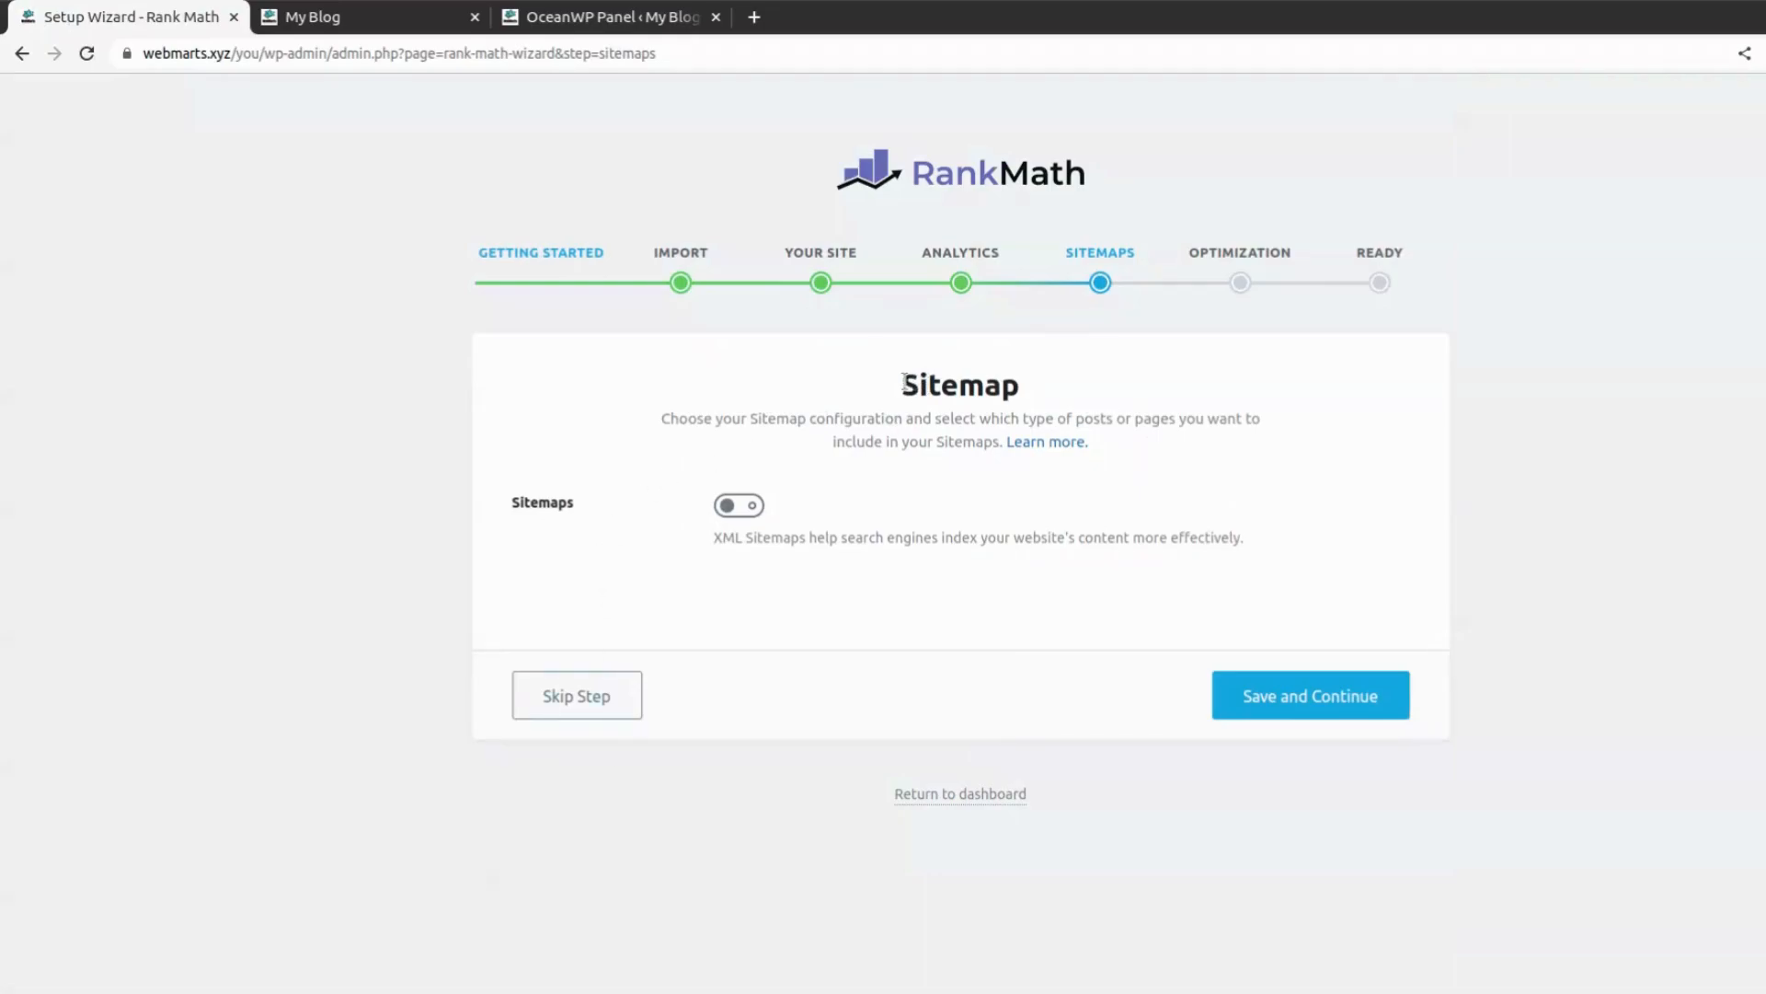
Step: Check the wizard's Sitemap stage and skip it without changing the Sitemaps option
{"action": "left_click_drag", "start_coordinate": [902, 383], "coordinate": [1066, 406]}
{"action": "left_click", "coordinate": [885, 500]}
{"action": "left_click", "coordinate": [578, 699]}
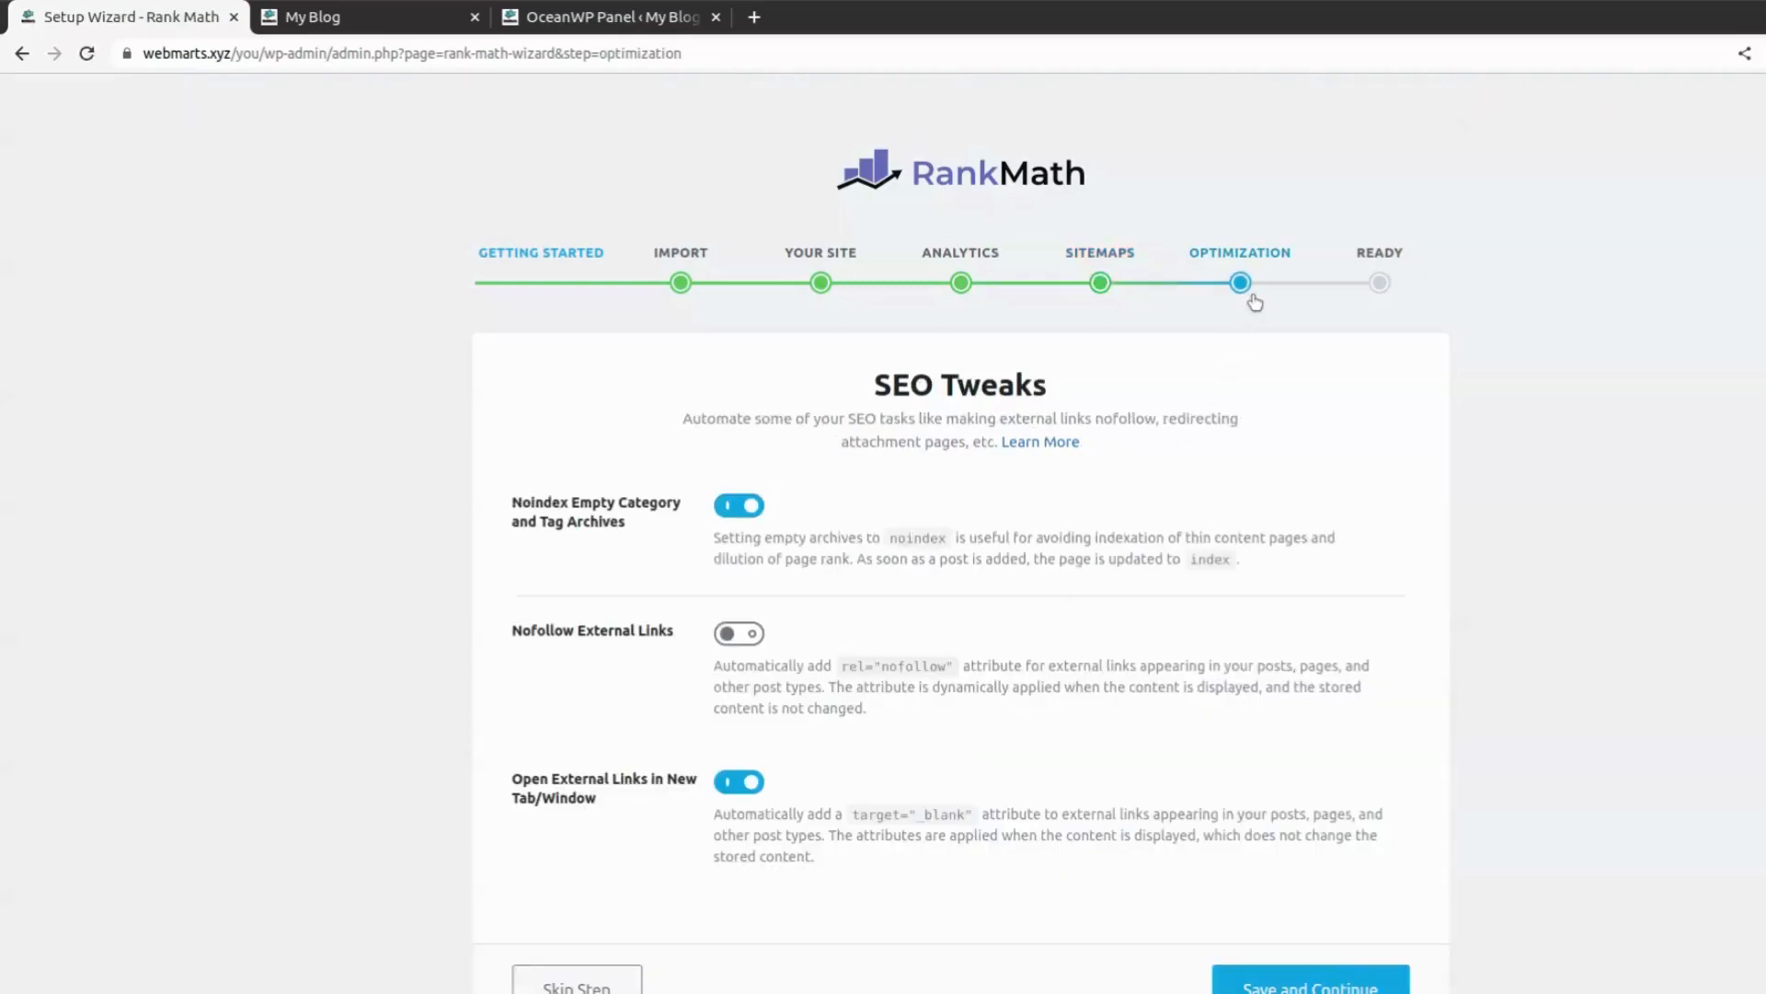
Step: Review the SEO Tweaks options for empty archives and external links, and skip the Optimization stage without saving
{"action": "scroll", "coordinate": [981, 565], "scroll_direction": "down", "scroll_amount": 2}
{"action": "scroll", "coordinate": [981, 564], "scroll_direction": "down", "scroll_amount": 1}
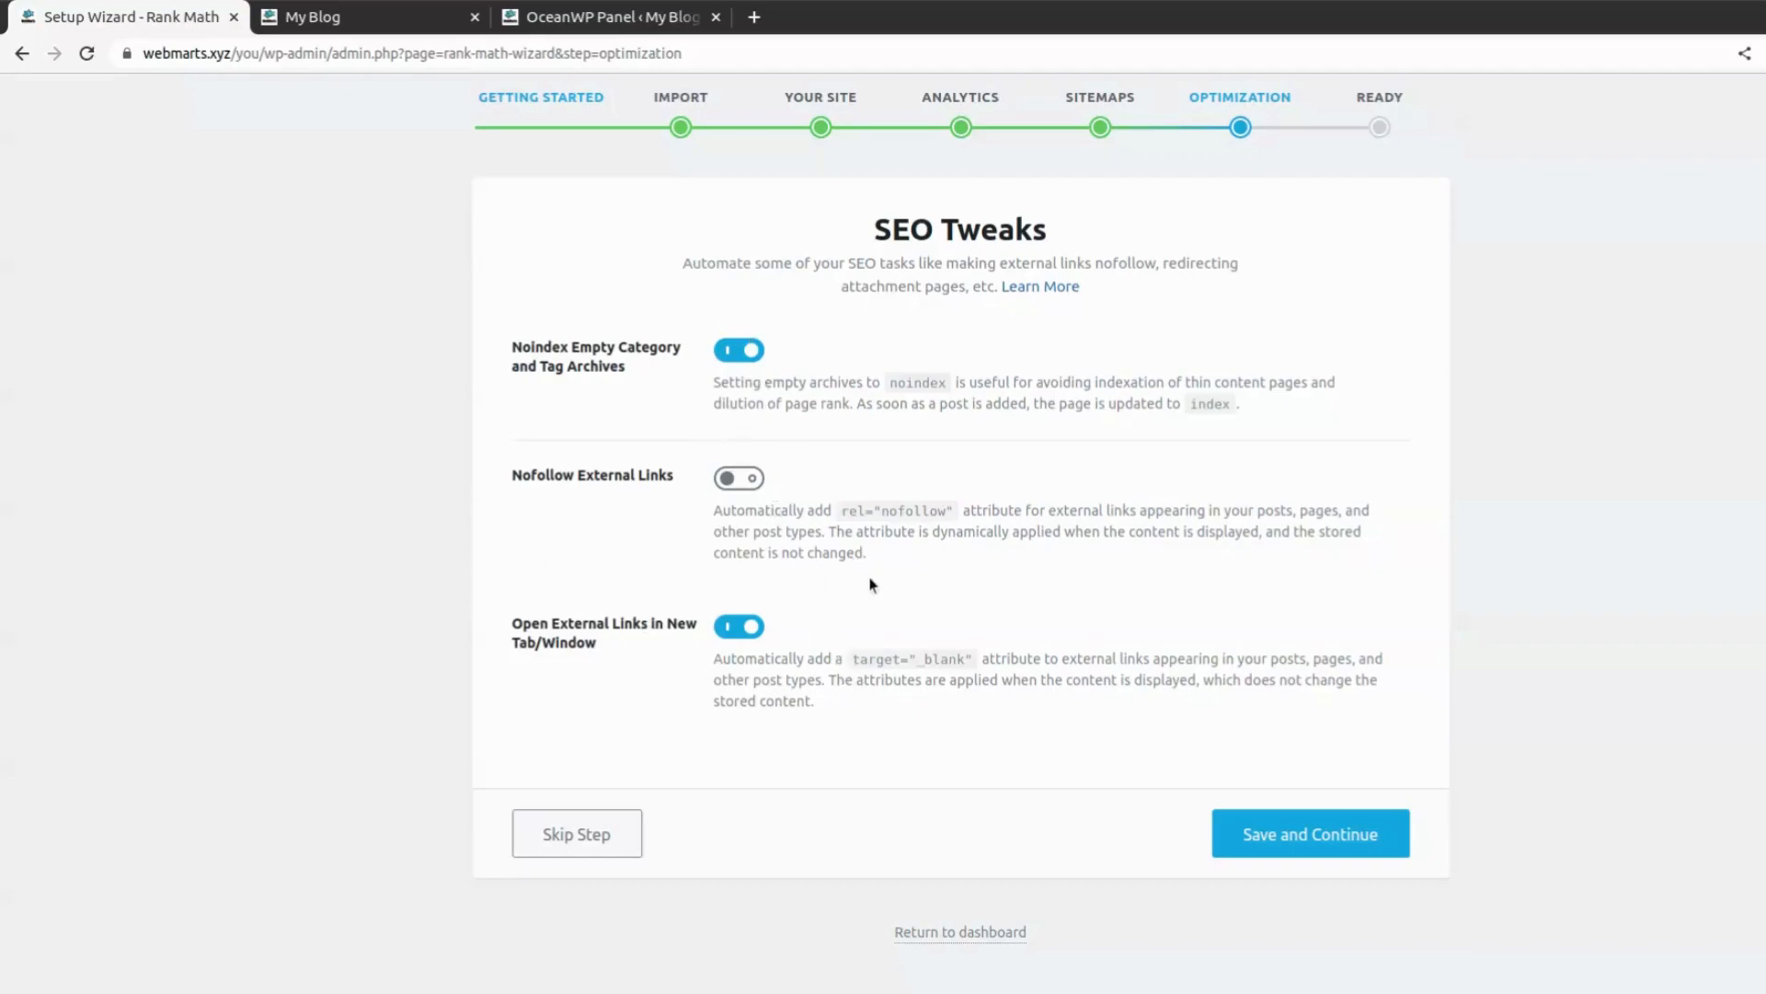
{"action": "left_click", "coordinate": [615, 852]}
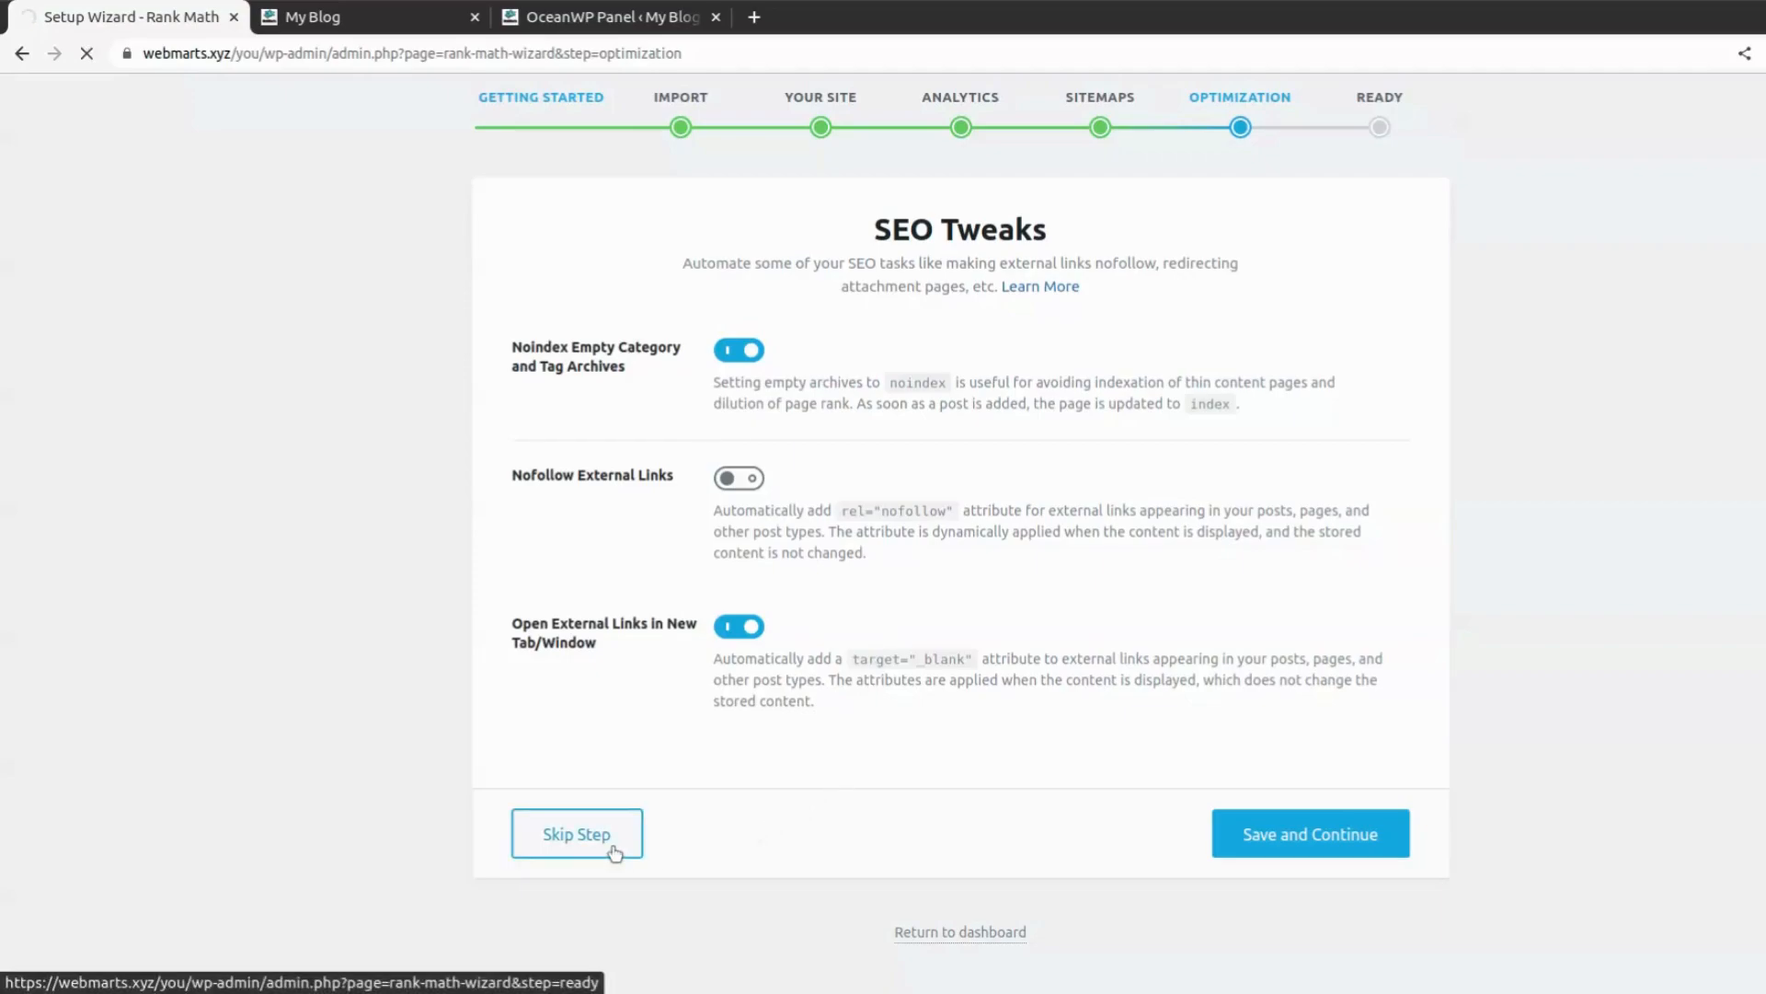
Step: Finish the Rank Math setup wizard from its Ready stage and return to the dashboard
{"action": "scroll", "coordinate": [991, 637], "scroll_direction": "down", "scroll_amount": 2}
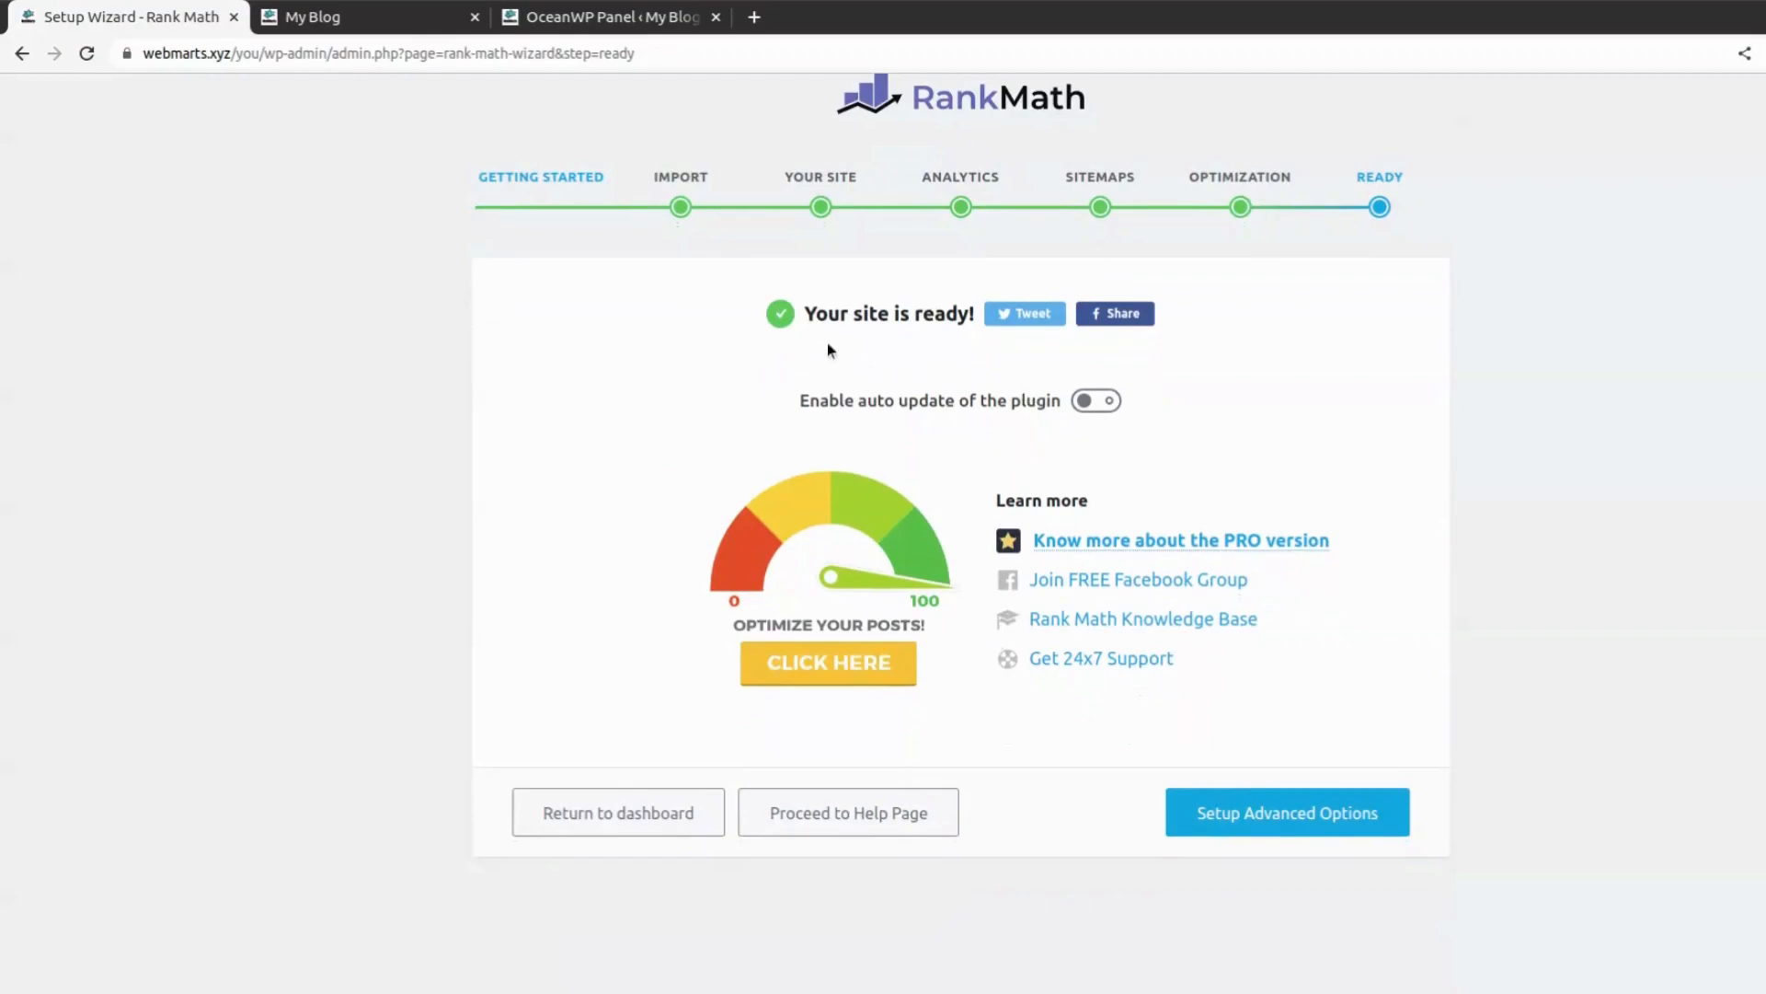
{"action": "left_click_drag", "start_coordinate": [808, 308], "coordinate": [980, 318]}
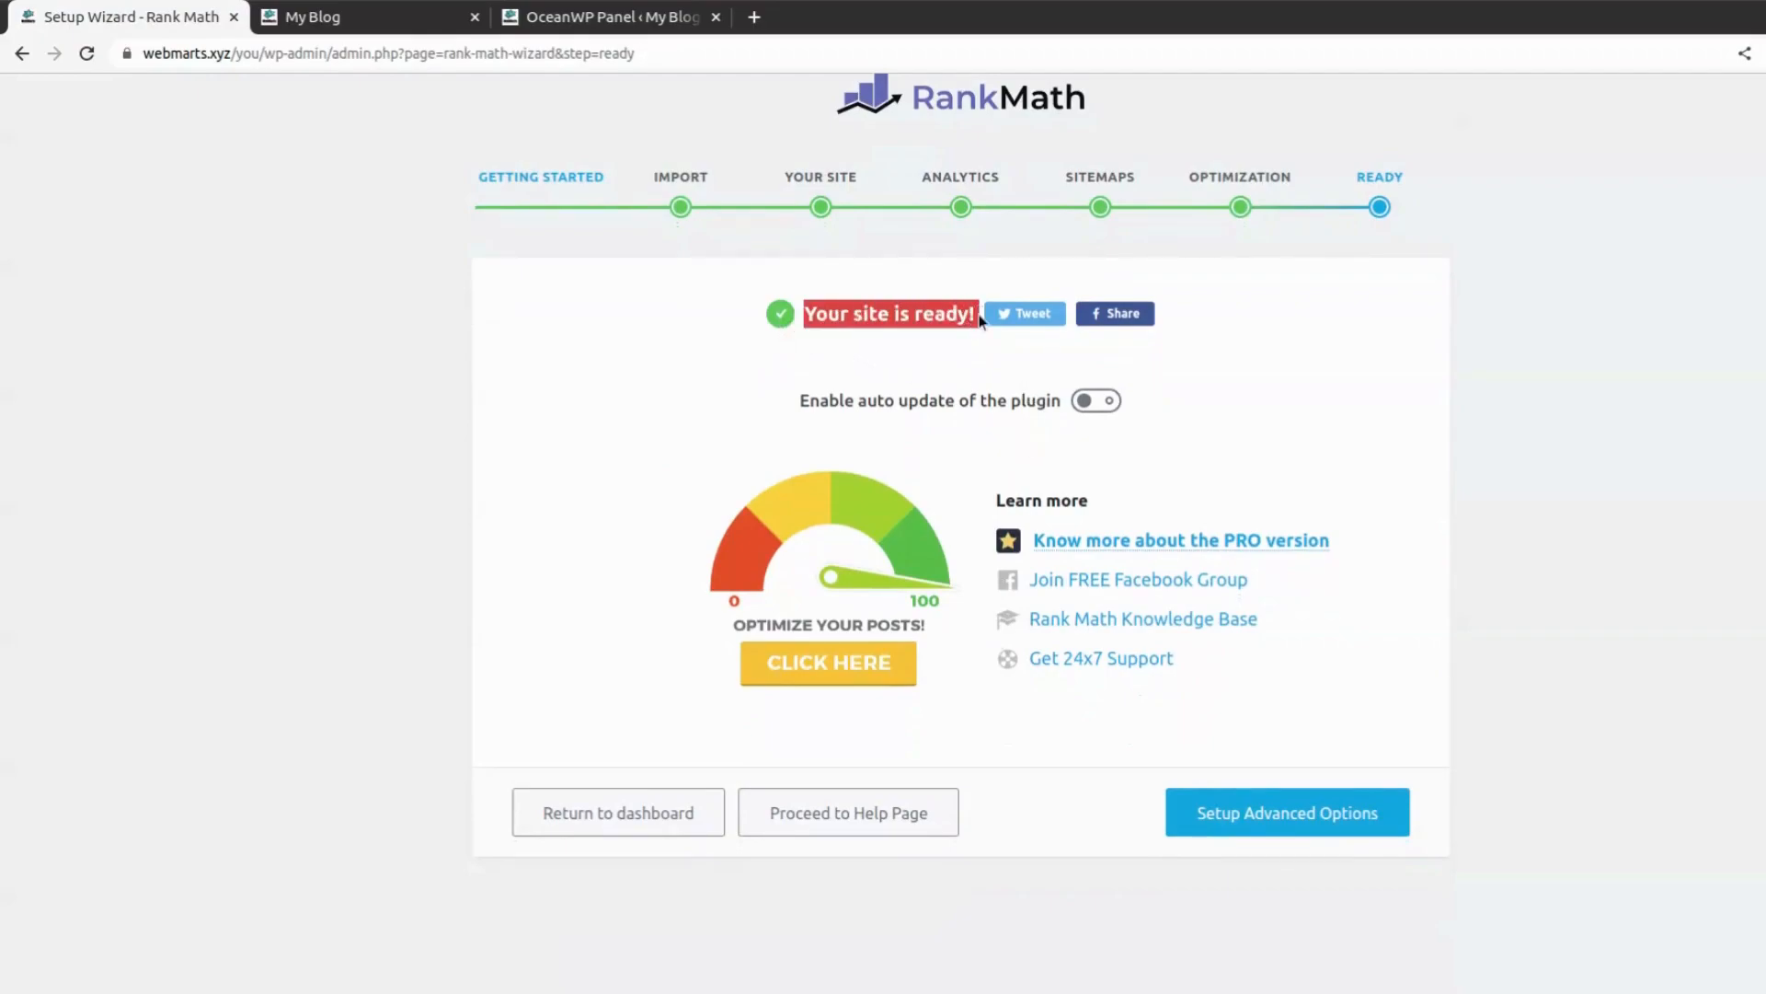
{"action": "left_click", "coordinate": [684, 822]}
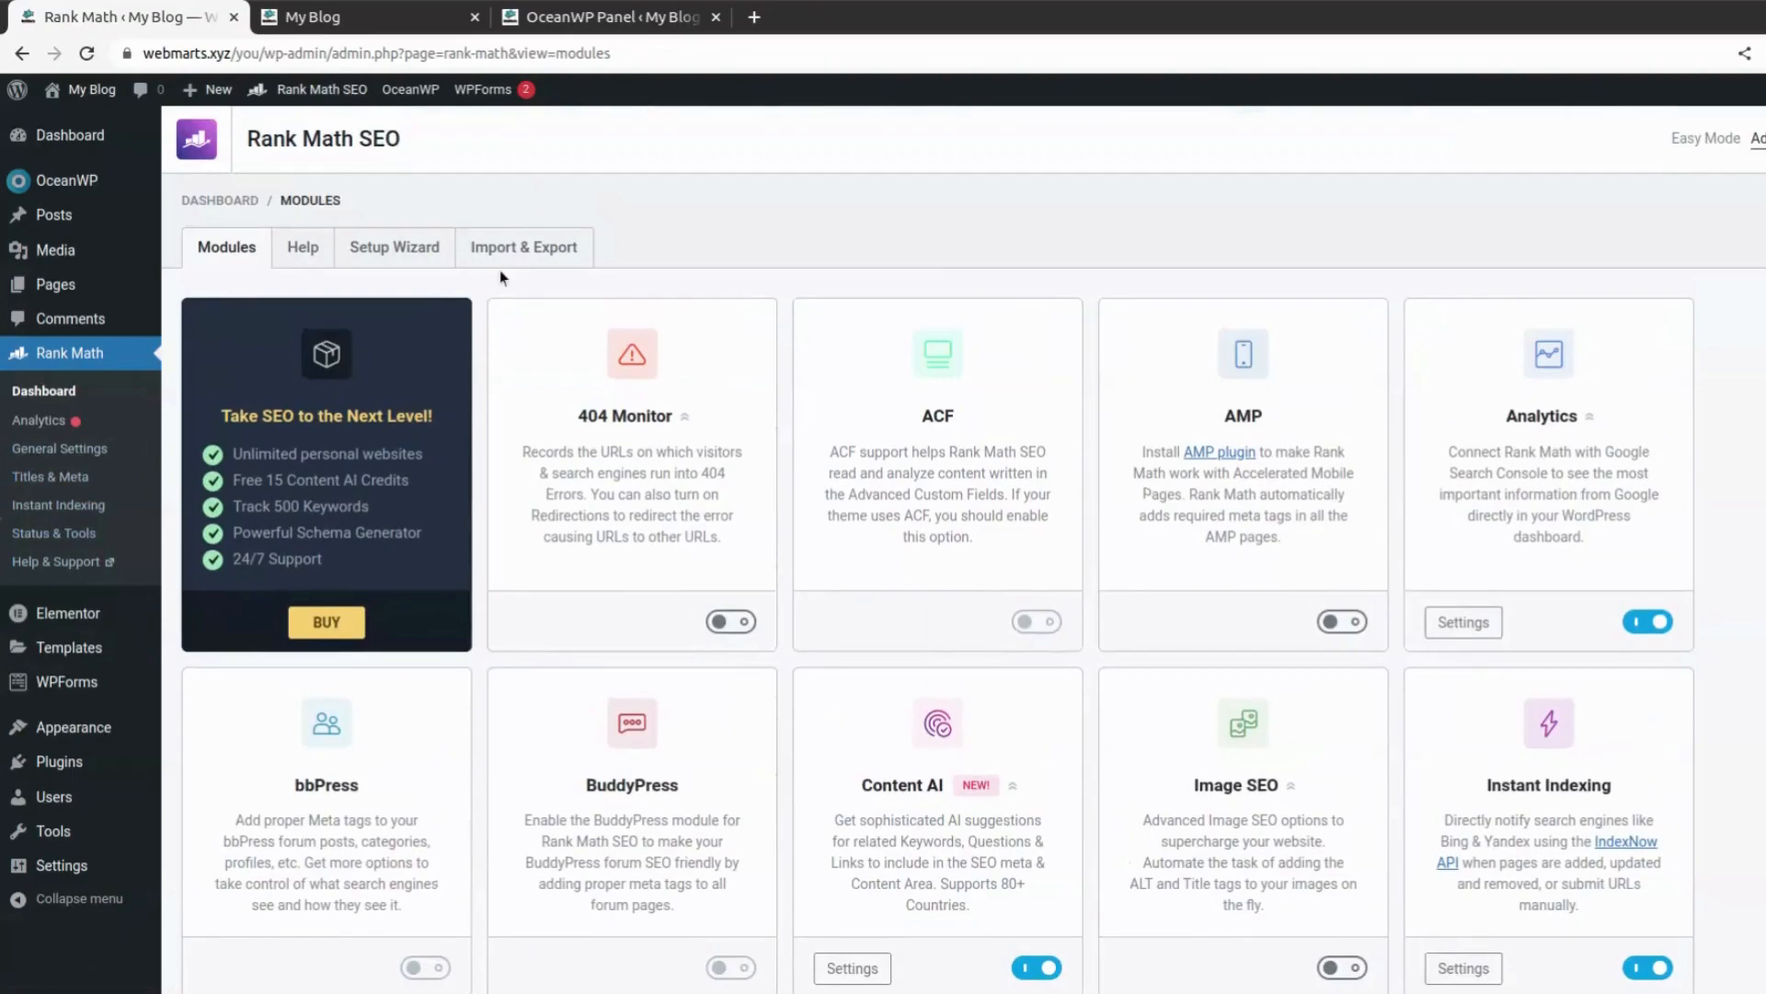
Step: Look through all the Rank Math modules, from 404 Monitor to WooCommerce, checking which are enabled or need PRO
{"action": "scroll", "coordinate": [983, 552], "scroll_direction": "down", "scroll_amount": 14}
{"action": "scroll", "coordinate": [861, 689], "scroll_direction": "up", "scroll_amount": 4}
{"action": "scroll", "coordinate": [862, 686], "scroll_direction": "up", "scroll_amount": 10}
{"action": "scroll", "coordinate": [912, 570], "scroll_direction": "down", "scroll_amount": 1}
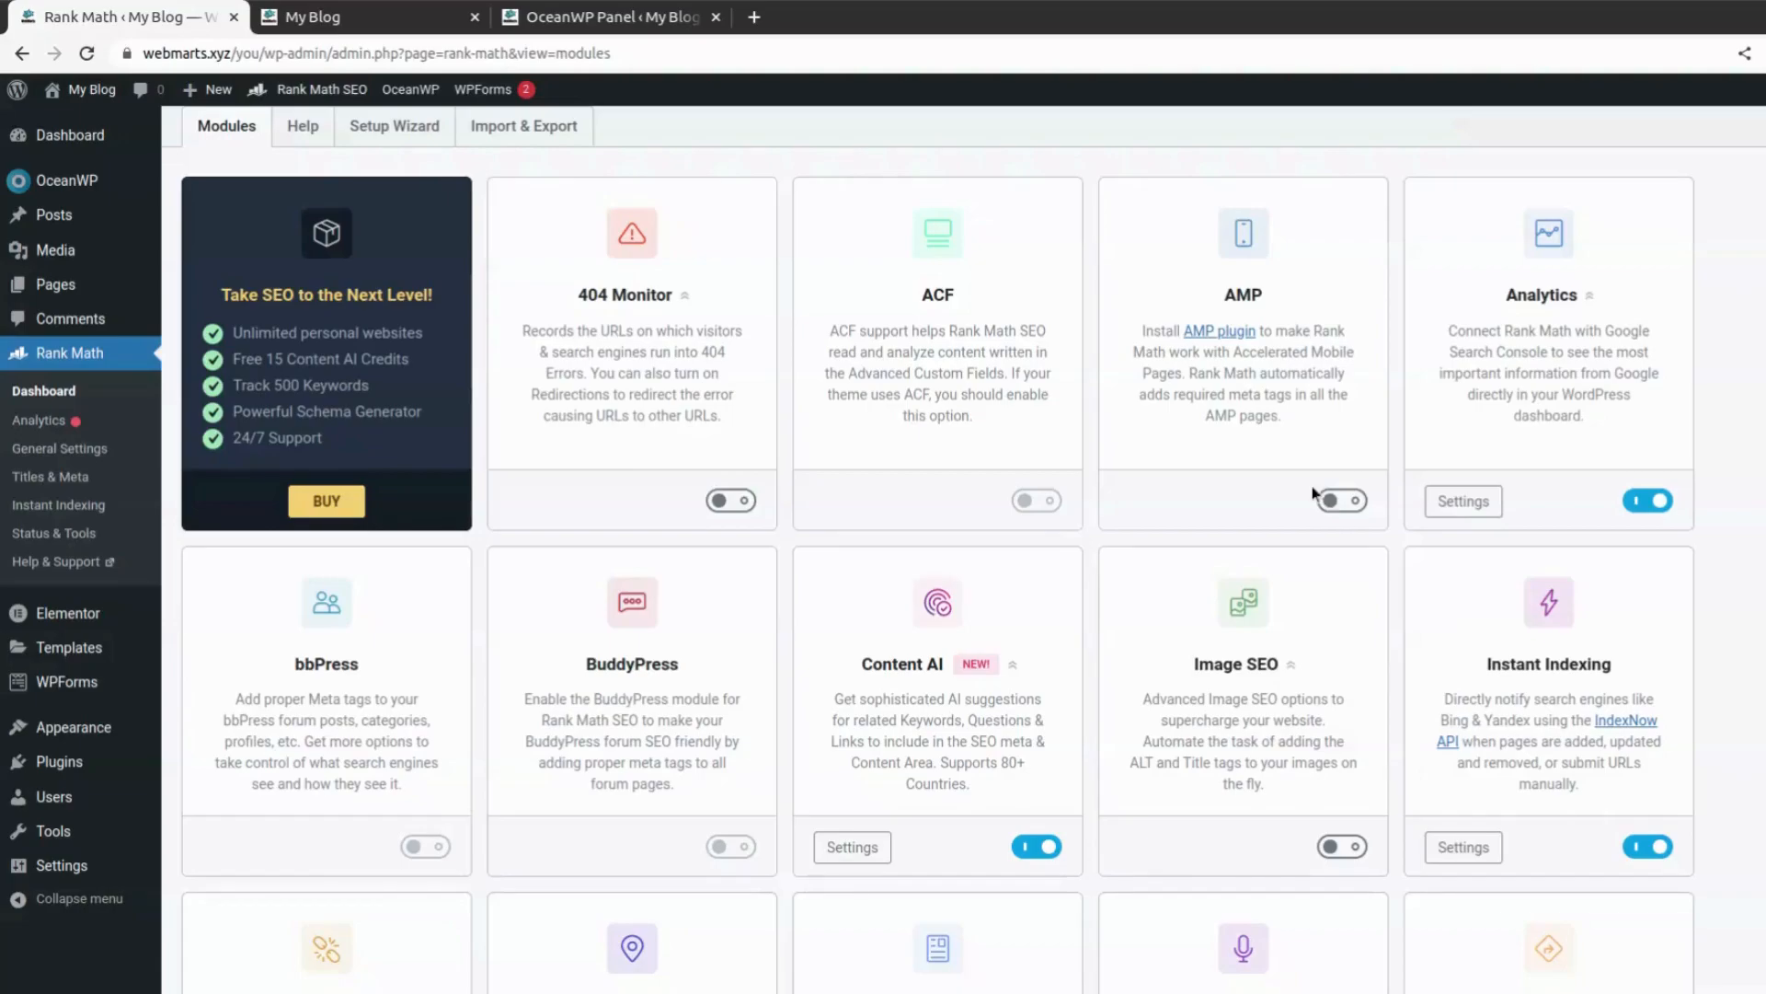
{"action": "scroll", "coordinate": [1314, 487], "scroll_direction": "down", "scroll_amount": 5}
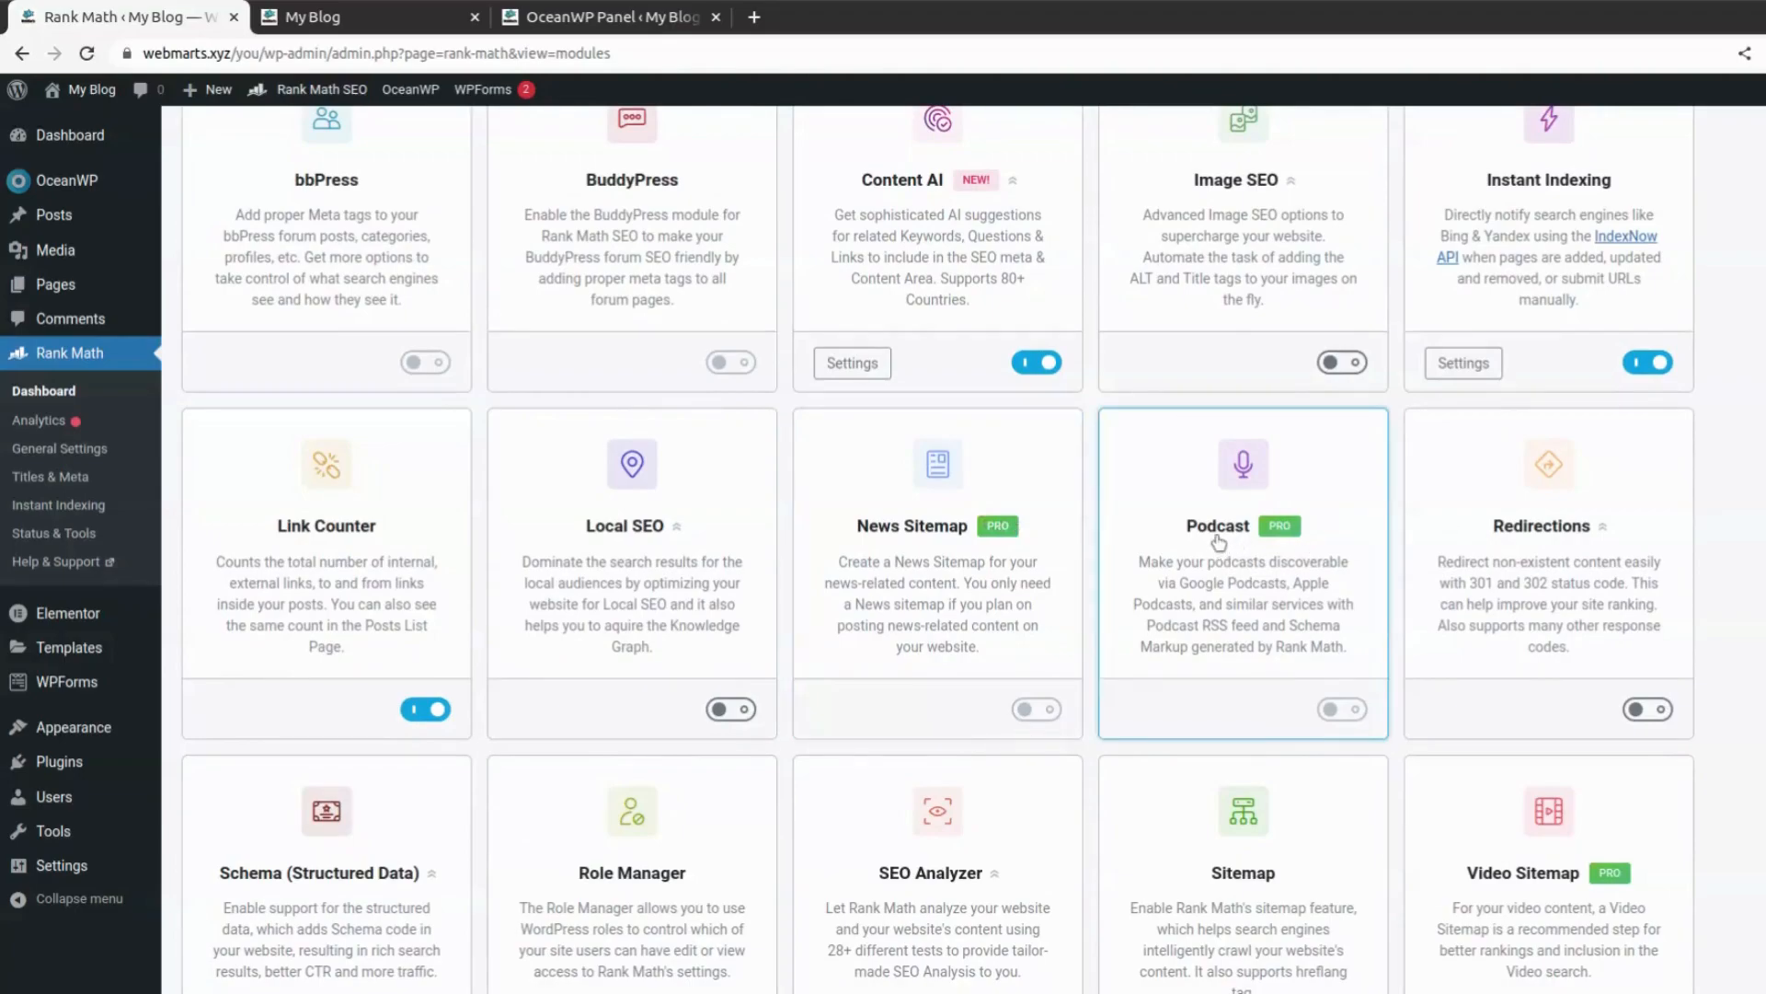
{"action": "scroll", "coordinate": [1219, 543], "scroll_direction": "down", "scroll_amount": 4}
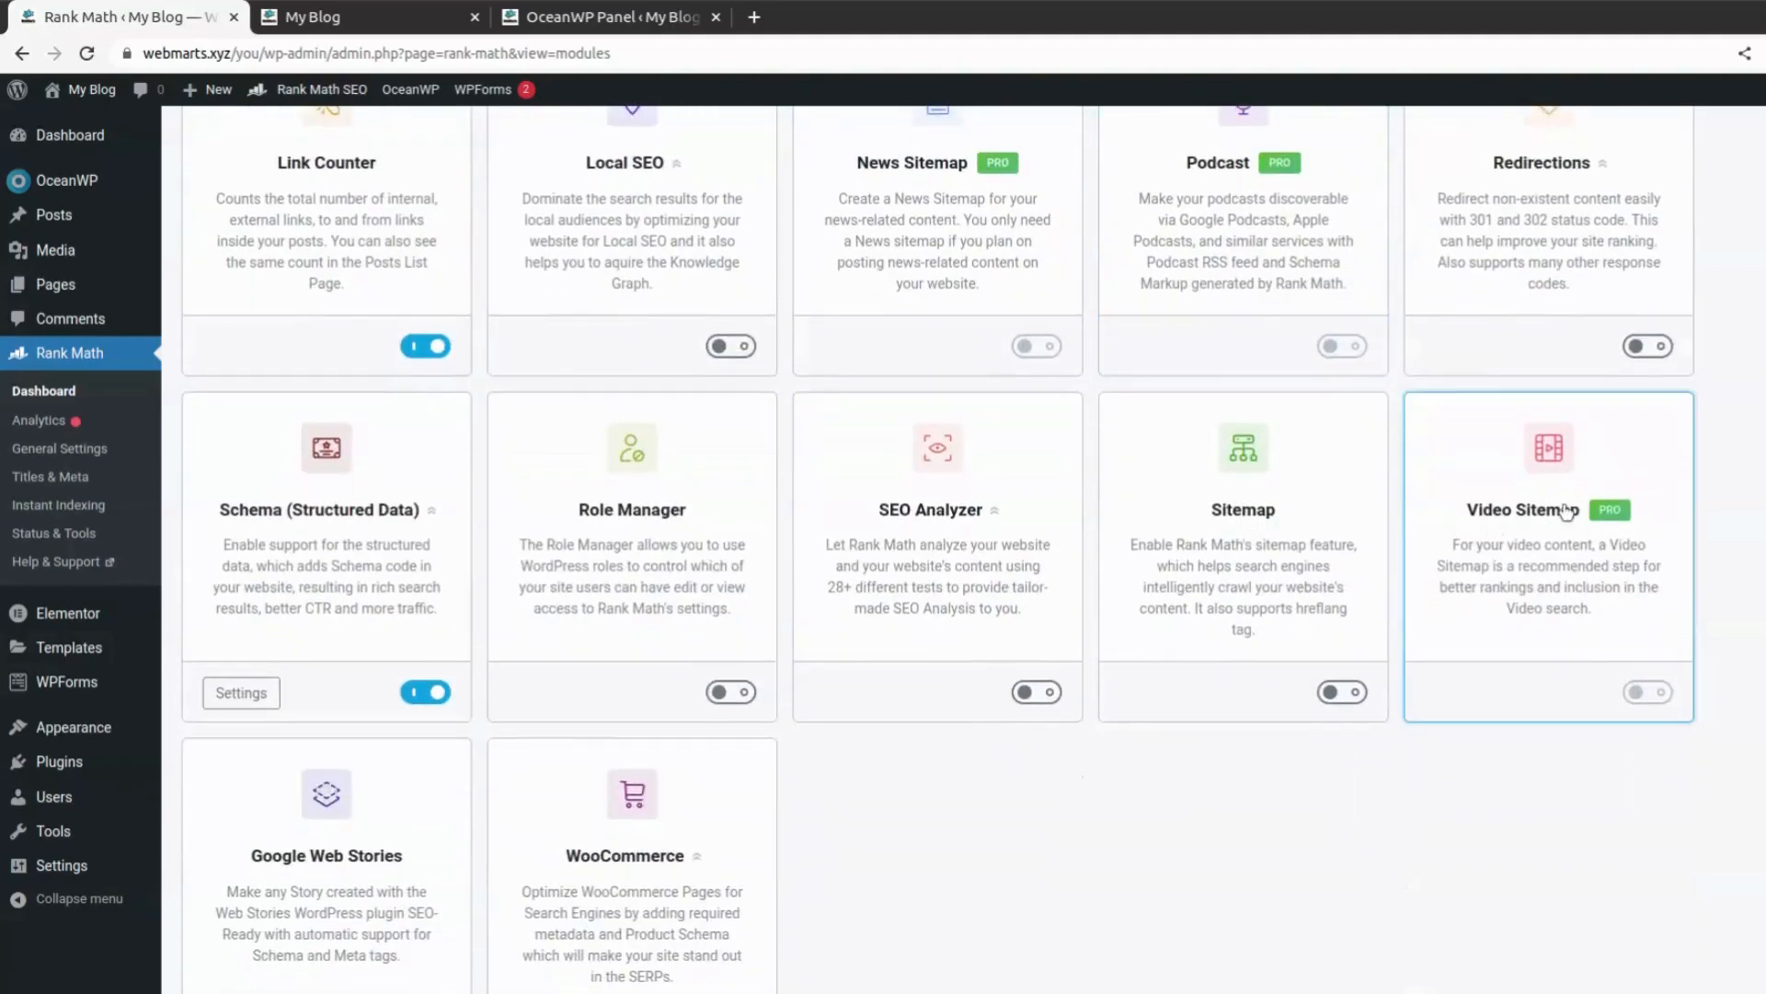
{"action": "scroll", "coordinate": [1567, 512], "scroll_direction": "down", "scroll_amount": 1}
{"action": "scroll", "coordinate": [1562, 506], "scroll_direction": "up", "scroll_amount": 5}
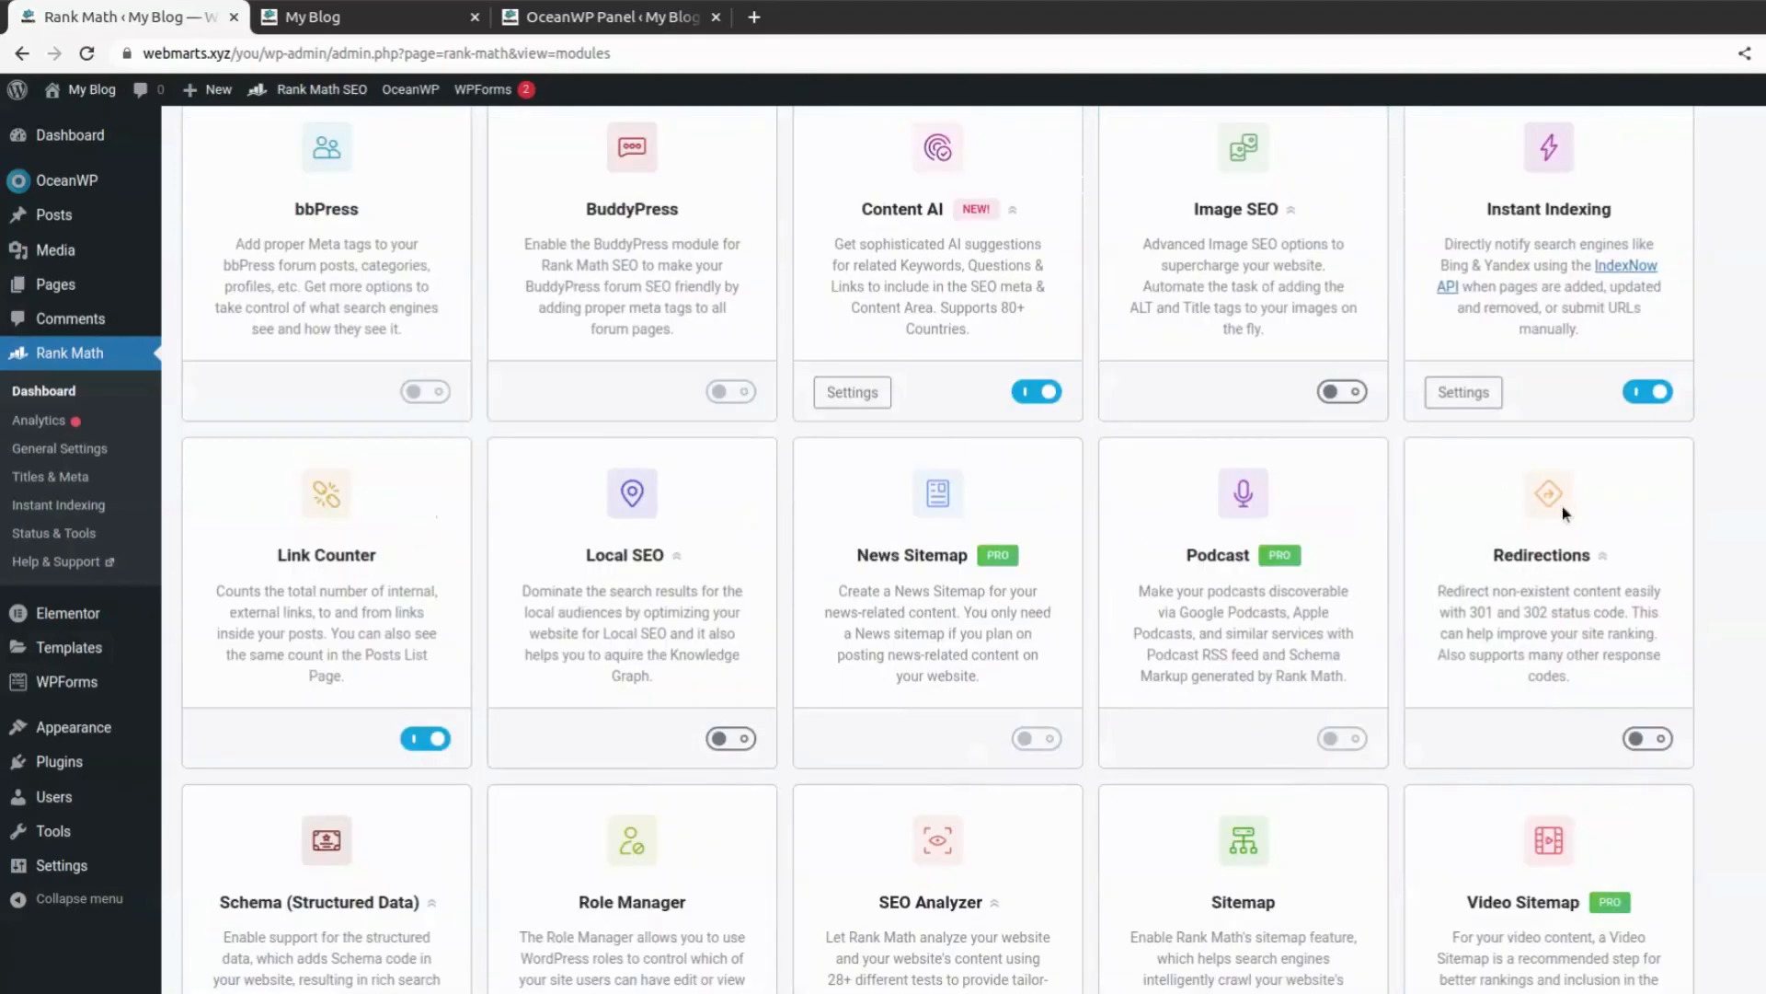
{"action": "scroll", "coordinate": [1327, 476], "scroll_direction": "up", "scroll_amount": 6}
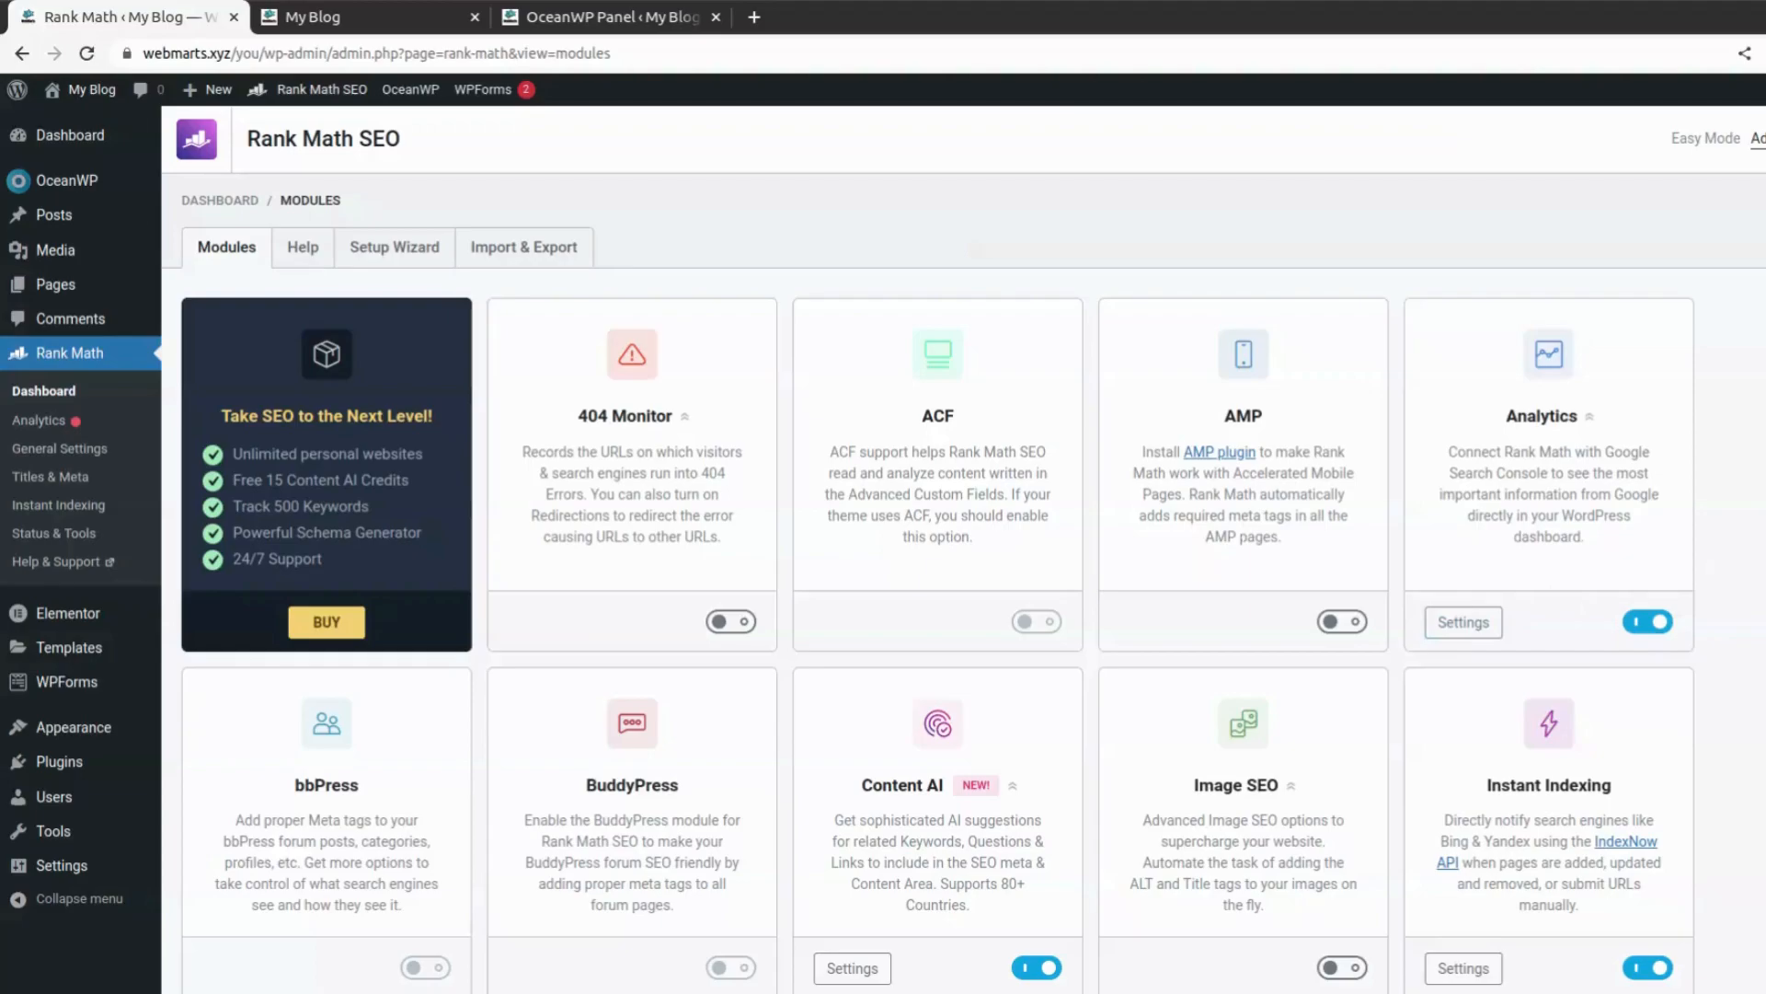
{"action": "scroll", "coordinate": [1718, 554], "scroll_direction": "down", "scroll_amount": 10}
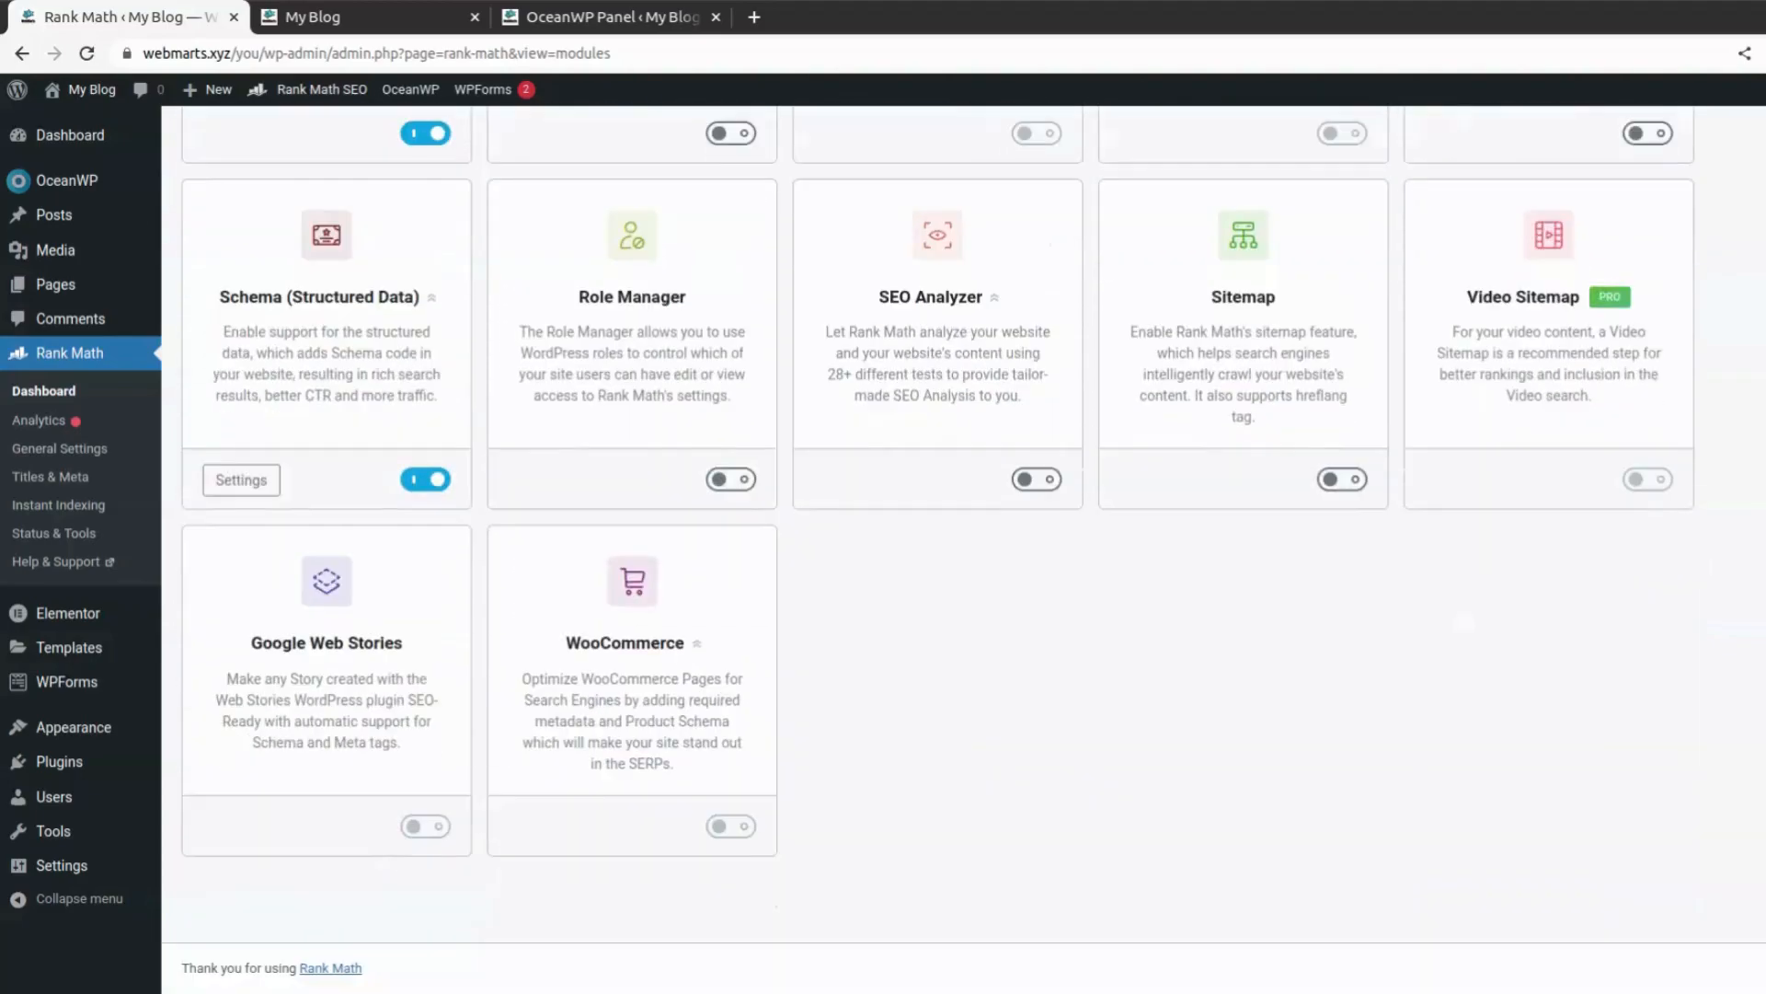
{"action": "scroll", "coordinate": [1716, 671], "scroll_direction": "up", "scroll_amount": 10}
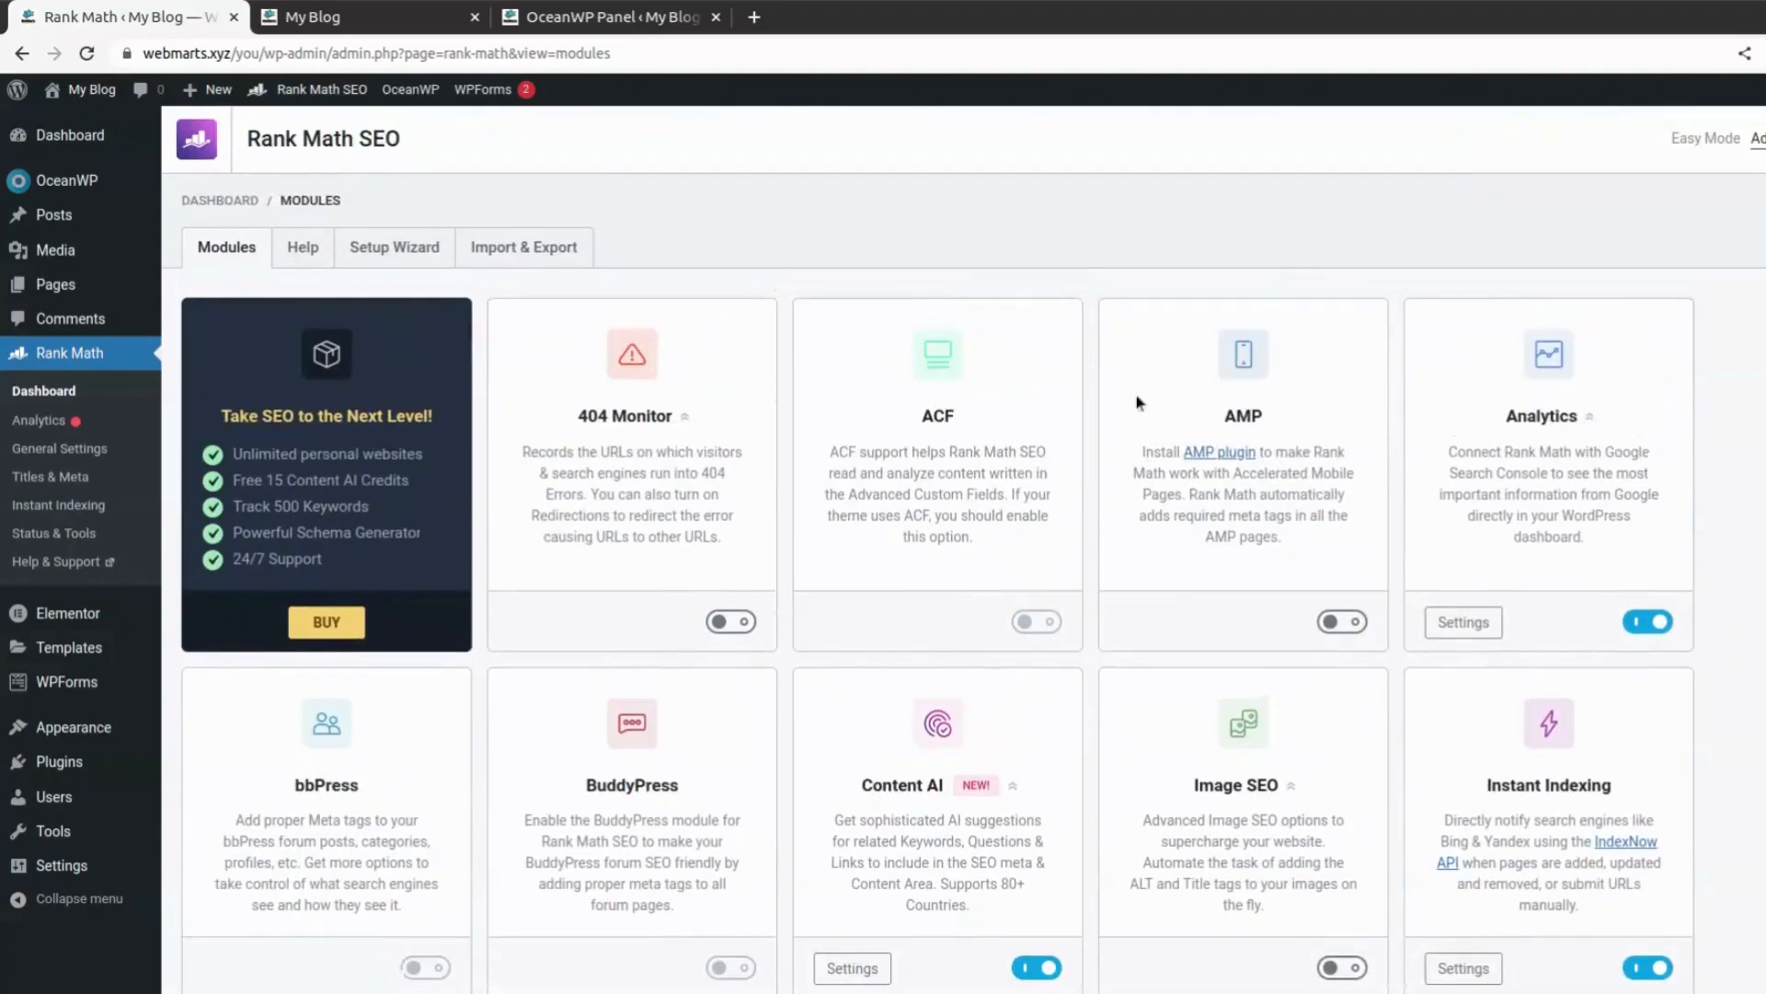
Step: Go to the page for adding new plugins and search for "security"
{"action": "mouse_move", "coordinate": [90, 192]}
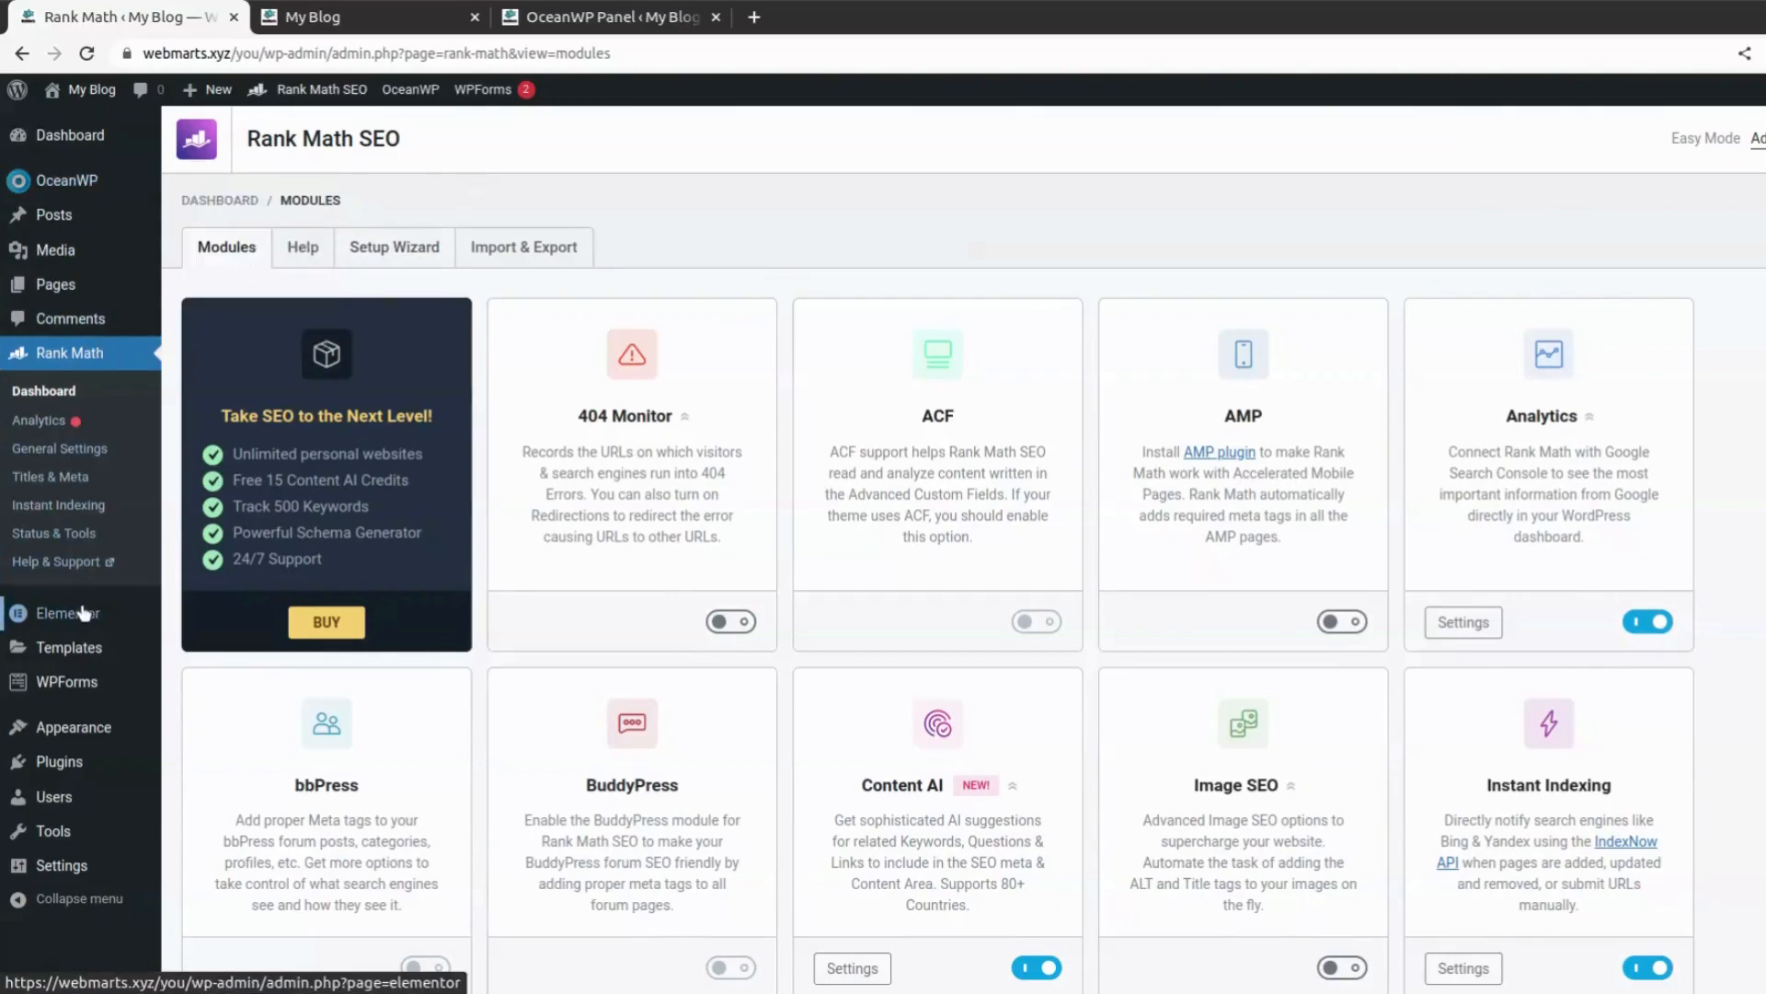
{"action": "mouse_move", "coordinate": [112, 733]}
{"action": "mouse_move", "coordinate": [64, 762]}
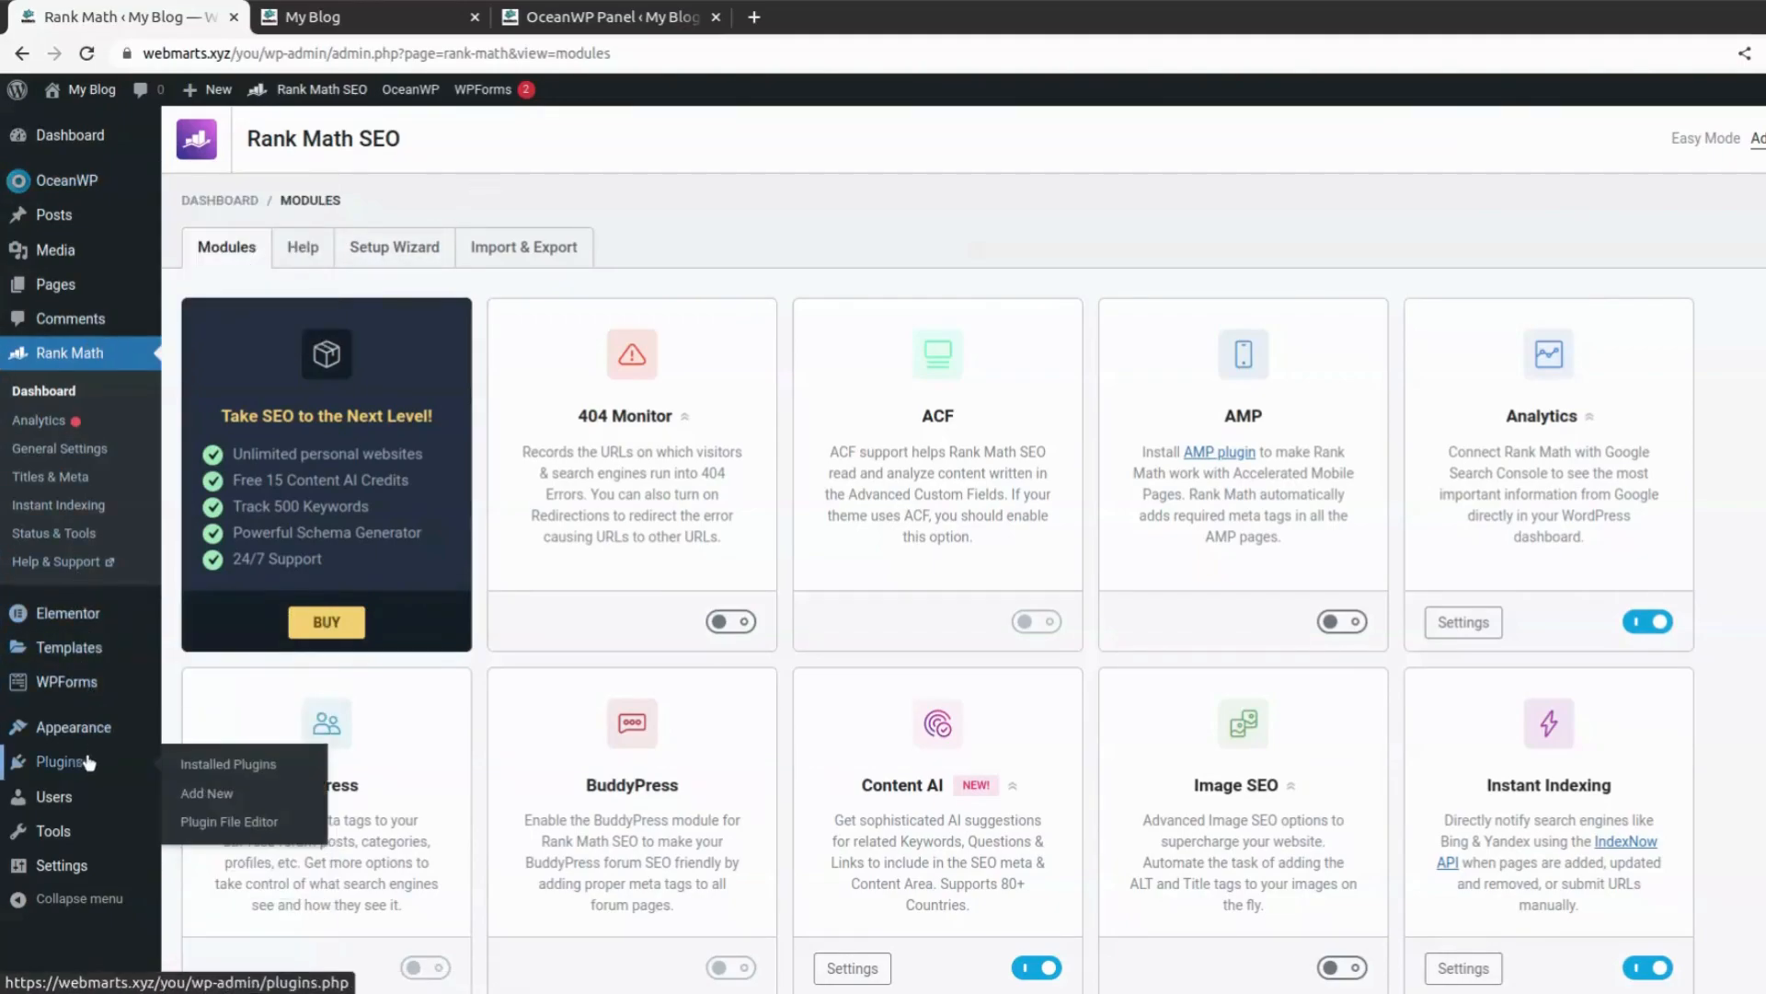
{"action": "left_click", "coordinate": [201, 791]}
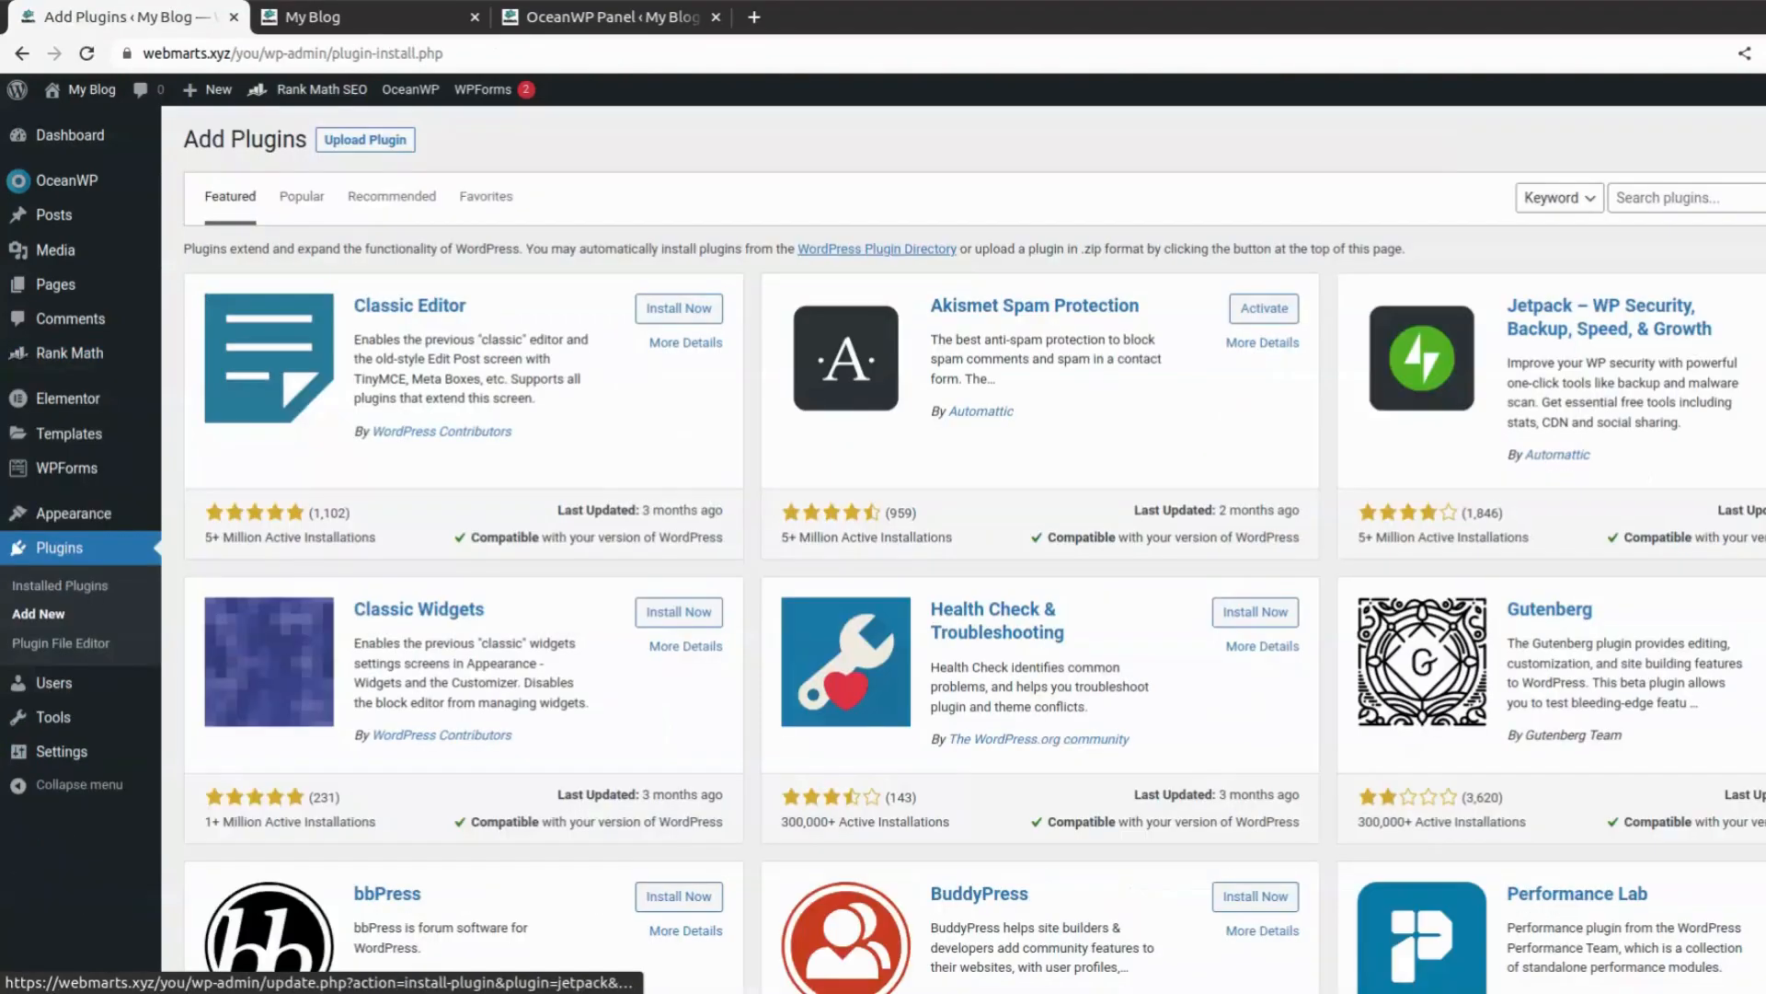
{"action": "left_click", "coordinate": [1691, 198]}
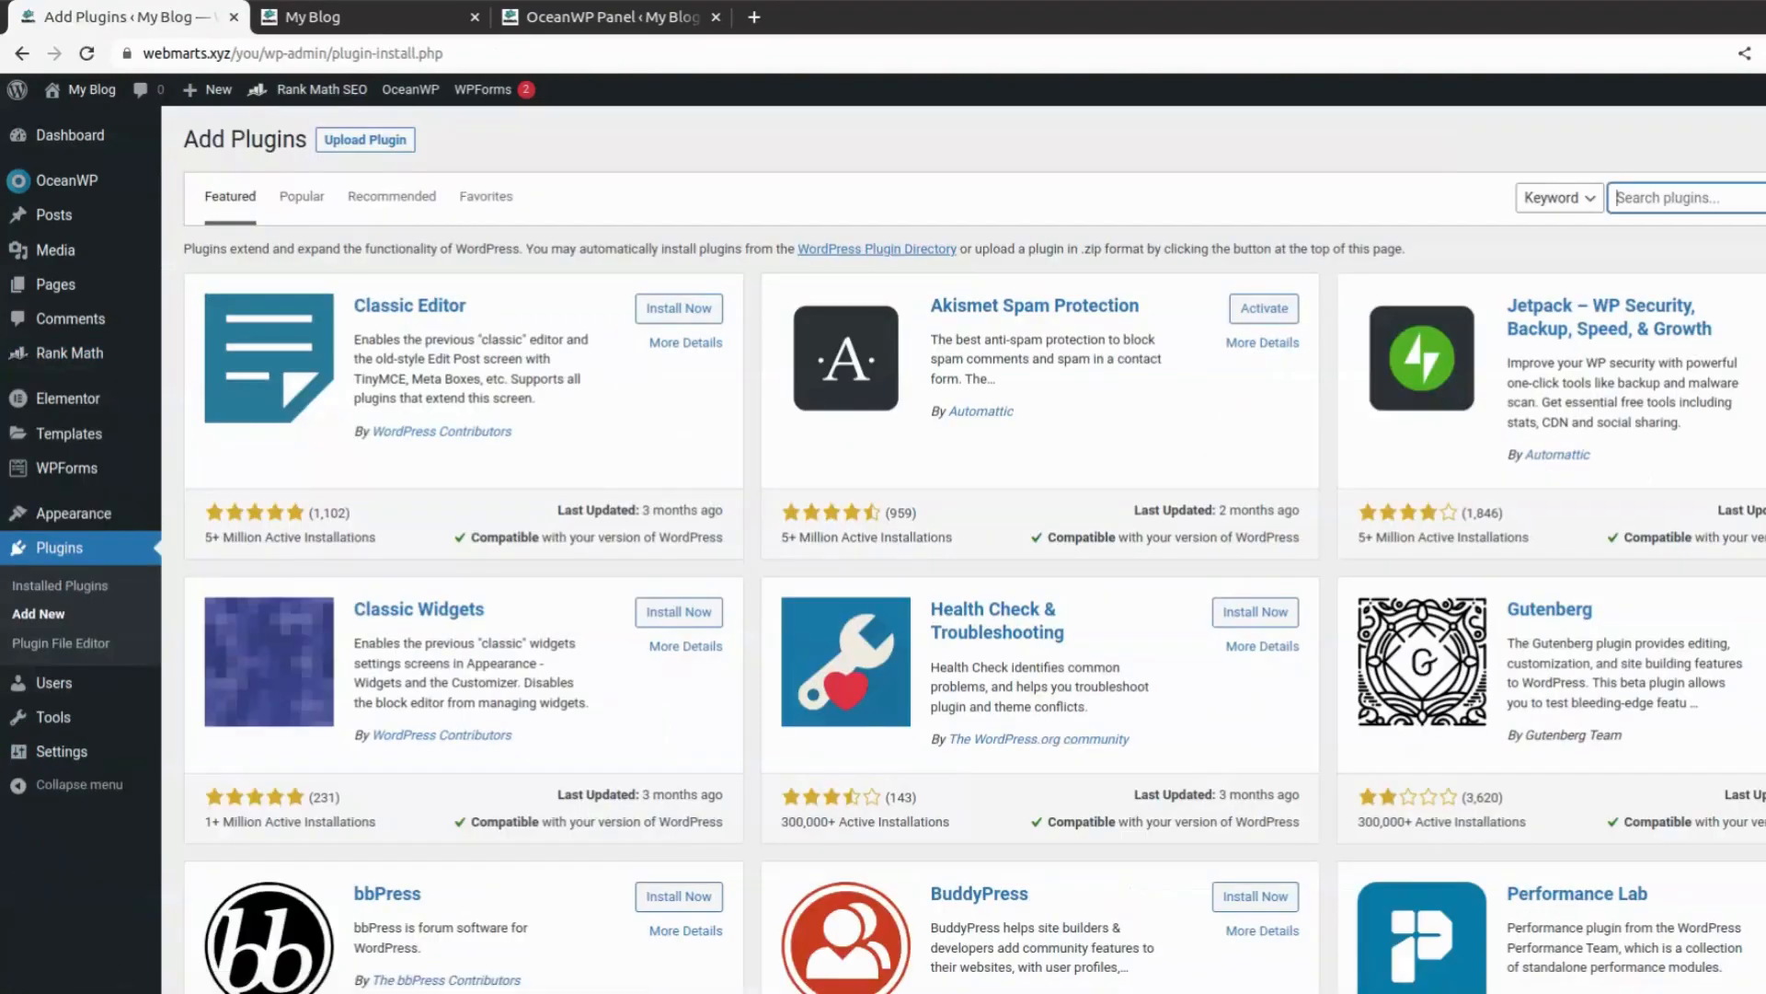
{"action": "type", "text": "seo"}
{"action": "type", "text": "urity"}
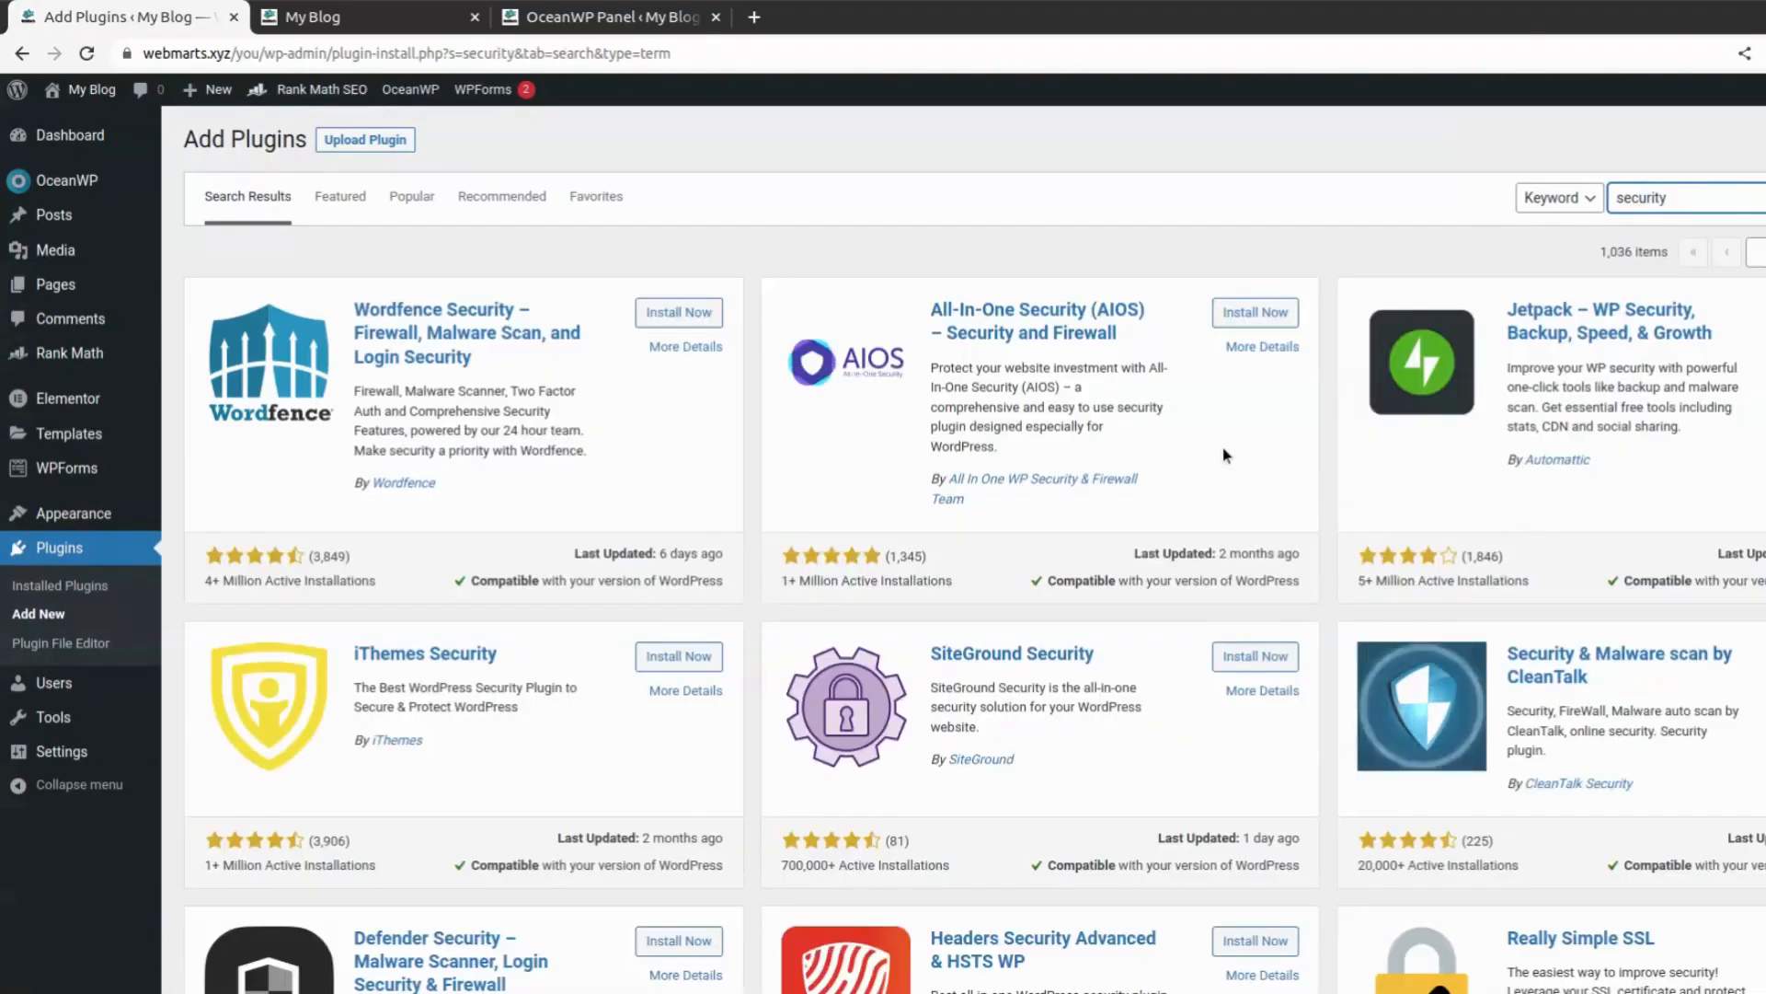
Step: Browse the security plugin results, examining Wordfence Security and iThemes Security in particular
{"action": "scroll", "coordinate": [1200, 703], "scroll_direction": "down", "scroll_amount": 1}
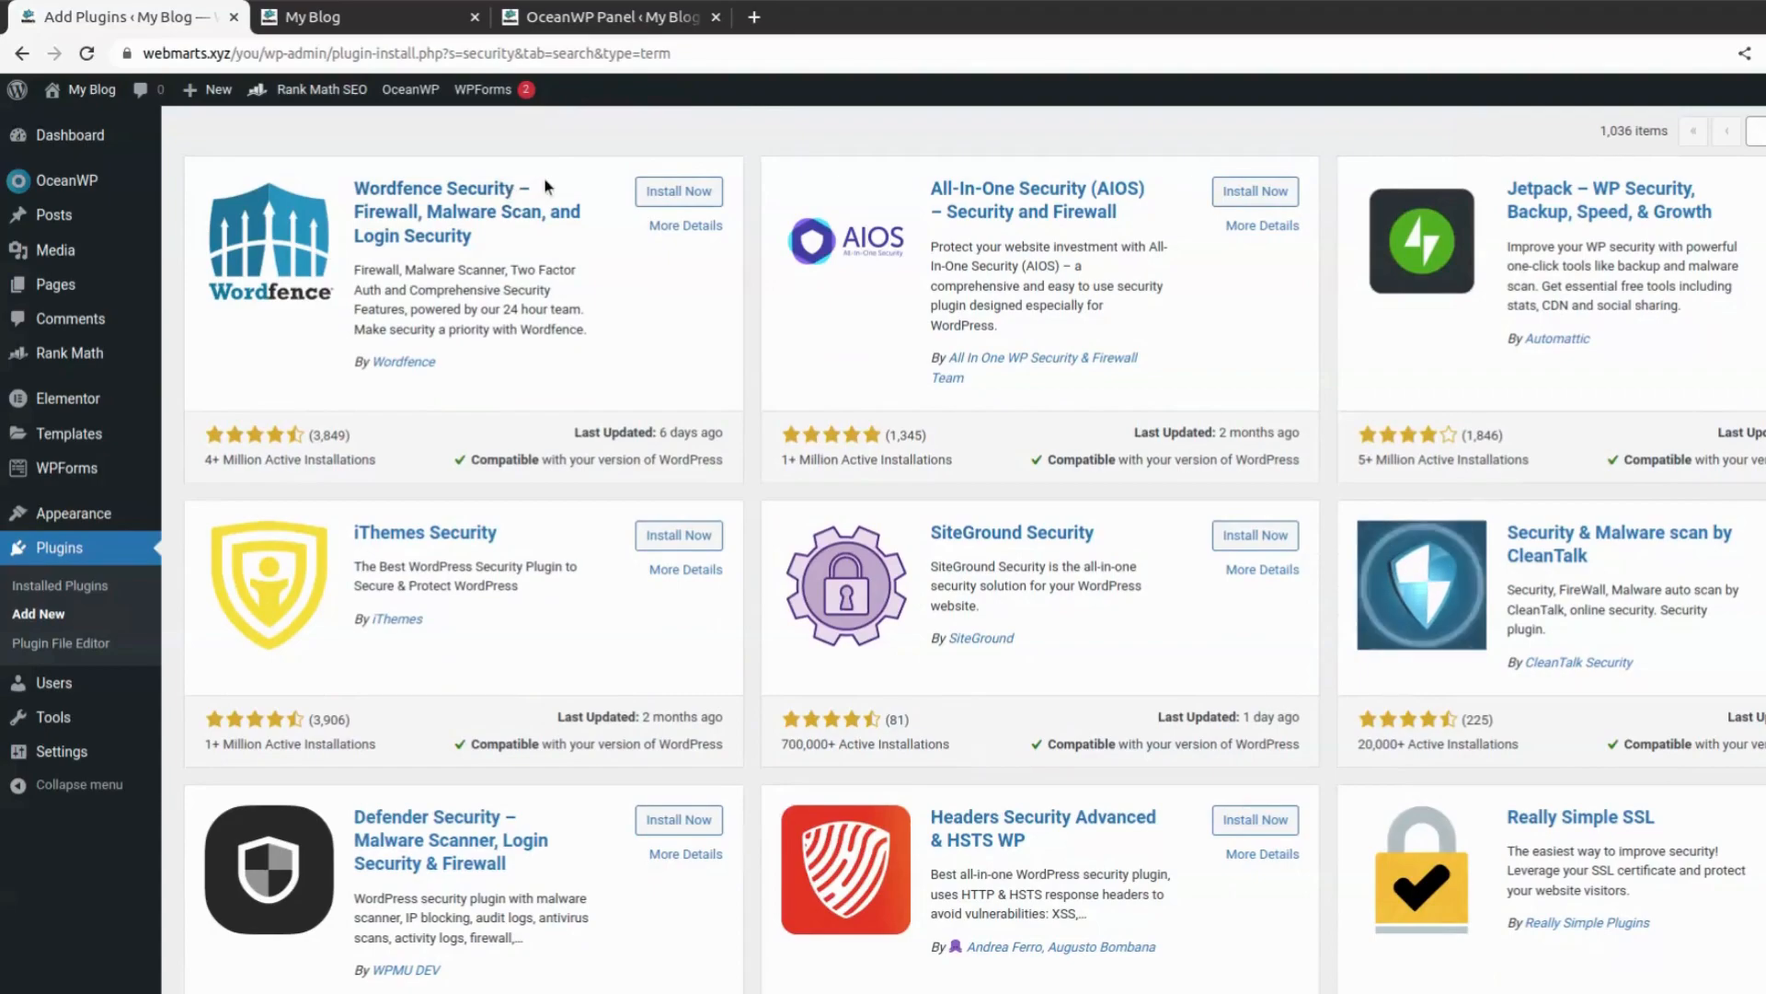
{"action": "left_click_drag", "start_coordinate": [532, 190], "coordinate": [451, 175]}
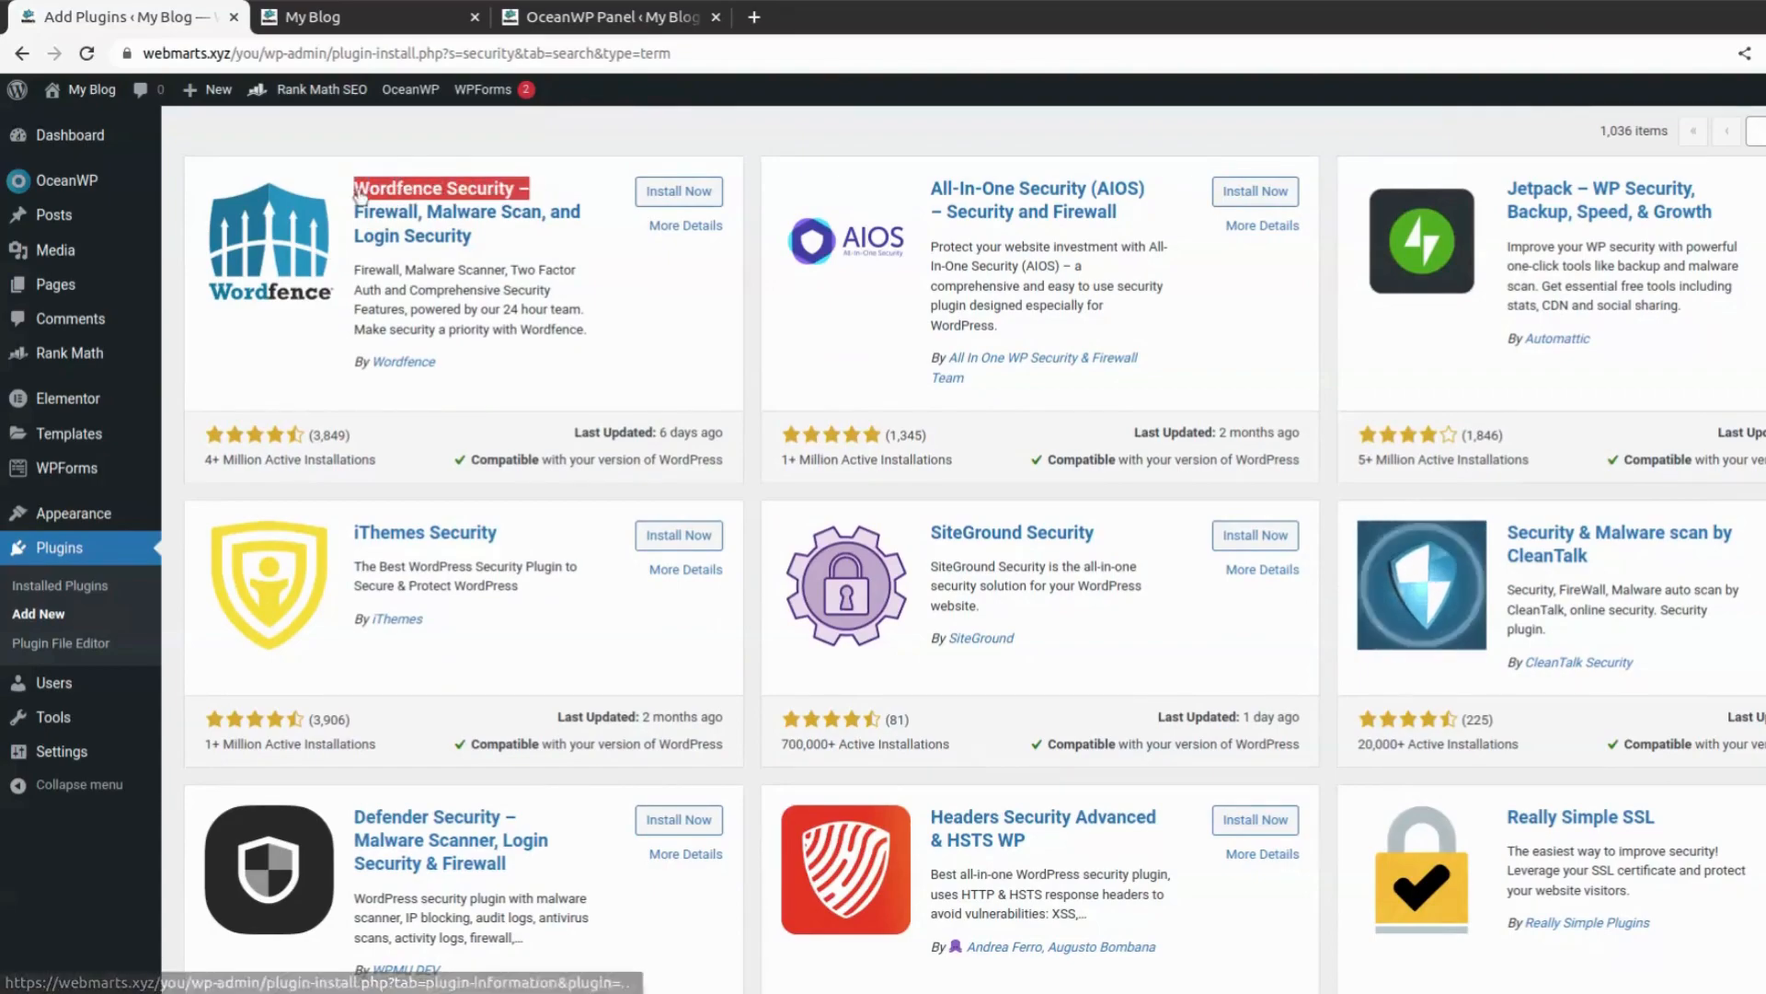
{"action": "scroll", "coordinate": [983, 451], "scroll_direction": "down", "scroll_amount": 5}
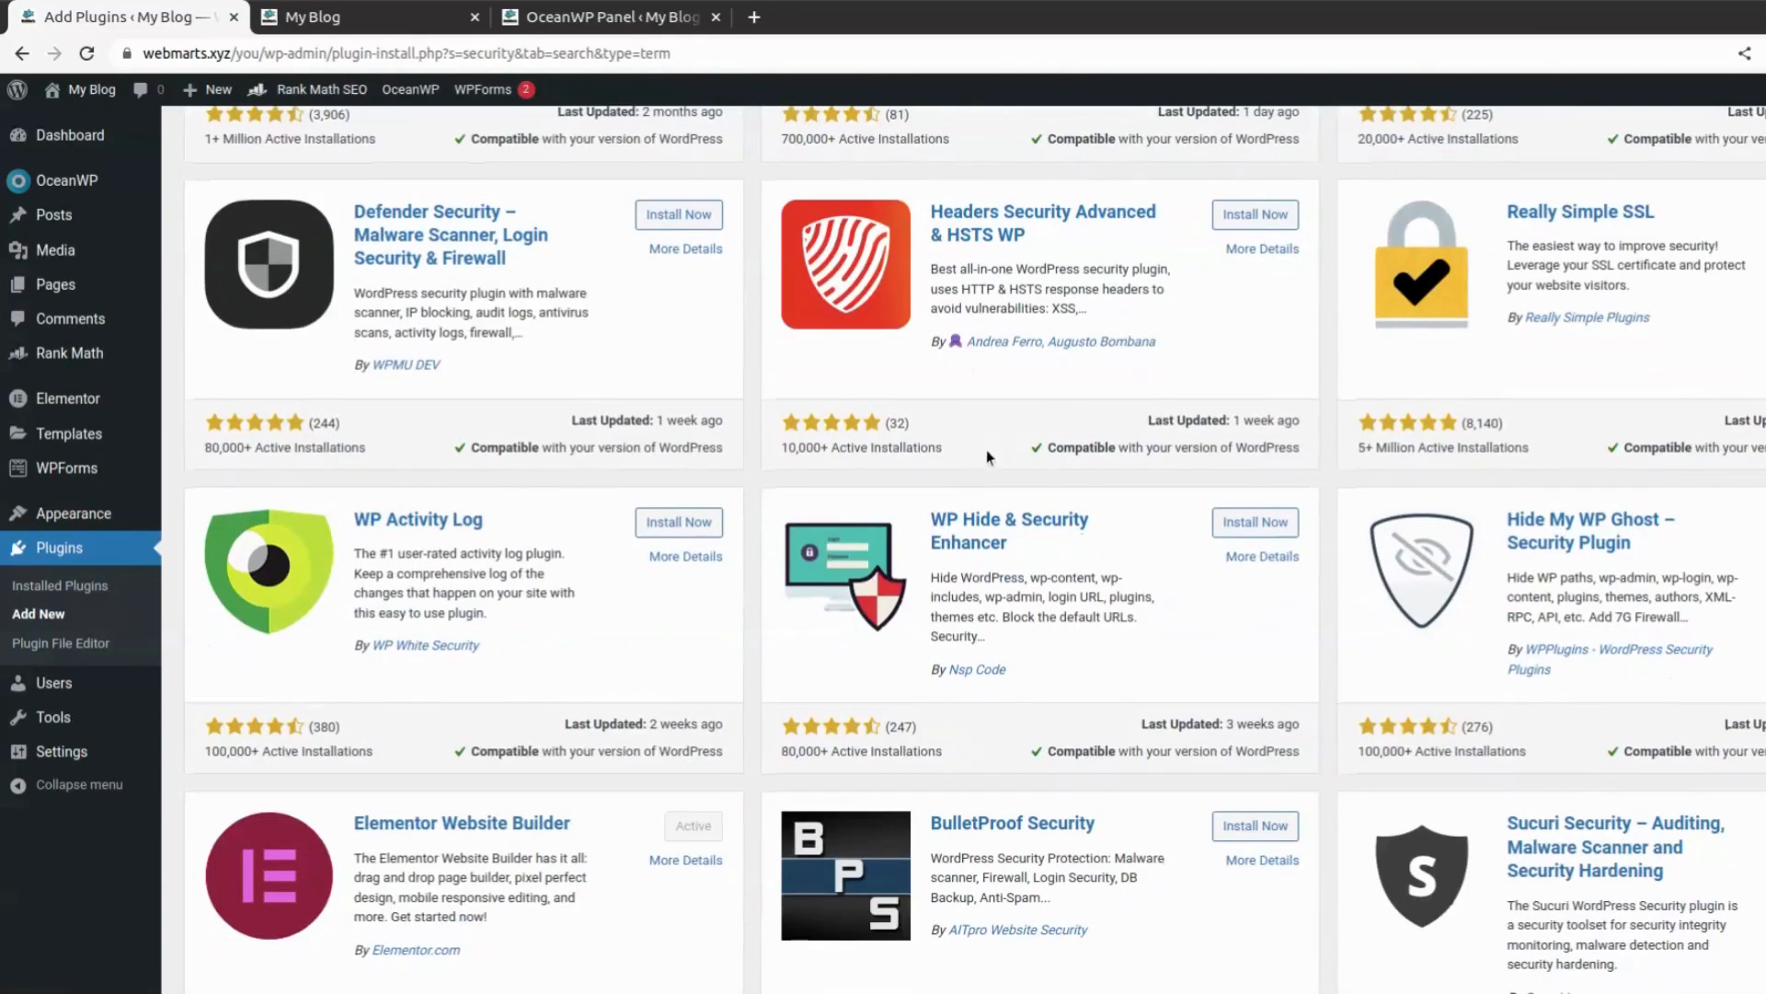
{"action": "scroll", "coordinate": [1134, 520], "scroll_direction": "down", "scroll_amount": 3}
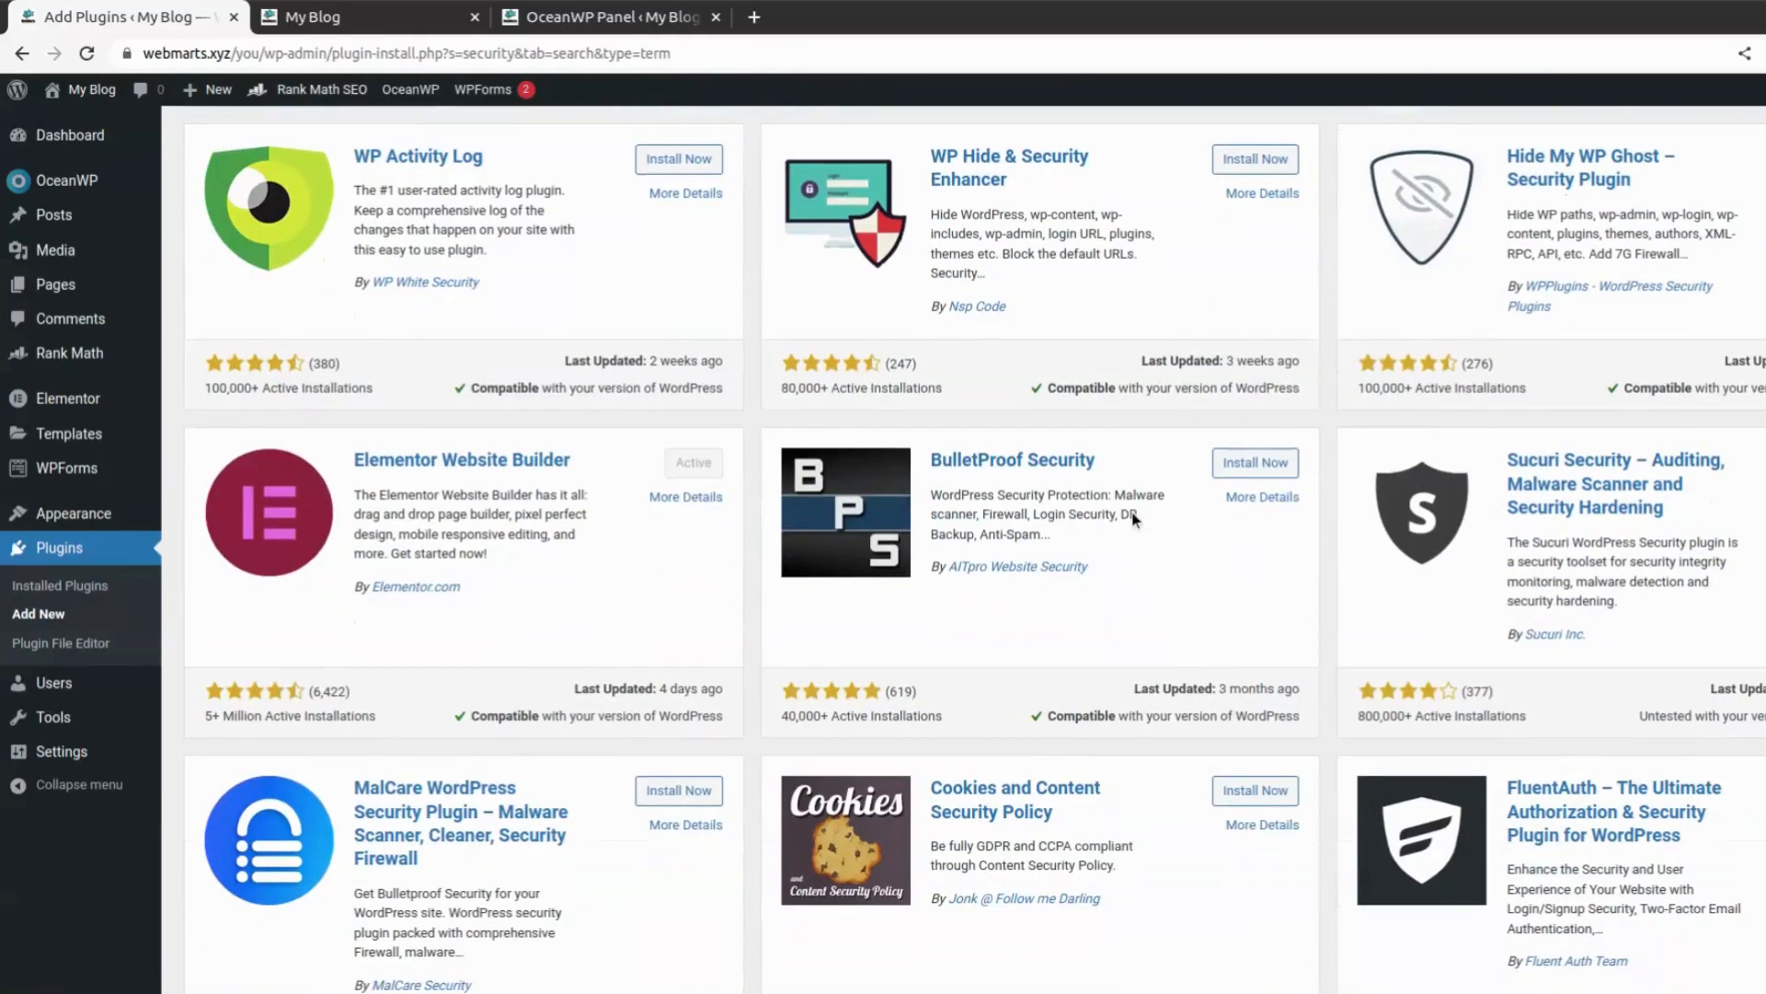
{"action": "scroll", "coordinate": [1135, 519], "scroll_direction": "down", "scroll_amount": 6}
{"action": "scroll", "coordinate": [1134, 520], "scroll_direction": "down", "scroll_amount": 5}
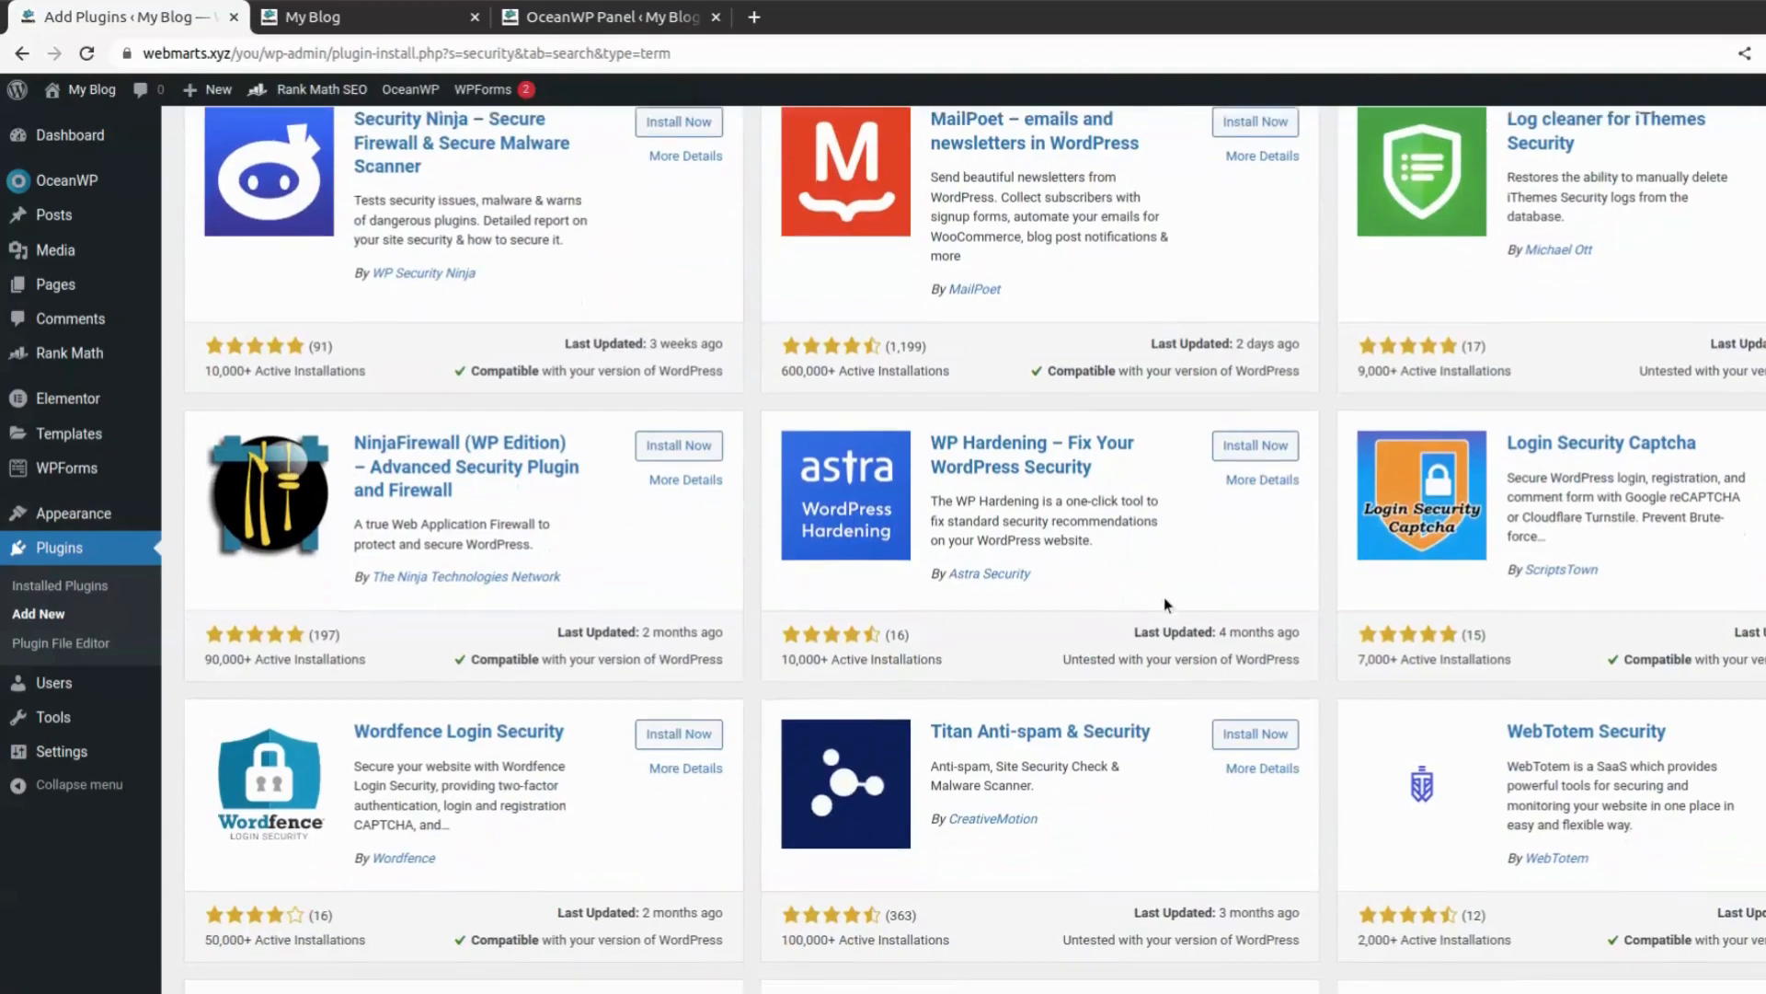
{"action": "scroll", "coordinate": [1164, 603], "scroll_direction": "down", "scroll_amount": 5}
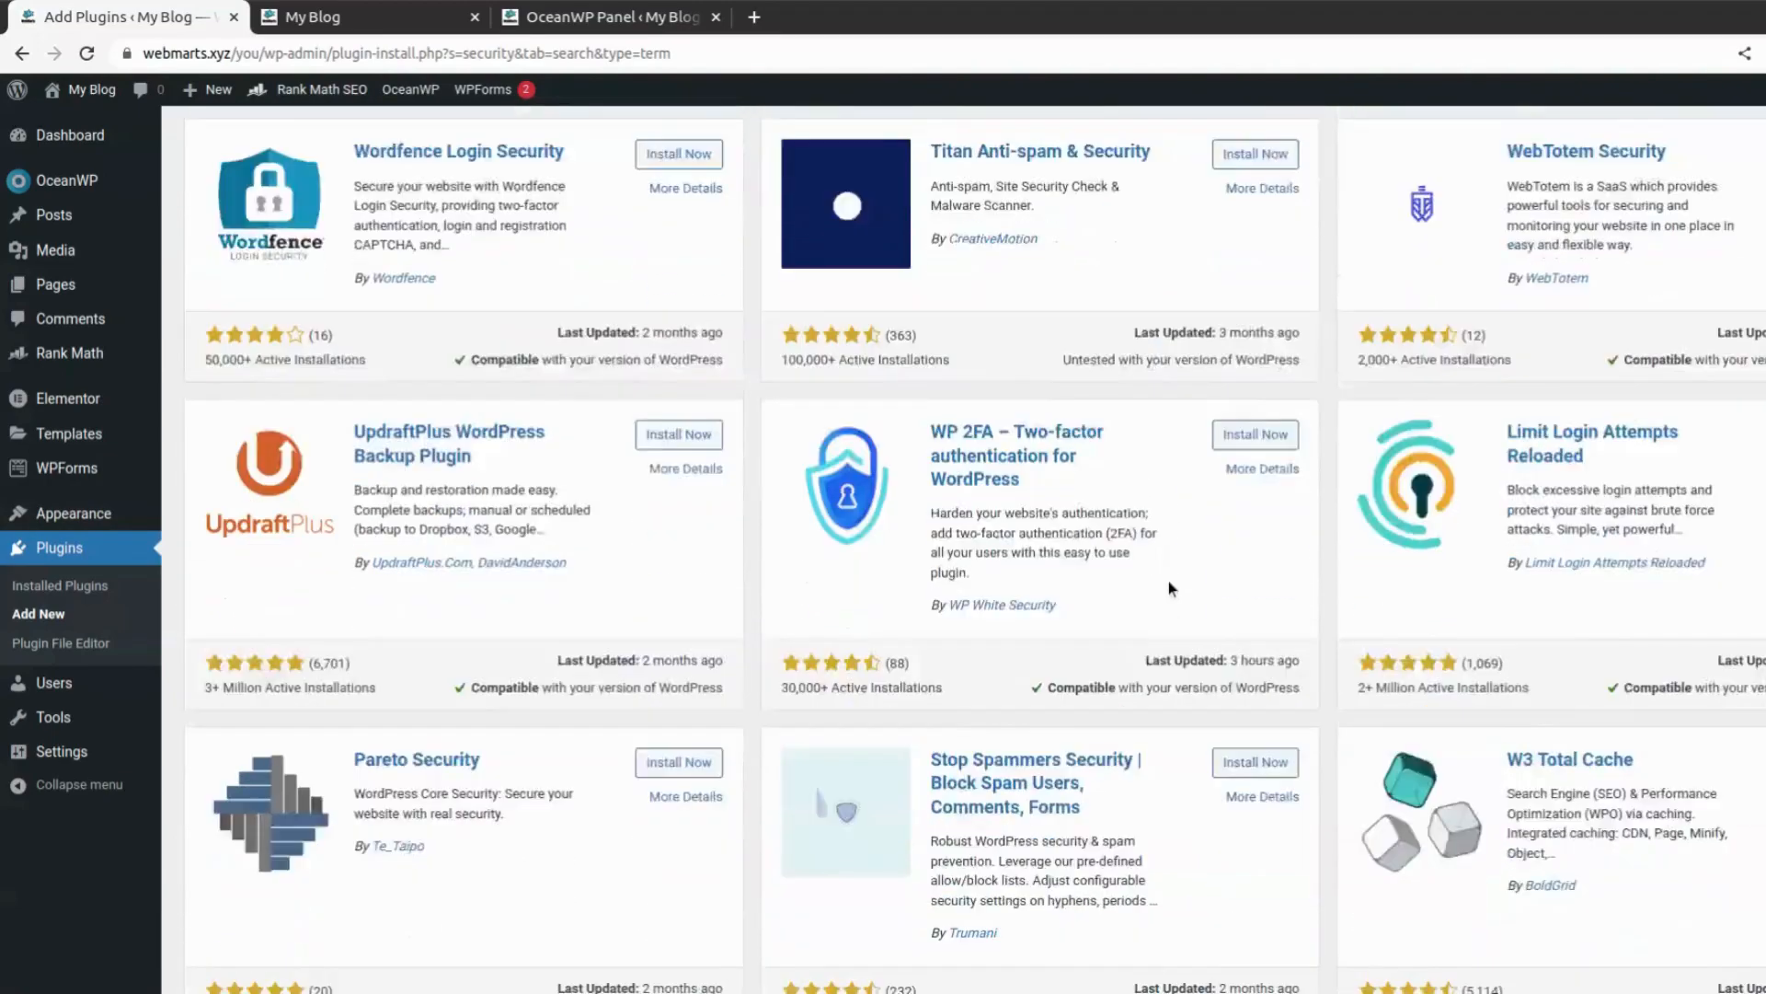
{"action": "scroll", "coordinate": [1169, 589], "scroll_direction": "down", "scroll_amount": 2}
{"action": "scroll", "coordinate": [1169, 585], "scroll_direction": "up", "scroll_amount": 8}
{"action": "scroll", "coordinate": [1170, 581], "scroll_direction": "up", "scroll_amount": 9}
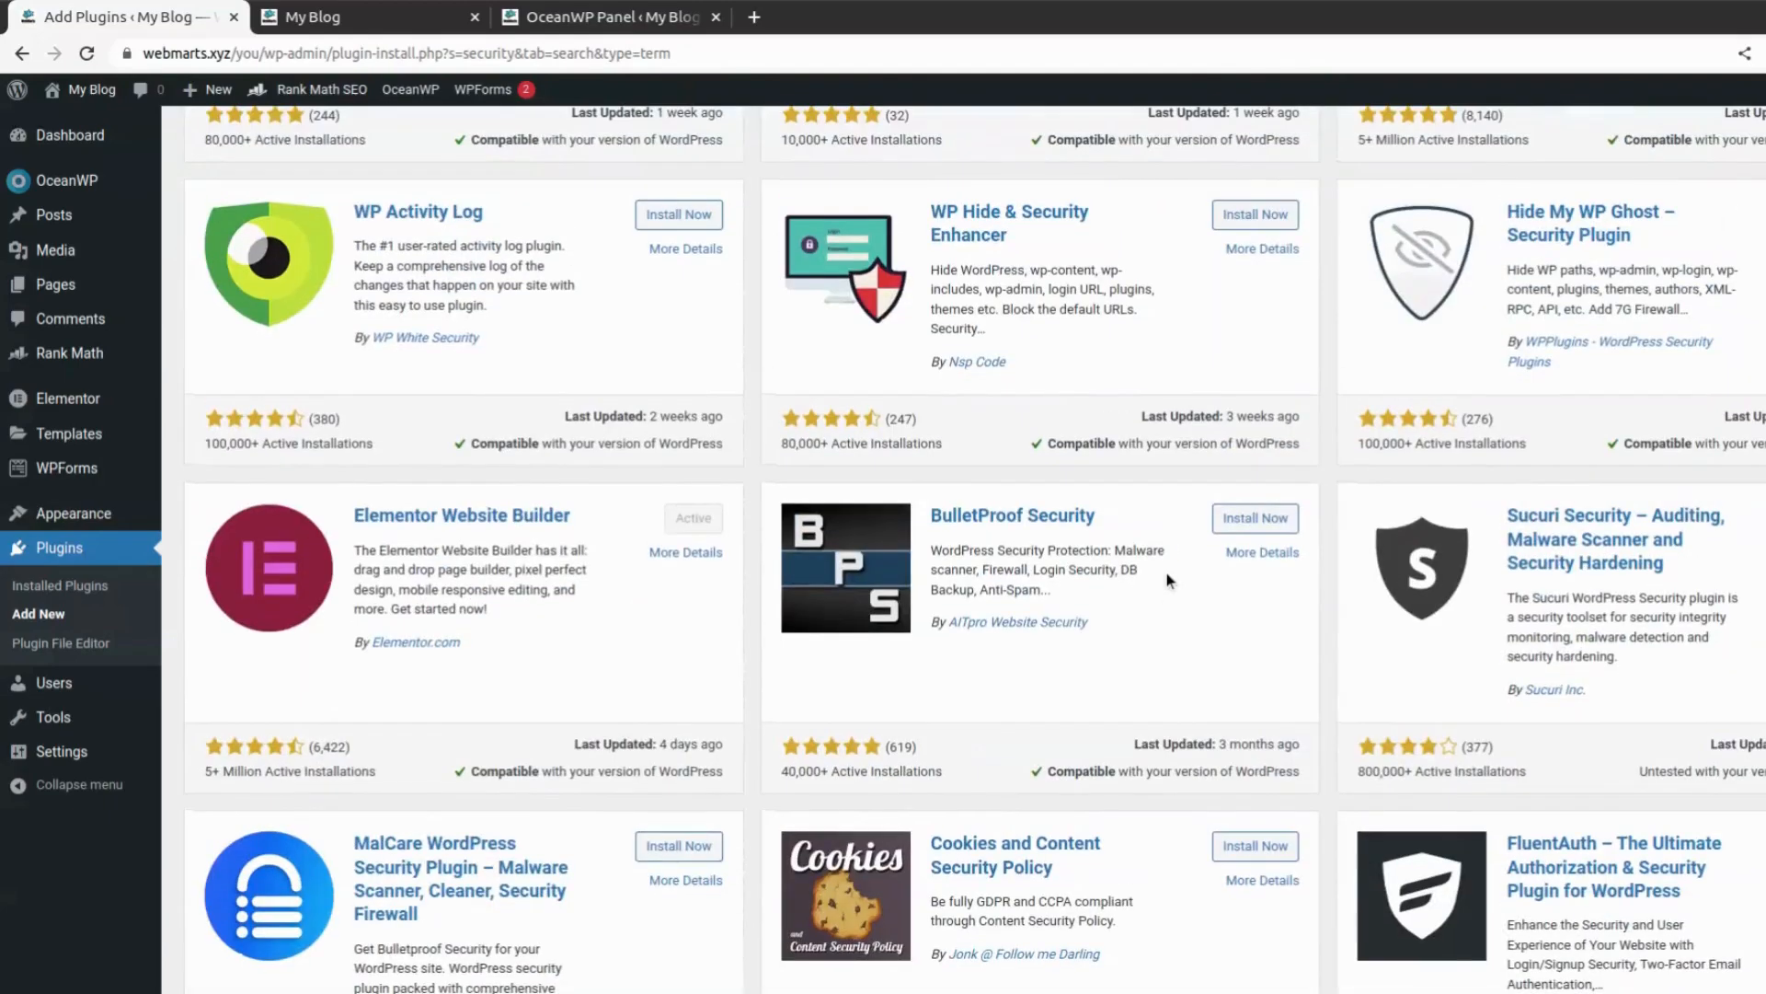
{"action": "scroll", "coordinate": [1169, 579], "scroll_direction": "up", "scroll_amount": 4}
{"action": "scroll", "coordinate": [1170, 580], "scroll_direction": "up", "scroll_amount": 4}
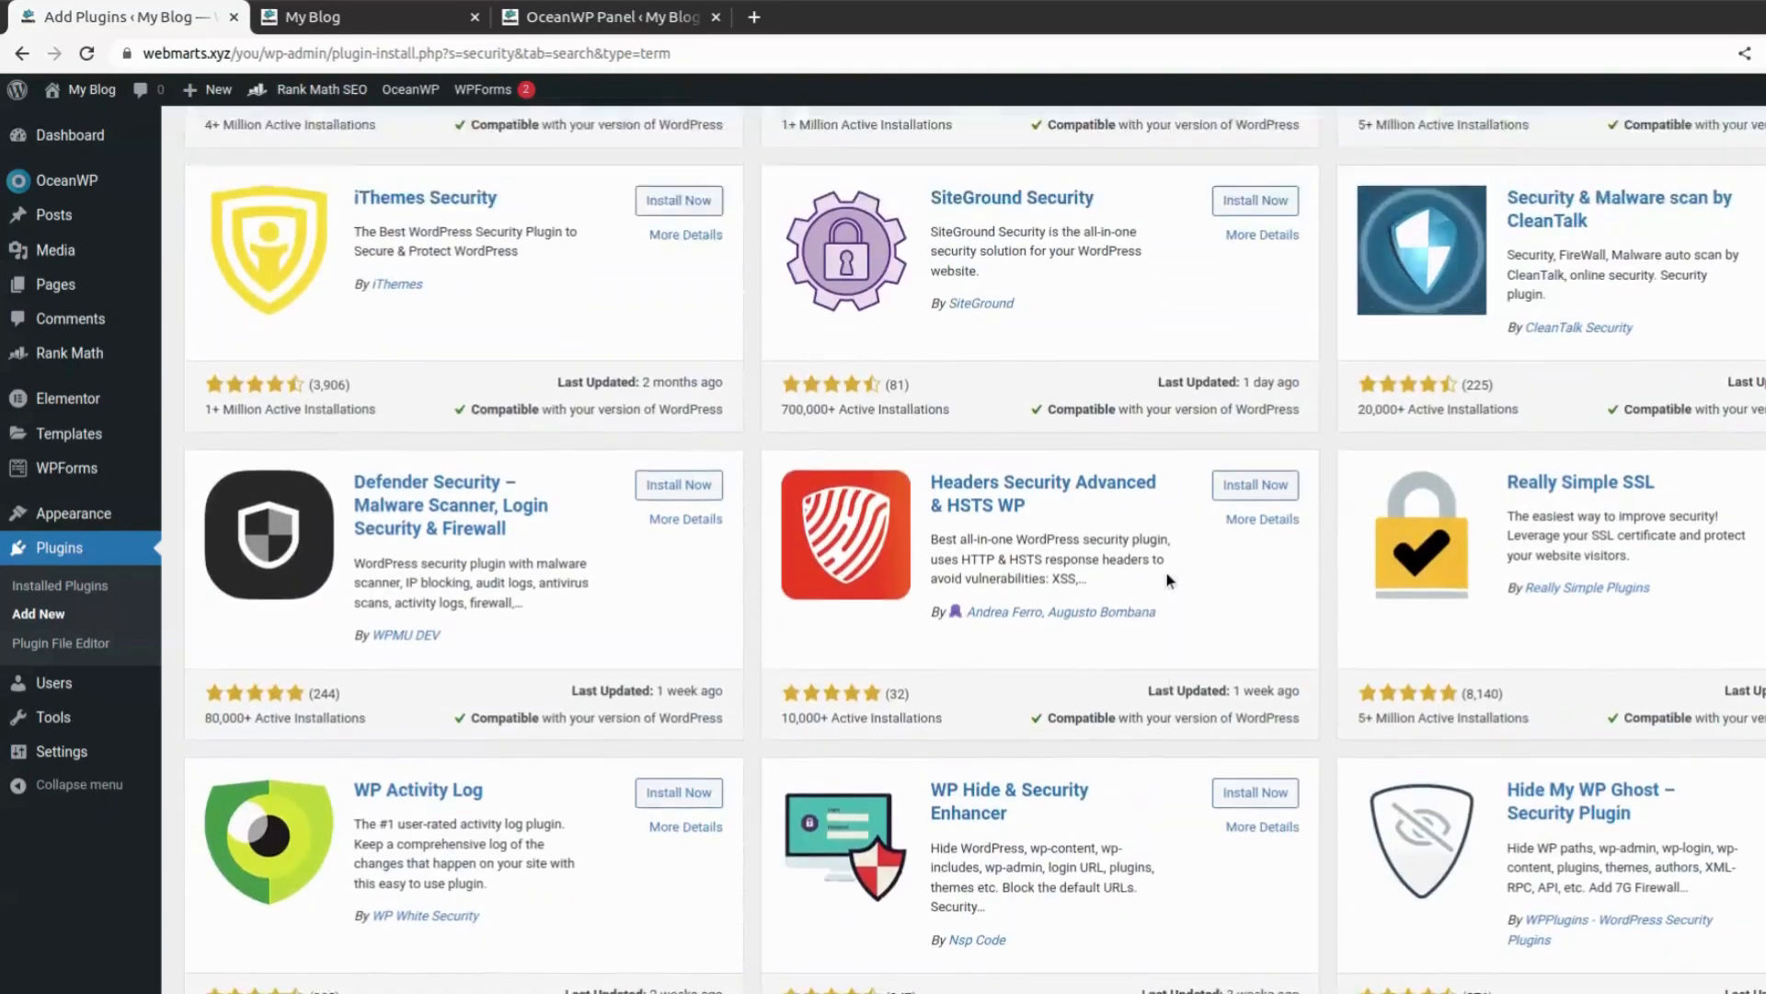
{"action": "scroll", "coordinate": [1169, 580], "scroll_direction": "up", "scroll_amount": 1}
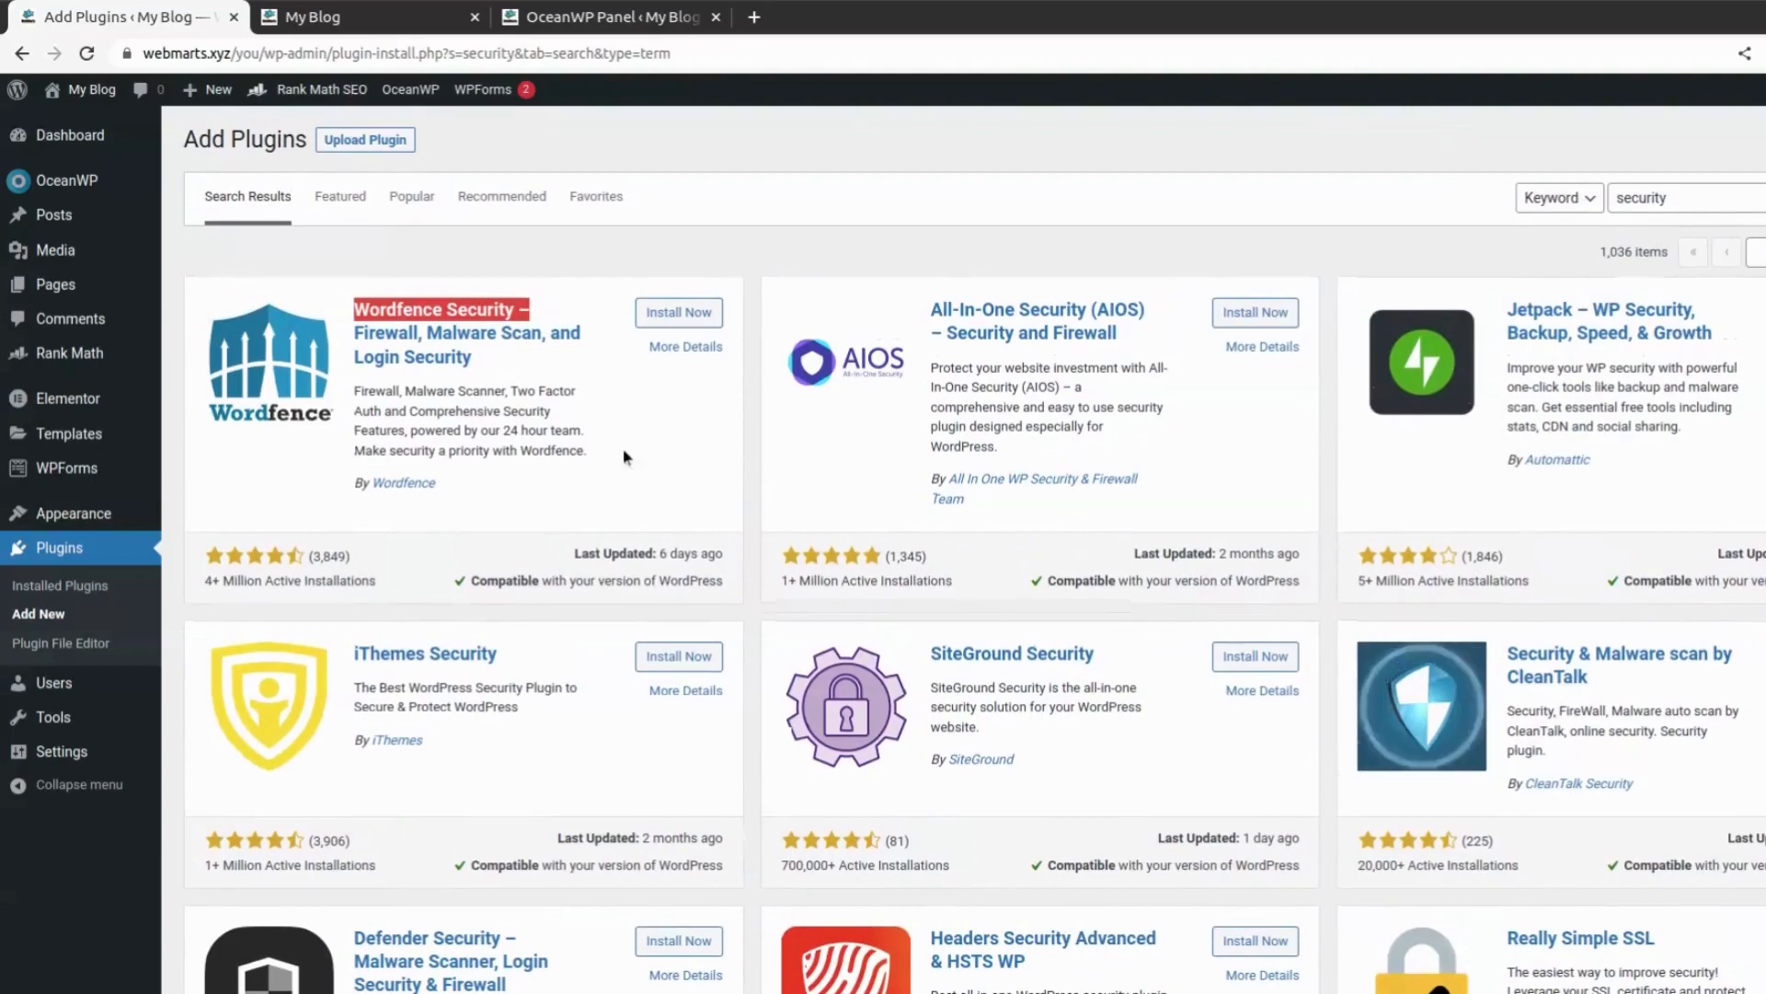
{"action": "left_click_drag", "start_coordinate": [498, 653], "coordinate": [353, 651]}
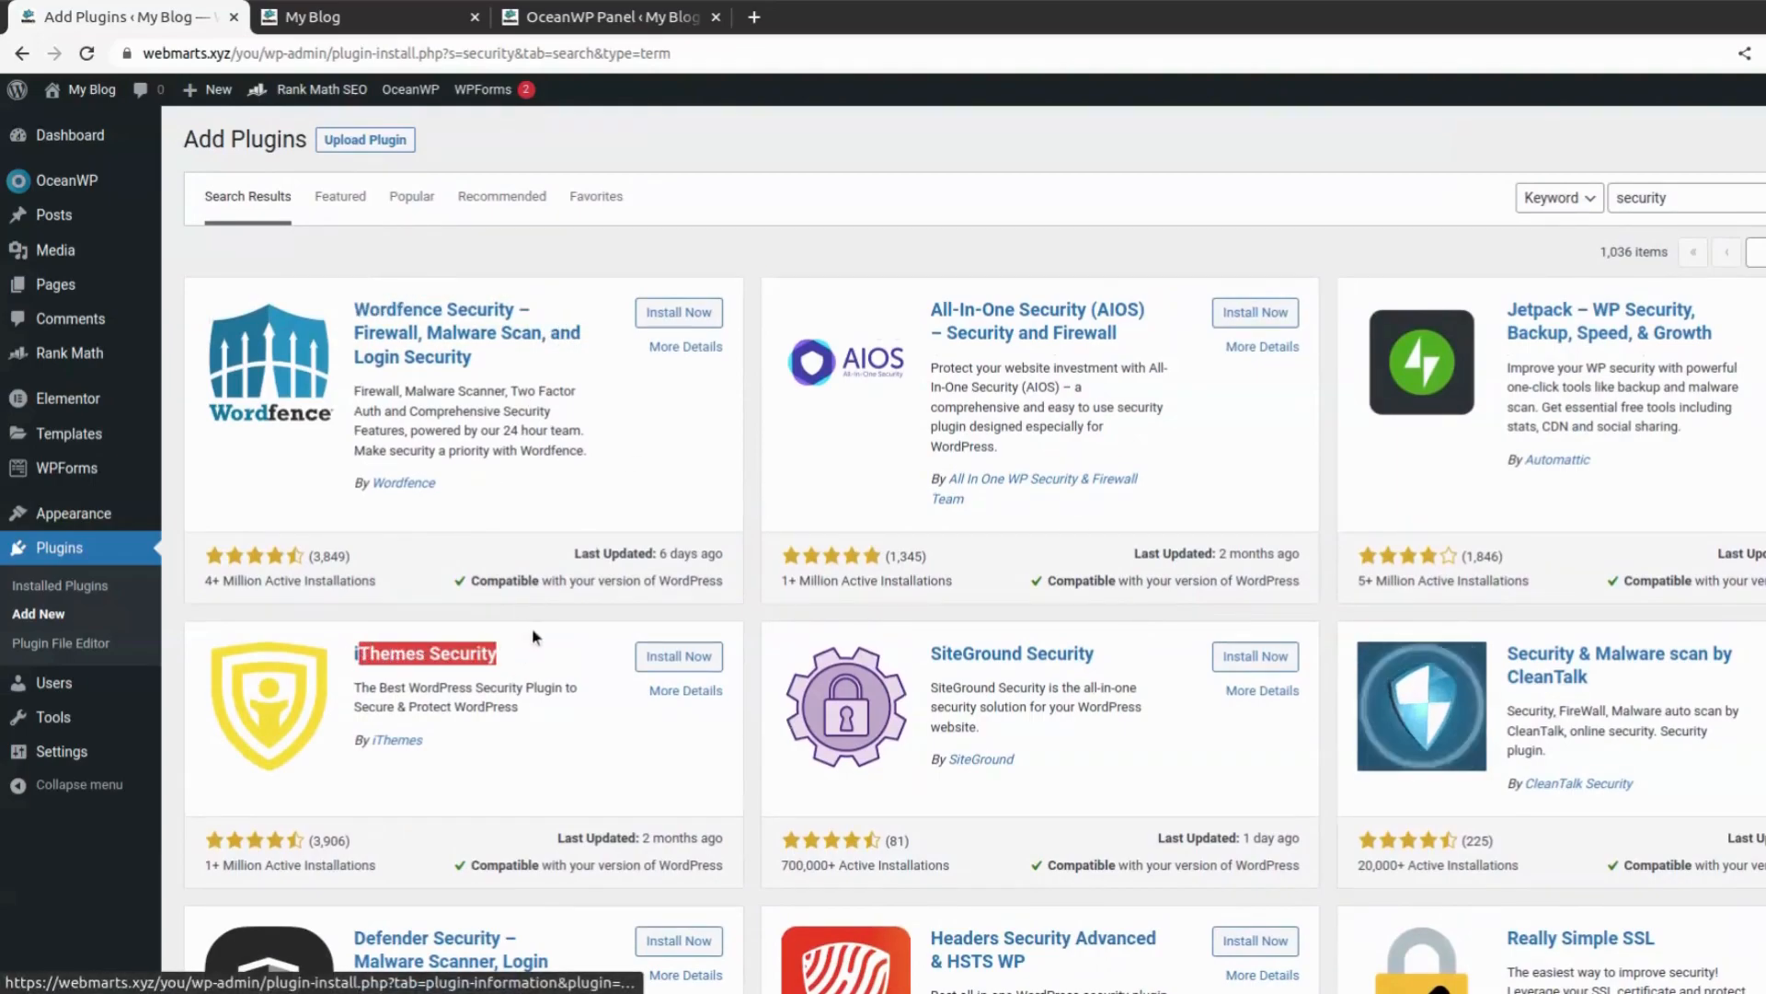
{"action": "left_click", "coordinate": [643, 264]}
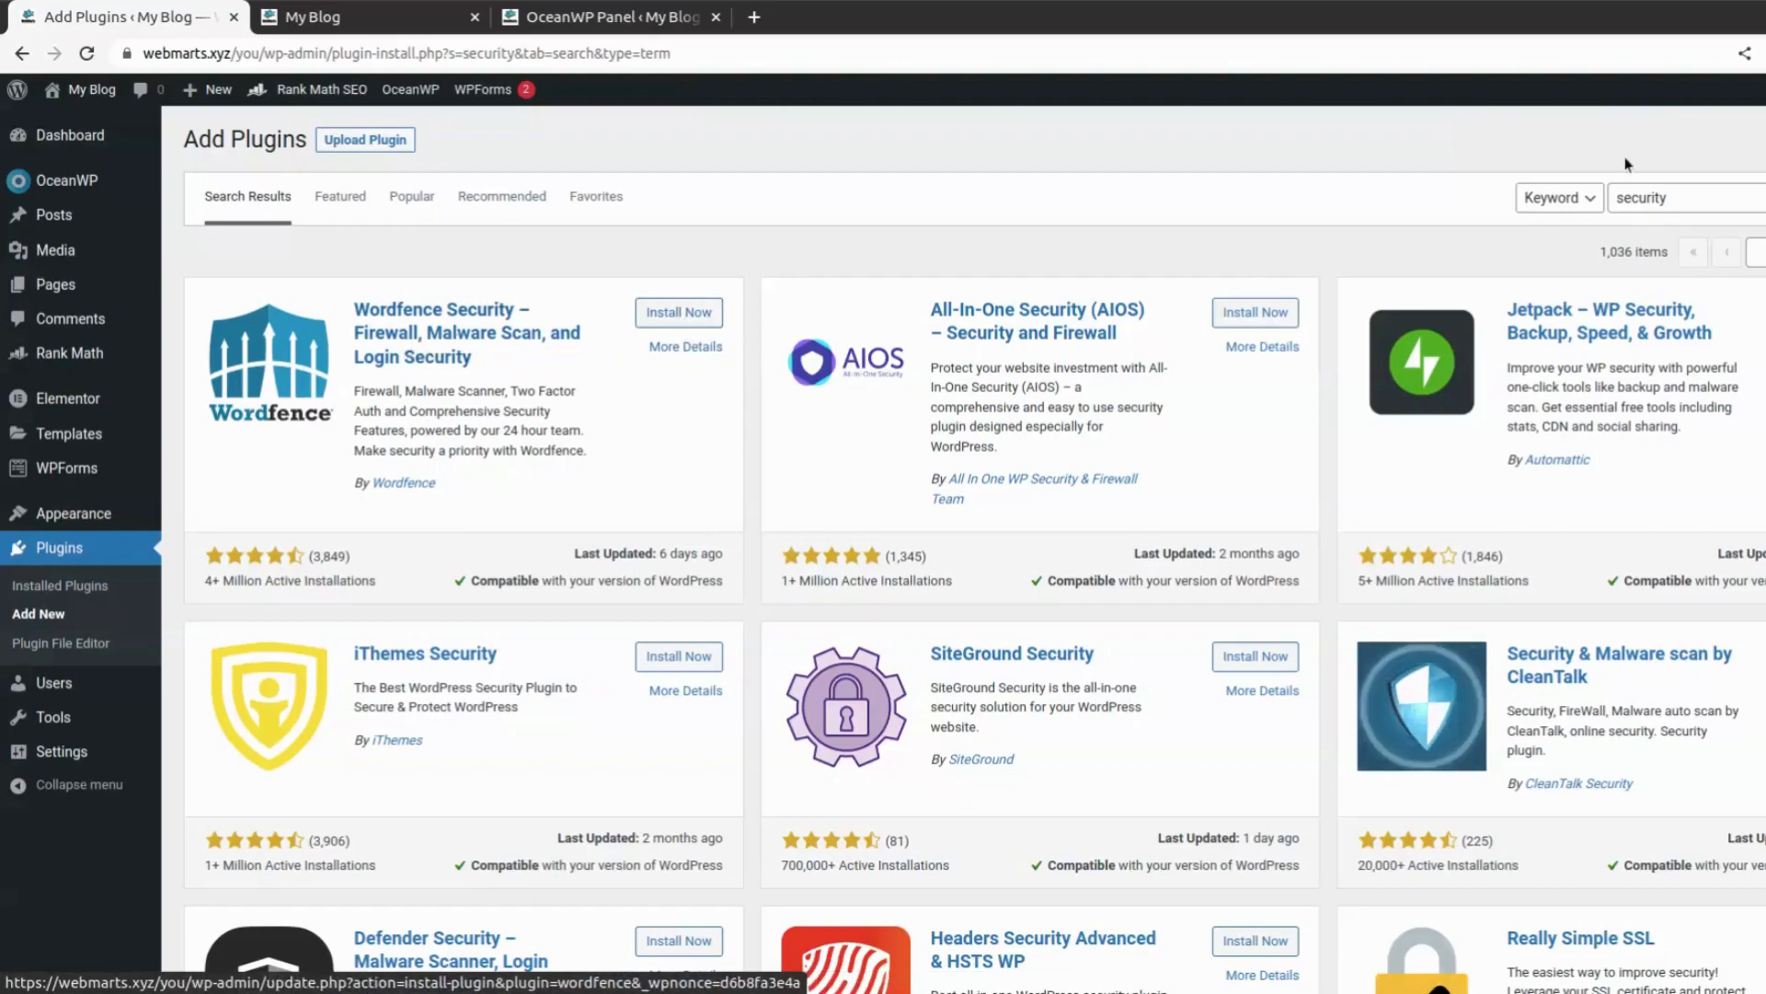
Step: Replace the plugin search term with "nitropack"
{"action": "double_click", "coordinate": [1710, 198]}
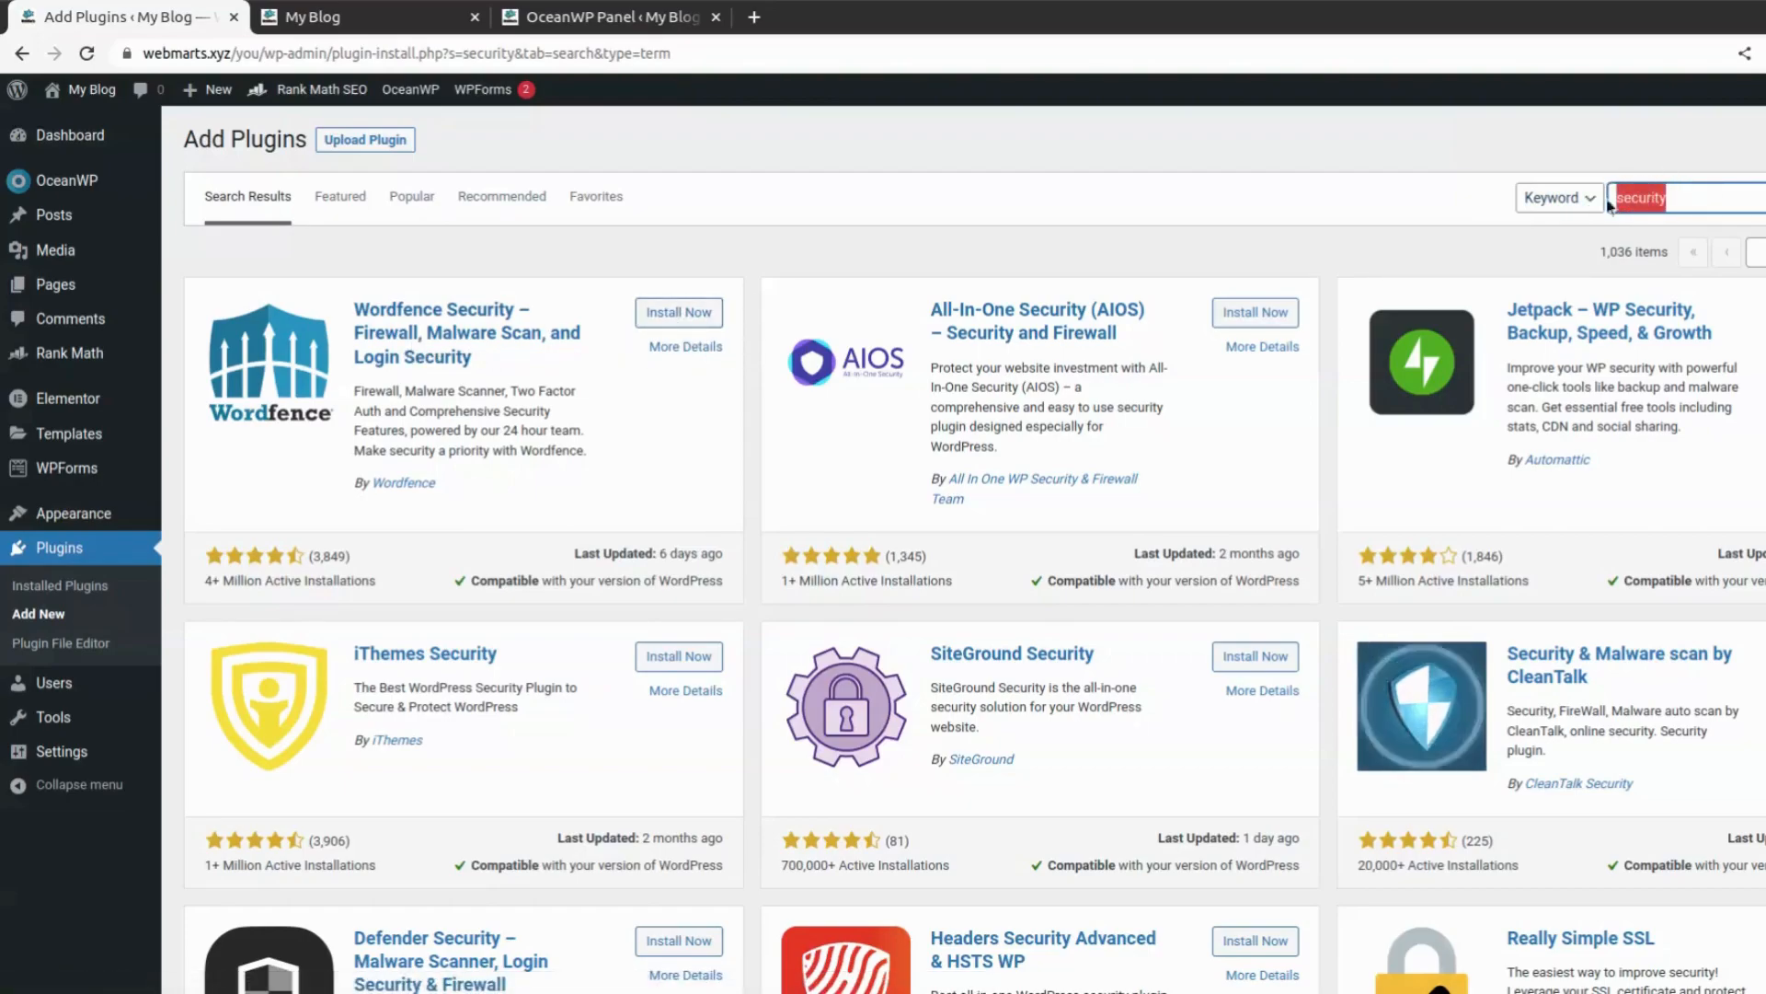
{"action": "key", "text": "BackSpace"}
{"action": "type", "text": "nitropack"}
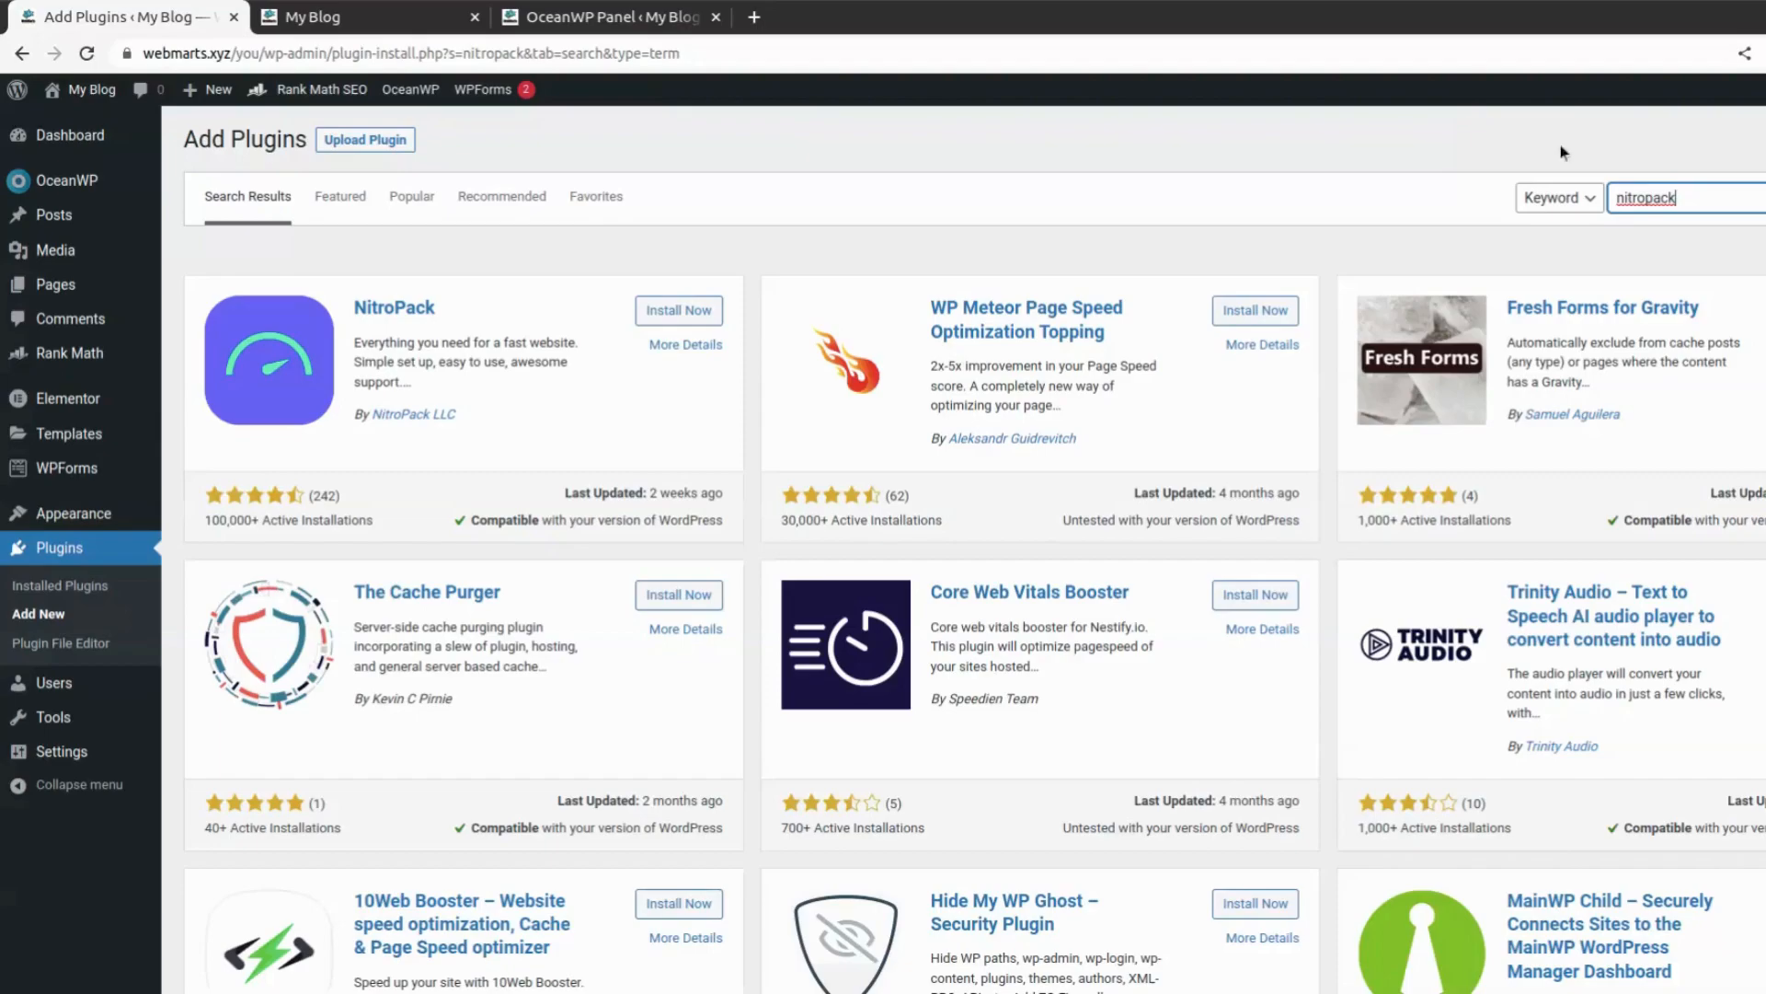
Step: View NitroPack's plugin details and screenshots, and close the details without installing it
{"action": "left_click_drag", "start_coordinate": [464, 302], "coordinate": [354, 306]}
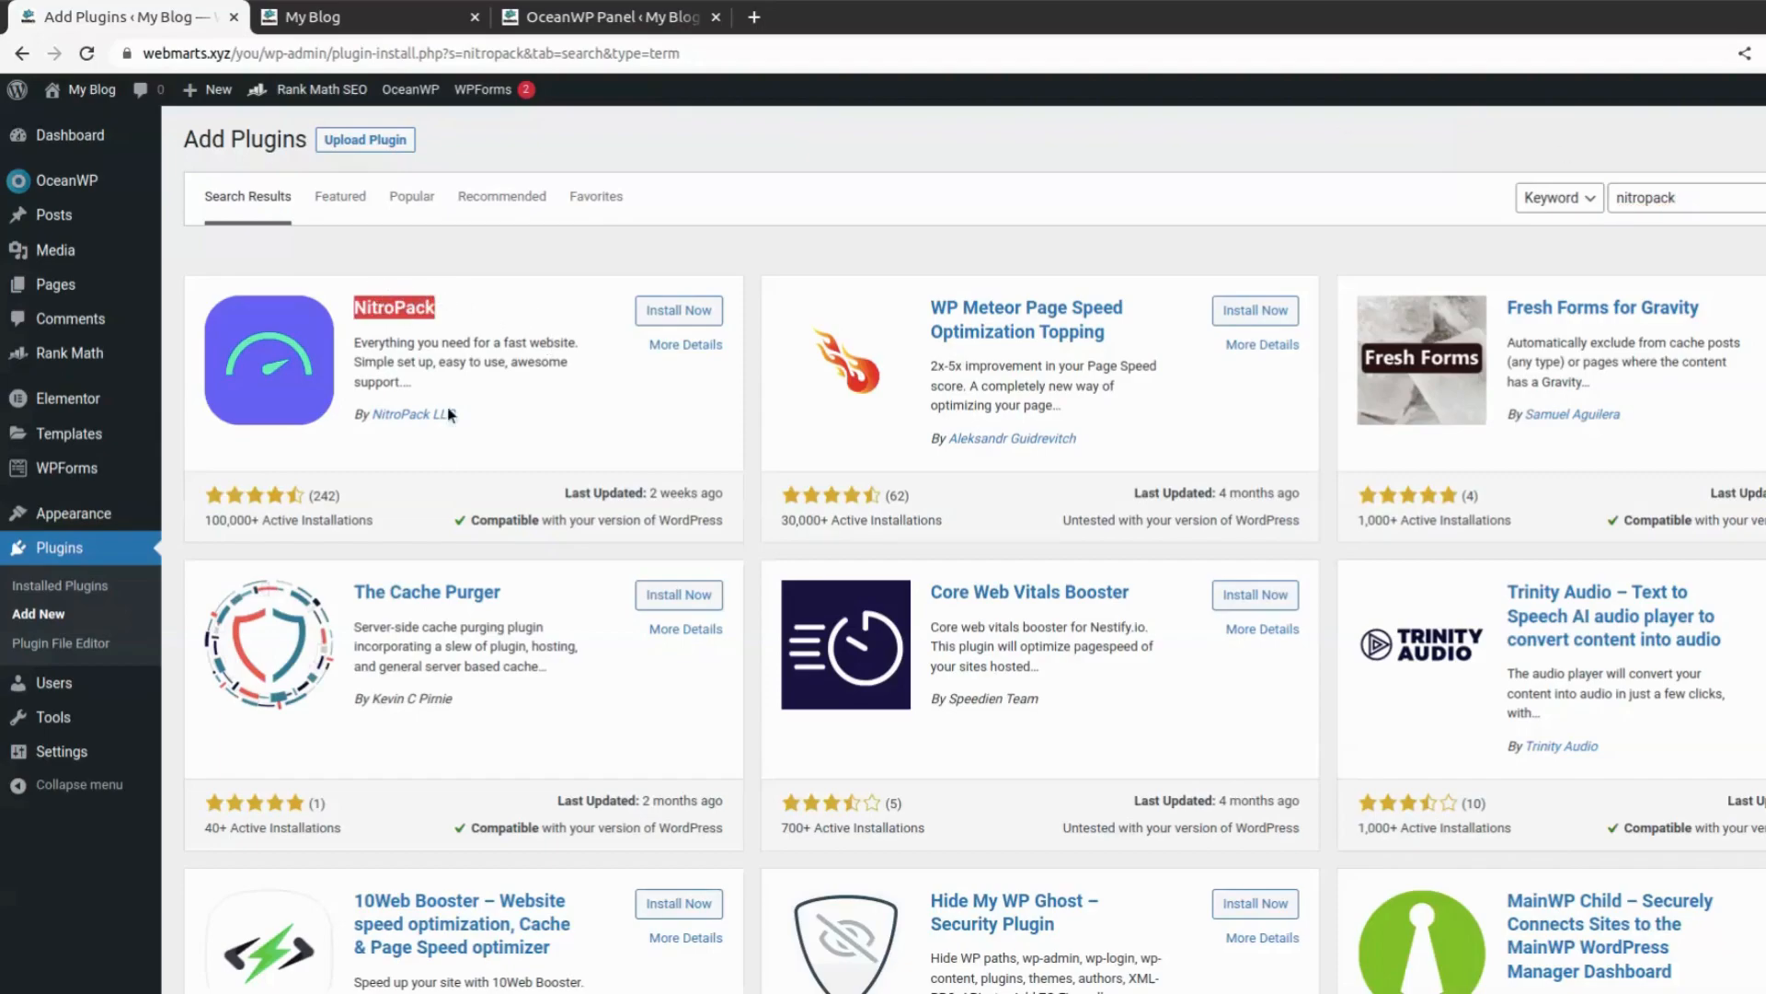
{"action": "left_click", "coordinate": [705, 346]}
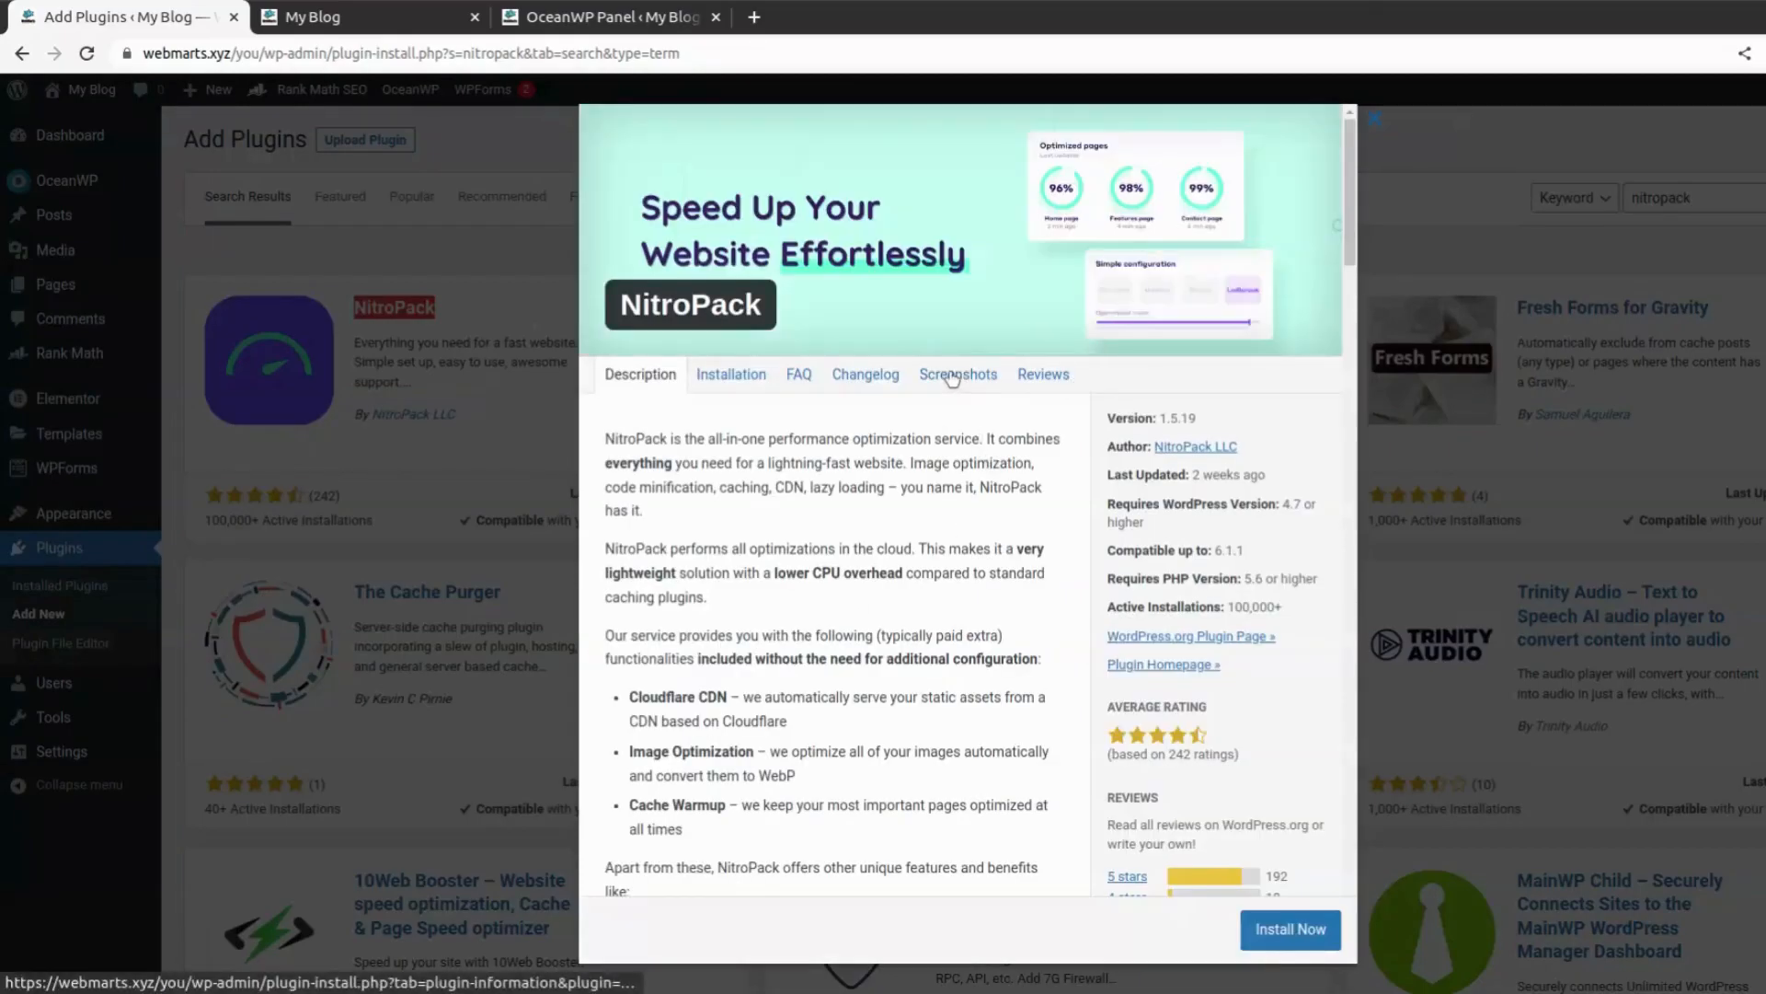
{"action": "left_click", "coordinate": [955, 374]}
{"action": "scroll", "coordinate": [895, 576], "scroll_direction": "down", "scroll_amount": 3}
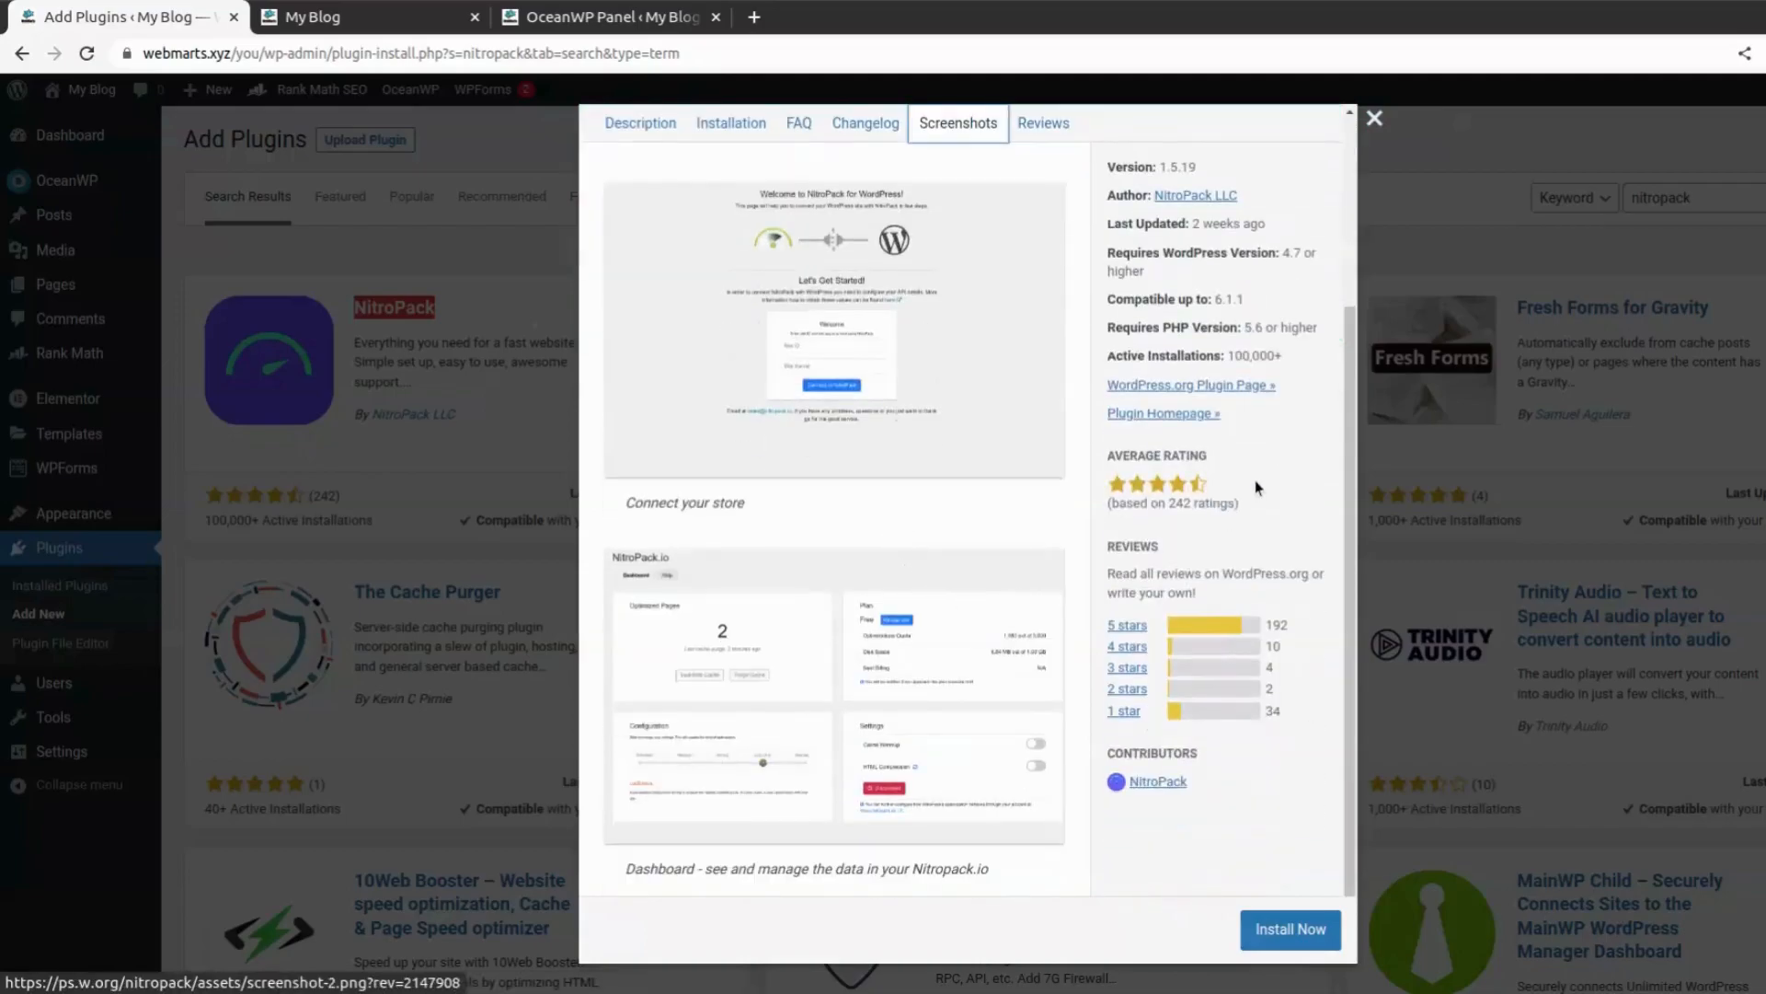
{"action": "left_click", "coordinate": [1375, 118]}
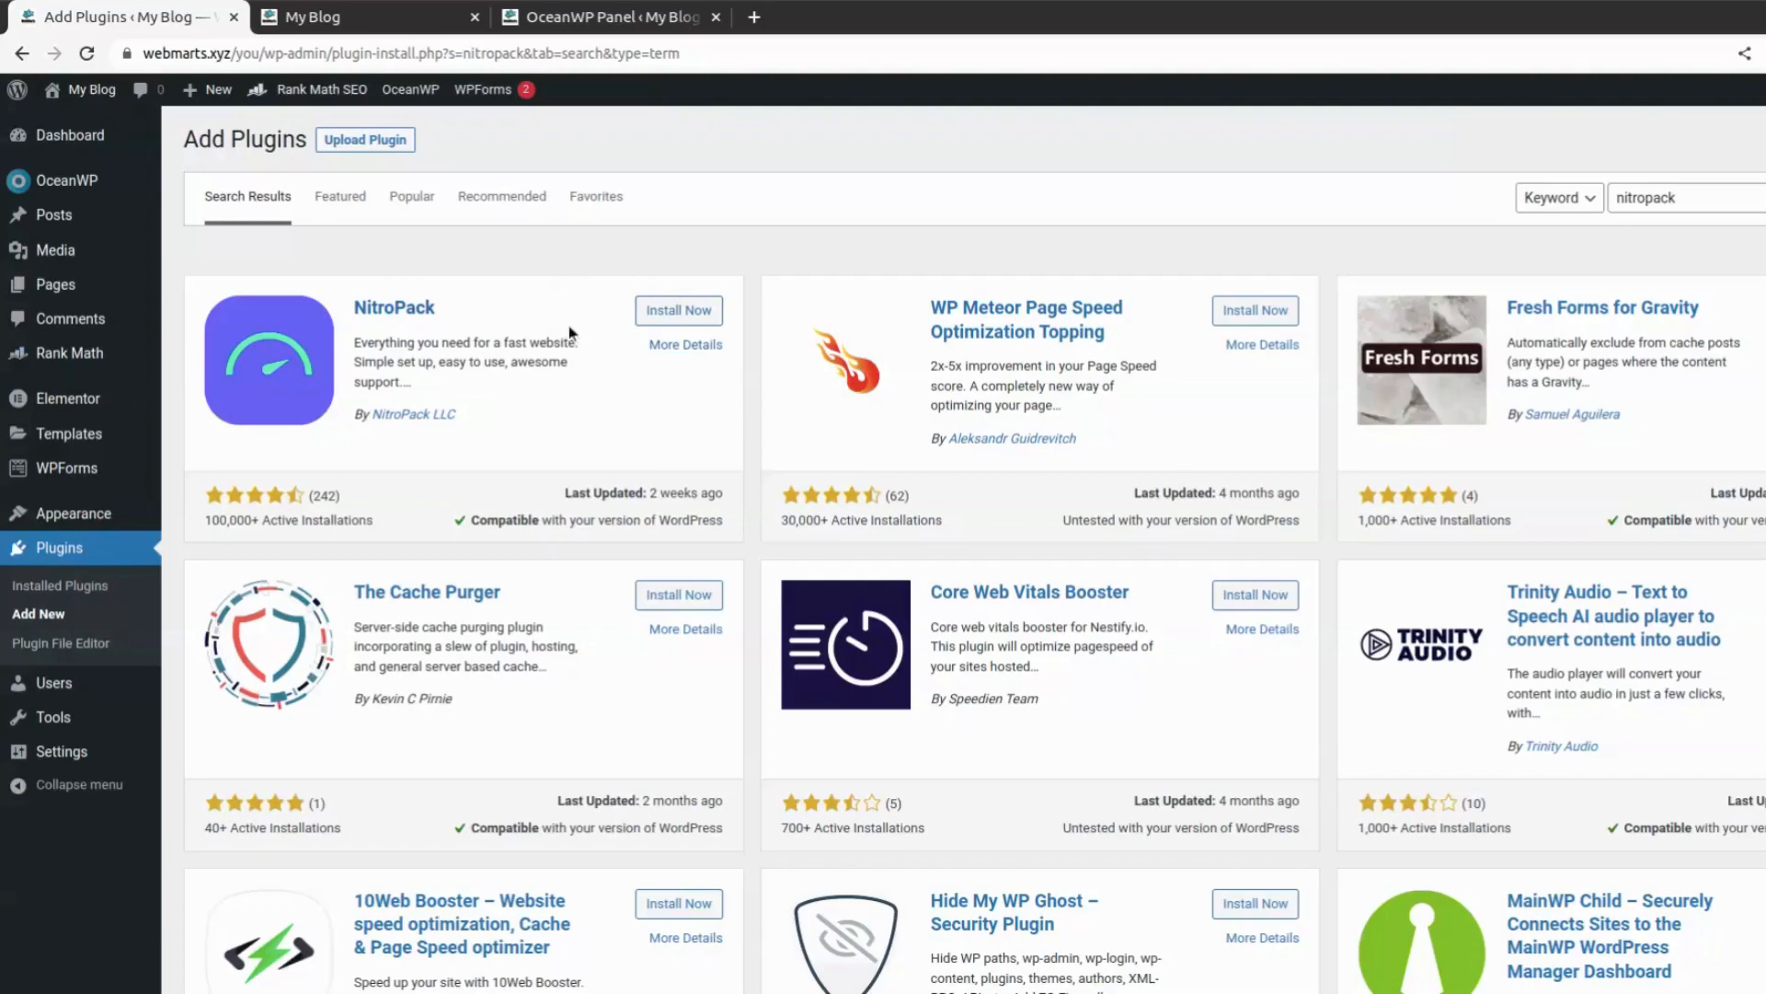
Step: Search the plugin directory for "wp fast cache", and install and activate WP Fastest Cache
{"action": "left_click_drag", "start_coordinate": [1691, 198], "coordinate": [1610, 197]}
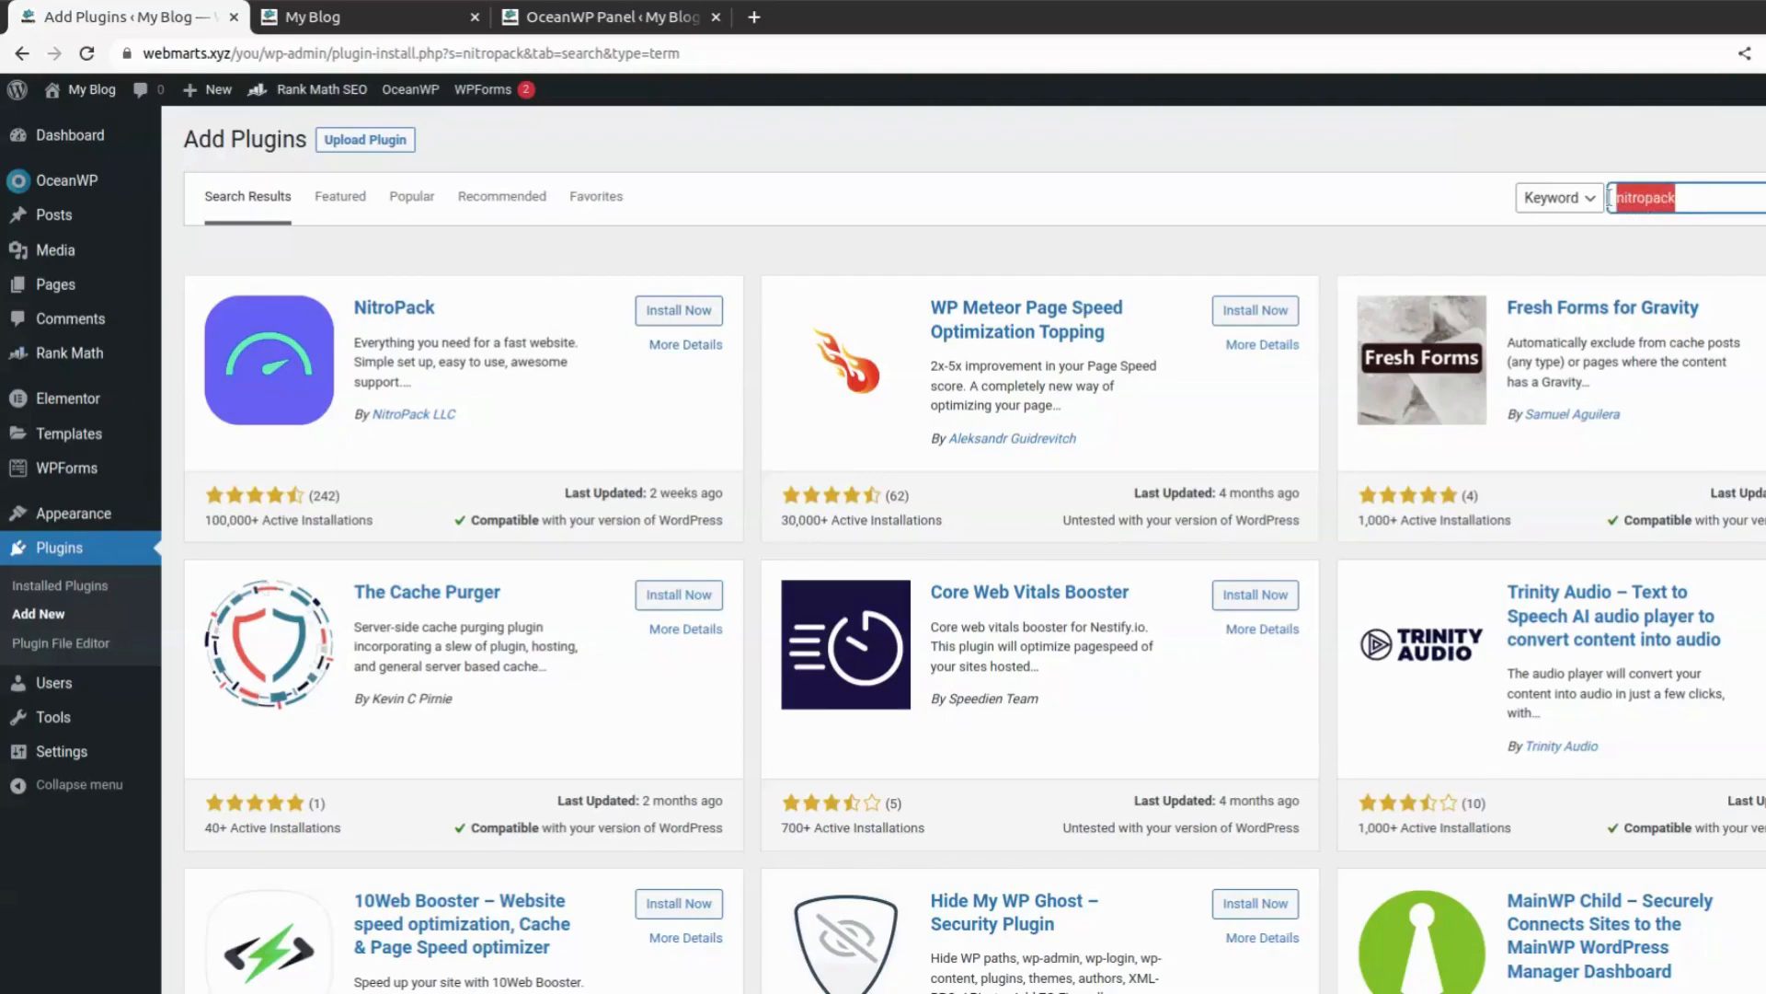
{"action": "type", "text": "wp fast cache"}
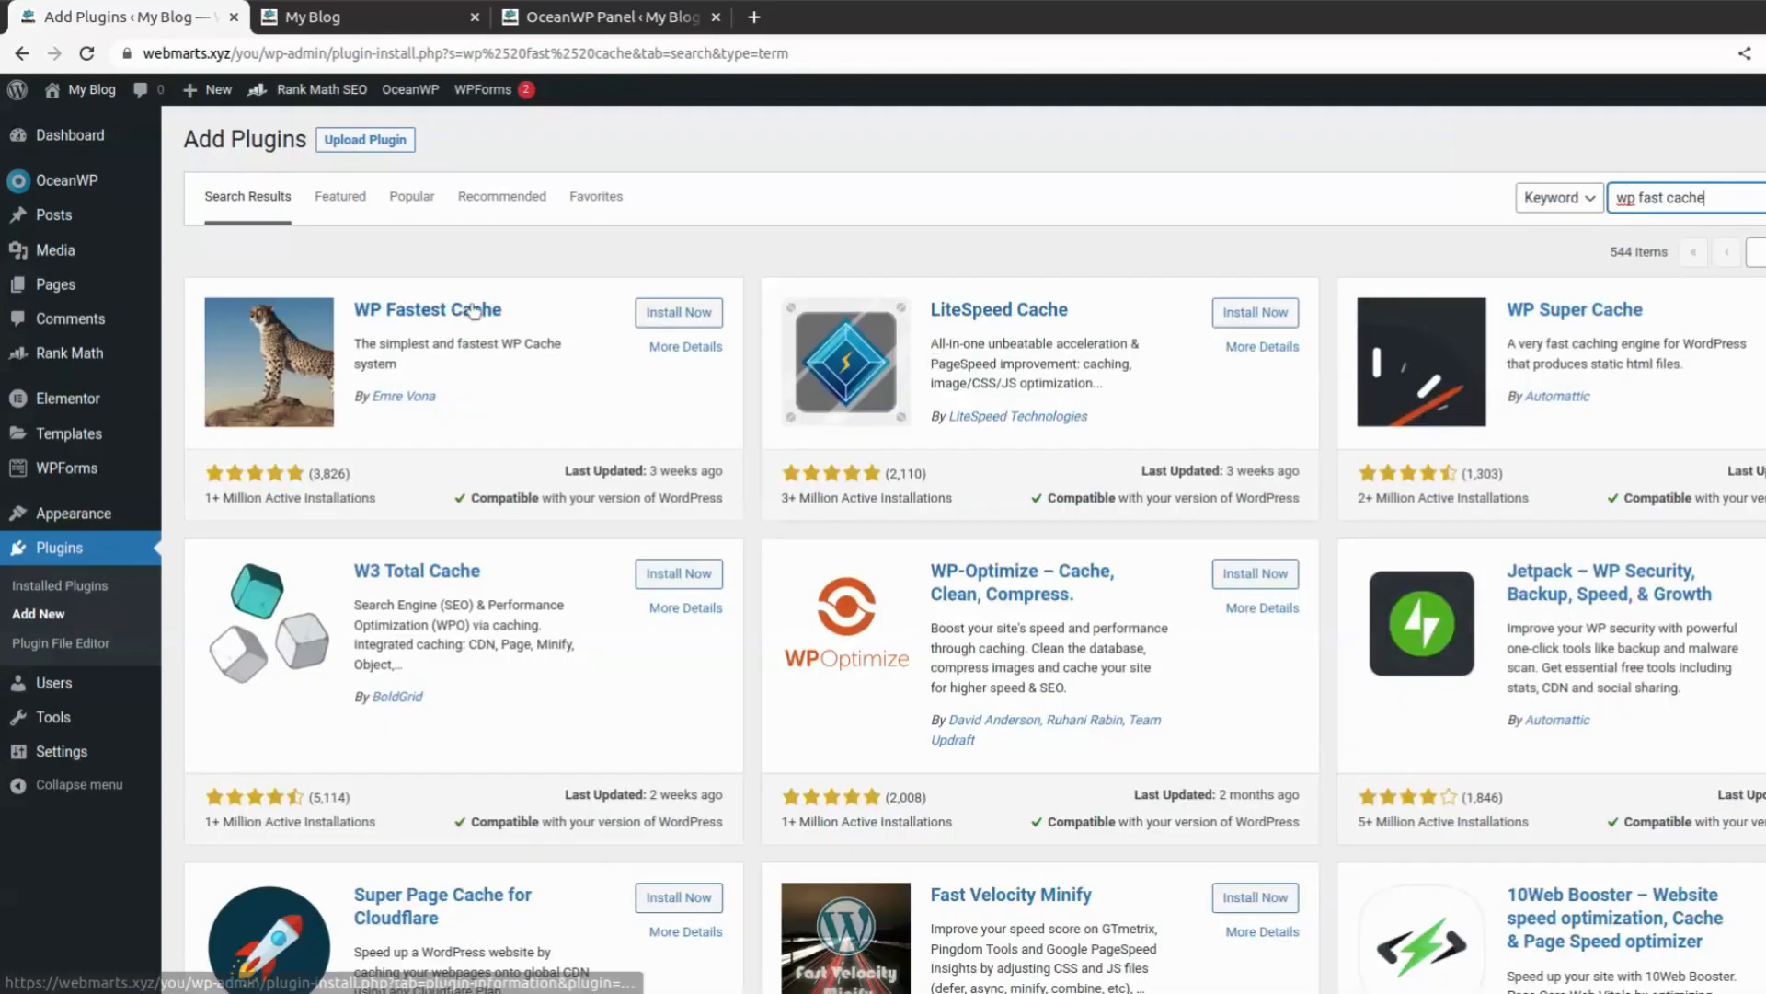
{"action": "left_click", "coordinate": [665, 314]}
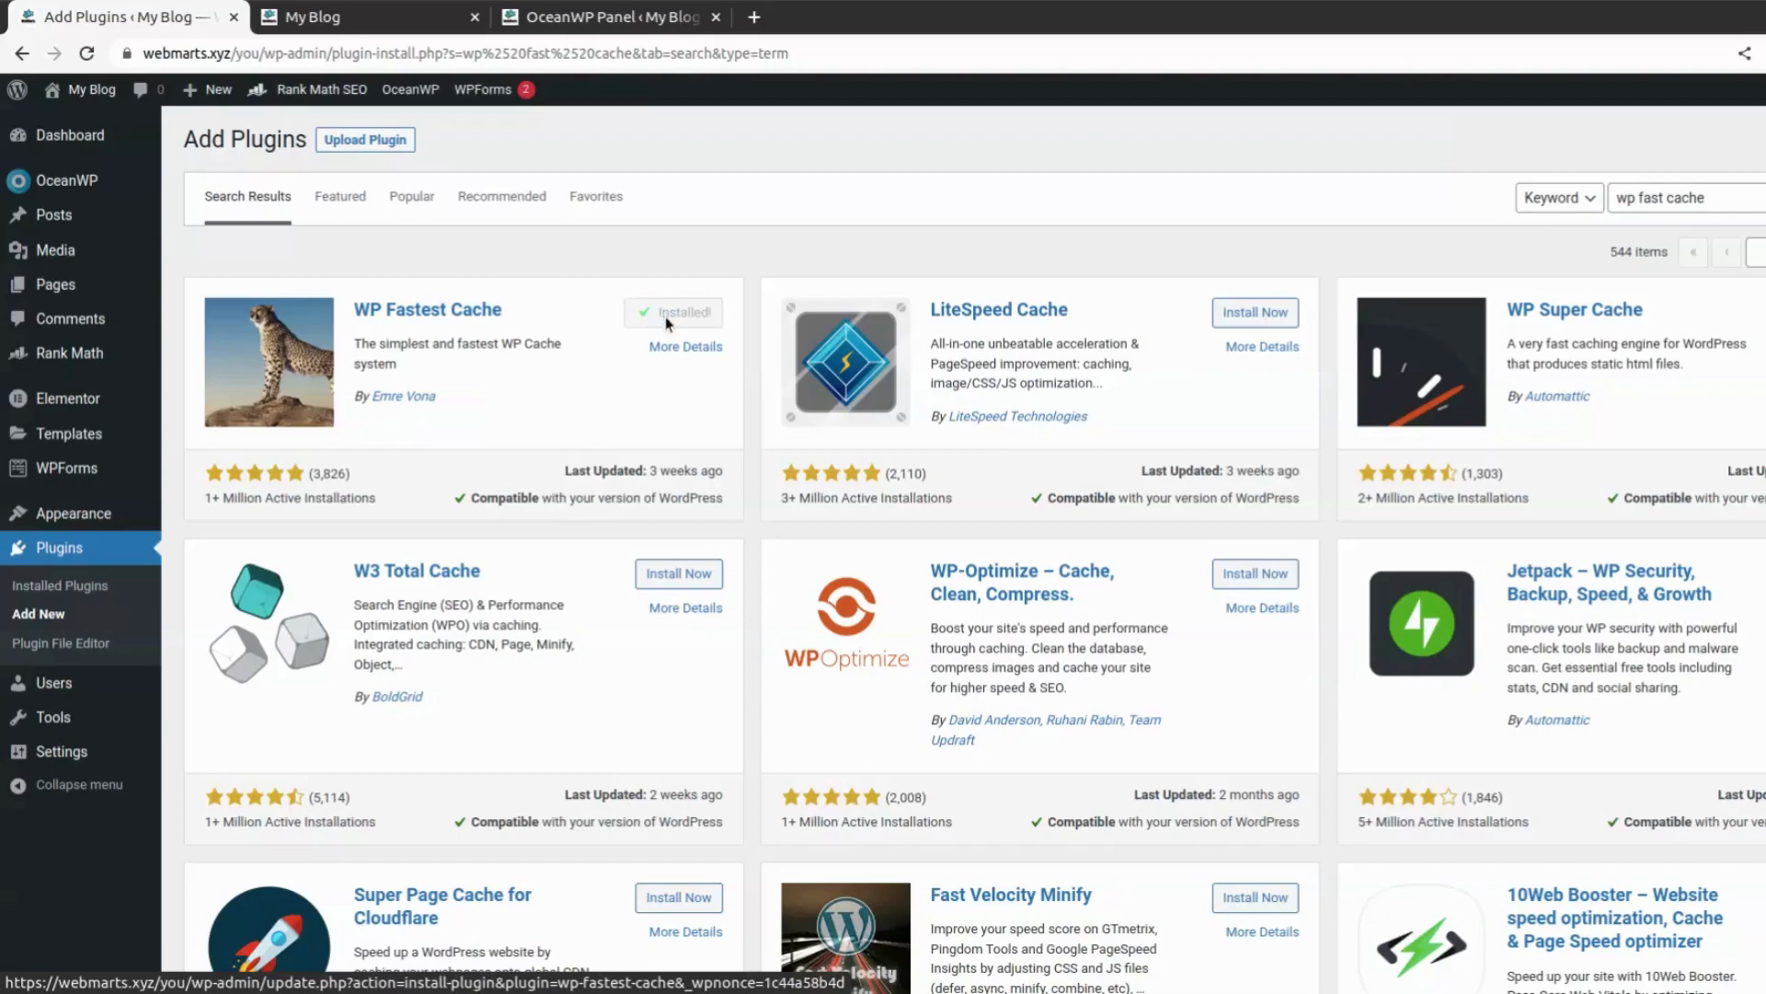
{"action": "left_click", "coordinate": [670, 316]}
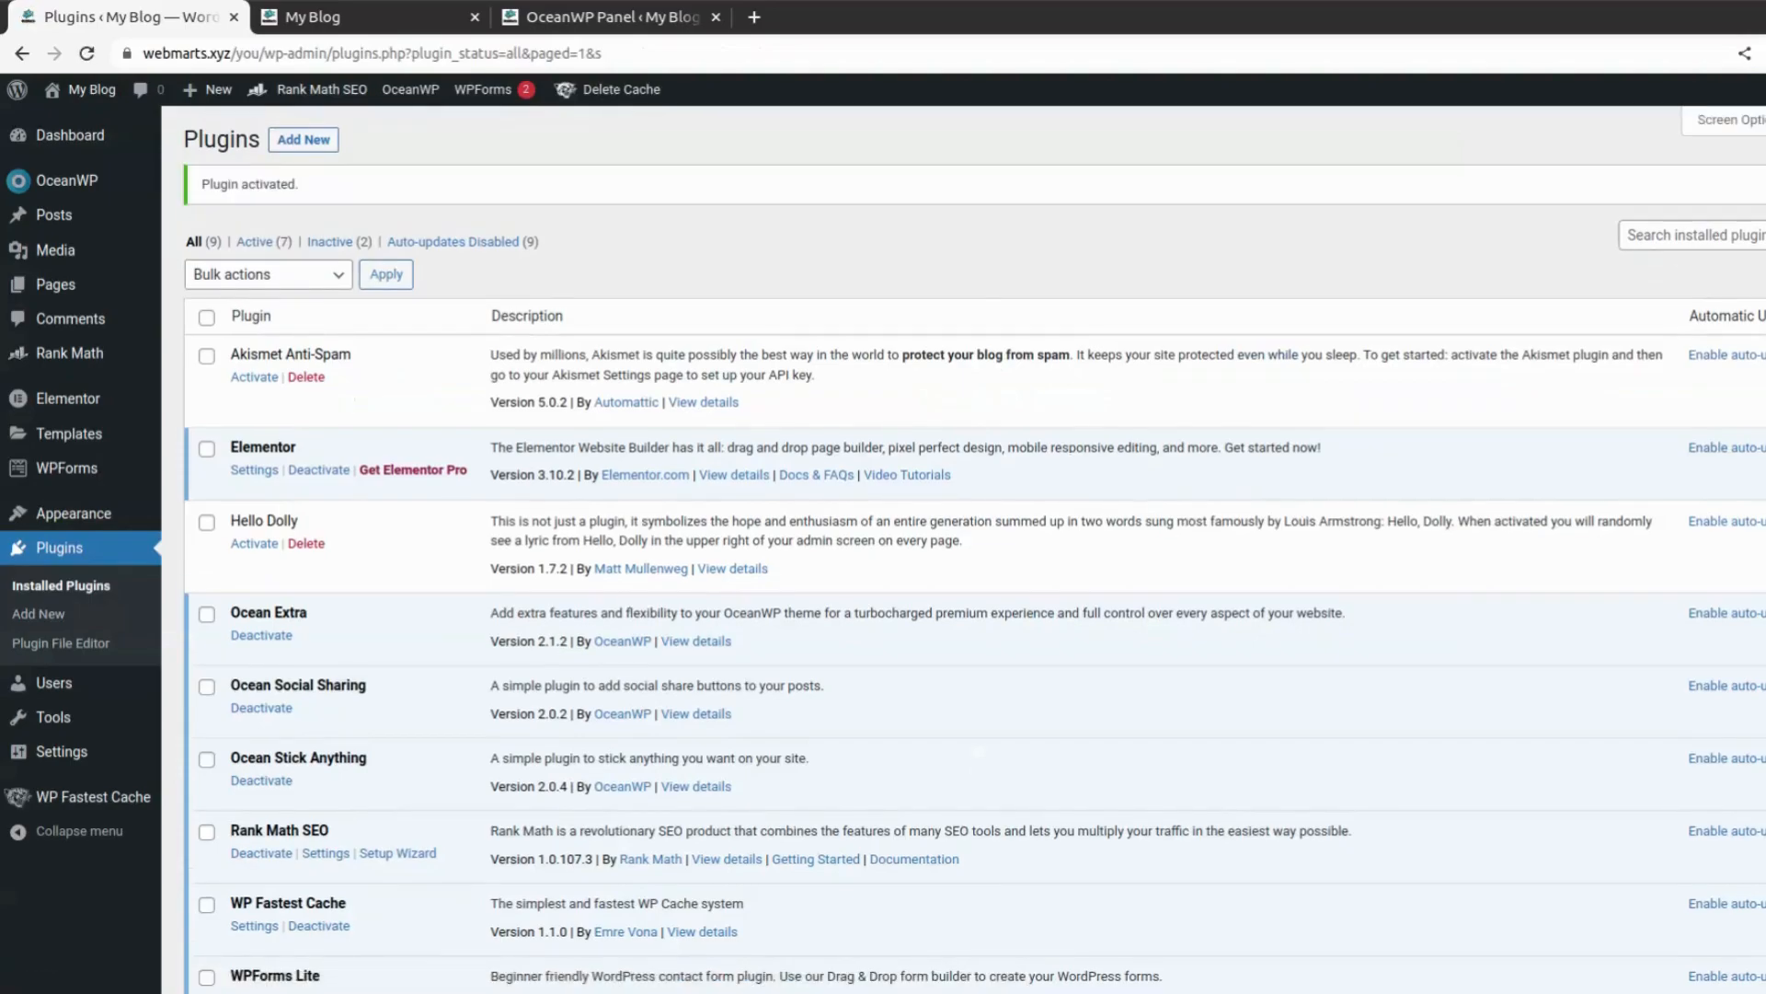
Step: In the WP Fastest Cache options, enable Cache System, Preload, Logged-in Users and Mobile, leaving the Preload choices at their defaults
{"action": "scroll", "coordinate": [848, 334], "scroll_direction": "down", "scroll_amount": 3}
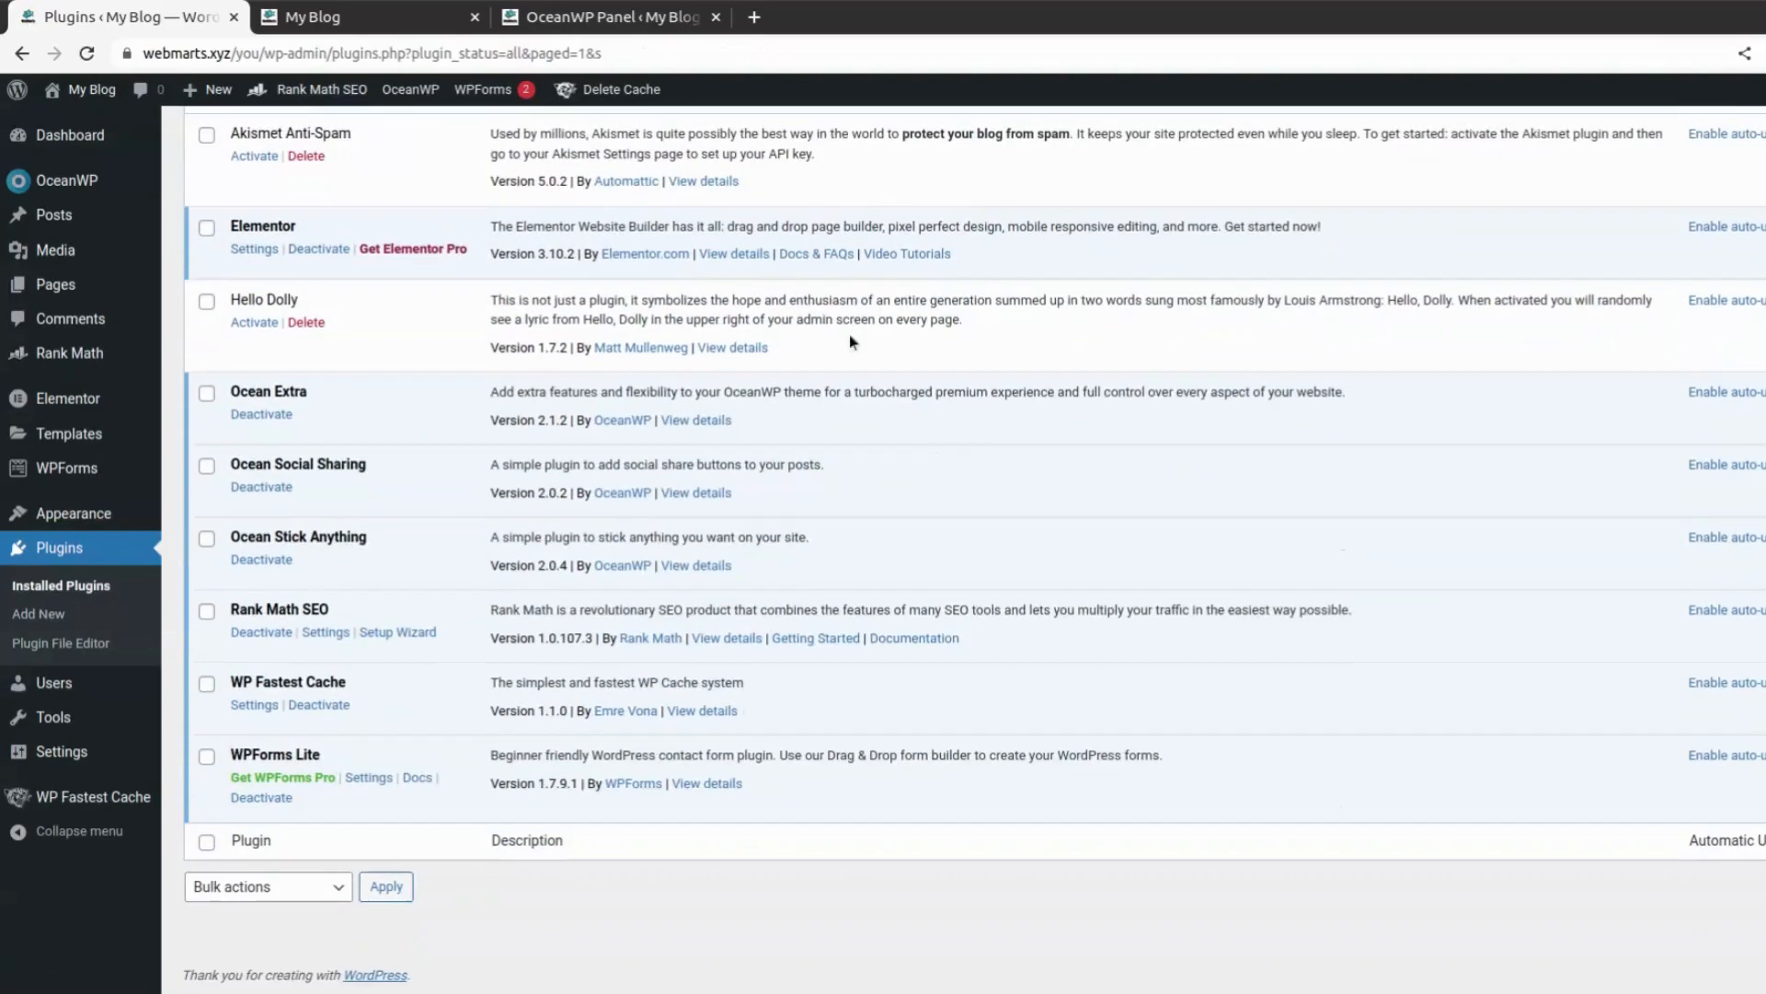
{"action": "left_click", "coordinate": [92, 809]}
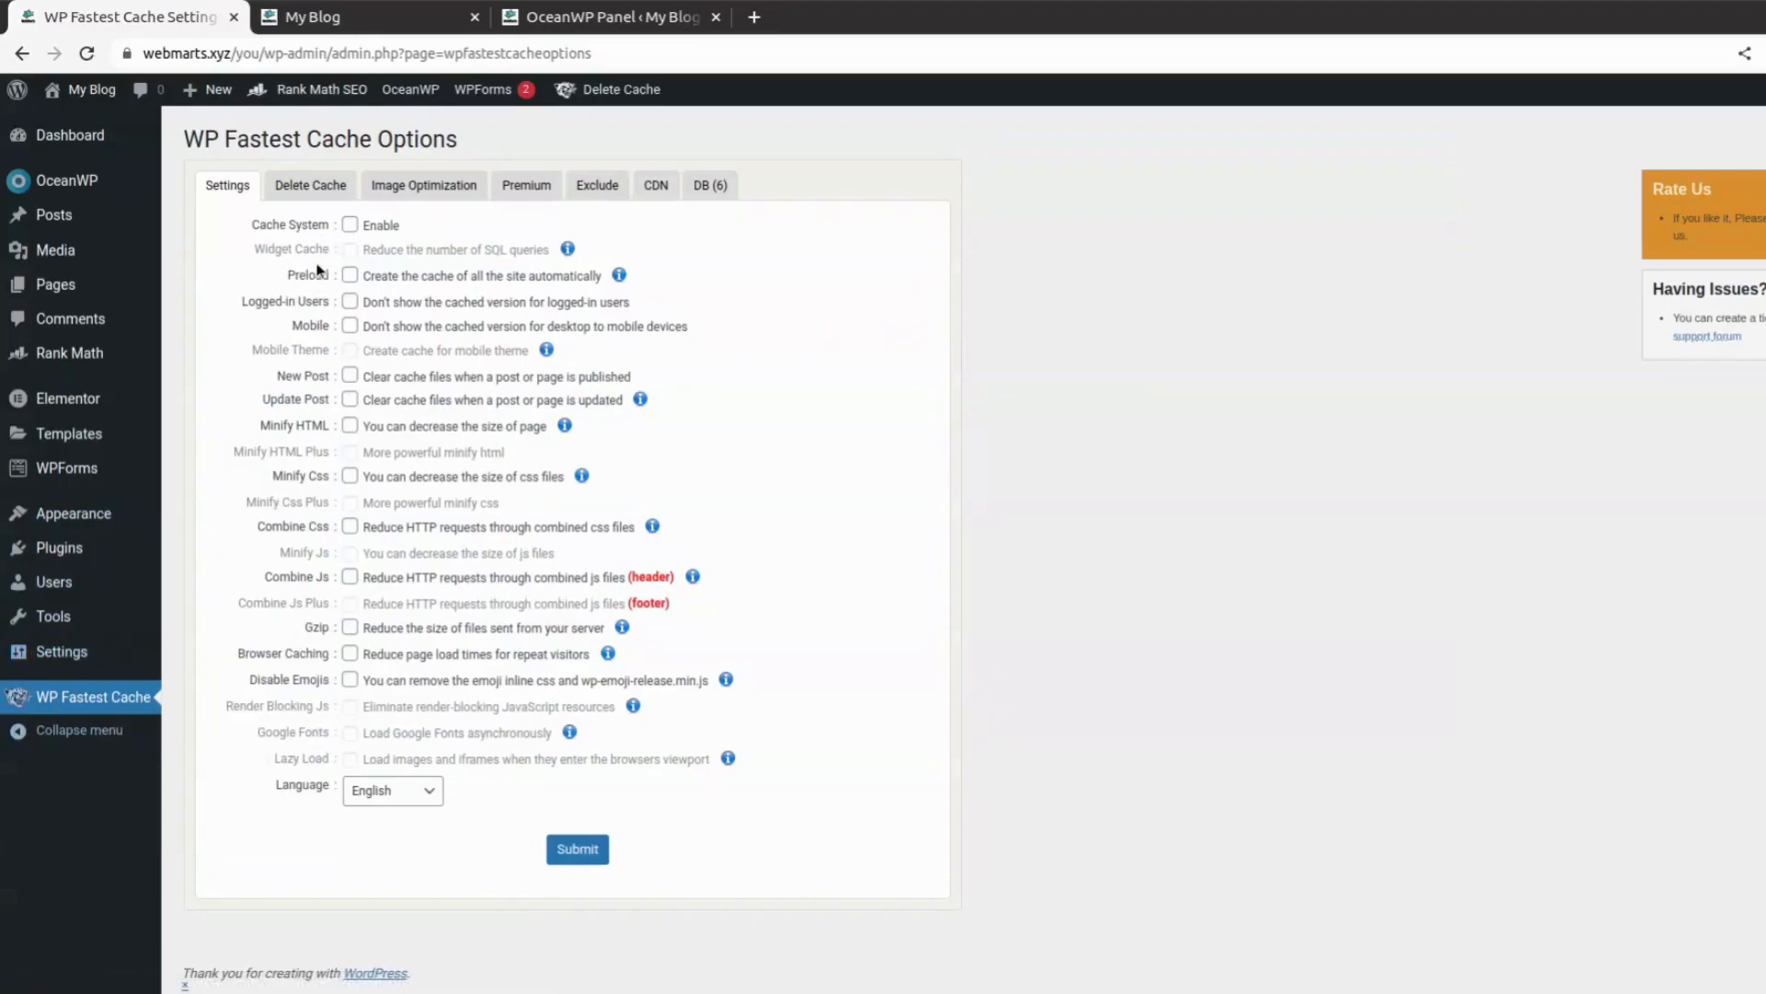
{"action": "left_click", "coordinate": [350, 225]}
{"action": "left_click", "coordinate": [349, 274]}
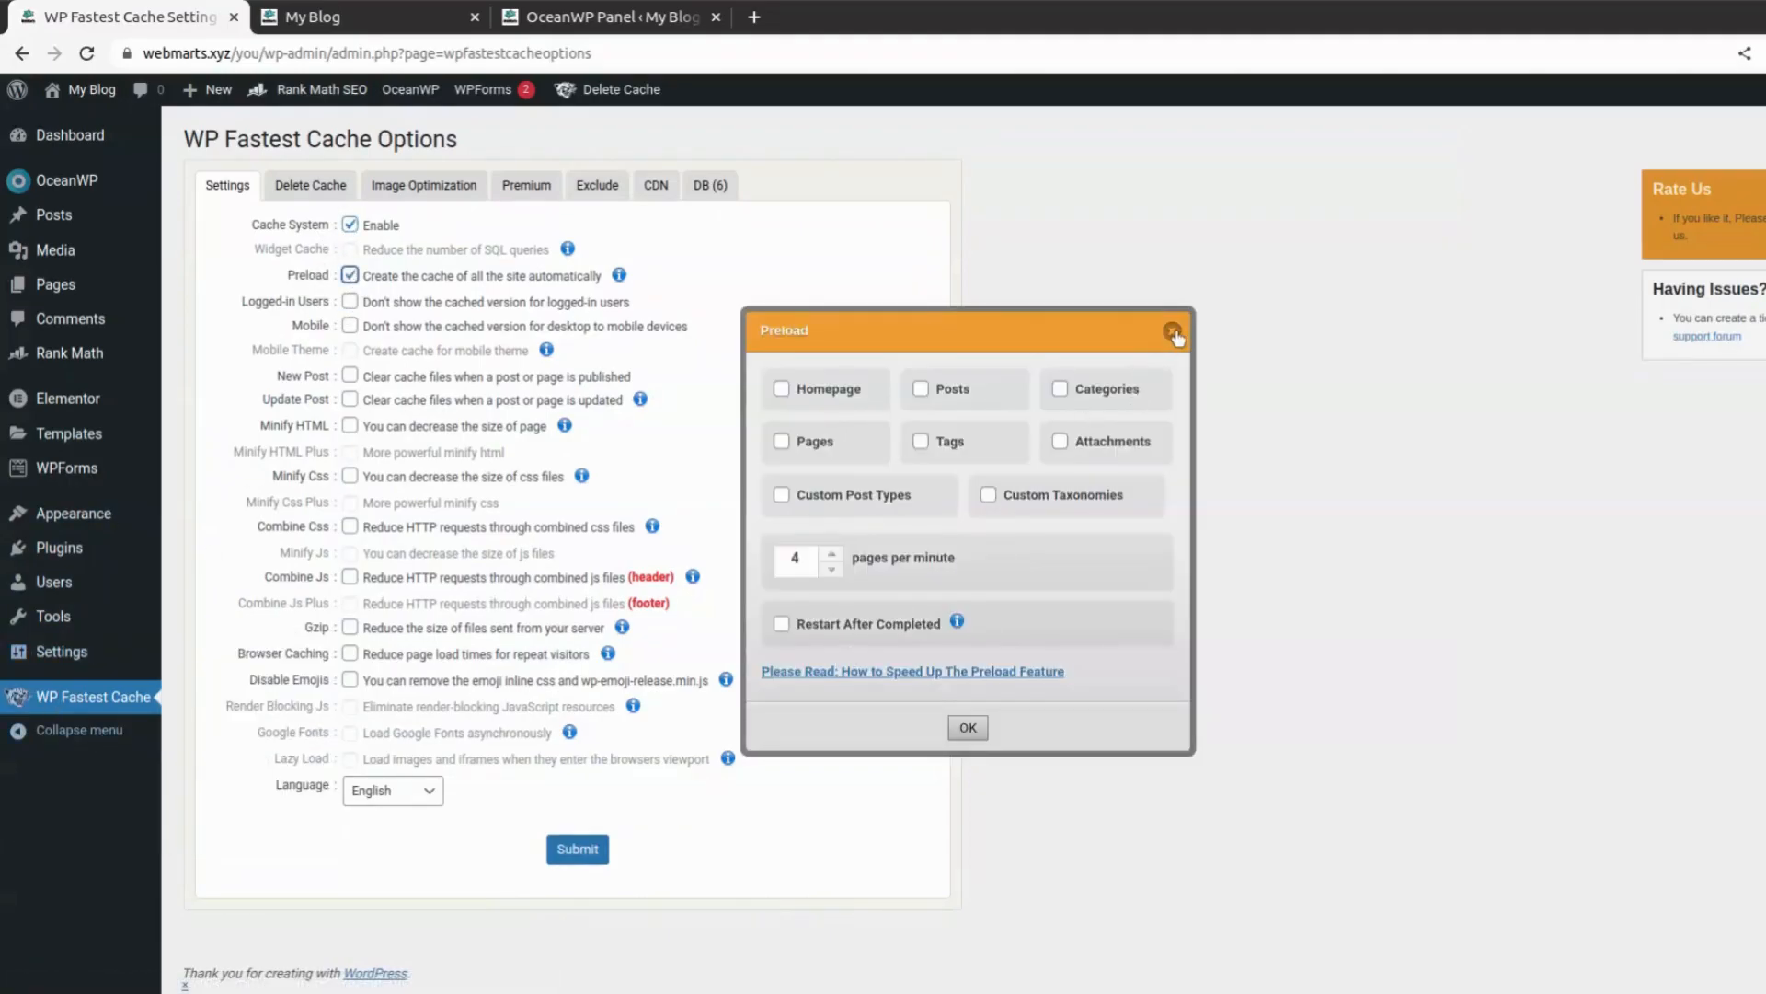
{"action": "left_click", "coordinate": [1172, 330]}
{"action": "left_click", "coordinate": [351, 302]}
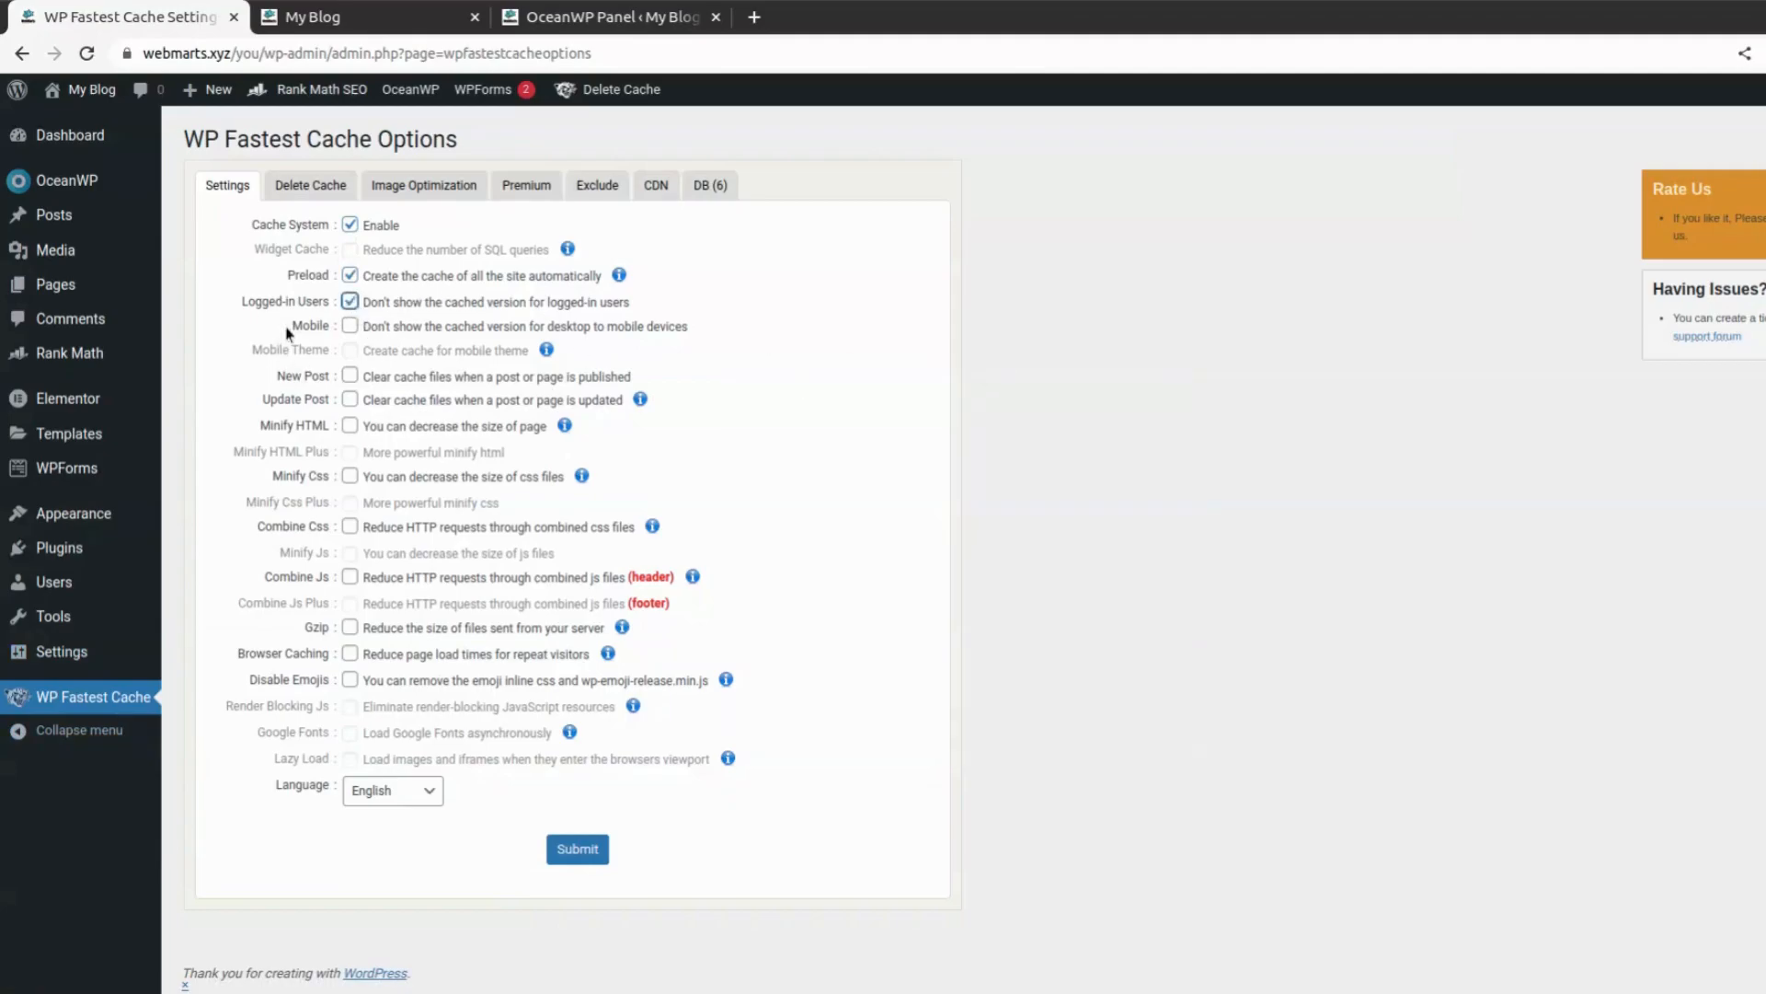
{"action": "left_click", "coordinate": [350, 326]}
Step: Enable clearing of cache files for New Post, keeping Clear All Cache, and for Update Post
{"action": "left_click", "coordinate": [350, 375]}
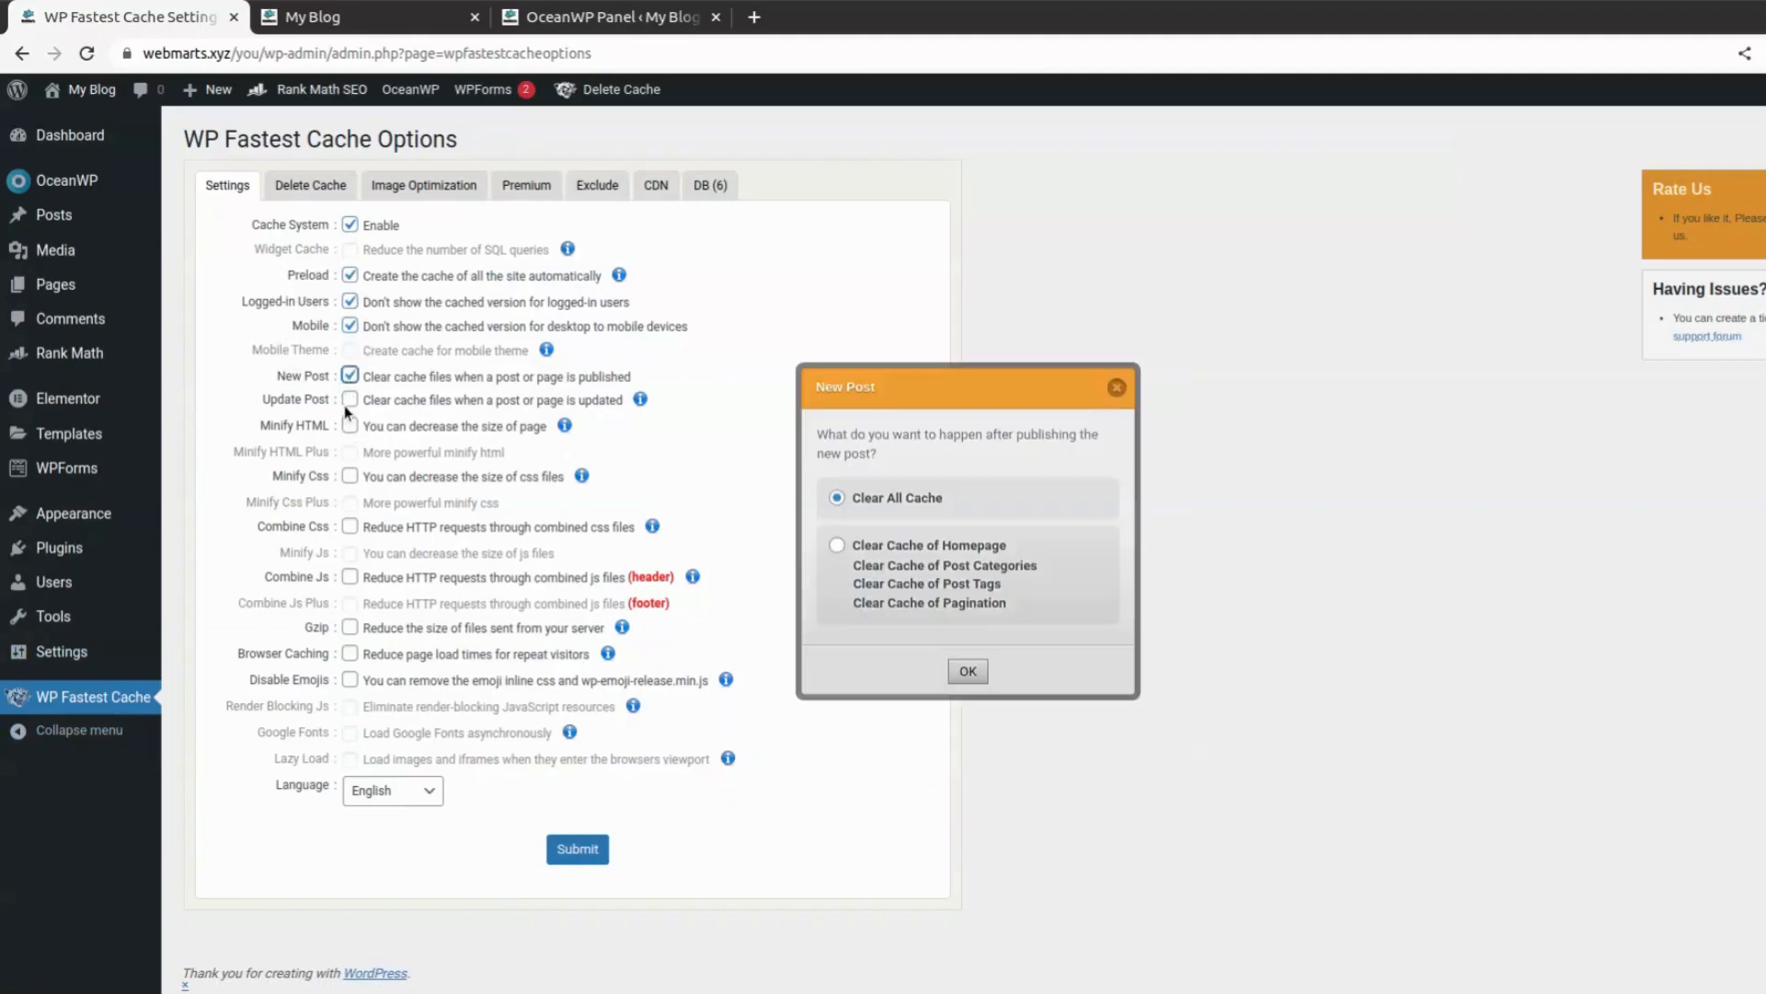
{"action": "left_click", "coordinate": [1116, 388]}
{"action": "left_click", "coordinate": [349, 398]}
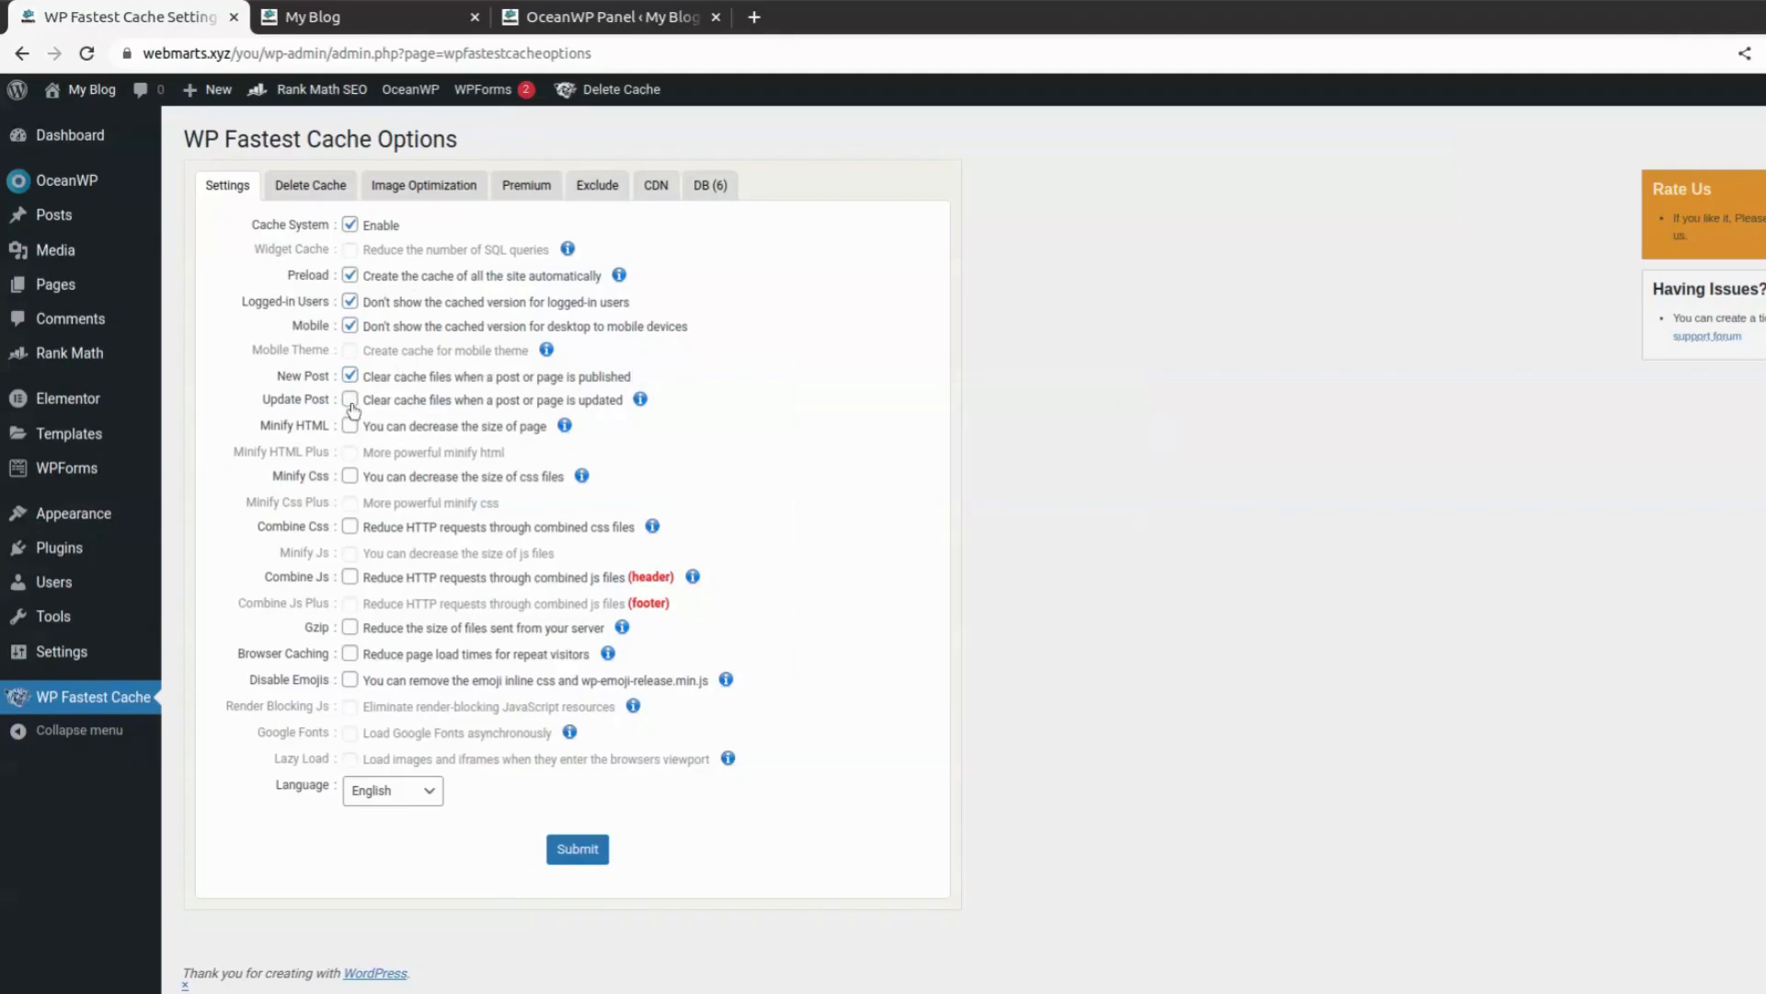
Step: Enable Minify HTML, Minify Css, Combine Css, Combine Js, Gzip, Browser Caching and Disable Emojis, accept the Update Post defaults, and save the options
{"action": "left_click", "coordinate": [350, 425]}
{"action": "left_click", "coordinate": [350, 475]}
{"action": "left_click", "coordinate": [350, 527]}
{"action": "left_click", "coordinate": [351, 628]}
{"action": "left_click", "coordinate": [350, 653]}
{"action": "left_click", "coordinate": [349, 680]}
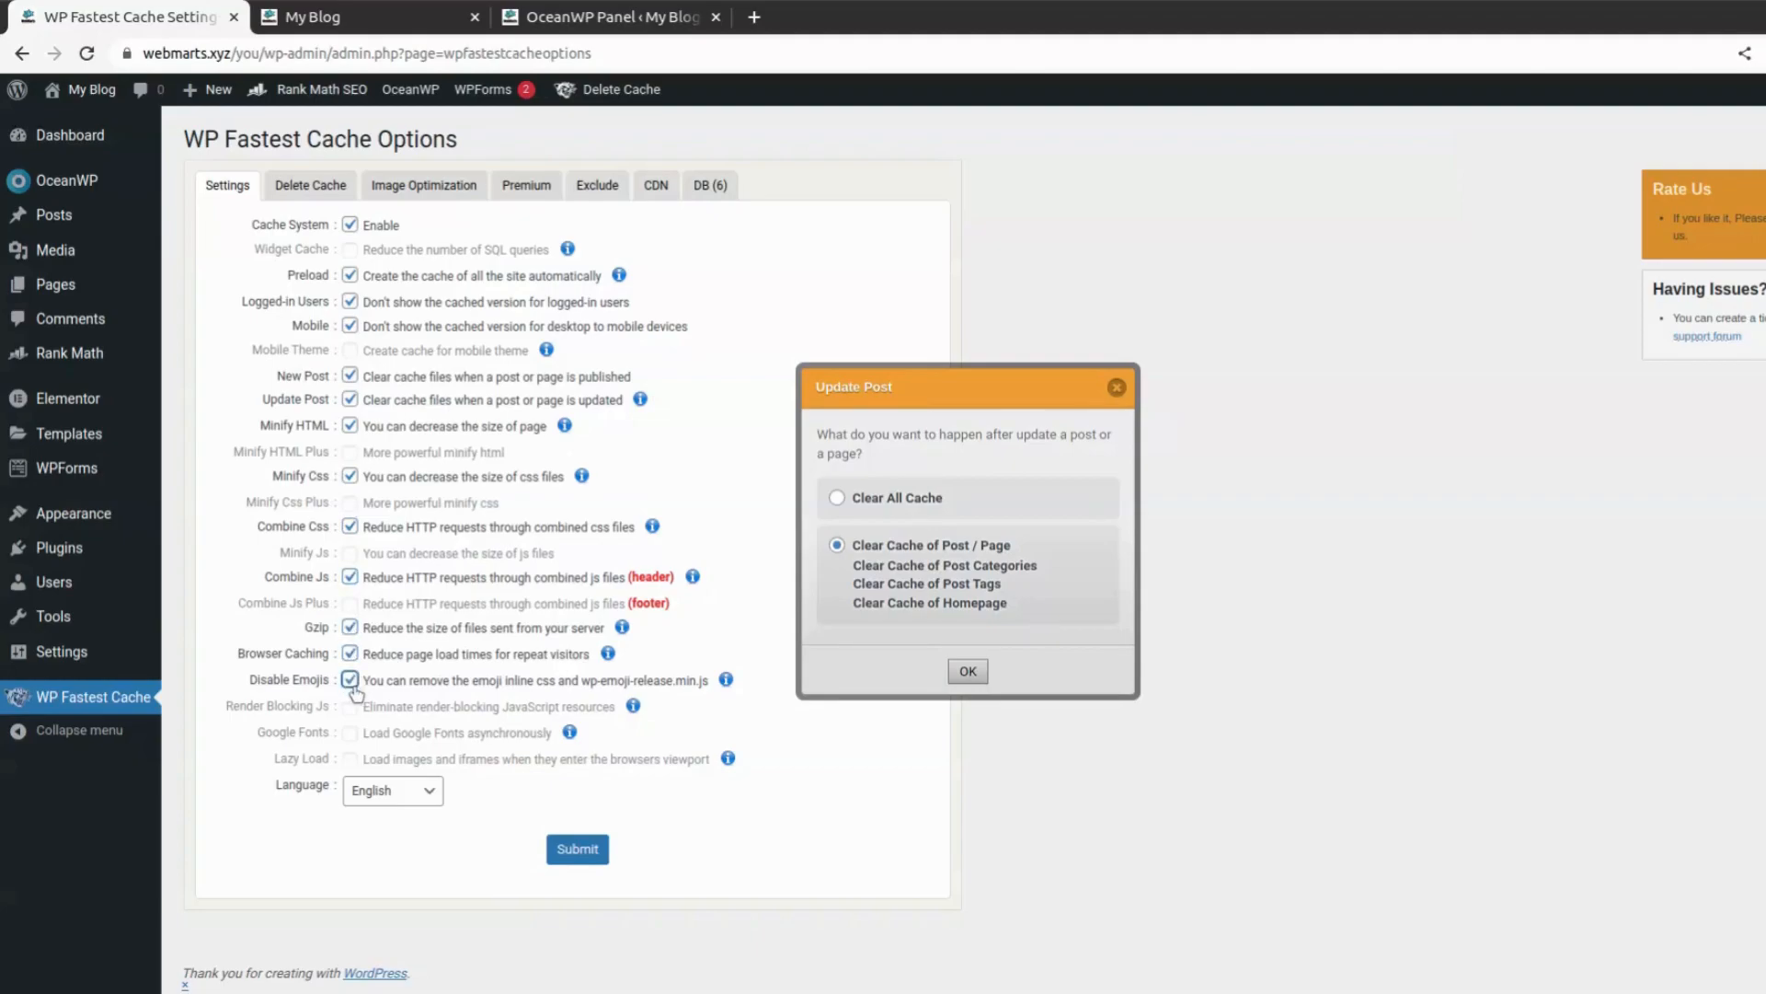
{"action": "left_click", "coordinate": [968, 671]}
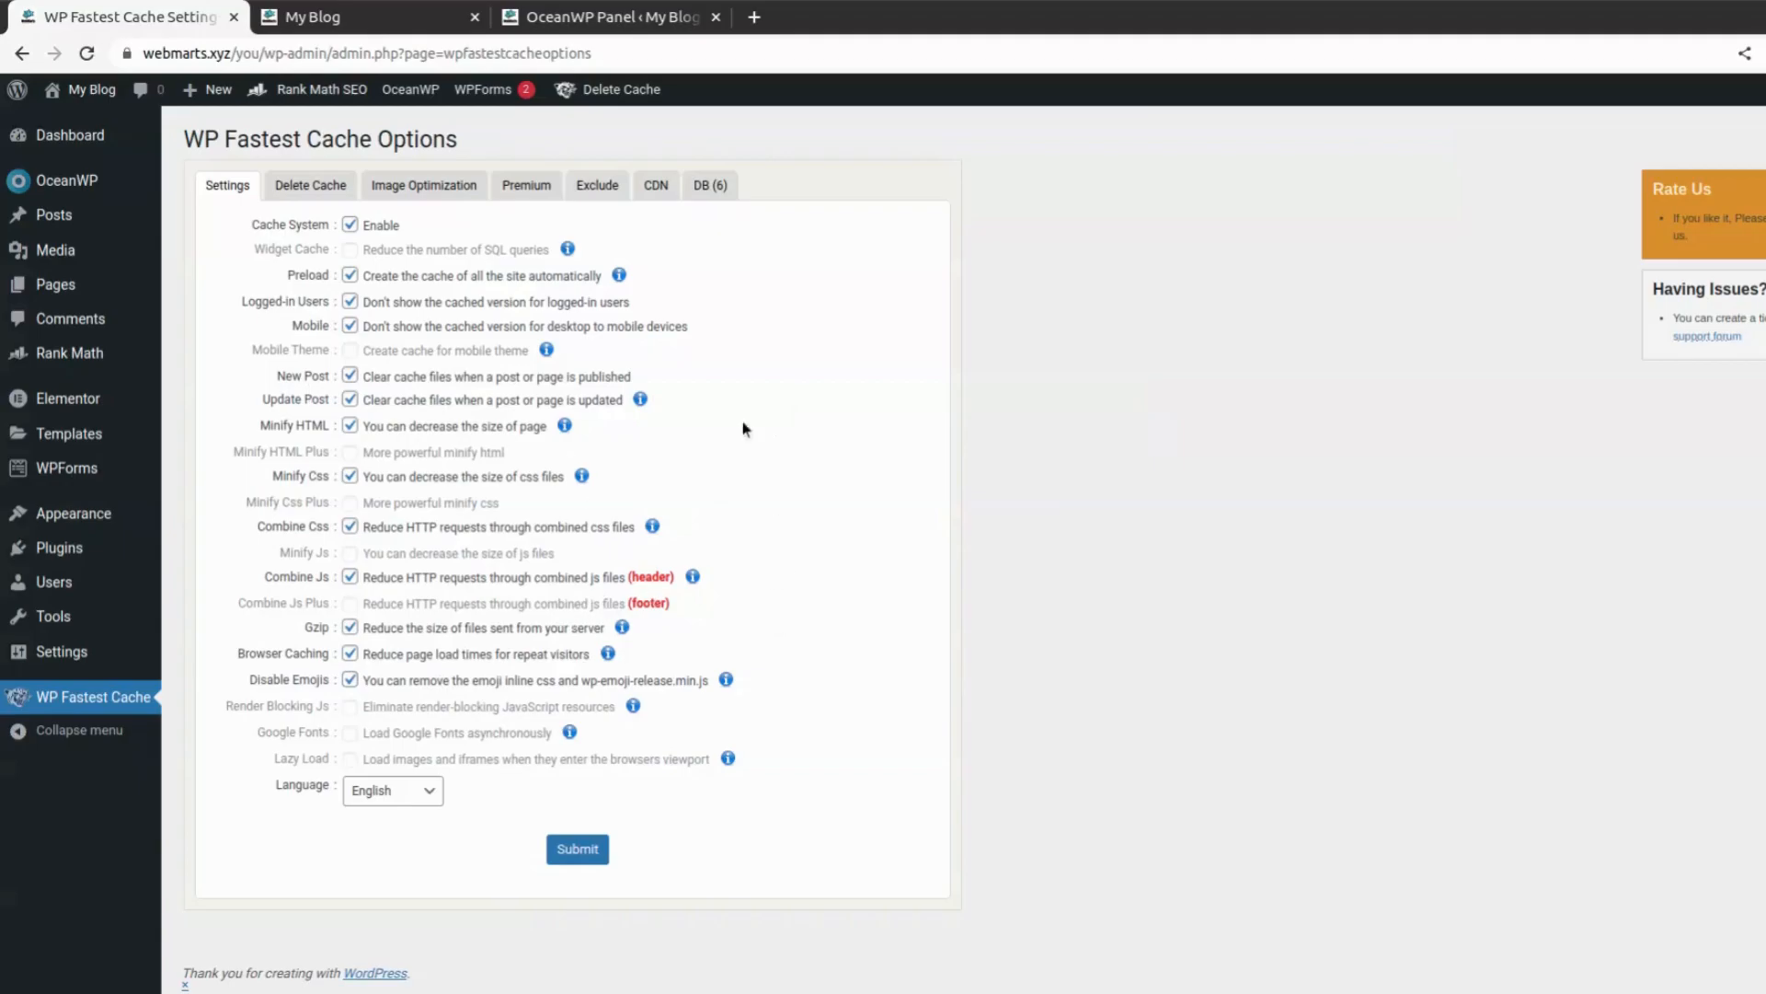
{"action": "left_click", "coordinate": [578, 851]}
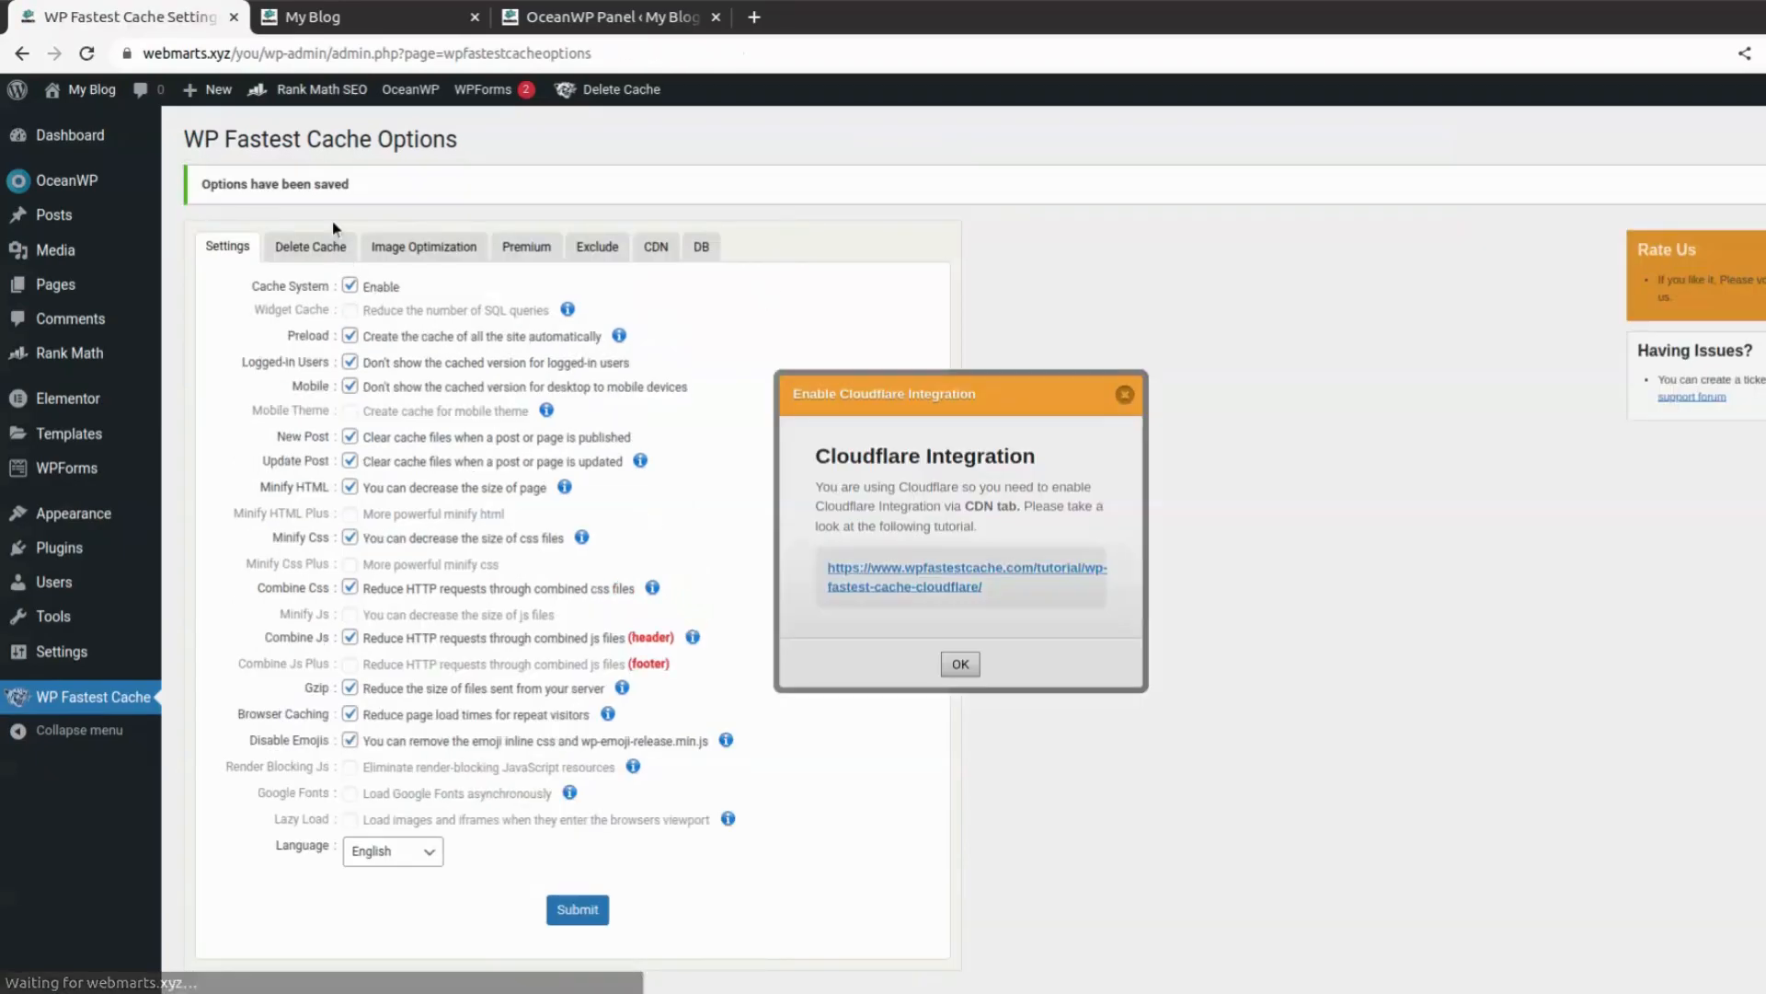
{"action": "left_click", "coordinate": [961, 663]}
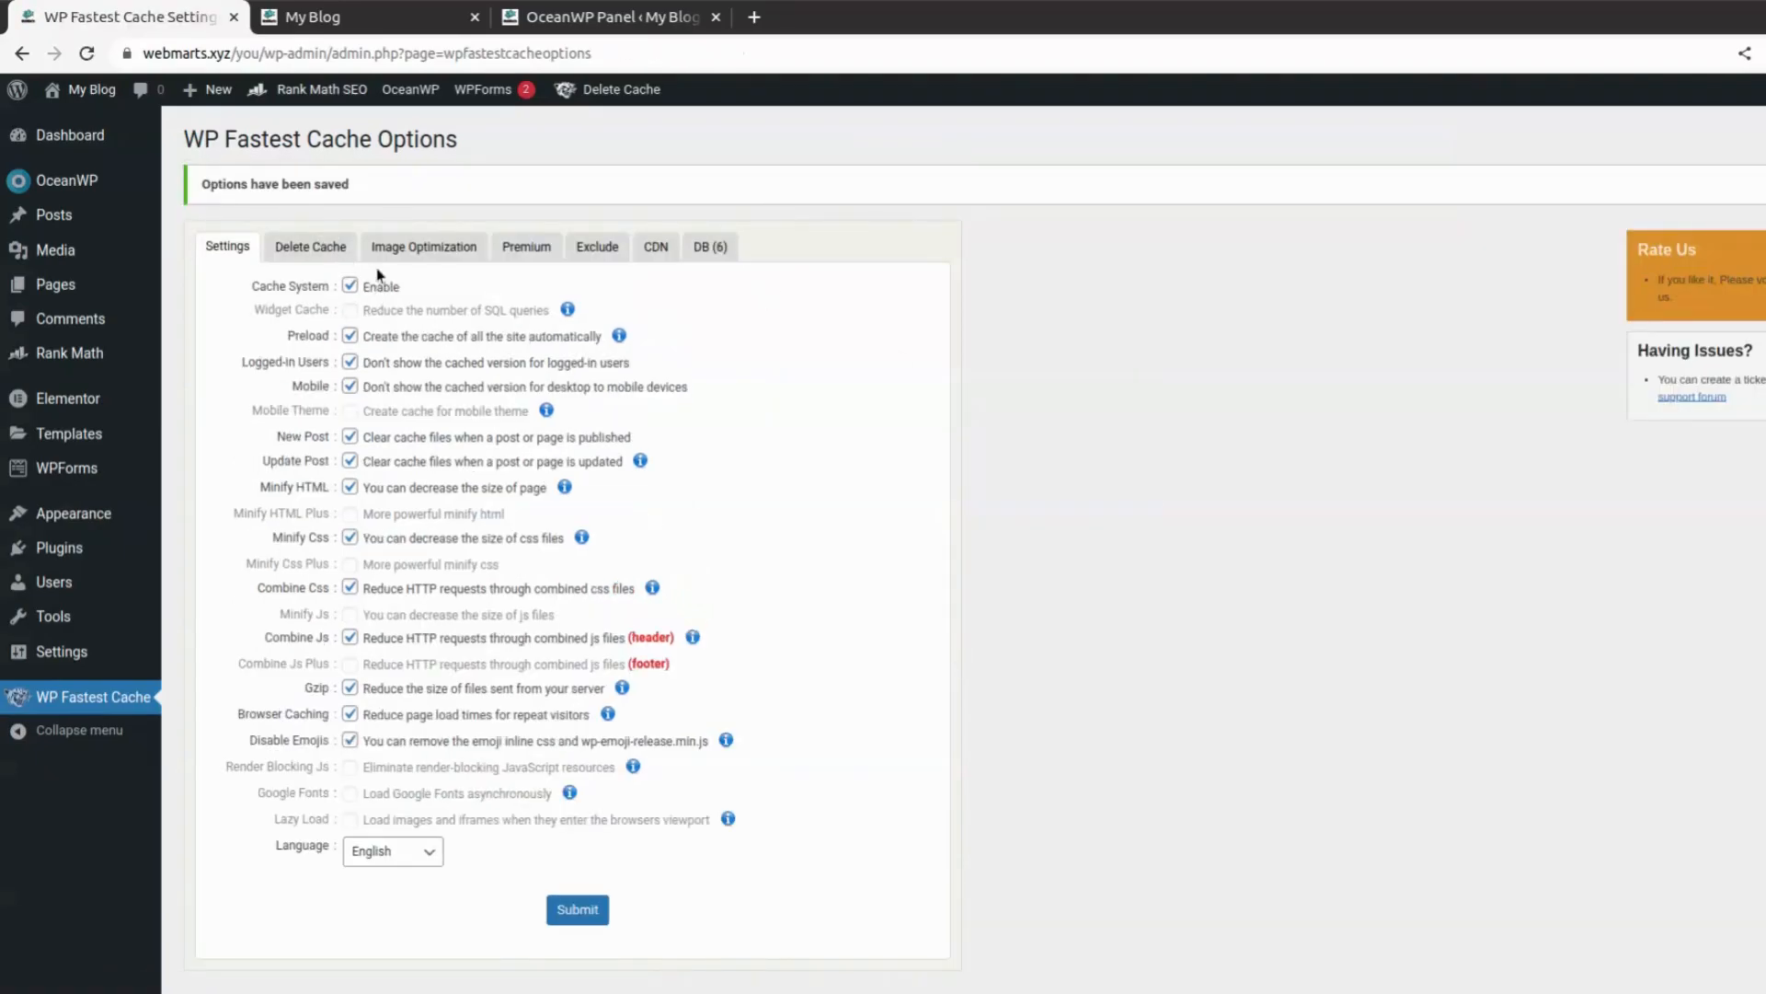
Step: View the plugin's cache deletion options and clear all of the site's cache
{"action": "left_click", "coordinate": [337, 254]}
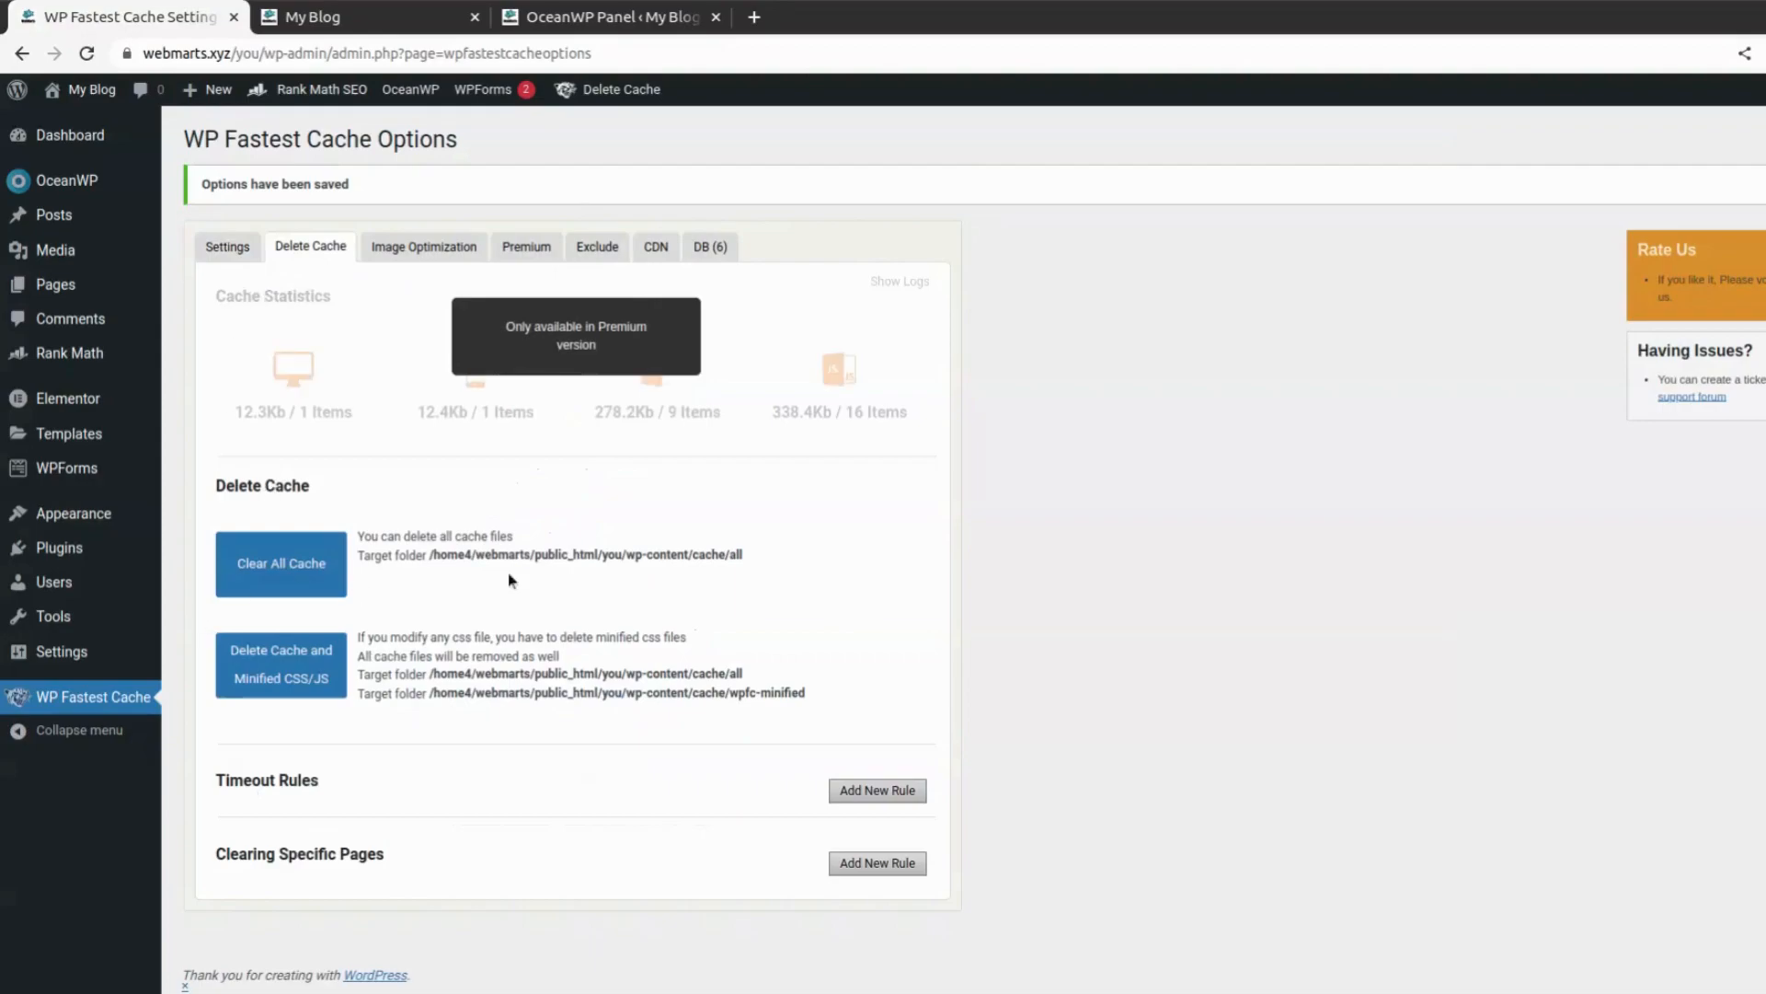
{"action": "mouse_move", "coordinate": [624, 99]}
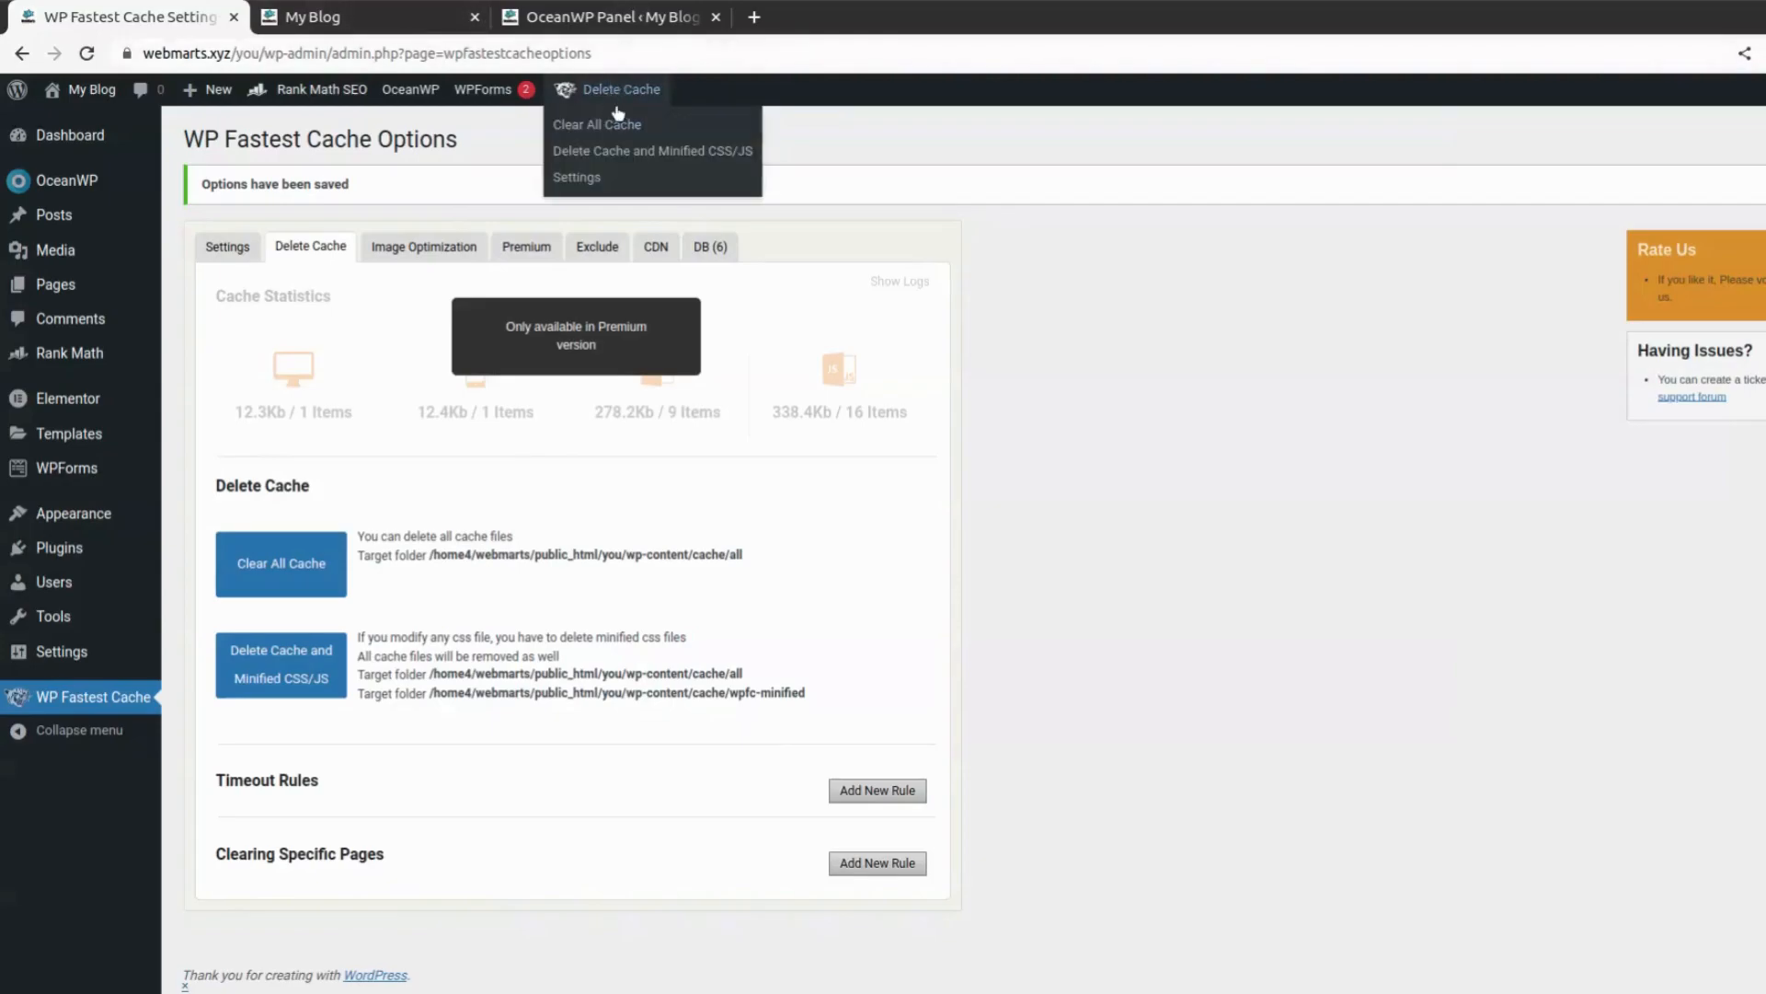
{"action": "left_click", "coordinate": [612, 135]}
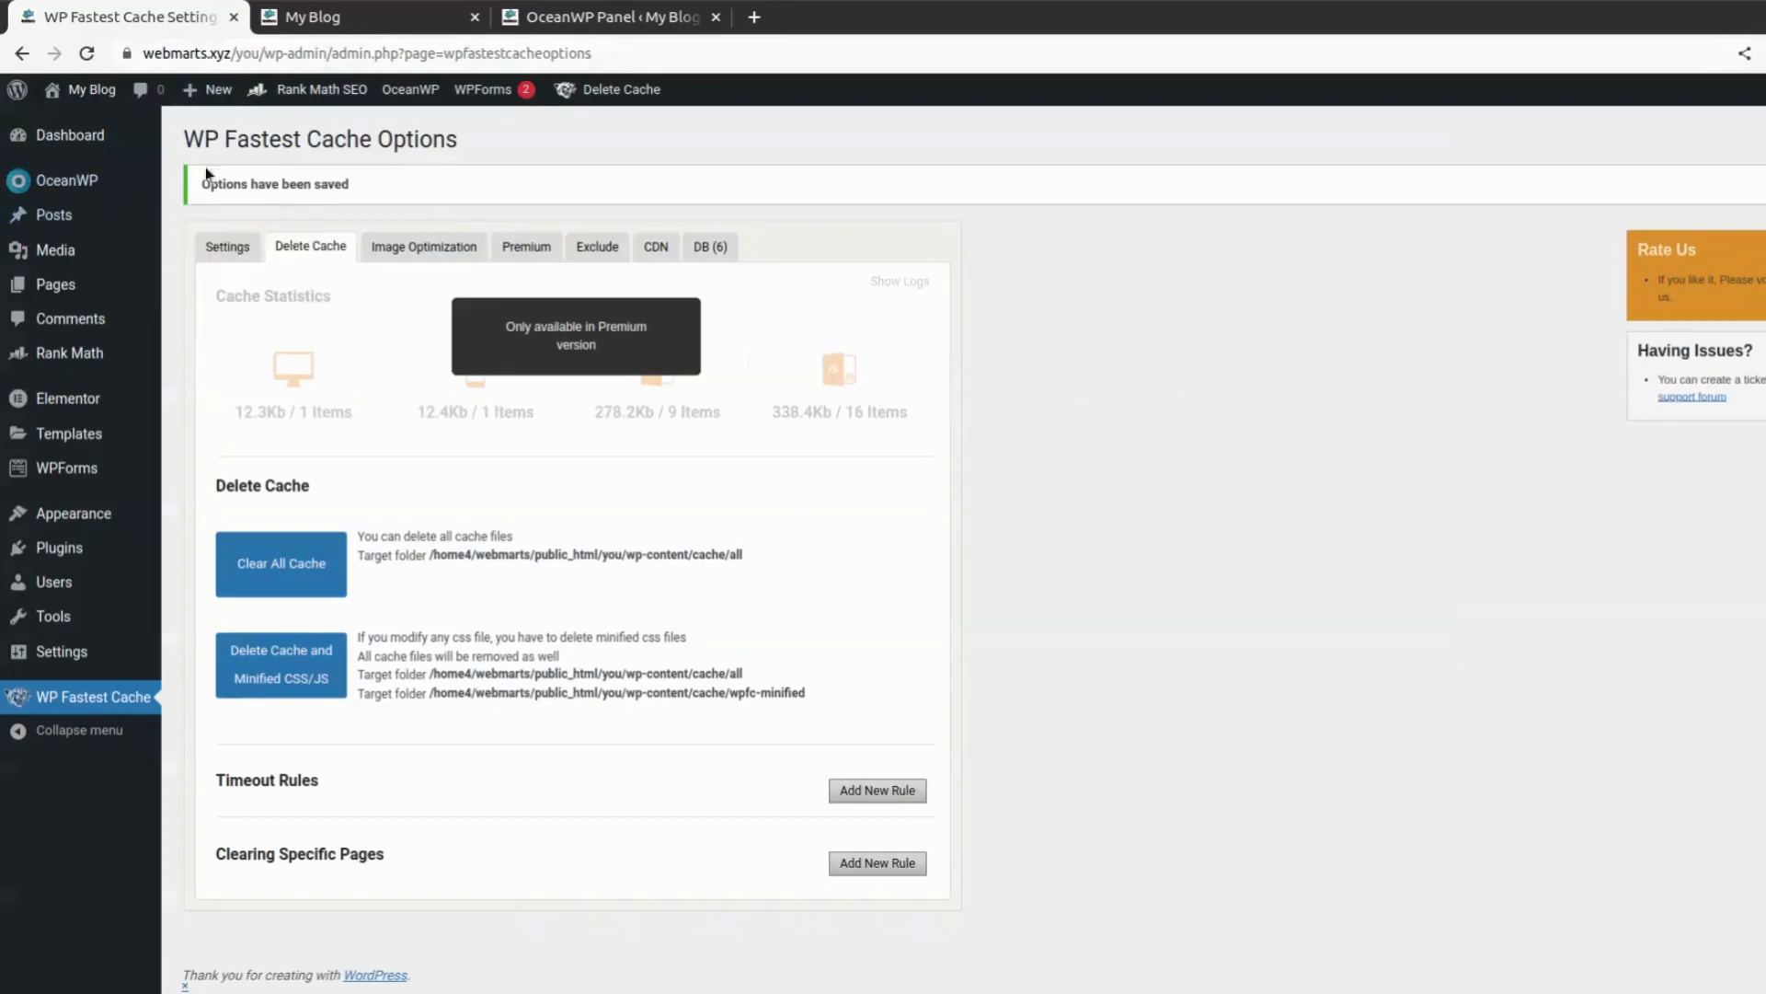
Step: Reload the live blog's home page and look through it from header to footer
{"action": "left_click", "coordinate": [434, 18]}
{"action": "left_click", "coordinate": [478, 54]}
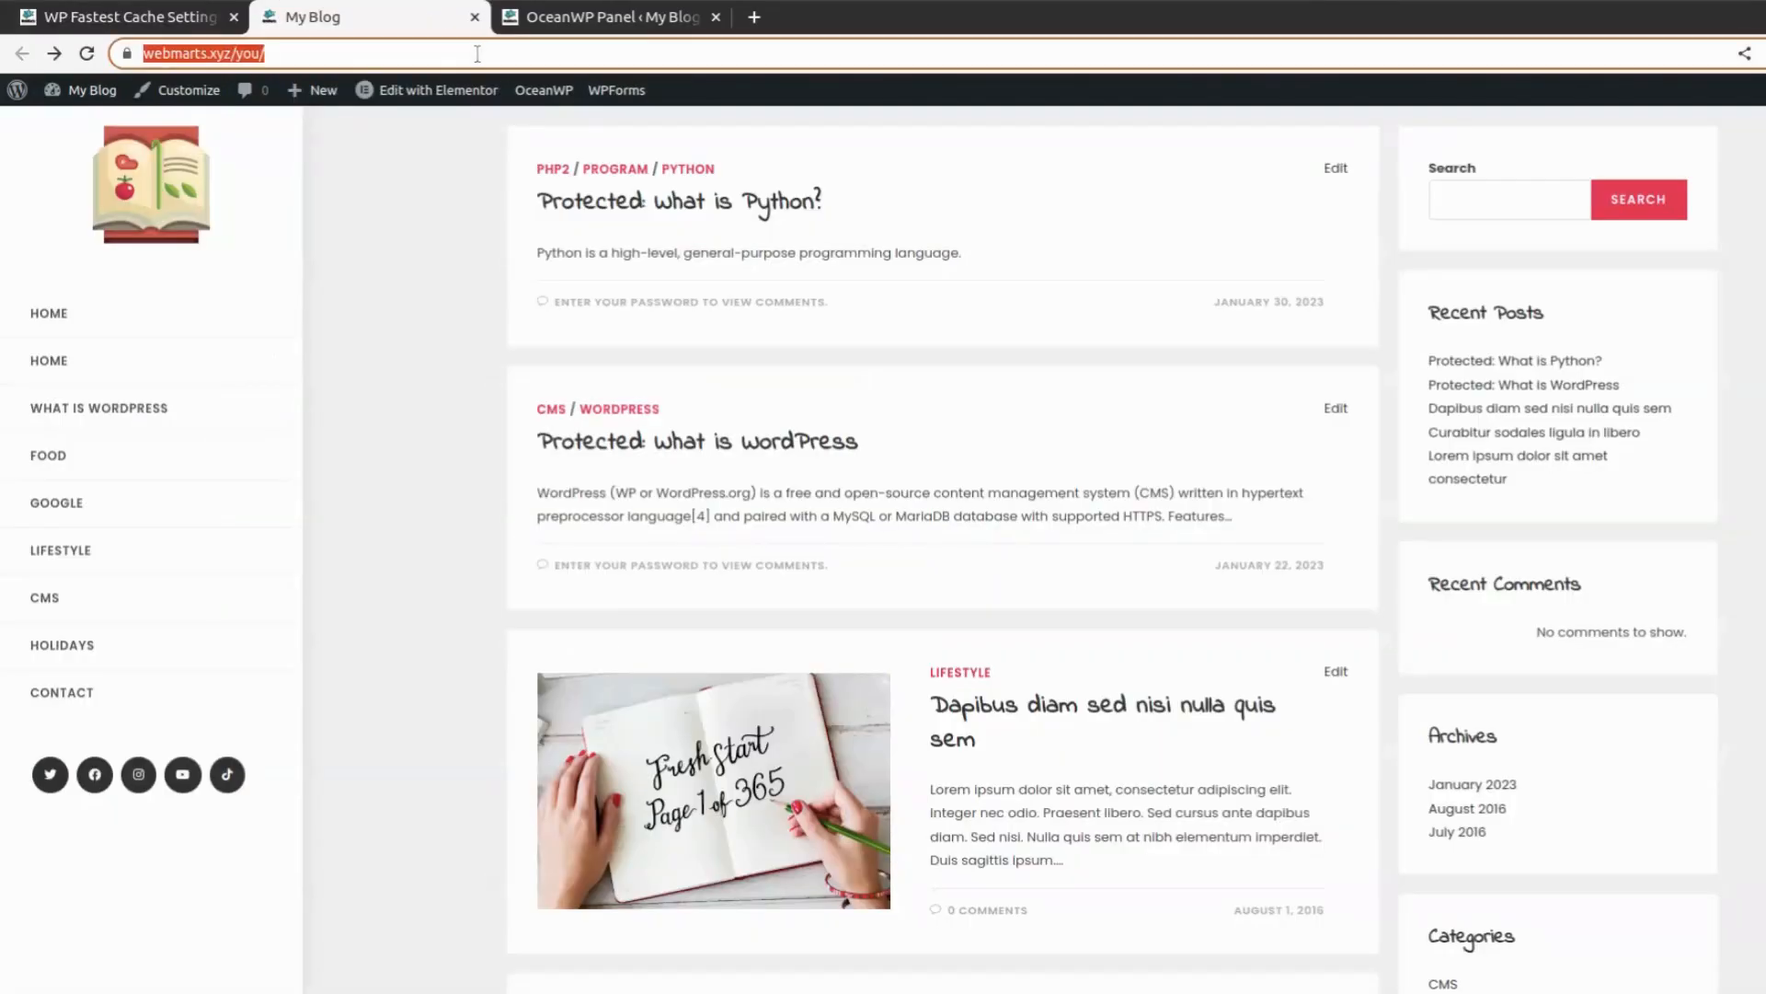
{"action": "key", "text": "Return"}
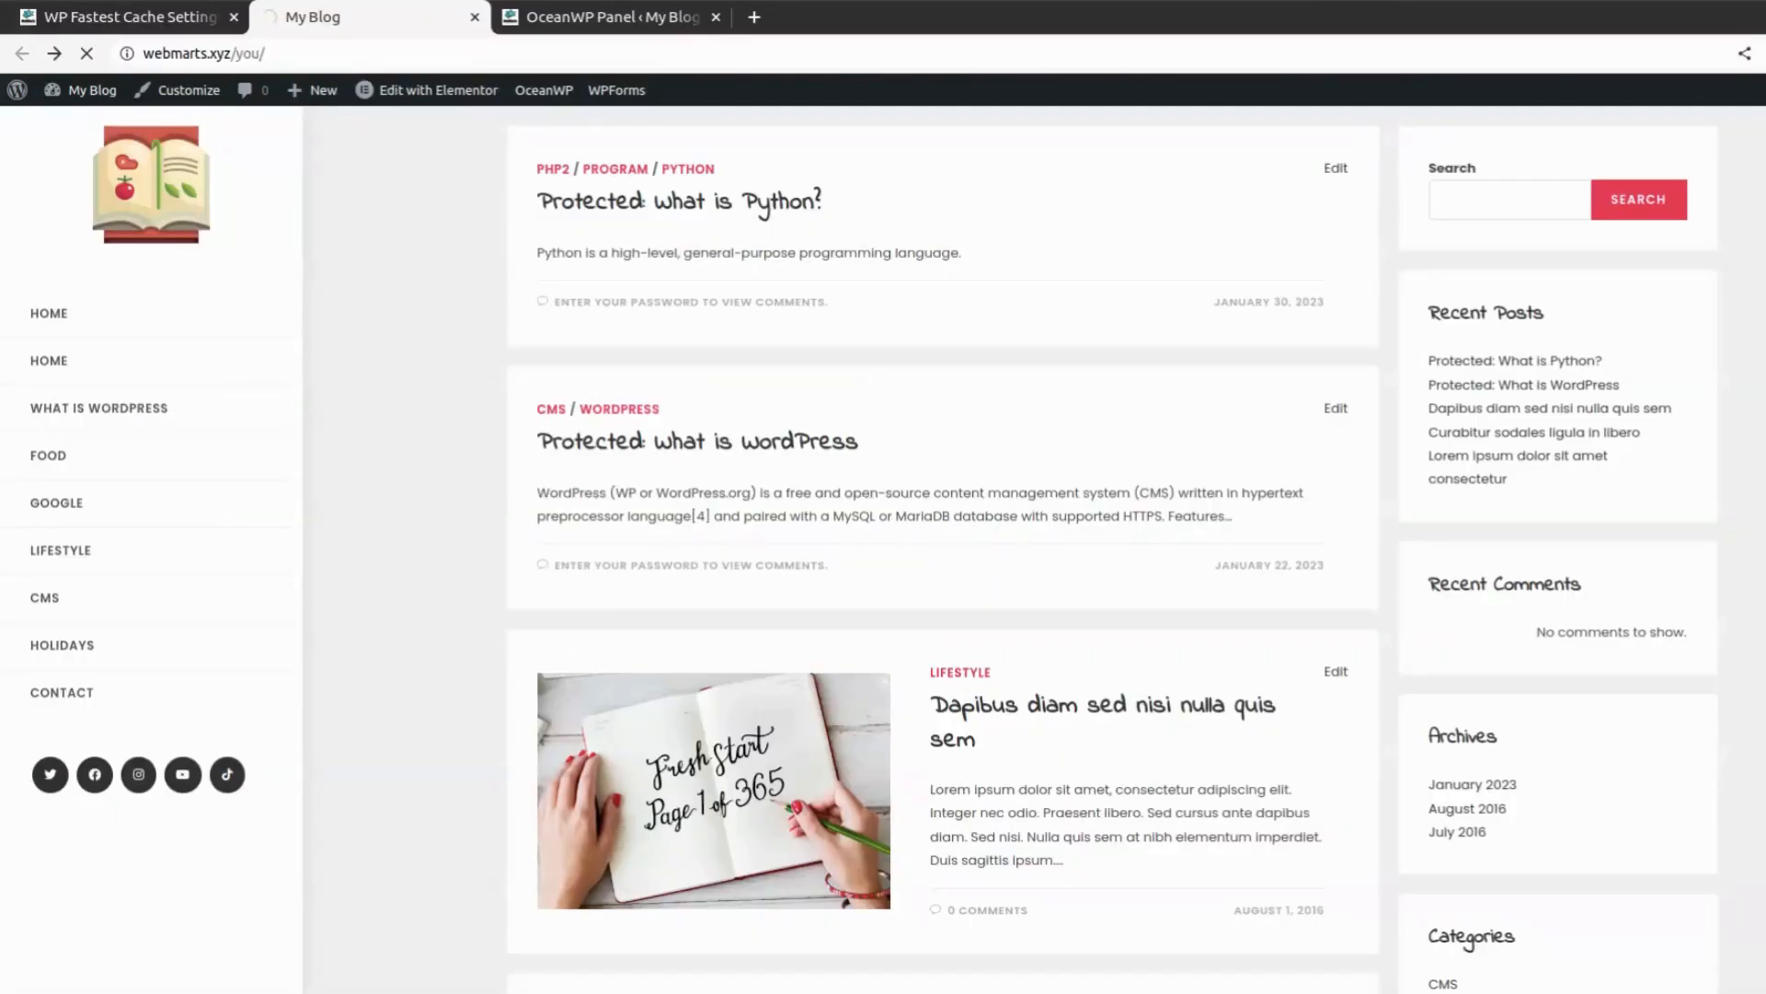
{"action": "scroll", "coordinate": [1014, 460], "scroll_direction": "down", "scroll_amount": 20}
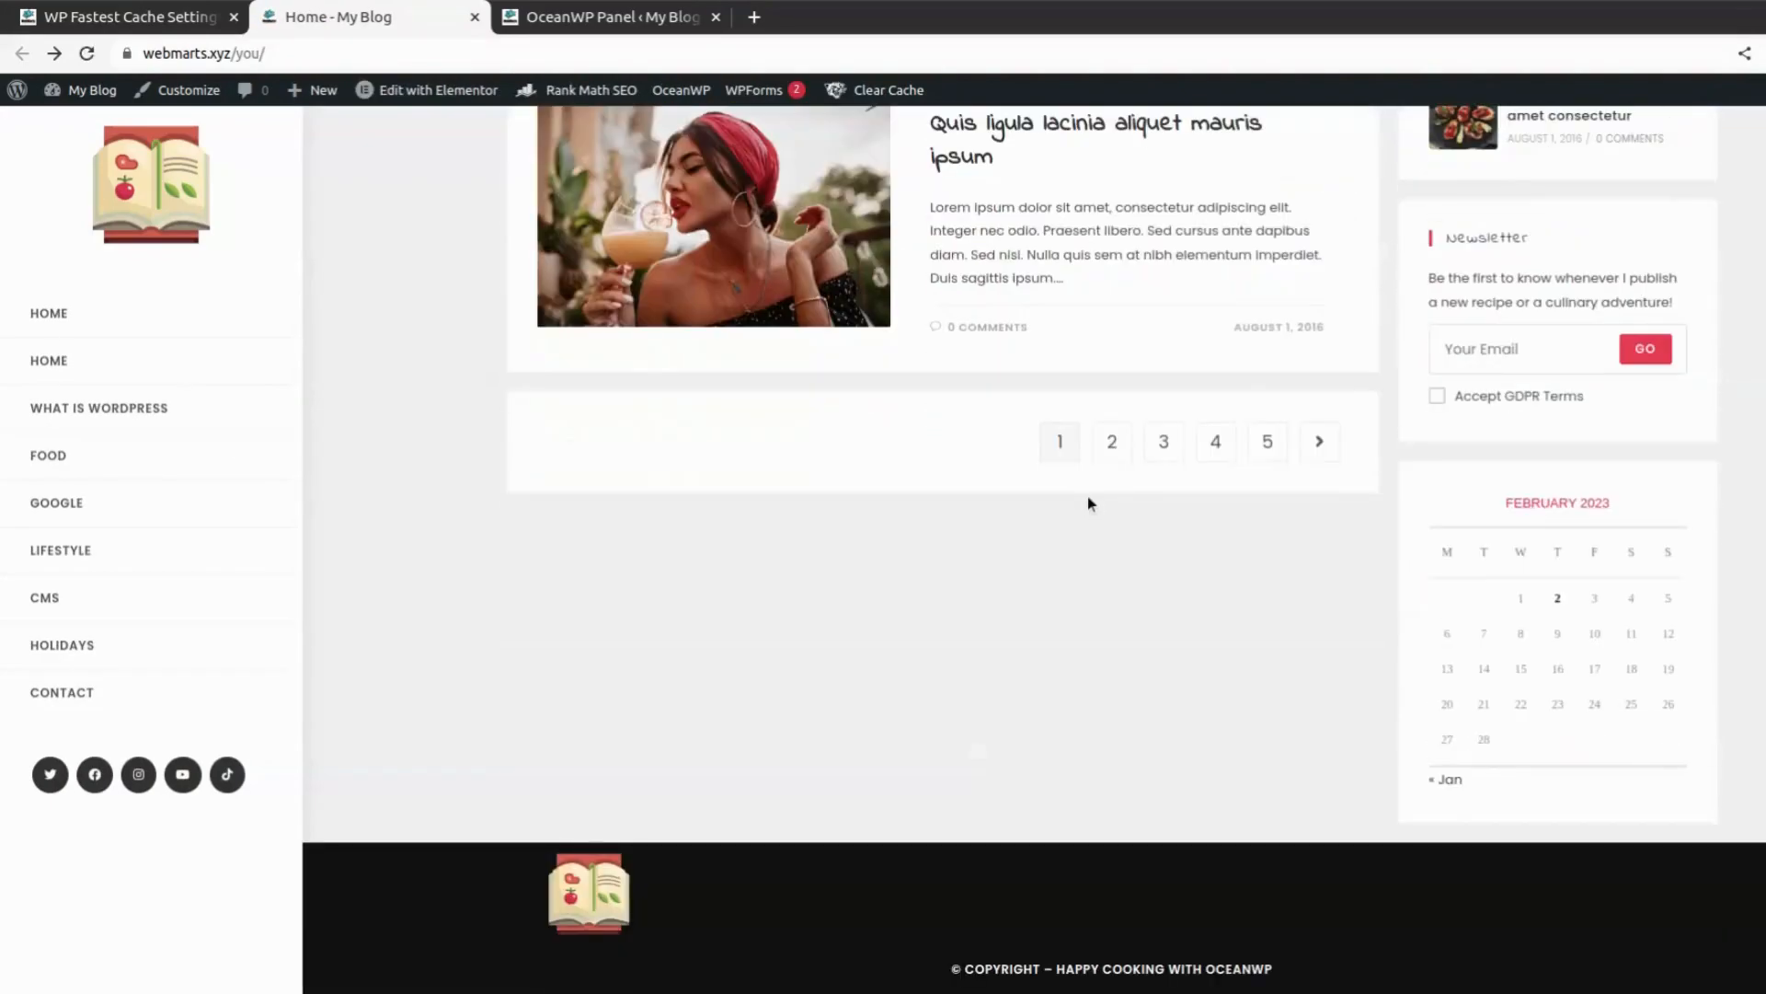
{"action": "scroll", "coordinate": [1087, 503], "scroll_direction": "up", "scroll_amount": 20}
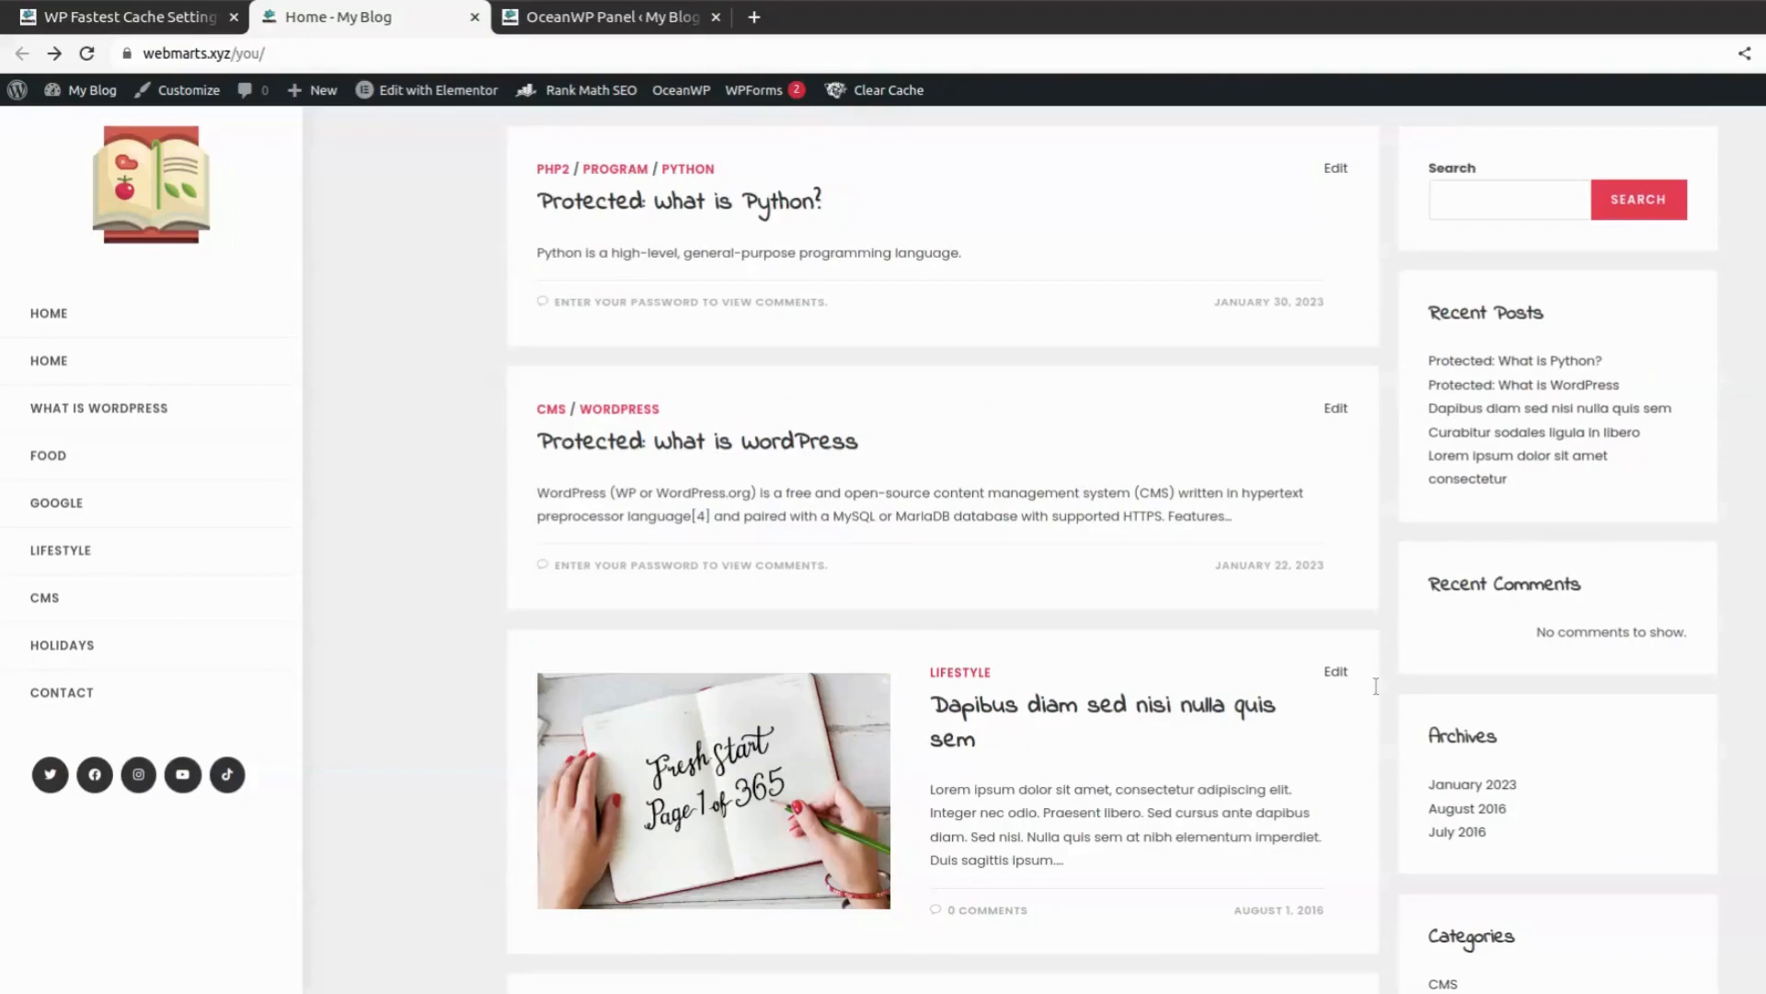
{"action": "mouse_move", "coordinate": [441, 92]}
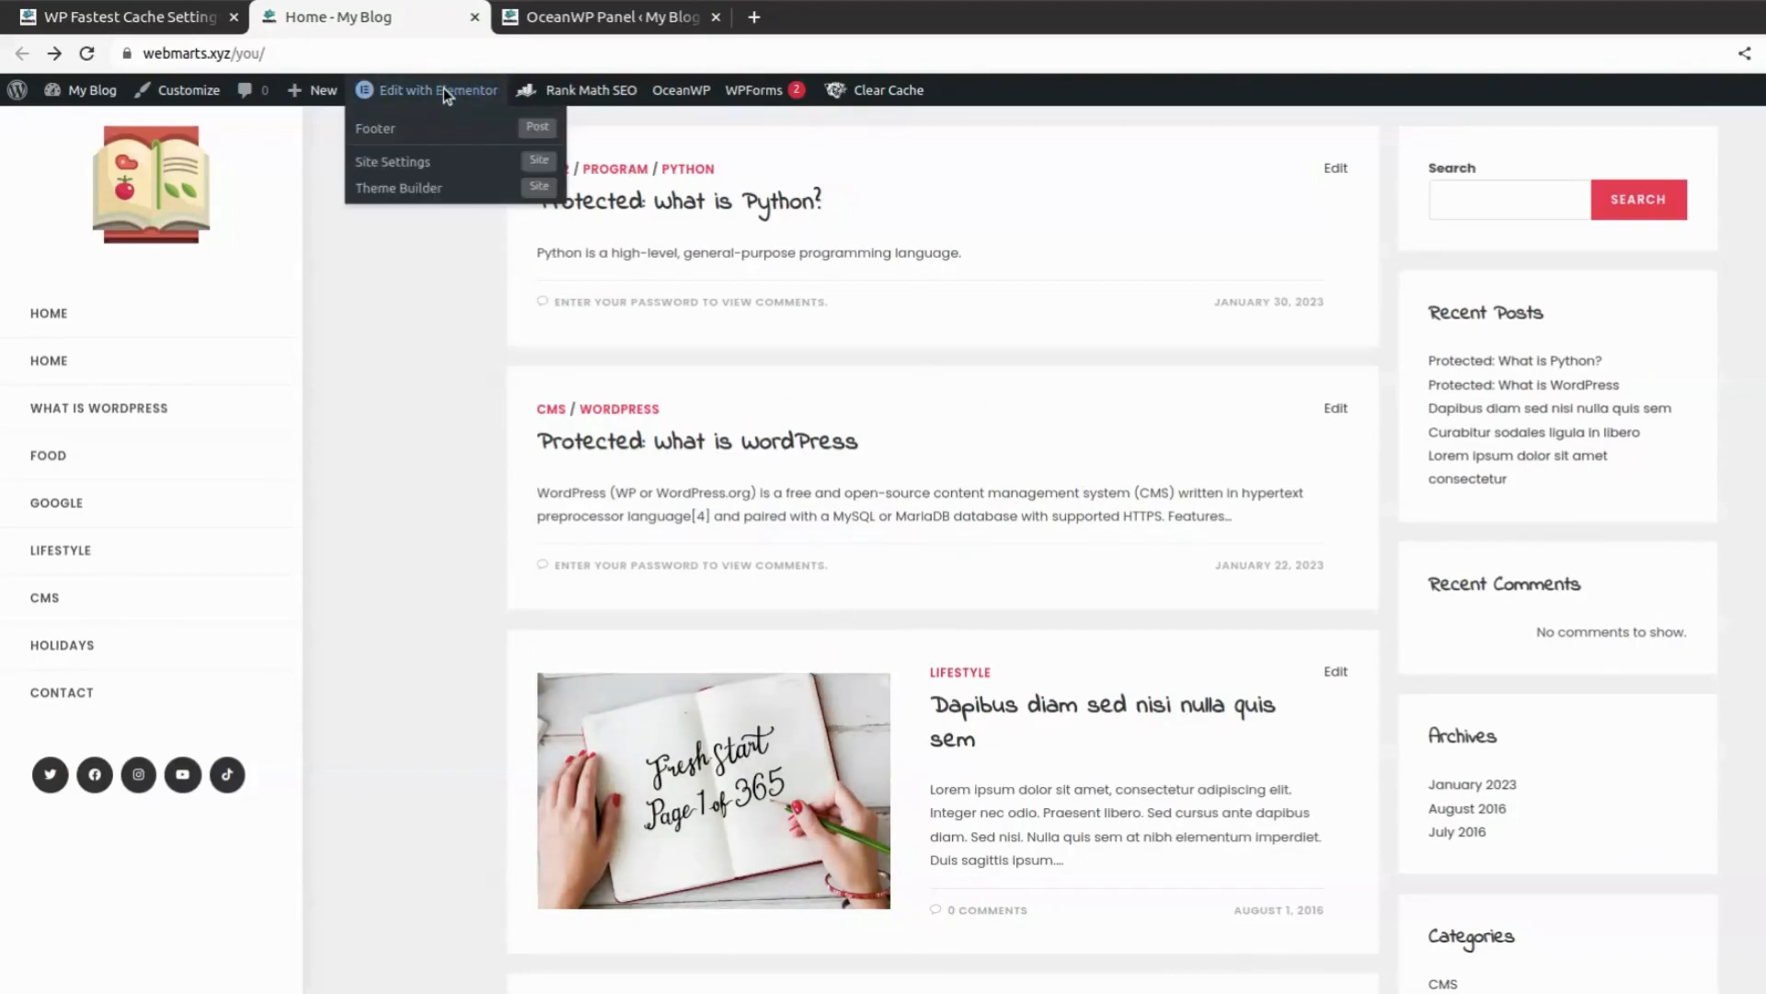
Step: Return to the WordPress admin, list all pages, and open the Home page for editing
{"action": "left_click", "coordinate": [173, 19]}
{"action": "mouse_move", "coordinate": [92, 189]}
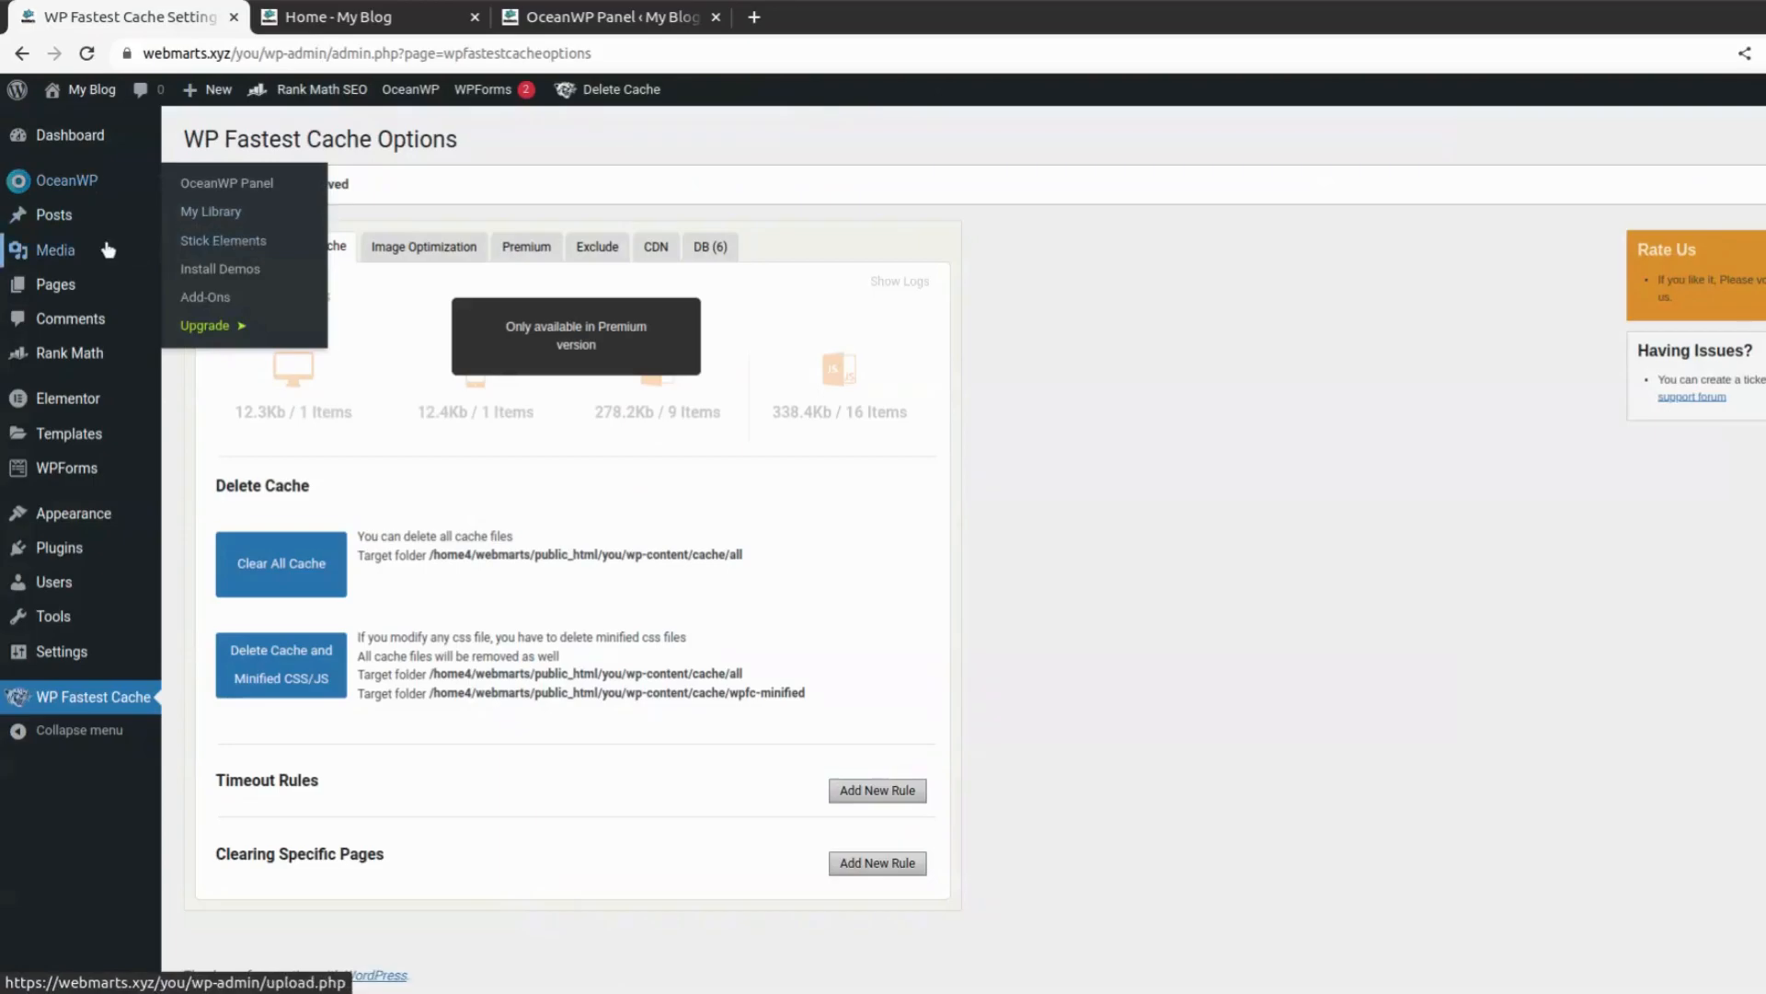
{"action": "mouse_move", "coordinate": [72, 293]}
{"action": "left_click", "coordinate": [186, 321]}
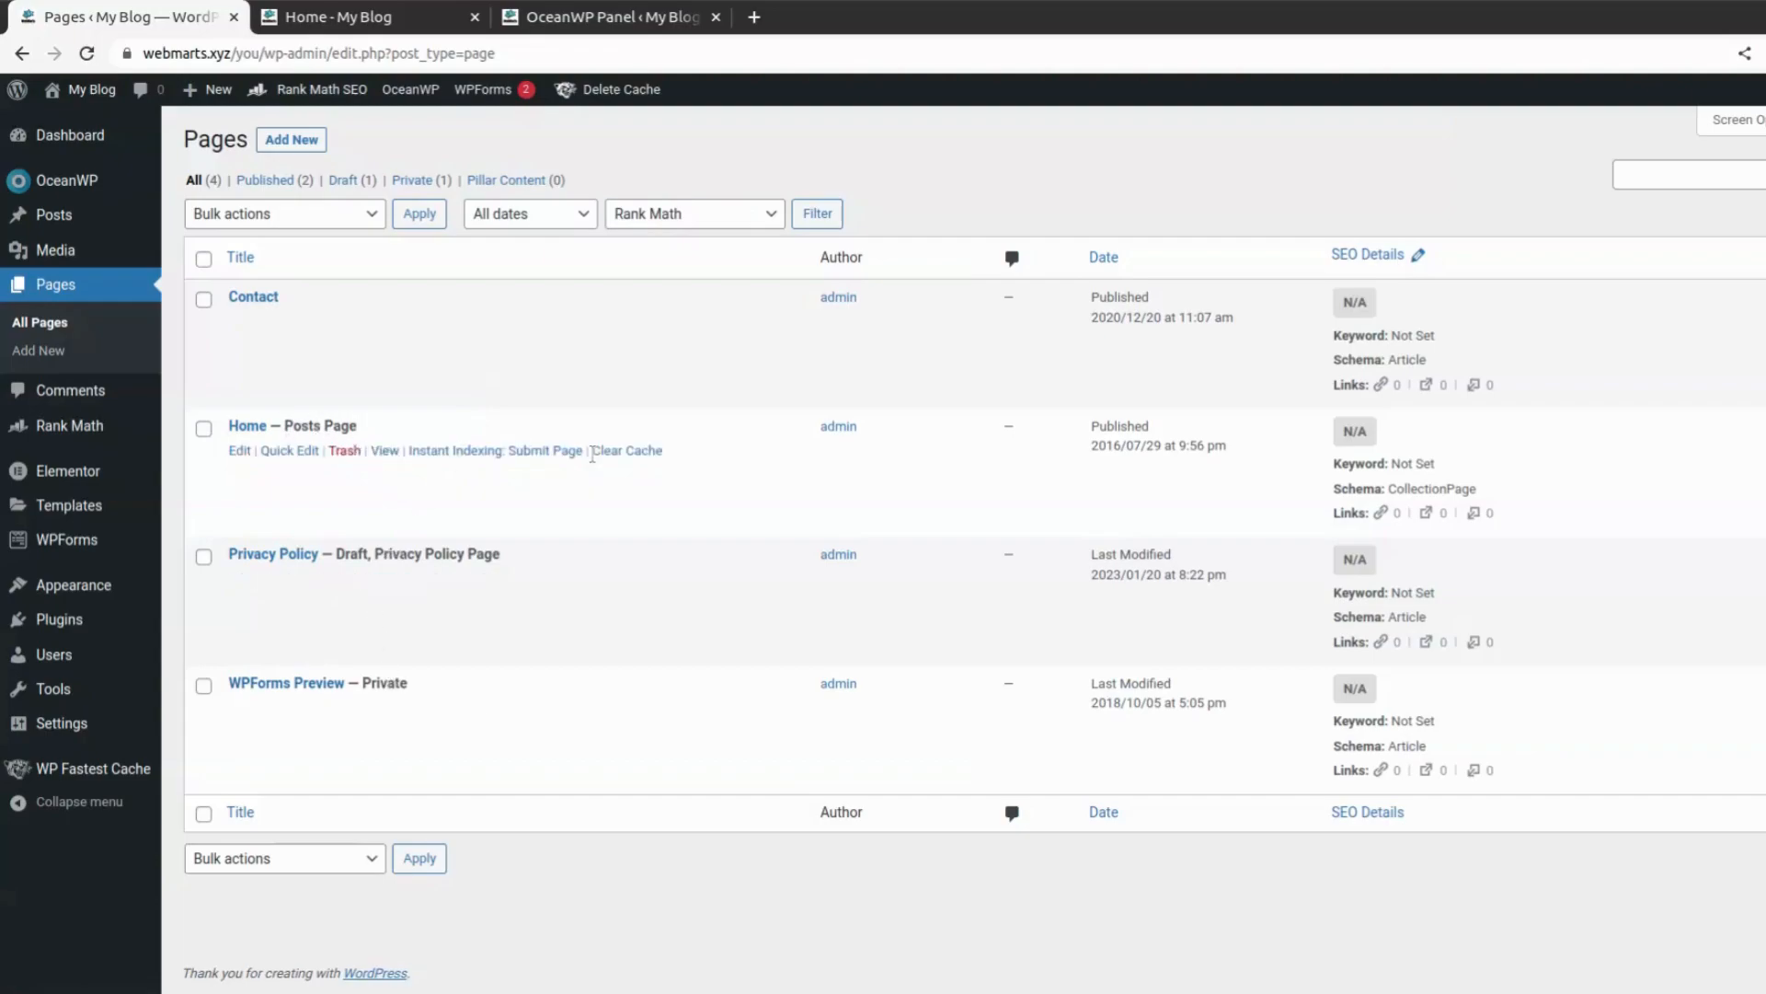
{"action": "left_click", "coordinate": [241, 451]}
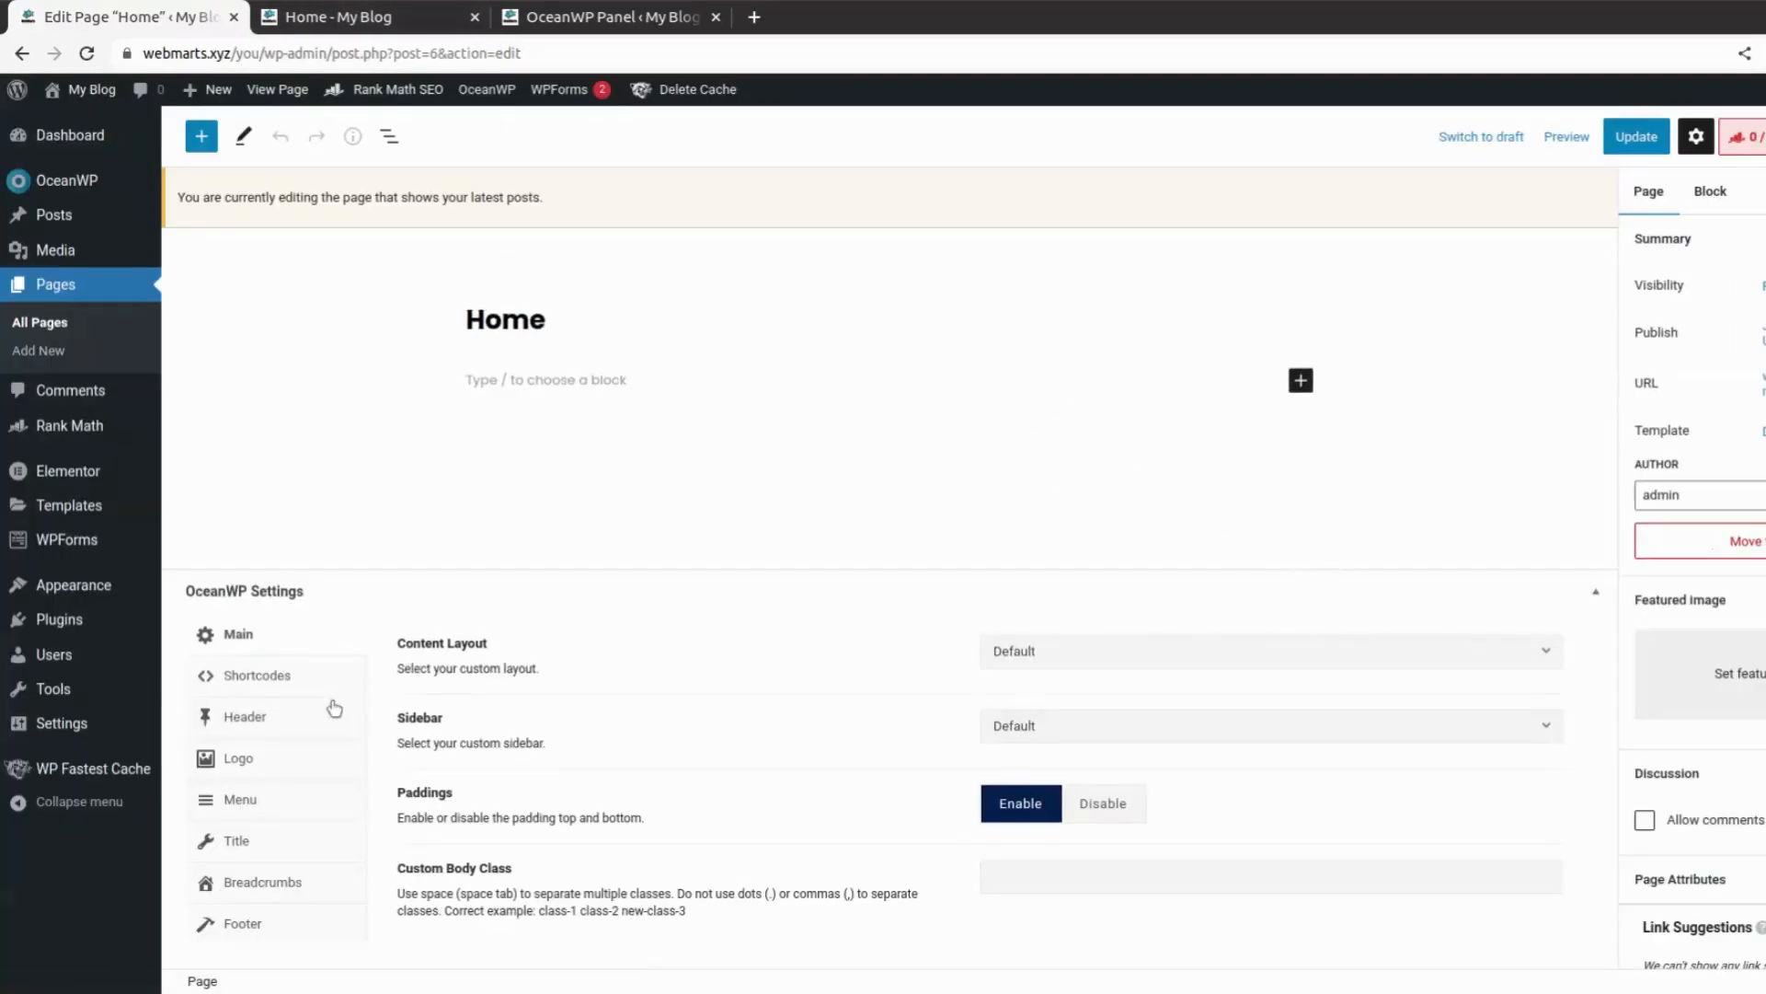
Step: Examine the Home page's OceanWP settings for shortcodes, header, logo, menu, title, breadcrumbs and footer, and return to the live blog
{"action": "left_click", "coordinate": [306, 681]}
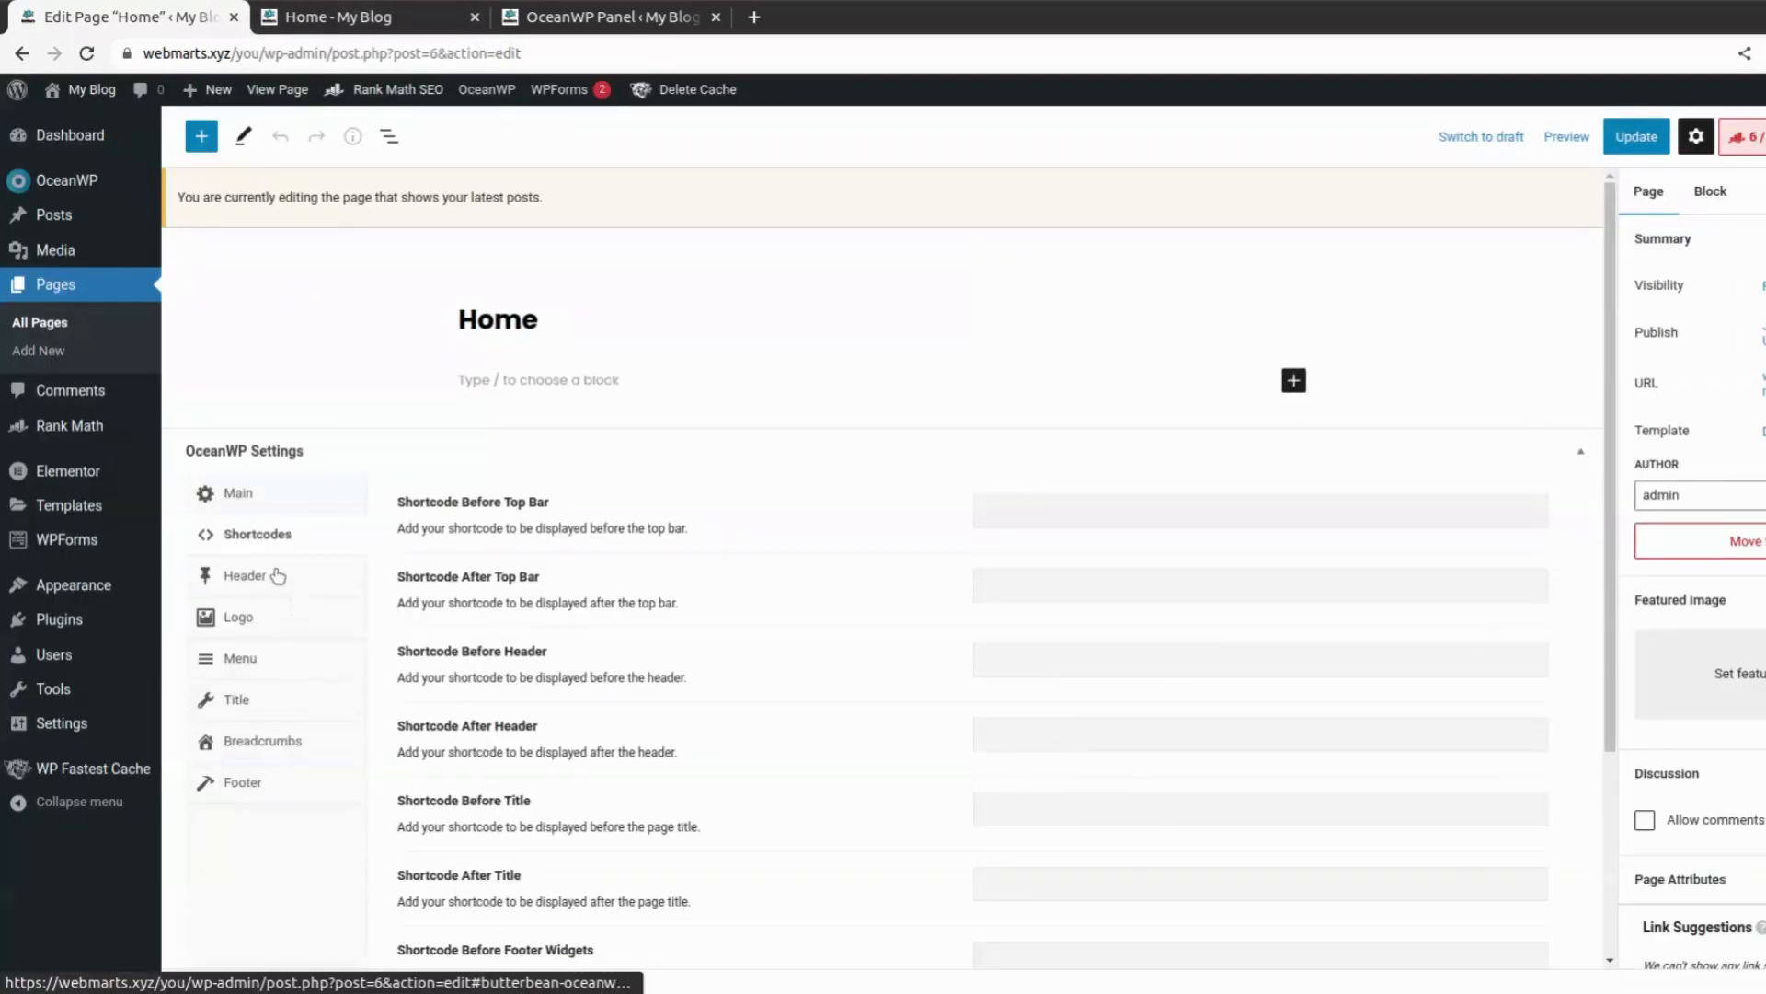
{"action": "left_click", "coordinate": [279, 580]}
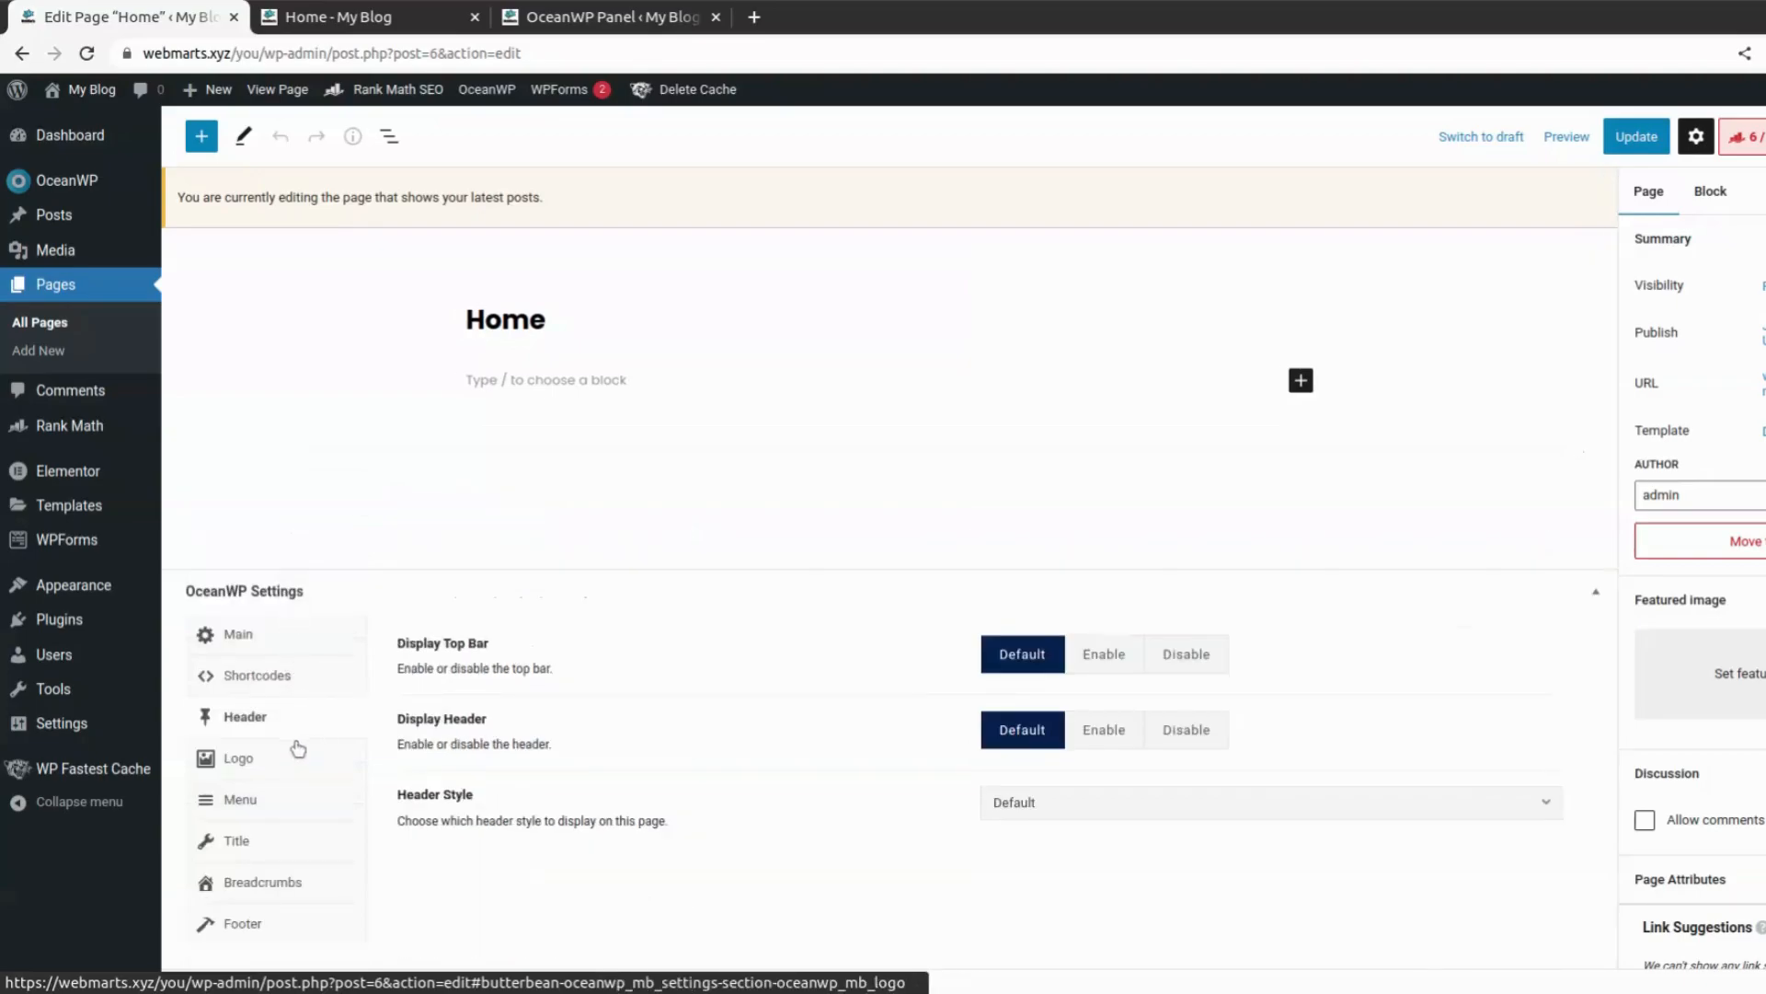
{"action": "left_click", "coordinate": [259, 769]}
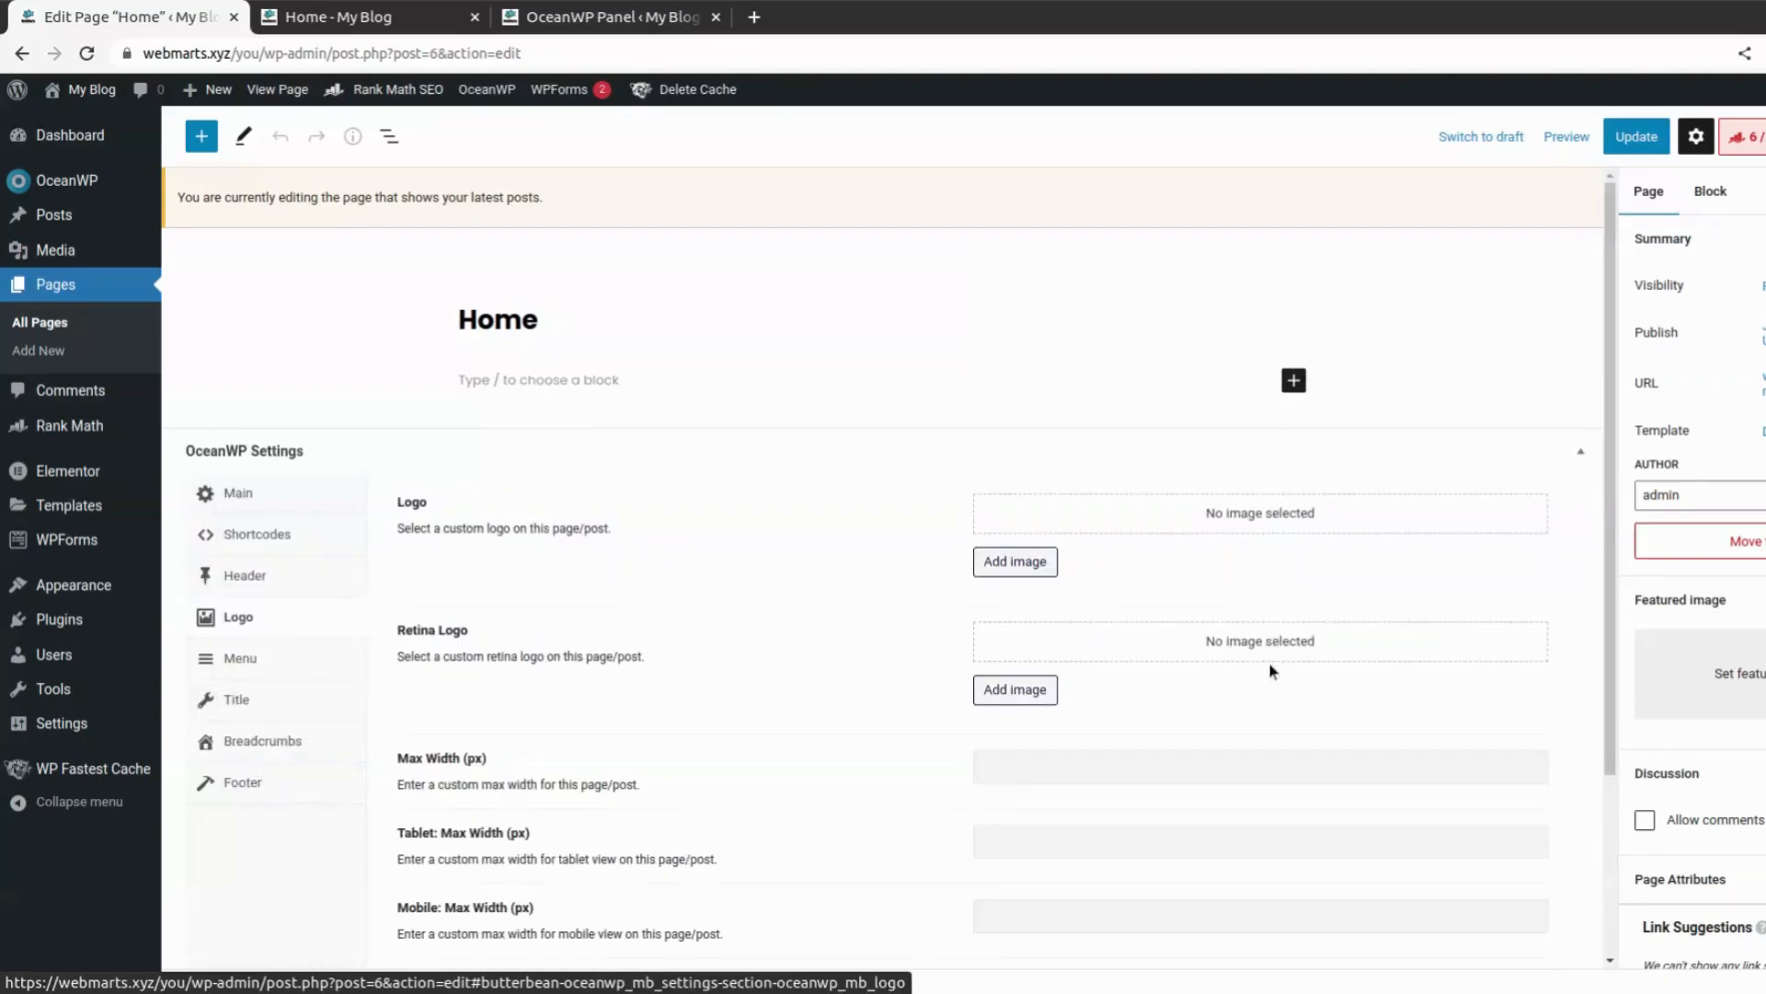
{"action": "left_click", "coordinate": [267, 661]}
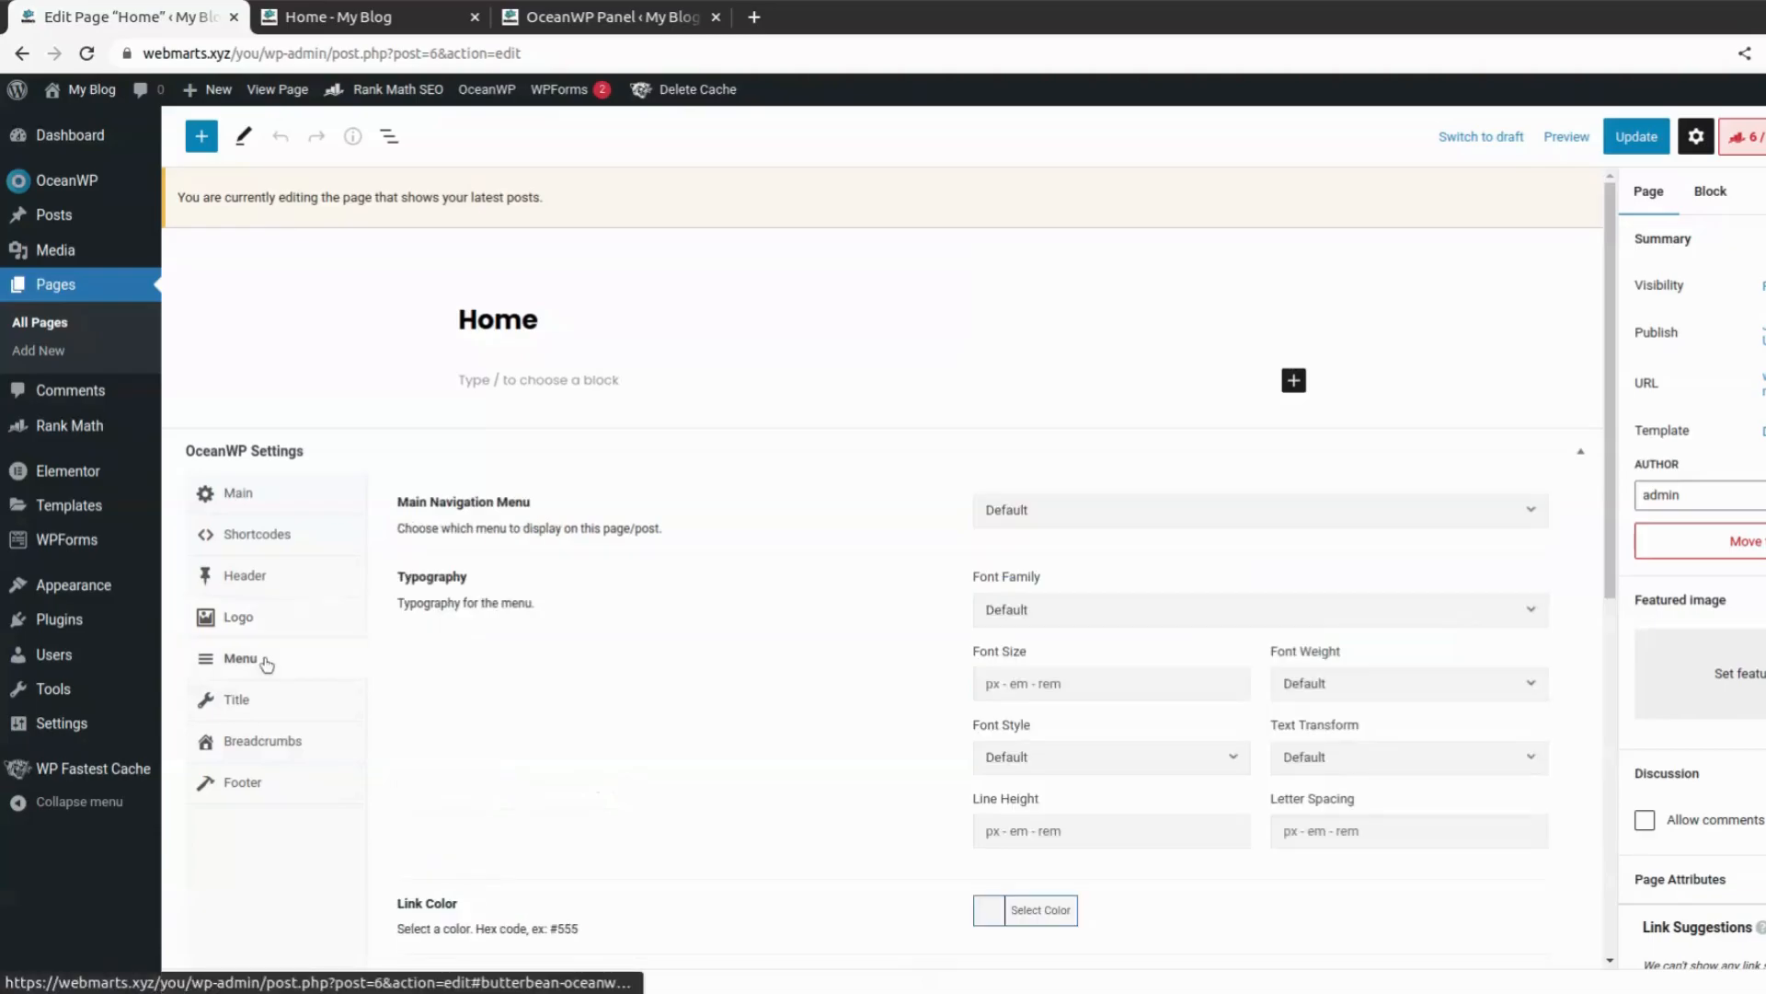
{"action": "scroll", "coordinate": [1074, 678], "scroll_direction": "down", "scroll_amount": 8}
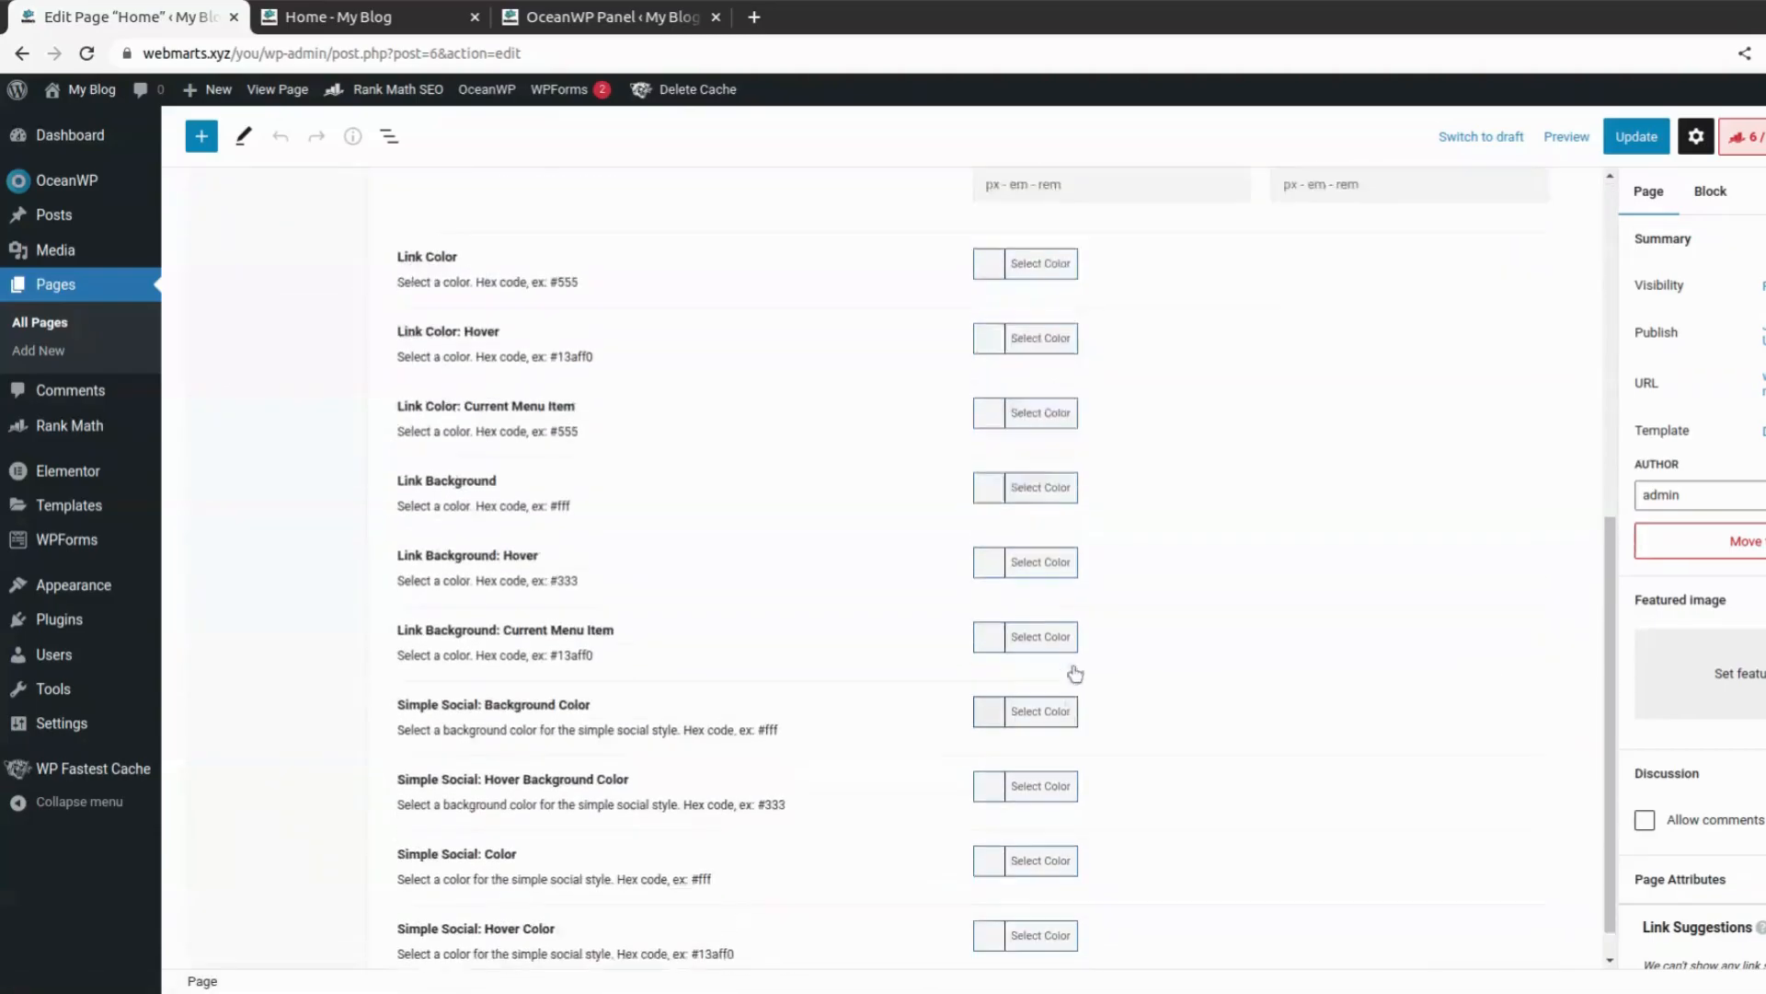
{"action": "scroll", "coordinate": [1073, 671], "scroll_direction": "up", "scroll_amount": 8}
{"action": "left_click", "coordinate": [242, 700]}
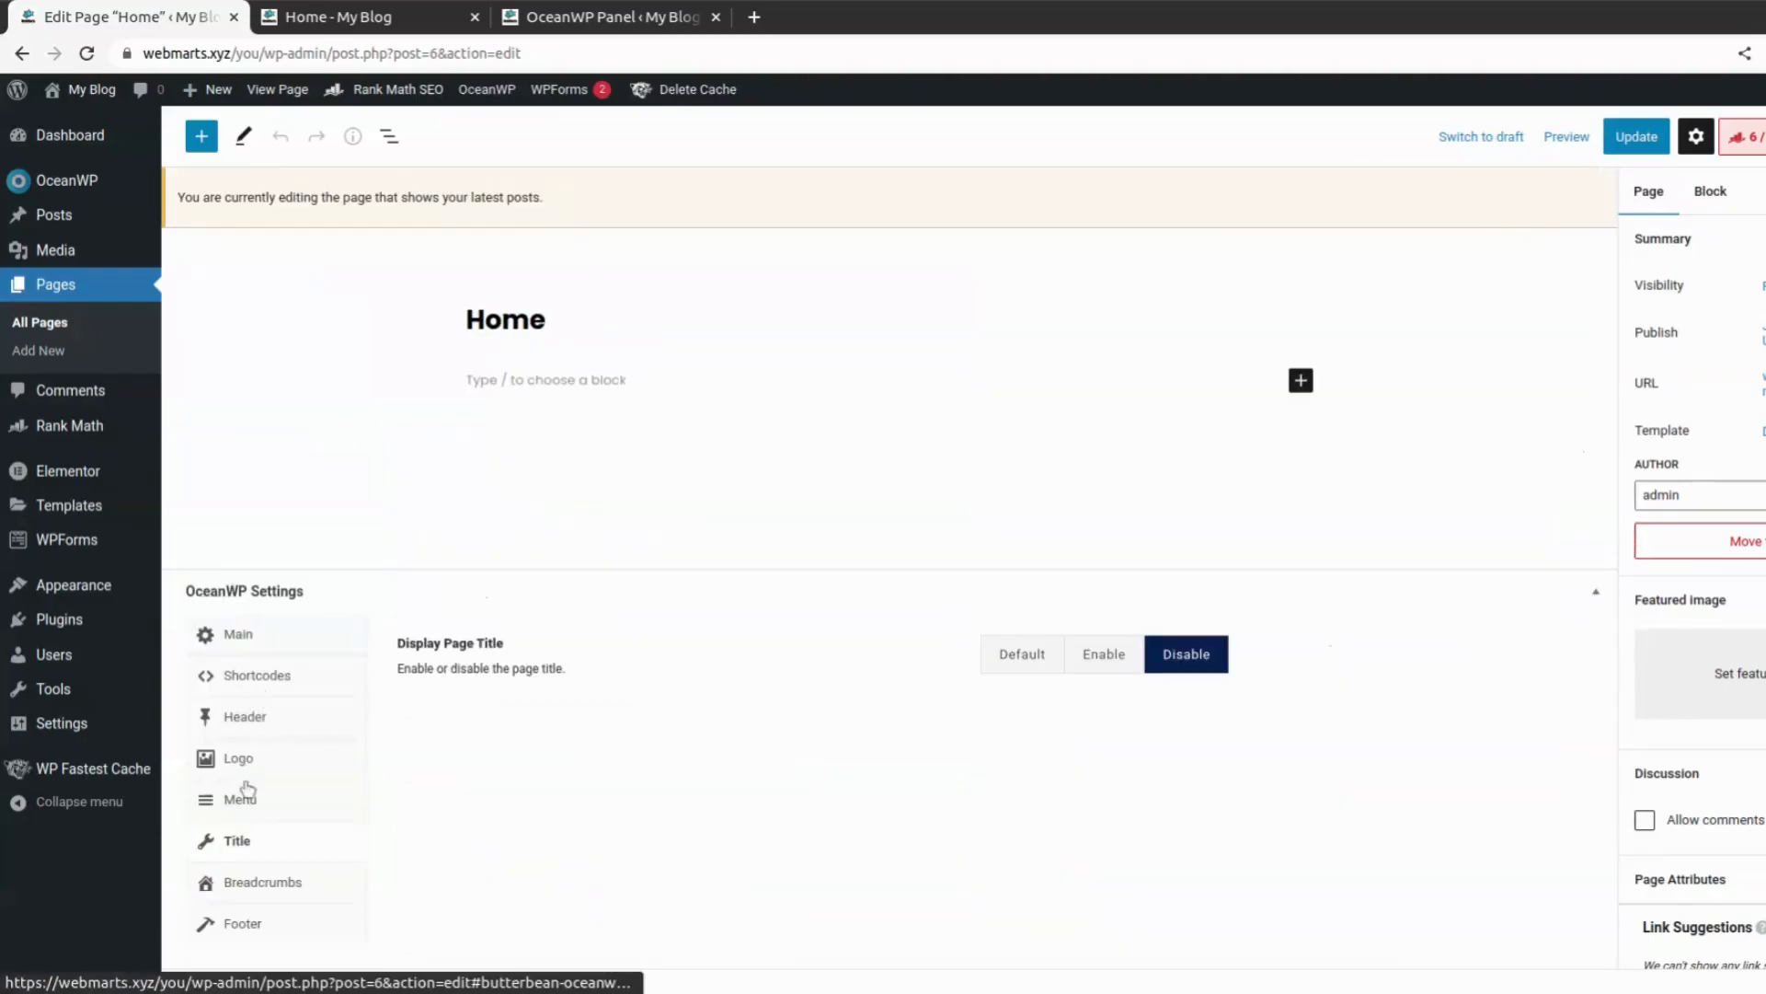
{"action": "left_click", "coordinate": [260, 874]}
{"action": "left_click", "coordinate": [245, 863]}
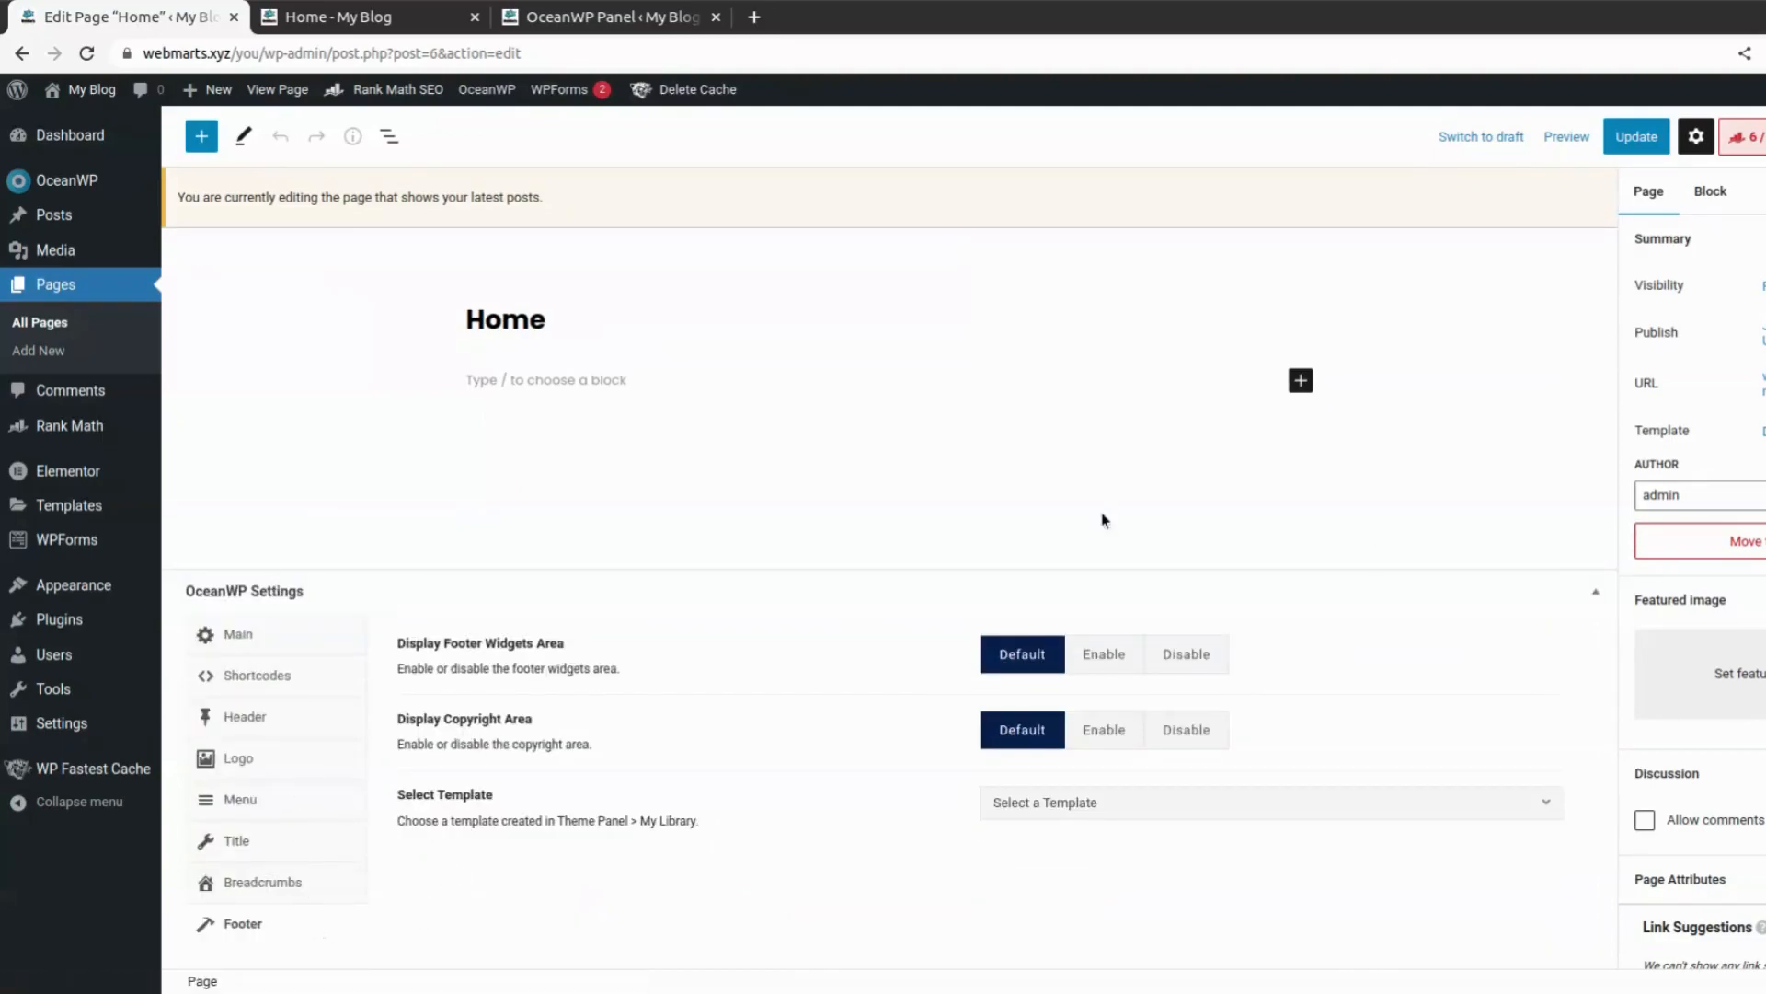
{"action": "left_click", "coordinate": [401, 18]}
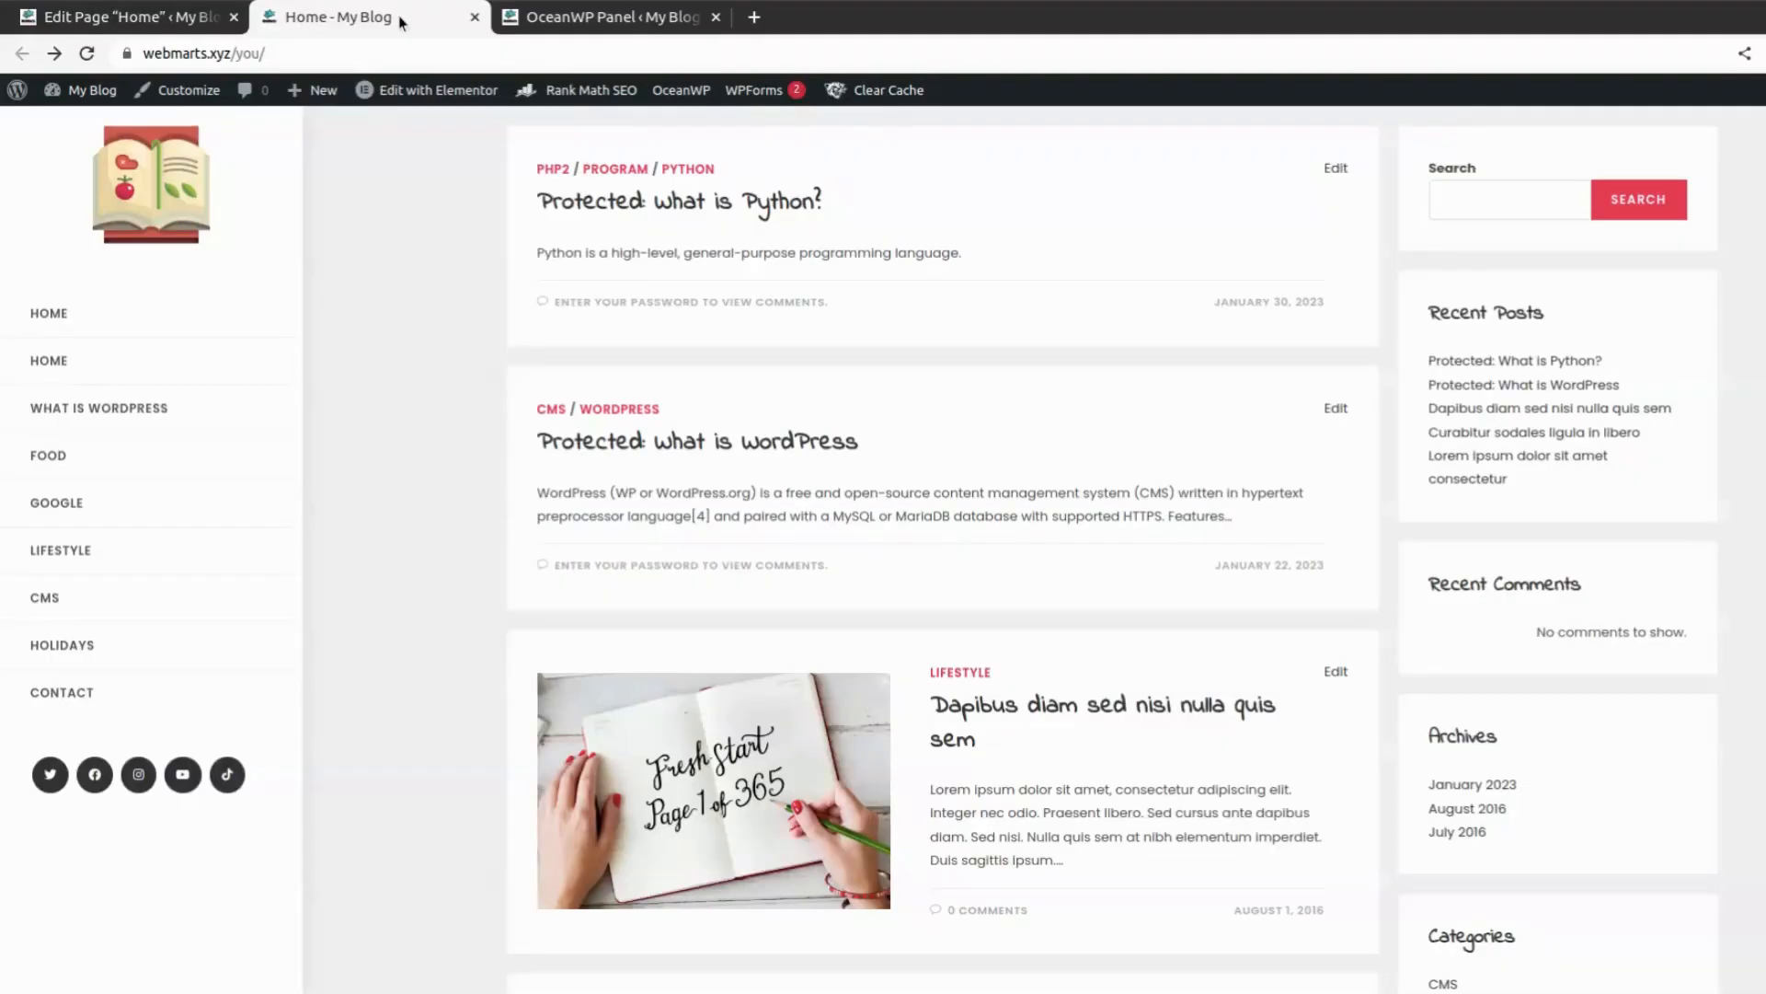